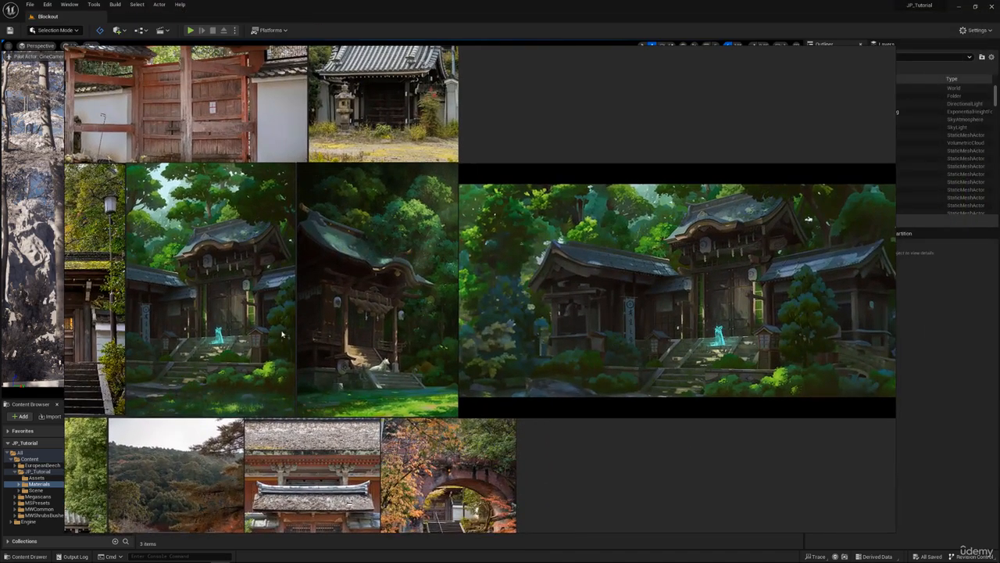
Examine the shrine concept painting on the reference board, covering the stone stairs, low wall, gate door and tiled roofs.
{"action": "middle_click_drag", "start_coordinate": [282, 334], "coordinate": [500, 305]}
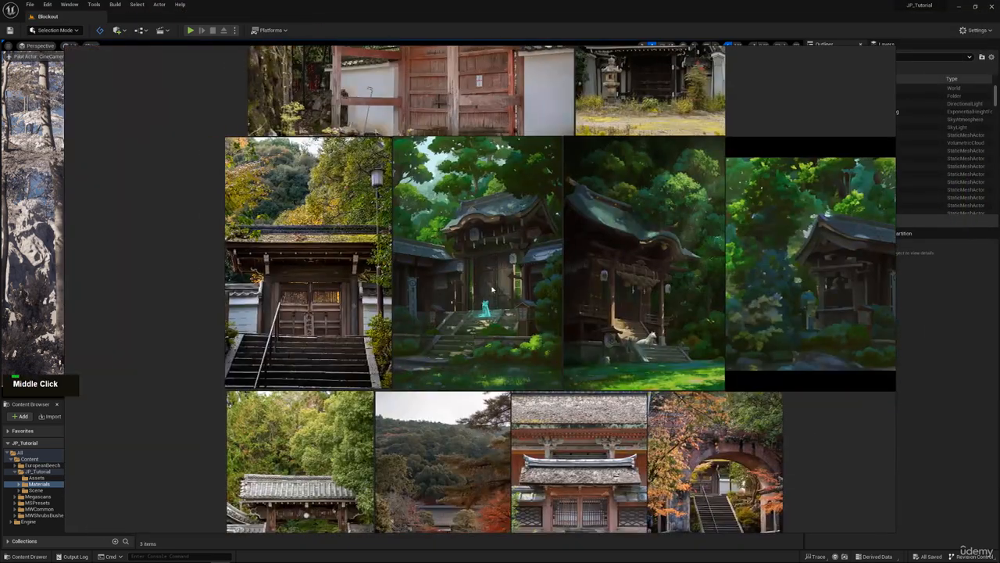
{"action": "scroll", "coordinate": [488, 298], "scroll_direction": "down", "scroll_amount": 3}
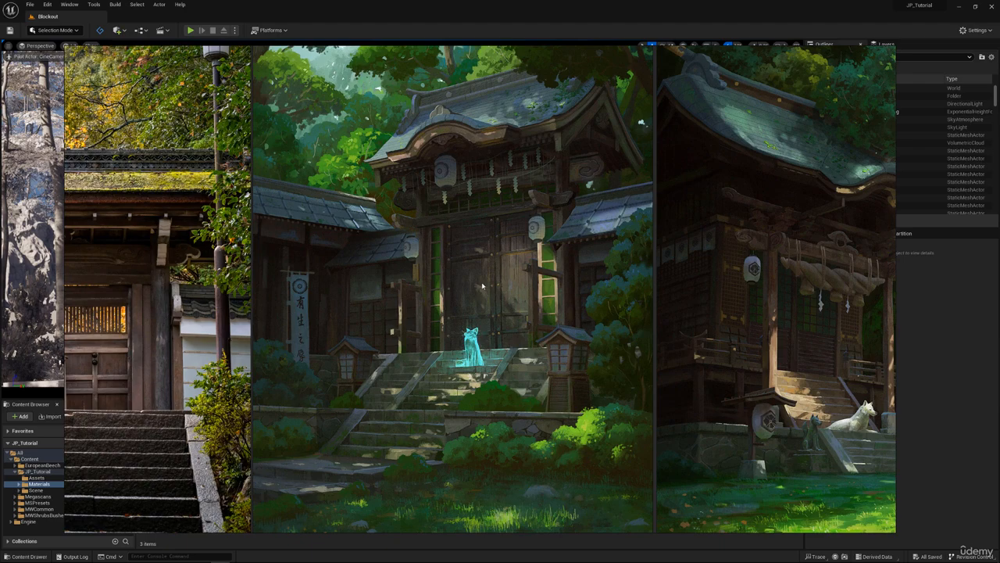
{"action": "scroll", "coordinate": [484, 286], "scroll_direction": "down", "scroll_amount": 3}
{"action": "scroll", "coordinate": [492, 269], "scroll_direction": "up", "scroll_amount": 5}
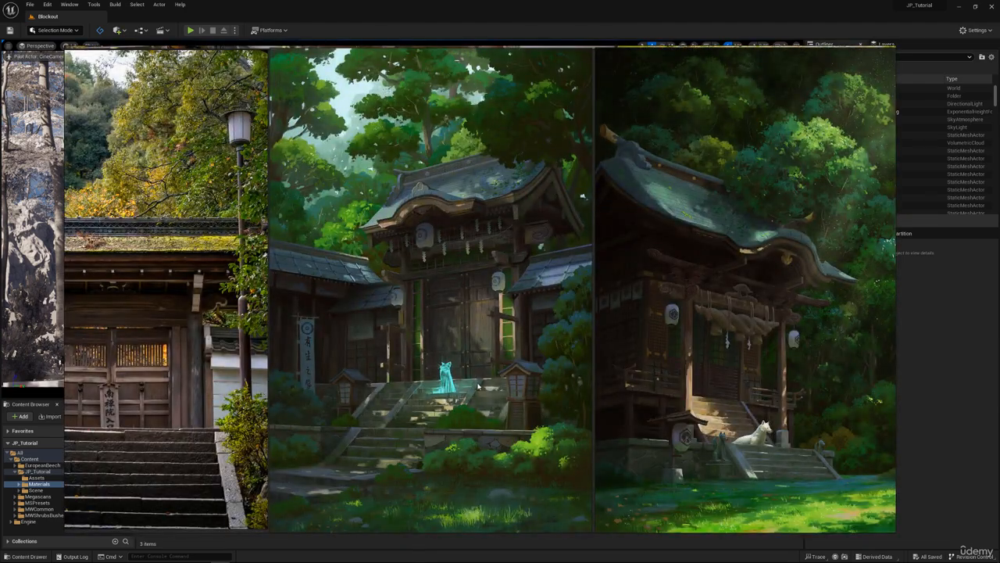
{"action": "scroll", "coordinate": [479, 334], "scroll_direction": "down", "scroll_amount": 3}
{"action": "scroll", "coordinate": [453, 375], "scroll_direction": "up", "scroll_amount": 6}
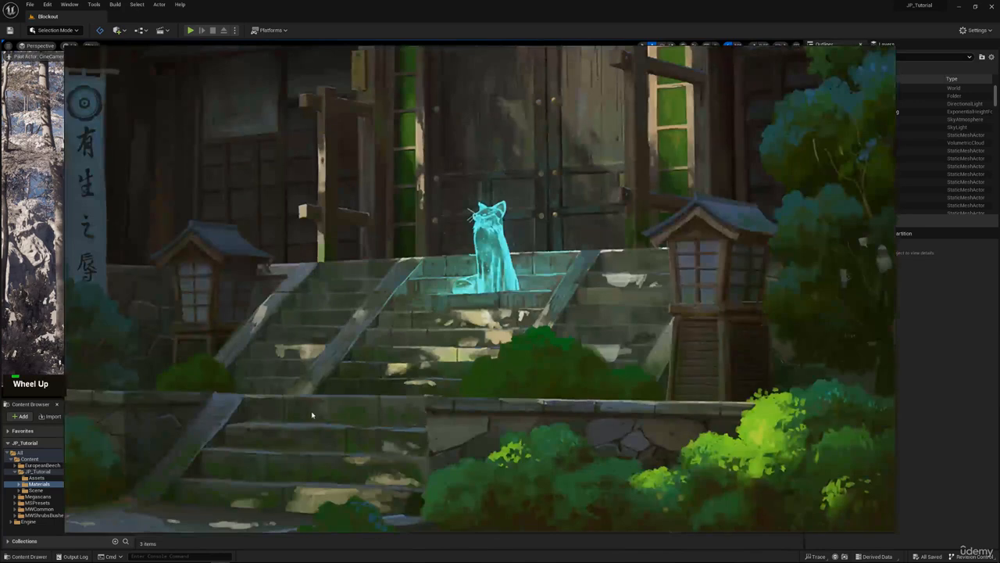
{"action": "middle_click_drag", "start_coordinate": [312, 415], "coordinate": [262, 366]}
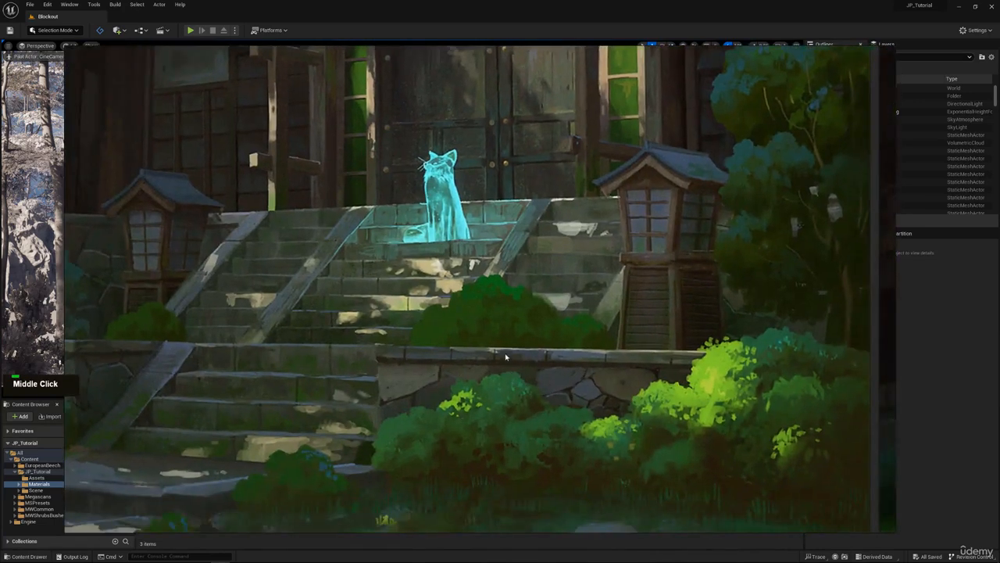
{"action": "scroll", "coordinate": [506, 356], "scroll_direction": "down", "scroll_amount": 2}
{"action": "middle_click_drag", "start_coordinate": [501, 189], "coordinate": [505, 240]}
{"action": "scroll", "coordinate": [515, 219], "scroll_direction": "up", "scroll_amount": 3}
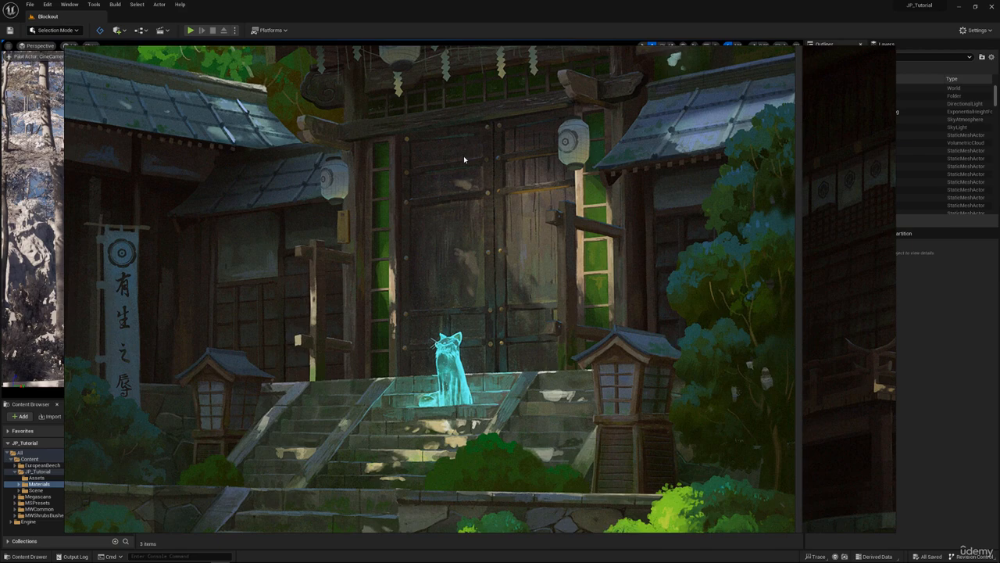
{"action": "scroll", "coordinate": [464, 159], "scroll_direction": "down", "scroll_amount": 5}
{"action": "middle_click_drag", "start_coordinate": [479, 155], "coordinate": [456, 239]}
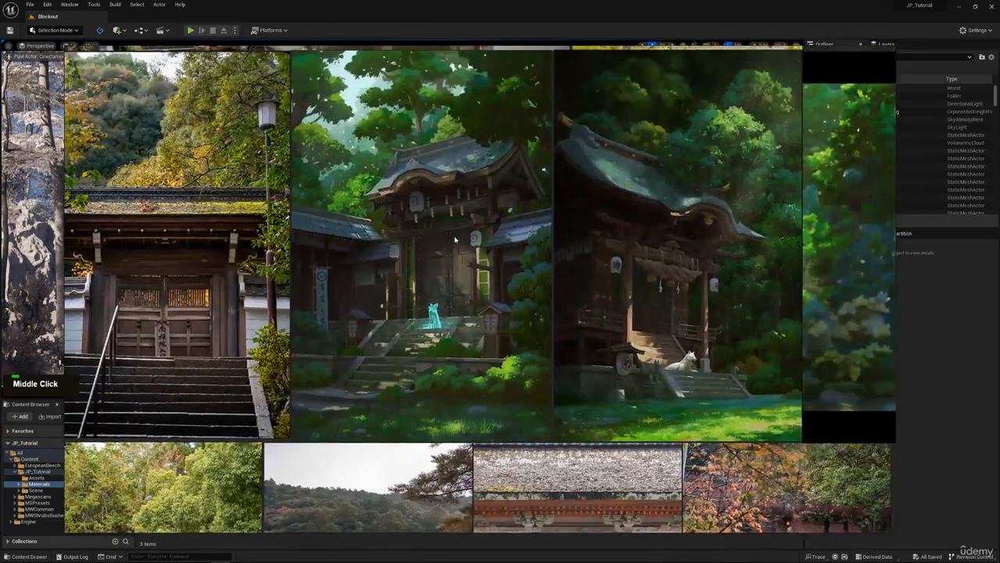
{"action": "scroll", "coordinate": [455, 238], "scroll_direction": "down", "scroll_amount": 5}
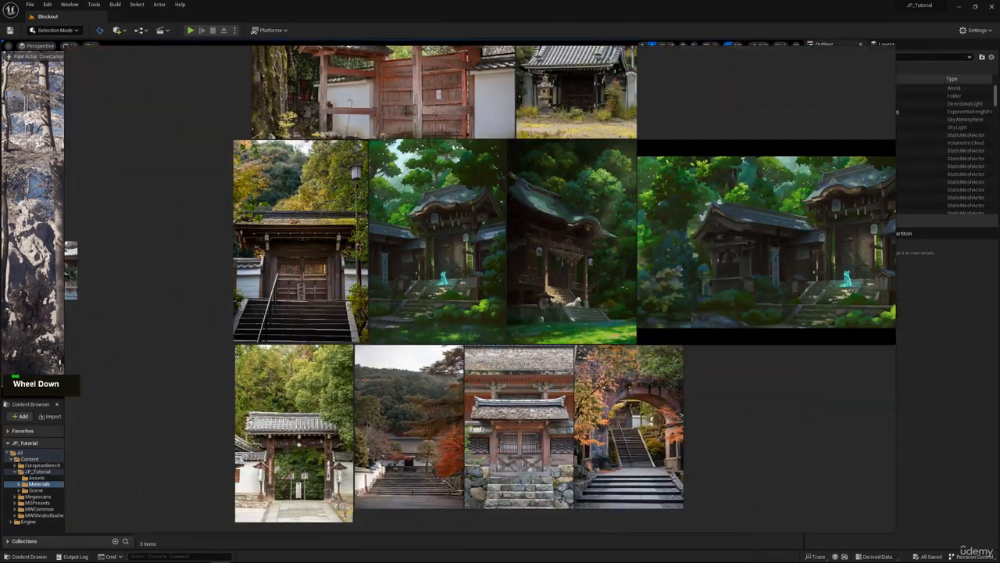
Open Texture_List.txt from the Textures source folder beside the reference board and highlight its Wood Material line.
{"action": "left_click_drag", "start_coordinate": [0, 125], "coordinate": [453, 100]}
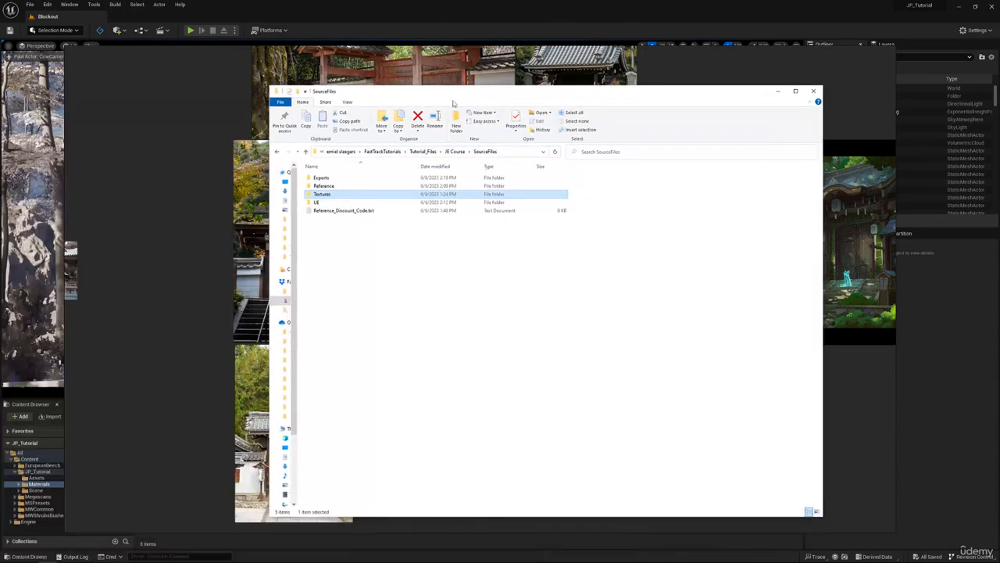
{"action": "double_click", "coordinate": [334, 197]}
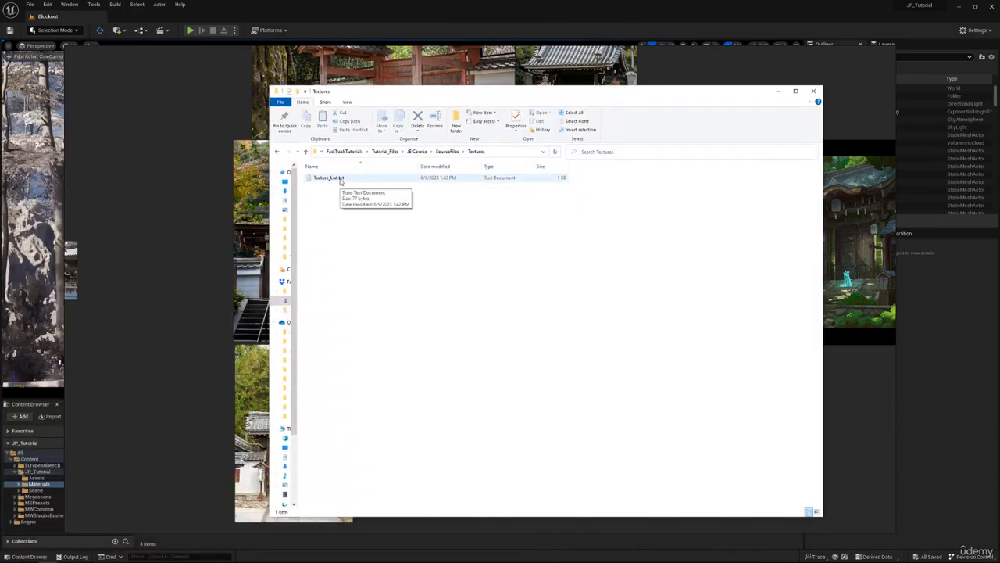
{"action": "double_click", "coordinate": [340, 179]}
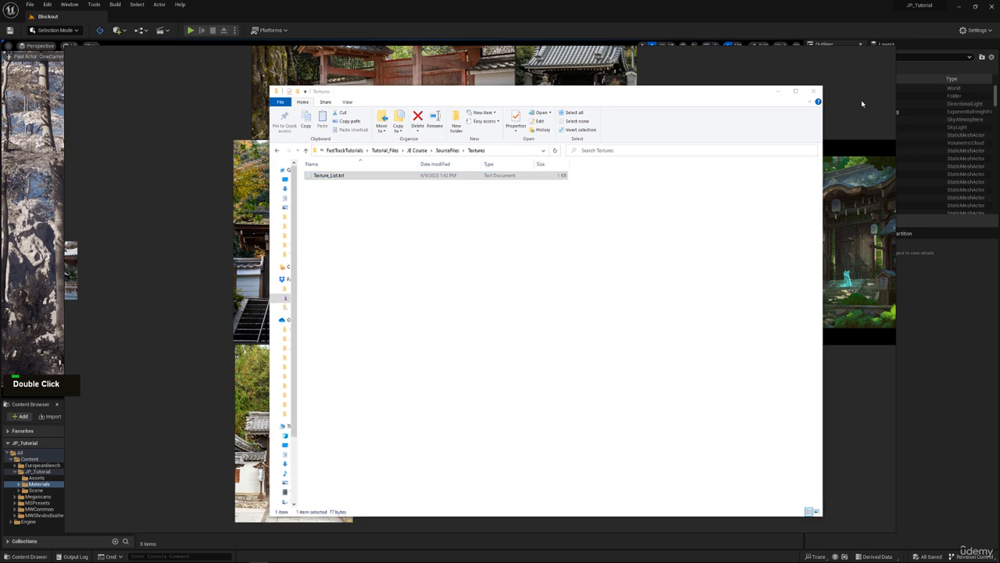
{"action": "left_click", "coordinate": [778, 90]}
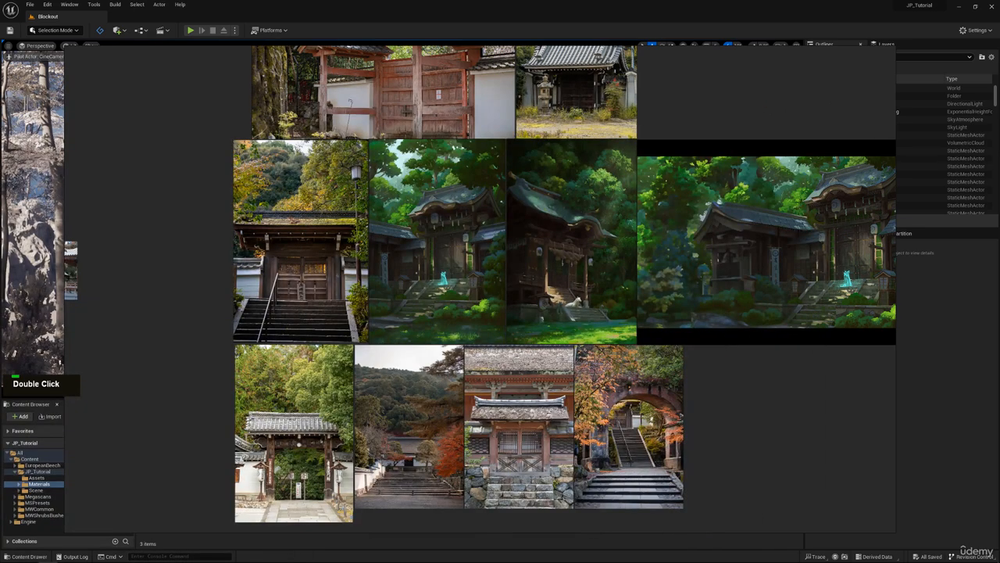
{"action": "left_click_drag", "start_coordinate": [834, 47], "coordinate": [717, 94]}
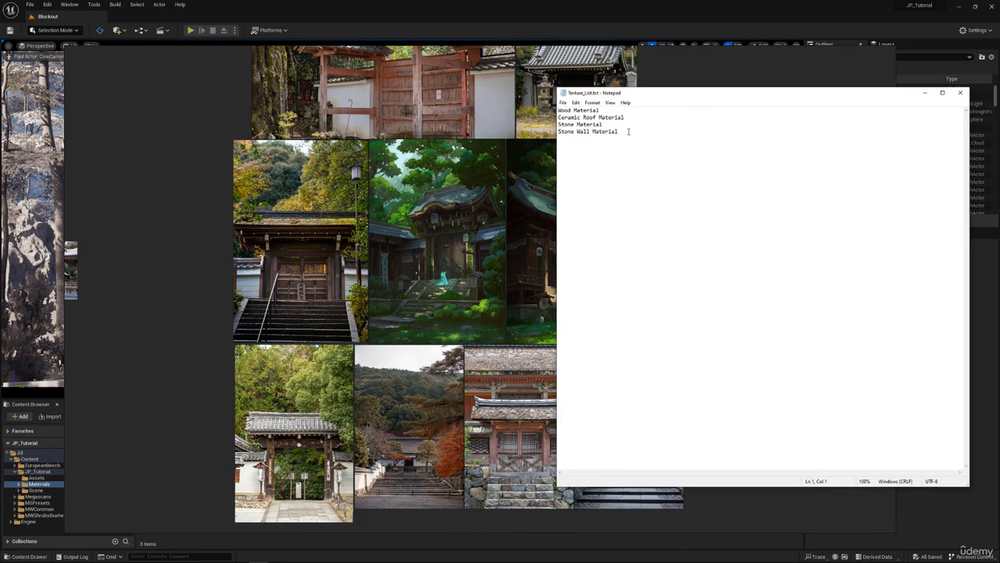
{"action": "left_click_drag", "start_coordinate": [627, 130], "coordinate": [558, 111]}
{"action": "left_click", "coordinate": [612, 110]}
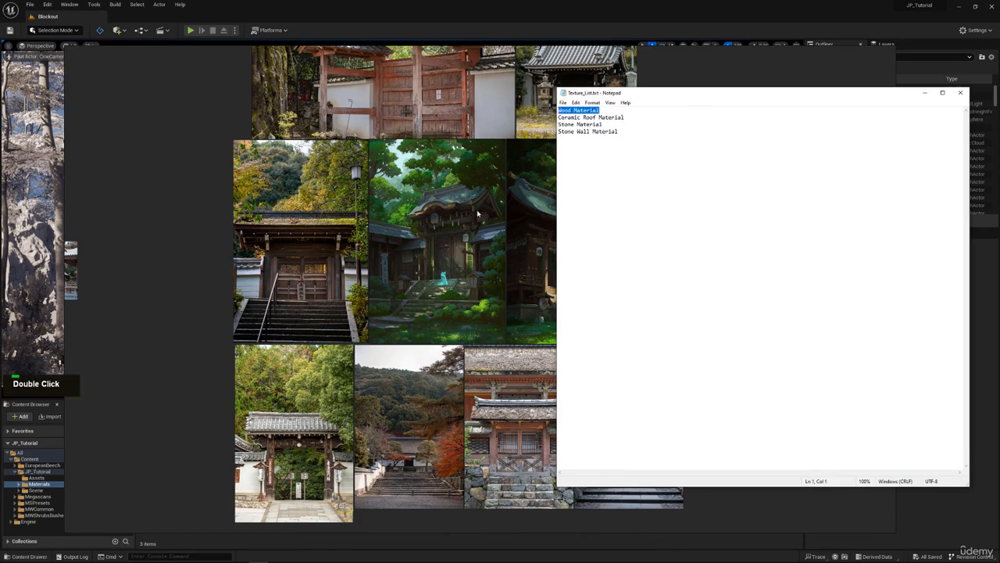
Examine the roofs in the shrine concept painting and the close-up photo of ceramic roof tiles with autumn leaves.
{"action": "scroll", "coordinate": [473, 215], "scroll_direction": "up", "scroll_amount": 3}
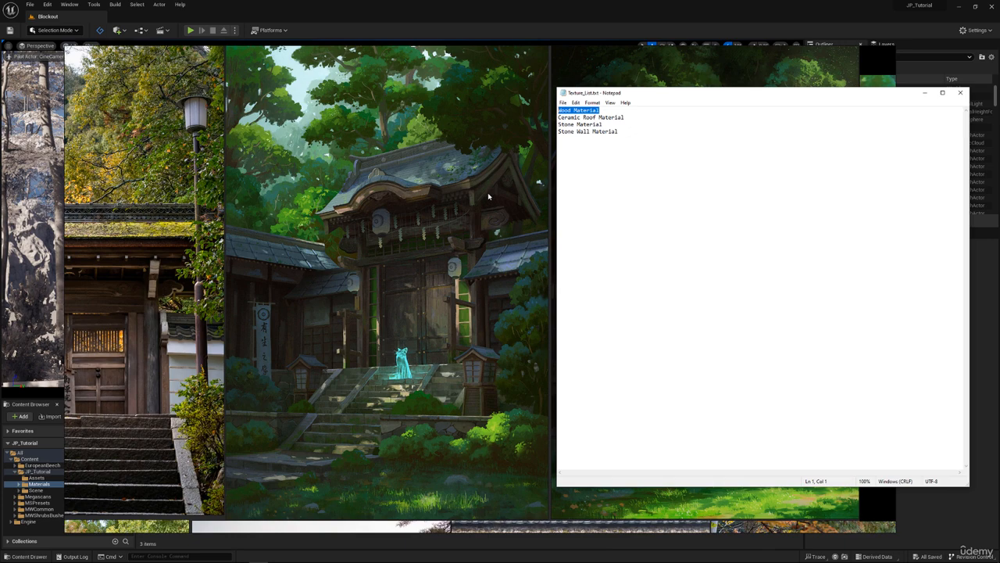
{"action": "scroll", "coordinate": [464, 168], "scroll_direction": "down", "scroll_amount": 5}
{"action": "middle_click_drag", "start_coordinate": [462, 164], "coordinate": [439, 300]}
{"action": "scroll", "coordinate": [435, 227], "scroll_direction": "up", "scroll_amount": 10}
{"action": "middle_click_drag", "start_coordinate": [456, 180], "coordinate": [452, 287]}
{"action": "scroll", "coordinate": [453, 286], "scroll_direction": "down", "scroll_amount": 1}
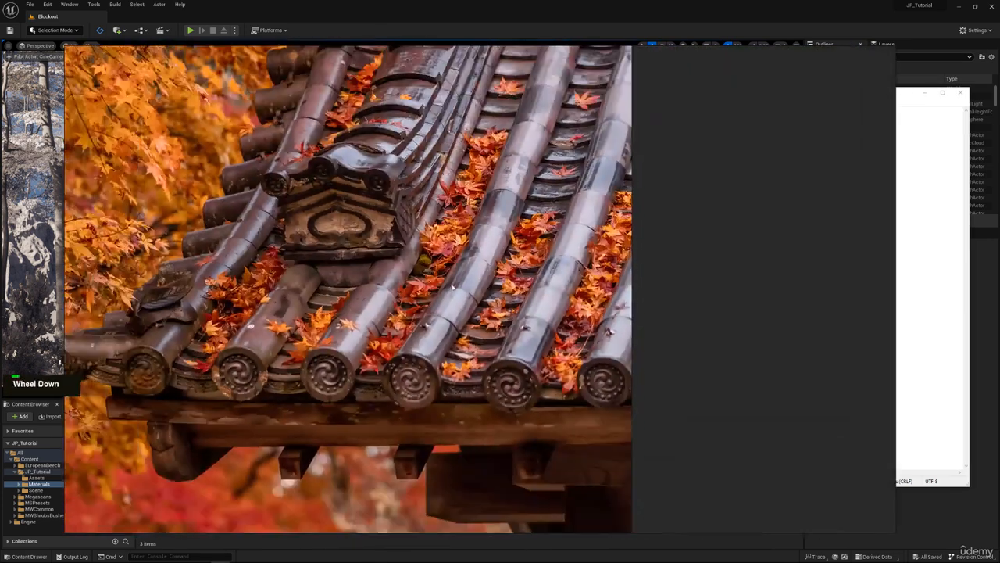
{"action": "middle_click_drag", "start_coordinate": [526, 148], "coordinate": [531, 205]}
{"action": "scroll", "coordinate": [522, 238], "scroll_direction": "down", "scroll_amount": 1}
{"action": "scroll", "coordinate": [521, 240], "scroll_direction": "up", "scroll_amount": 4}
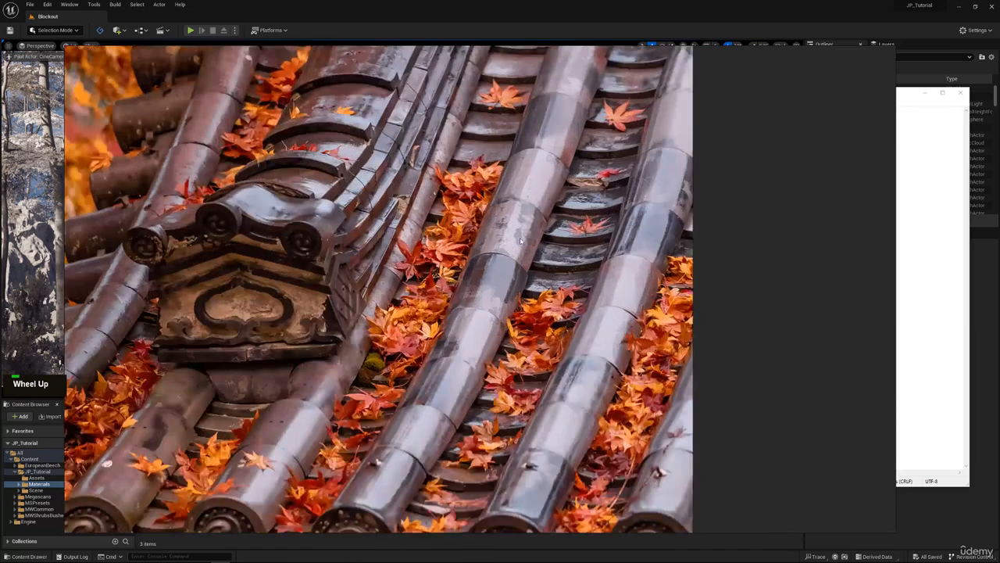
{"action": "scroll", "coordinate": [520, 241], "scroll_direction": "down", "scroll_amount": 4}
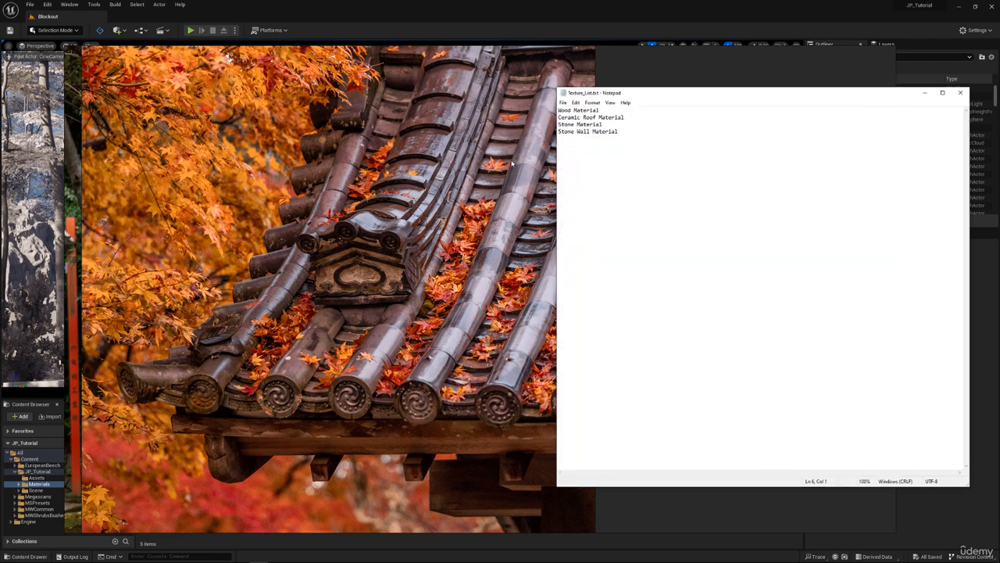
Examine the stone stairs and the stone retaining wall in the shrine concept painting.
{"action": "middle_click_drag", "start_coordinate": [434, 211], "coordinate": [505, 164]}
{"action": "scroll", "coordinate": [505, 165], "scroll_direction": "down", "scroll_amount": 5}
{"action": "middle_click_drag", "start_coordinate": [244, 496], "coordinate": [655, 165]}
{"action": "mouse_move", "coordinate": [656, 512]}
{"action": "middle_mouse_down"}
{"action": "mouse_move", "coordinate": [599, 333]}
{"action": "mouse_move", "coordinate": [522, 279]}
{"action": "middle_mouse_up"}
{"action": "scroll", "coordinate": [522, 279], "scroll_direction": "up", "scroll_amount": 6}
{"action": "mouse_move", "coordinate": [628, 201]}
{"action": "middle_mouse_down"}
{"action": "mouse_move", "coordinate": [513, 348]}
{"action": "mouse_move", "coordinate": [535, 294]}
{"action": "mouse_move", "coordinate": [553, 295]}
{"action": "middle_mouse_up"}
{"action": "scroll", "coordinate": [516, 348], "scroll_direction": "down", "scroll_amount": 3}
{"action": "scroll", "coordinate": [598, 314], "scroll_direction": "up", "scroll_amount": 5}
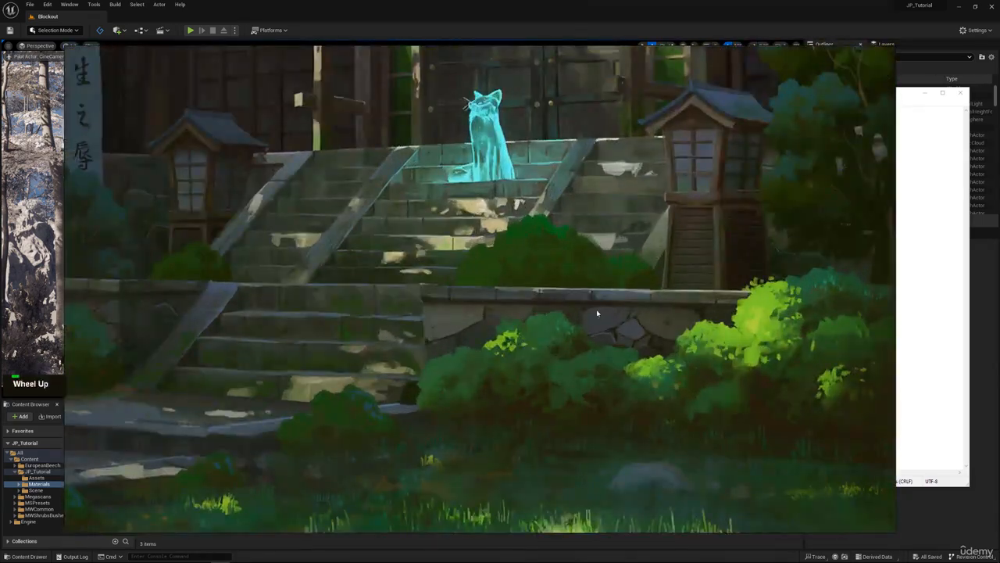
Highlight all four material names in the texture list, then move the list away from the reference board.
{"action": "left_click", "coordinate": [908, 204]}
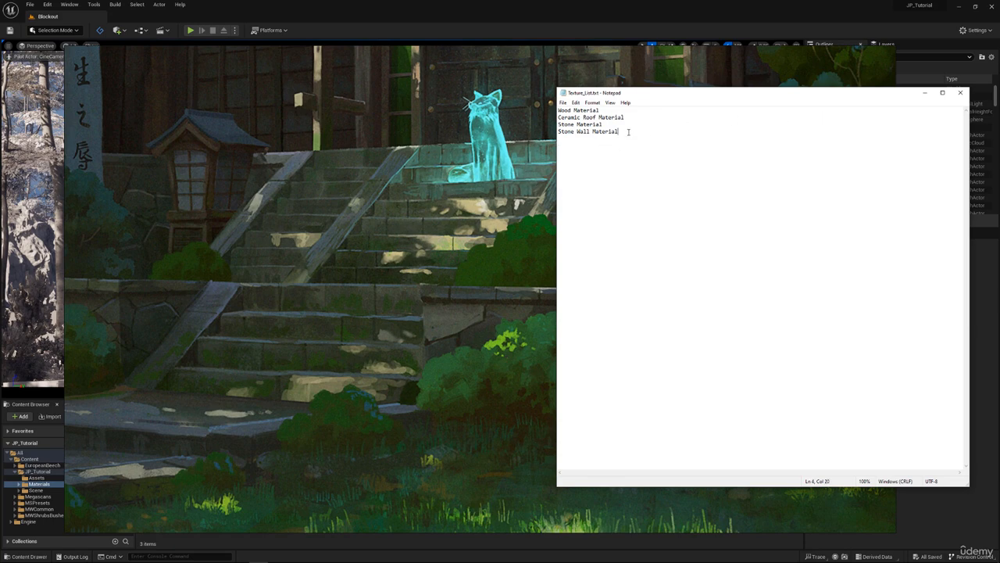
{"action": "left_click_drag", "start_coordinate": [628, 135], "coordinate": [558, 110]}
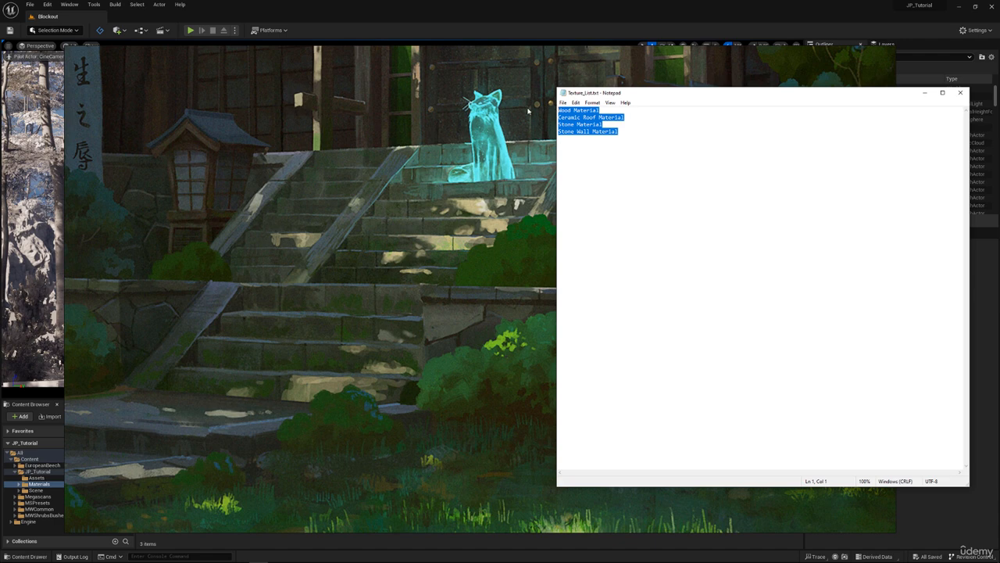
{"action": "left_click_drag", "start_coordinate": [650, 95], "coordinate": [999, 102]}
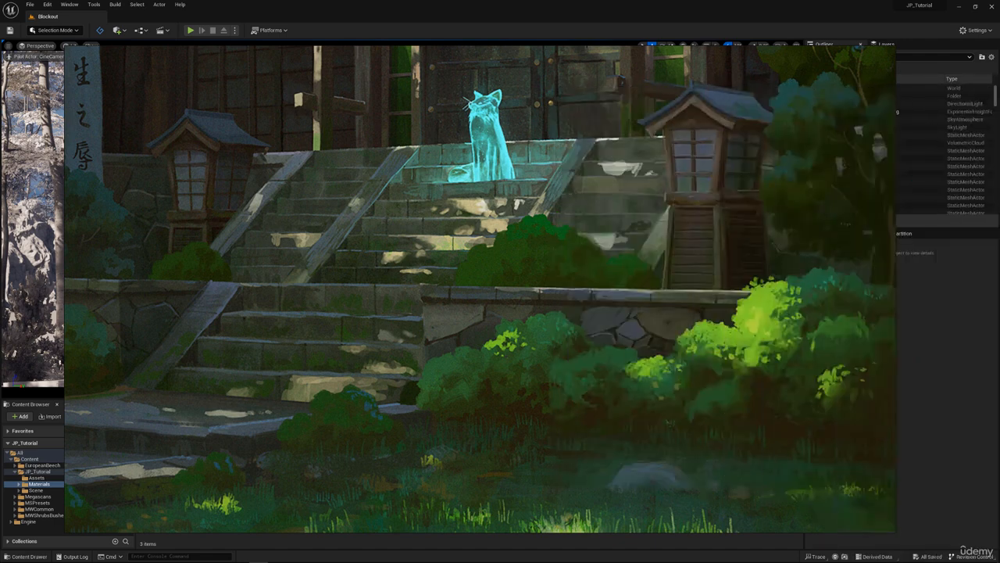
Compare the full shrine concept painting with the photo of the glazed roof tiles on the reference board.
{"action": "middle_click_drag", "start_coordinate": [497, 153], "coordinate": [483, 188]}
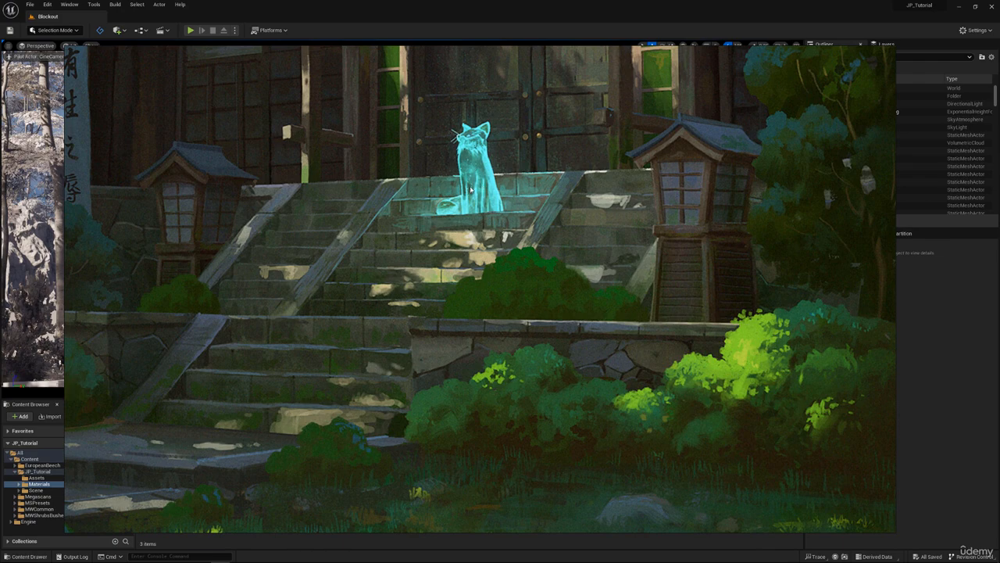
{"action": "scroll", "coordinate": [483, 188], "scroll_direction": "down", "scroll_amount": 3}
{"action": "middle_click_drag", "start_coordinate": [475, 172], "coordinate": [472, 310]}
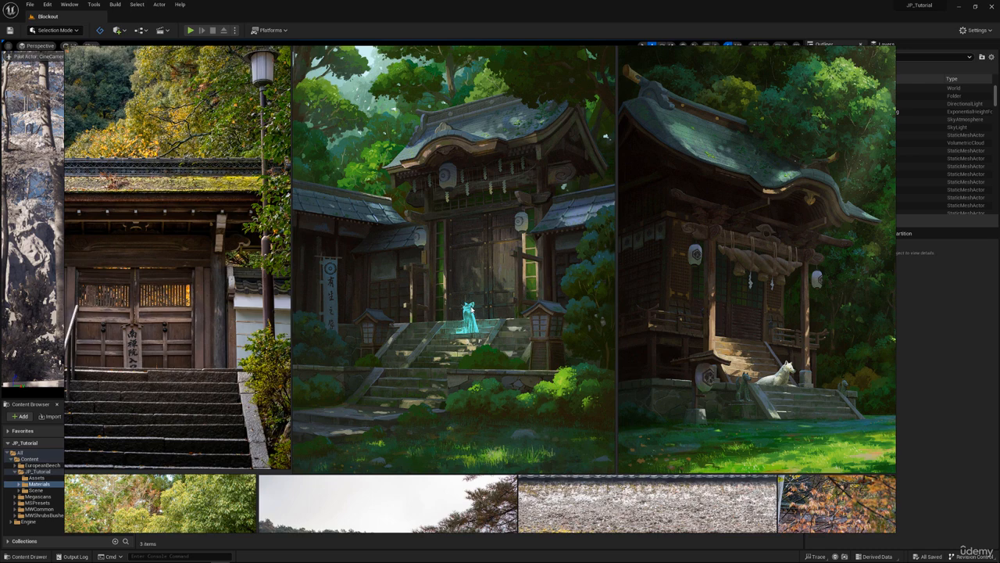
{"action": "scroll", "coordinate": [423, 172], "scroll_direction": "down", "scroll_amount": 5}
{"action": "middle_click_drag", "start_coordinate": [547, 156], "coordinate": [413, 320]}
{"action": "middle_click_drag", "start_coordinate": [602, 117], "coordinate": [569, 199]}
{"action": "scroll", "coordinate": [493, 176], "scroll_direction": "up", "scroll_amount": 5}
{"action": "middle_click_drag", "start_coordinate": [492, 176], "coordinate": [508, 188]}
{"action": "scroll", "coordinate": [516, 202], "scroll_direction": "up", "scroll_amount": 2}
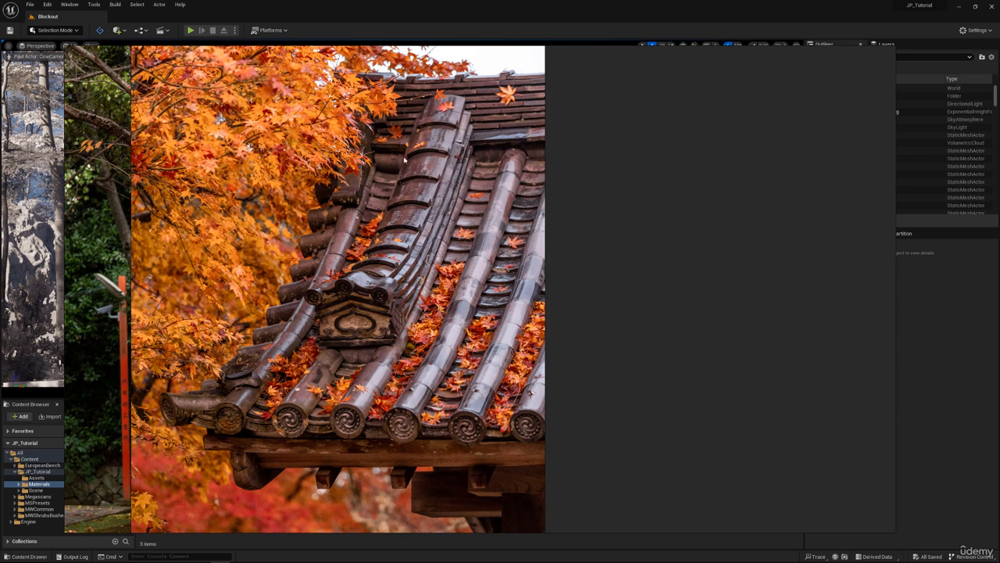
Return from the roof tile photo to the shrine concept painting and inspect its gate, doors and side roofs.
{"action": "scroll", "coordinate": [457, 234], "scroll_direction": "down", "scroll_amount": 6}
{"action": "scroll", "coordinate": [458, 258], "scroll_direction": "up", "scroll_amount": 1}
{"action": "middle_click_drag", "start_coordinate": [458, 270], "coordinate": [567, 139]}
{"action": "scroll", "coordinate": [440, 472], "scroll_direction": "up", "scroll_amount": 1}
{"action": "middle_click_drag", "start_coordinate": [440, 476], "coordinate": [475, 399]}
{"action": "middle_click_drag", "start_coordinate": [501, 469], "coordinate": [462, 265]}
{"action": "middle_click_drag", "start_coordinate": [332, 269], "coordinate": [481, 288]}
{"action": "scroll", "coordinate": [504, 309], "scroll_direction": "up", "scroll_amount": 3}
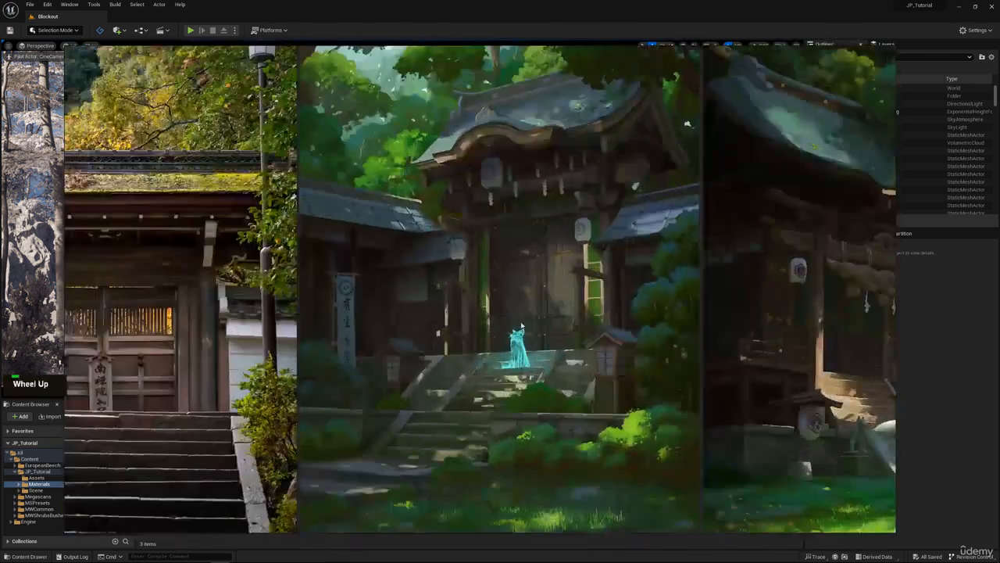
{"action": "middle_click_drag", "start_coordinate": [521, 326], "coordinate": [487, 329]}
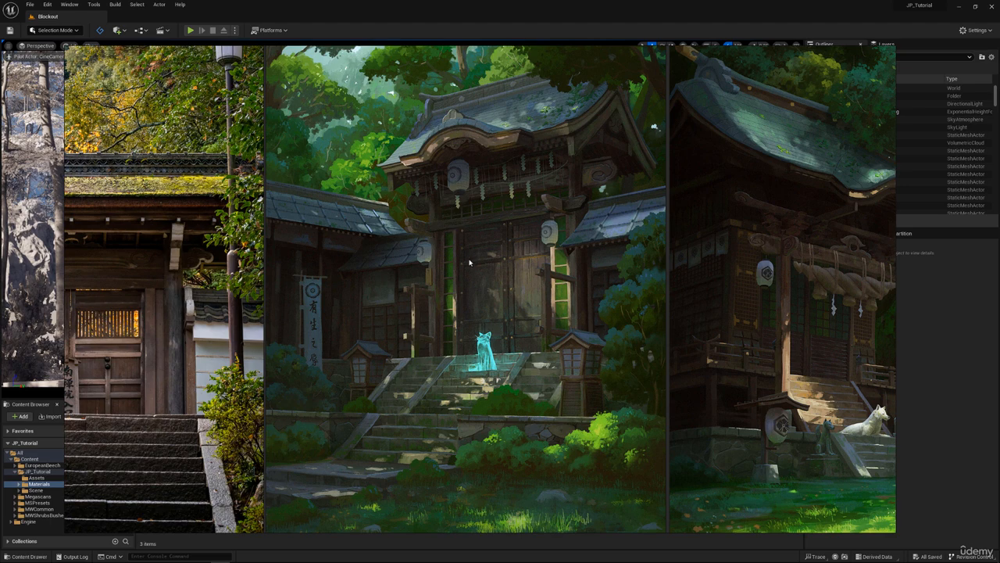
{"action": "scroll", "coordinate": [470, 263], "scroll_direction": "up", "scroll_amount": 2}
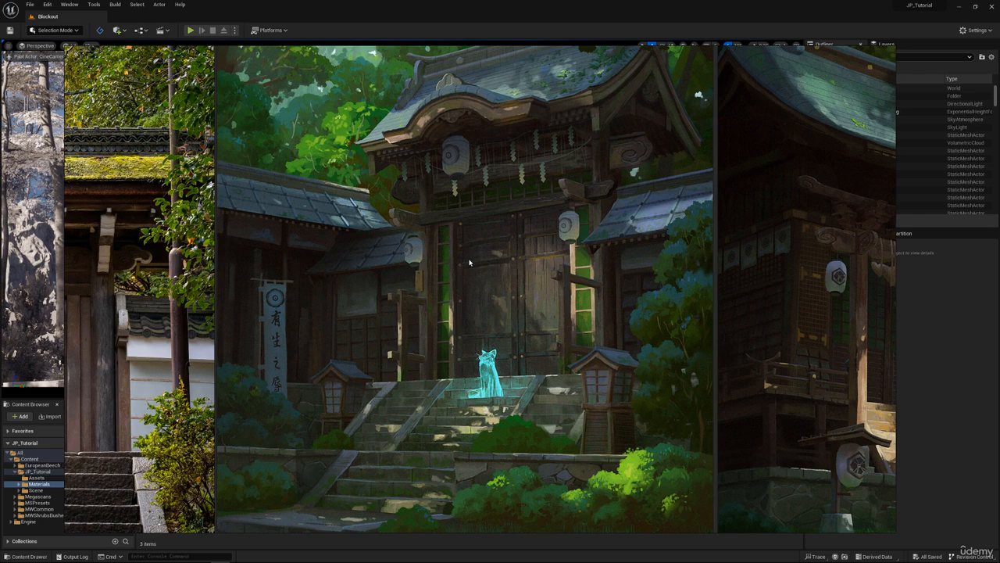
{"action": "middle_click_drag", "start_coordinate": [473, 240], "coordinate": [445, 50]}
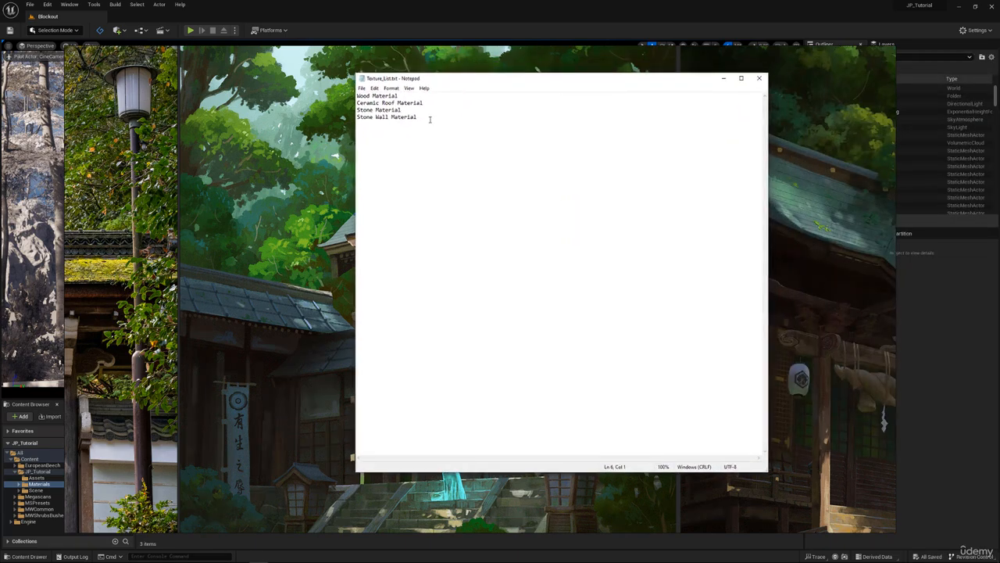
Review the four materials in the texture list, highlight the Wood Material line and move the list off the board.
{"action": "left_click_drag", "start_coordinate": [417, 117], "coordinate": [354, 95]}
{"action": "left_click", "coordinate": [447, 121]}
{"action": "left_click_drag", "start_coordinate": [447, 120], "coordinate": [361, 96]}
{"action": "left_click", "coordinate": [434, 121]}
{"action": "left_click_drag", "start_coordinate": [426, 118], "coordinate": [357, 96]}
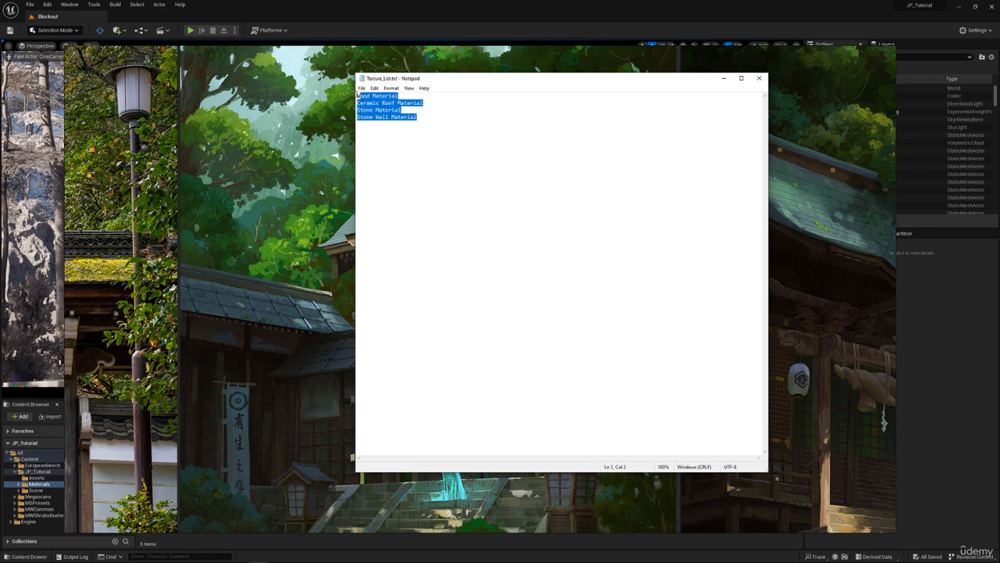
{"action": "left_click", "coordinate": [444, 99]}
{"action": "left_click_drag", "start_coordinate": [440, 117], "coordinate": [358, 96]}
{"action": "left_click", "coordinate": [469, 96]}
{"action": "left_click_drag", "start_coordinate": [469, 96], "coordinate": [358, 96]}
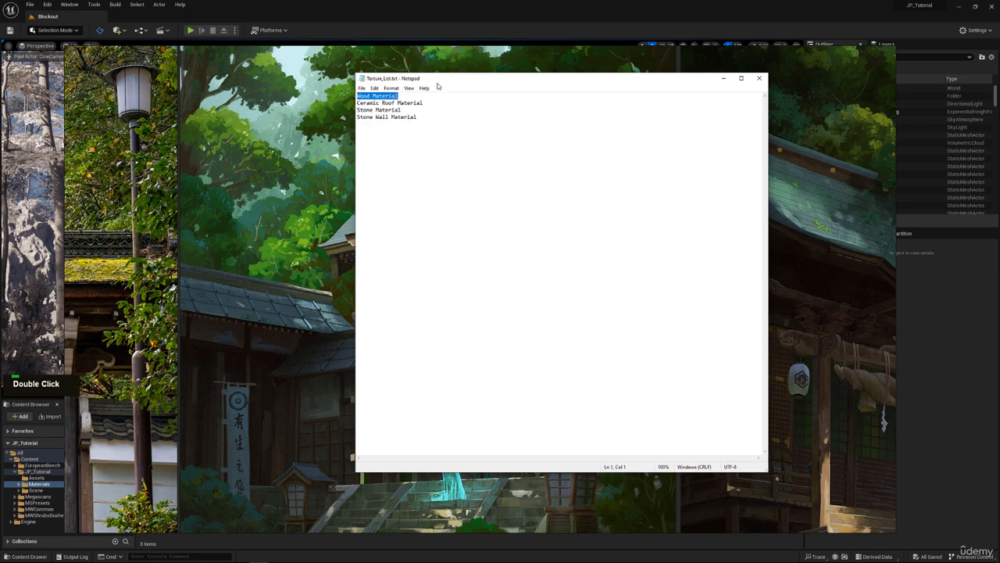
{"action": "left_click_drag", "start_coordinate": [442, 81], "coordinate": [999, 118]}
Examine the photo of the timber building with slatted walls and bamboo poles on the reference board.
{"action": "scroll", "coordinate": [517, 328], "scroll_direction": "down", "scroll_amount": 8}
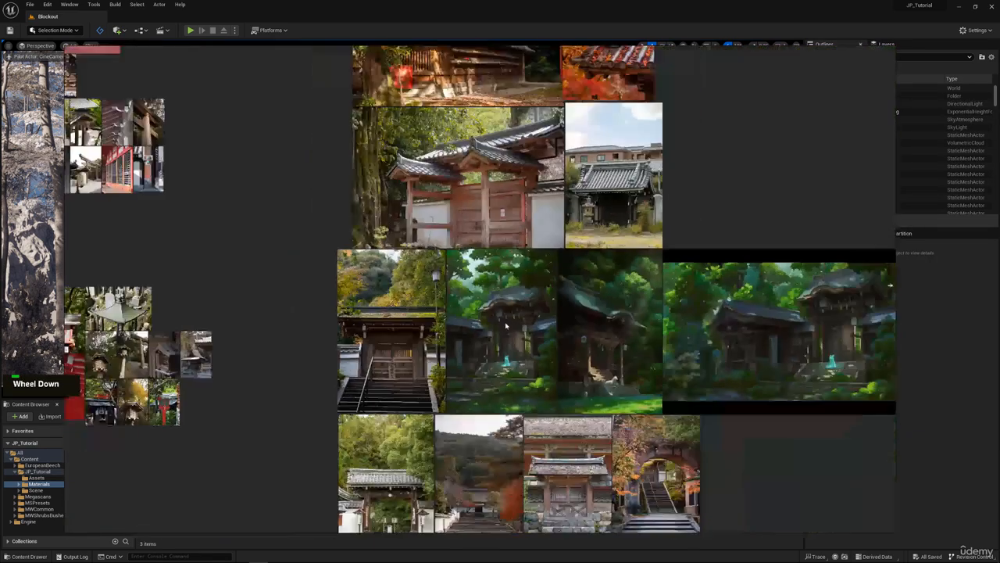
{"action": "middle_click_drag", "start_coordinate": [505, 322], "coordinate": [509, 317]}
{"action": "scroll", "coordinate": [473, 179], "scroll_direction": "up", "scroll_amount": 3}
{"action": "scroll", "coordinate": [471, 144], "scroll_direction": "up", "scroll_amount": 5}
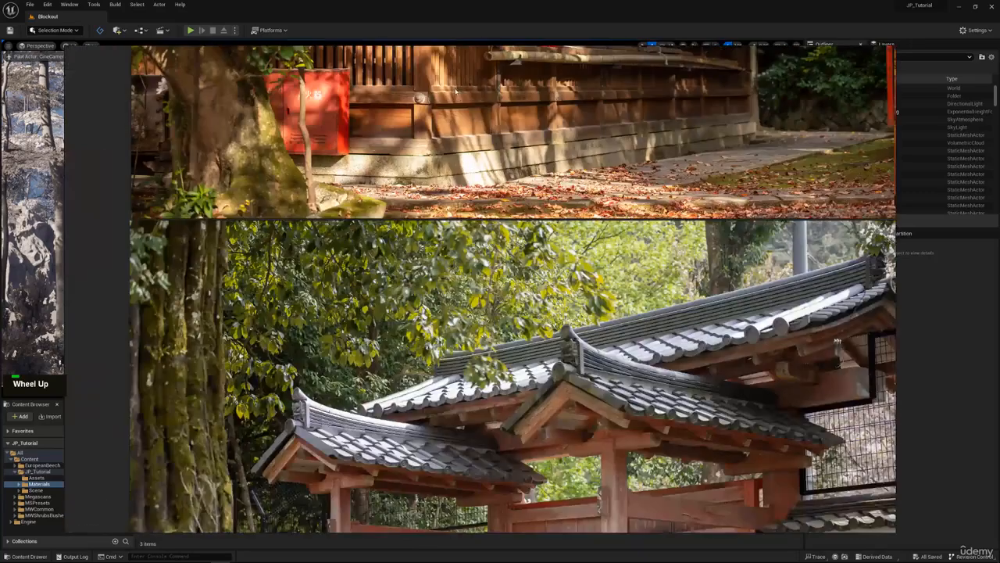
{"action": "middle_click_drag", "start_coordinate": [471, 133], "coordinate": [466, 268]}
{"action": "scroll", "coordinate": [457, 233], "scroll_direction": "up", "scroll_amount": 4}
{"action": "middle_click_drag", "start_coordinate": [461, 226], "coordinate": [487, 350]}
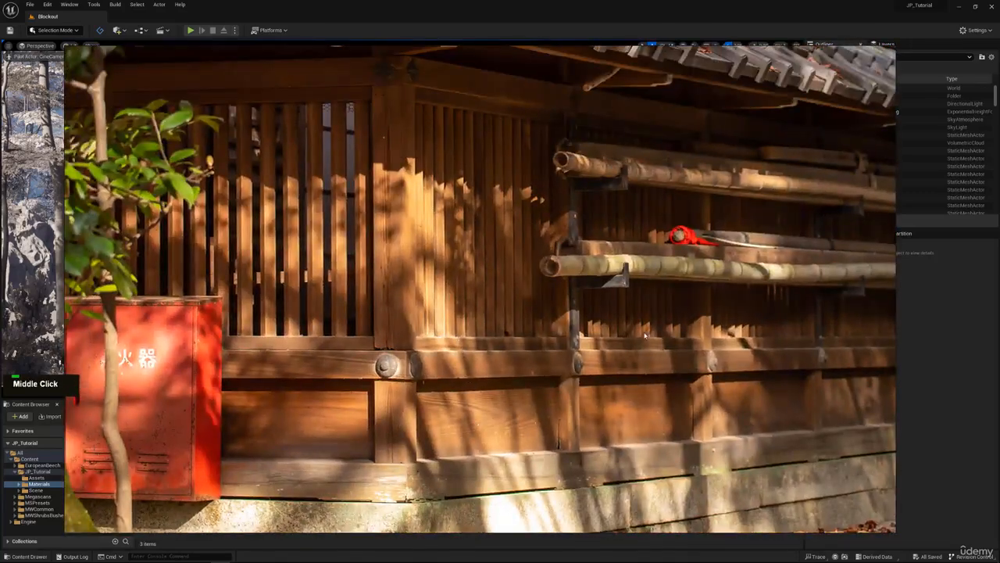
Look over the group of wood plank and bamboo texture photos on the reference board.
{"action": "scroll", "coordinate": [617, 329], "scroll_direction": "down", "scroll_amount": 2}
{"action": "middle_click_drag", "start_coordinate": [617, 328], "coordinate": [446, 357]}
{"action": "middle_click_drag", "start_coordinate": [413, 231], "coordinate": [492, 200]}
{"action": "scroll", "coordinate": [436, 311], "scroll_direction": "down", "scroll_amount": 10}
{"action": "middle_click_drag", "start_coordinate": [428, 319], "coordinate": [602, 130]}
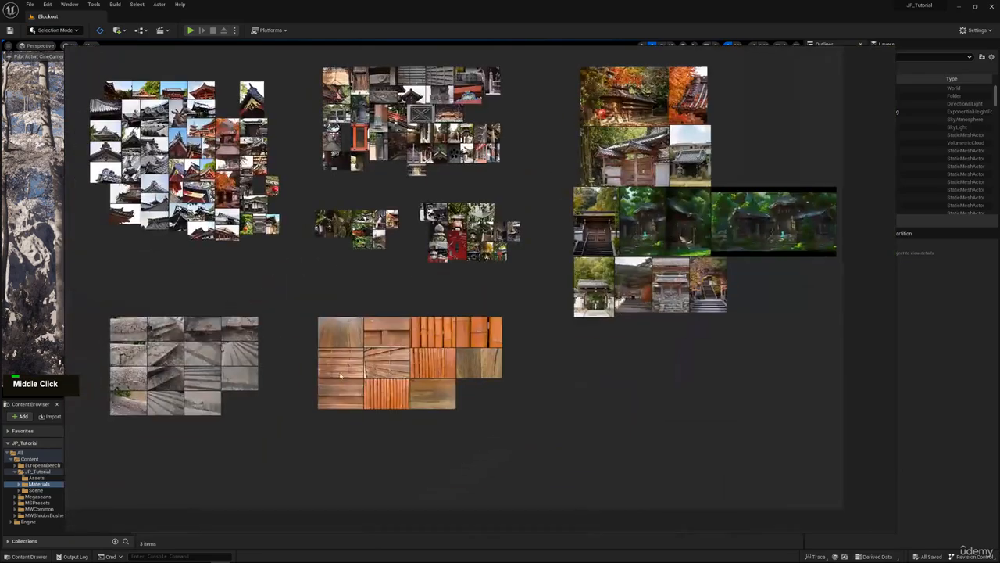
{"action": "scroll", "coordinate": [369, 357], "scroll_direction": "up", "scroll_amount": 11}
{"action": "middle_click_drag", "start_coordinate": [531, 202], "coordinate": [279, 245]}
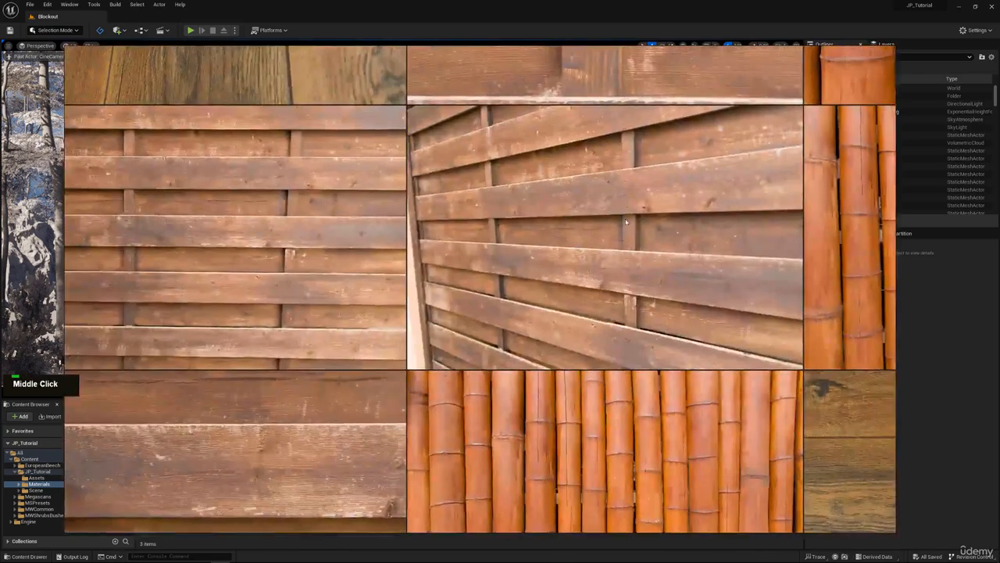
{"action": "middle_click_drag", "start_coordinate": [699, 287], "coordinate": [409, 149]}
Inspect the grain, knots and worn edges of the horizontal plank fence photo up close.
{"action": "scroll", "coordinate": [408, 149], "scroll_direction": "down", "scroll_amount": 1}
{"action": "mouse_move", "coordinate": [630, 203]}
{"action": "middle_mouse_down"}
{"action": "mouse_move", "coordinate": [408, 187]}
{"action": "mouse_move", "coordinate": [256, 374]}
{"action": "middle_mouse_up"}
{"action": "middle_click_drag", "start_coordinate": [553, 231], "coordinate": [375, 335]}
{"action": "middle_click_drag", "start_coordinate": [219, 211], "coordinate": [714, 285]}
{"action": "middle_click_drag", "start_coordinate": [473, 296], "coordinate": [633, 255]}
{"action": "scroll", "coordinate": [633, 255], "scroll_direction": "up", "scroll_amount": 6}
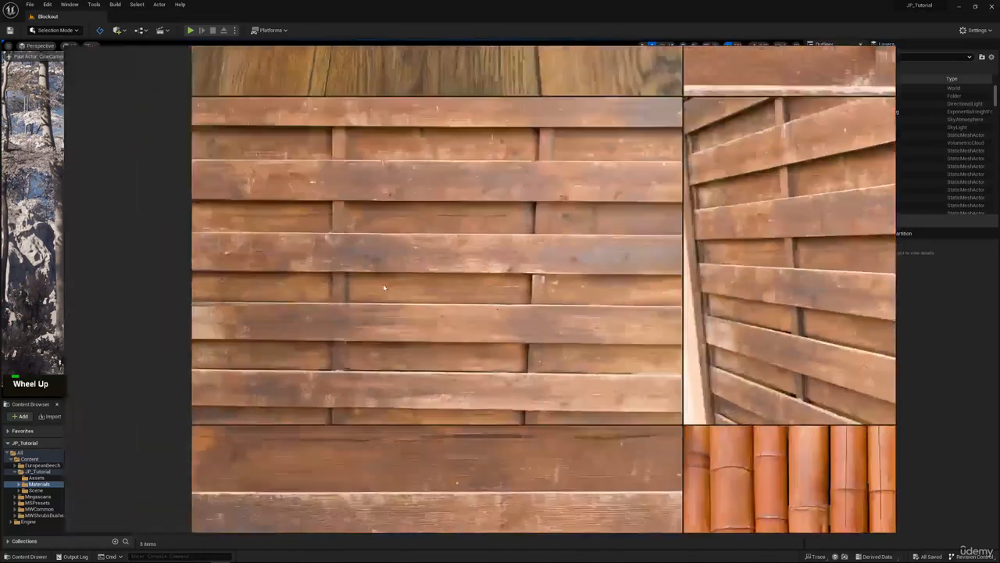
{"action": "middle_click_drag", "start_coordinate": [775, 294], "coordinate": [759, 318]}
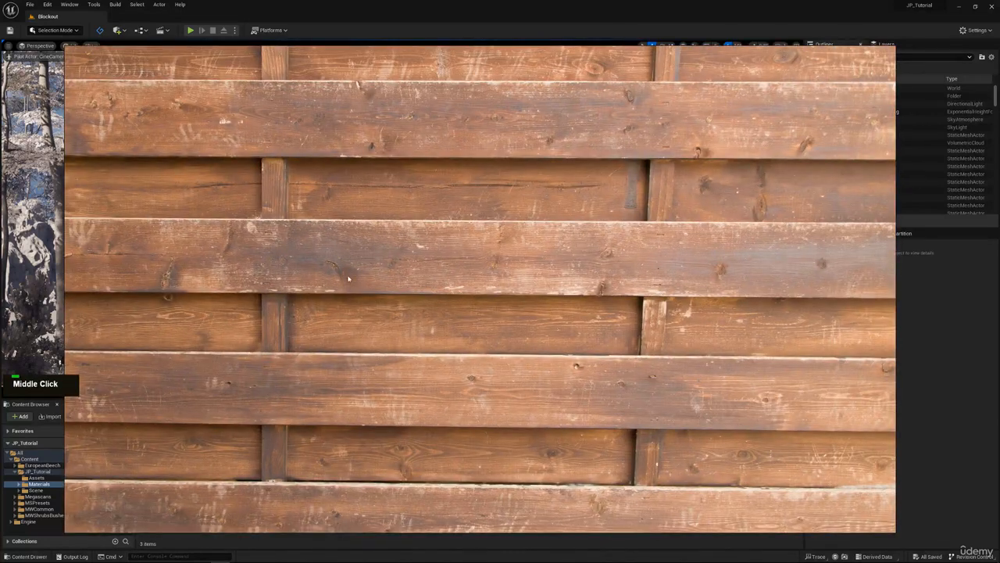
{"action": "scroll", "coordinate": [529, 104], "scroll_direction": "down", "scroll_amount": 3}
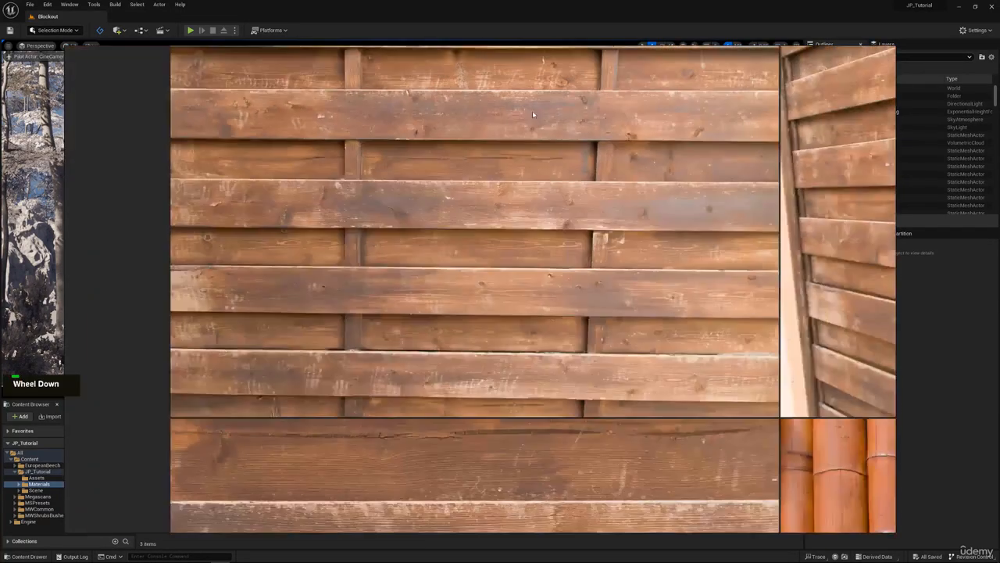
Examine the wood of the reddish gate photo, including its door planks and weathered central post.
{"action": "middle_click_drag", "start_coordinate": [532, 110], "coordinate": [484, 156]}
{"action": "scroll", "coordinate": [594, 133], "scroll_direction": "down", "scroll_amount": 3}
{"action": "middle_click_drag", "start_coordinate": [711, 114], "coordinate": [443, 291]}
{"action": "scroll", "coordinate": [511, 258], "scroll_direction": "down", "scroll_amount": 3}
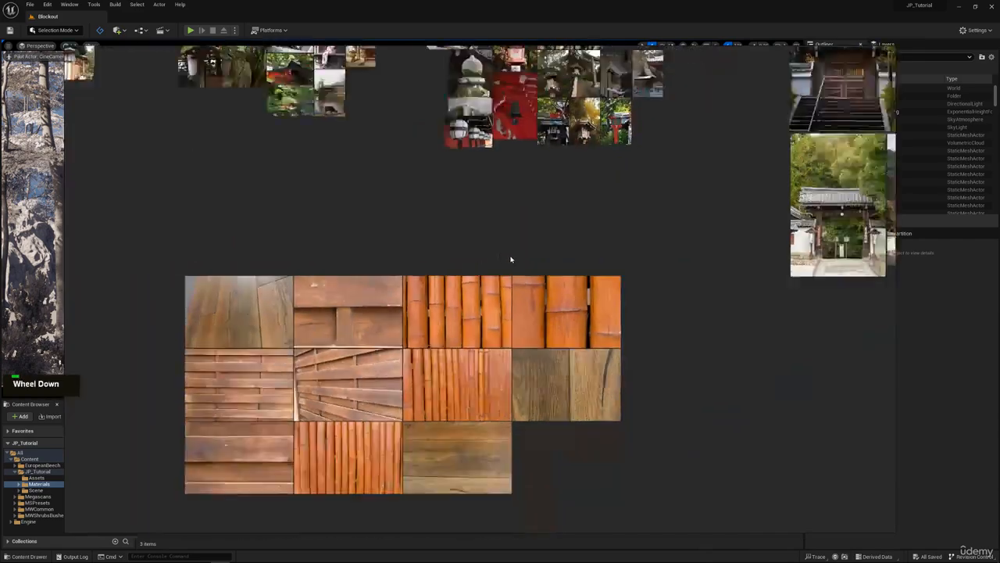
{"action": "middle_click_drag", "start_coordinate": [672, 232], "coordinate": [267, 364]}
{"action": "middle_click_drag", "start_coordinate": [471, 92], "coordinate": [444, 165]}
{"action": "scroll", "coordinate": [434, 157], "scroll_direction": "up", "scroll_amount": 5}
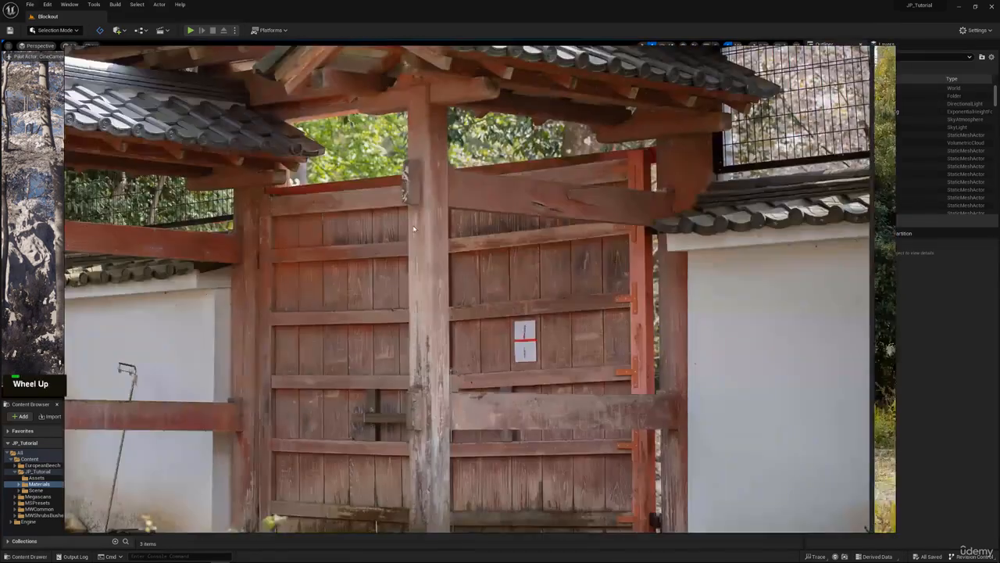
{"action": "middle_click_drag", "start_coordinate": [430, 272], "coordinate": [569, 233]}
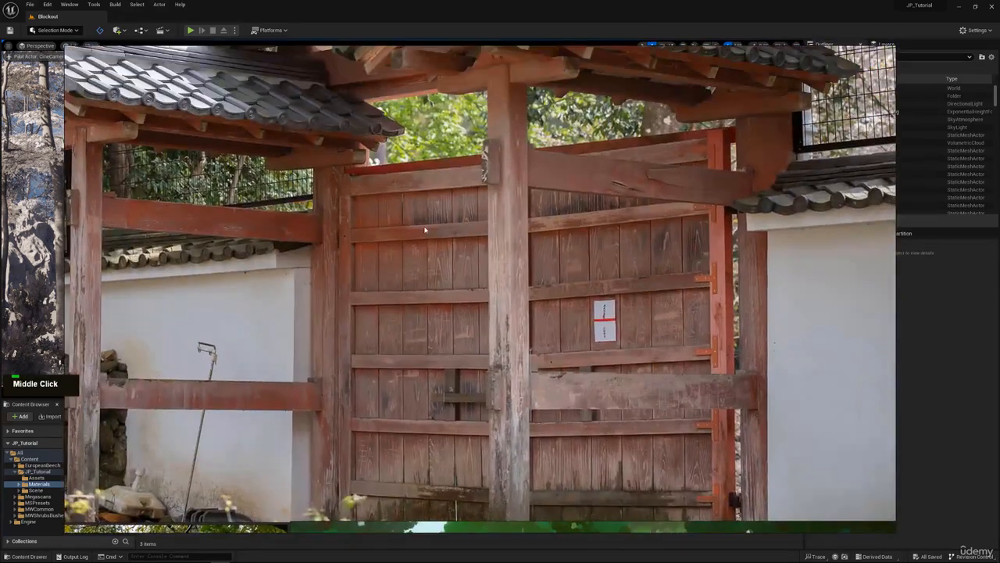
Find the architectural detail photos on the reference board and inspect the wooden pillar with metal bands beneath the eaves.
{"action": "scroll", "coordinate": [463, 238], "scroll_direction": "down", "scroll_amount": 5}
{"action": "middle_click_drag", "start_coordinate": [641, 103], "coordinate": [421, 341]}
{"action": "middle_click_drag", "start_coordinate": [356, 232], "coordinate": [675, 214]}
{"action": "scroll", "coordinate": [675, 214], "scroll_direction": "down", "scroll_amount": 5}
{"action": "middle_click_drag", "start_coordinate": [286, 264], "coordinate": [482, 237]}
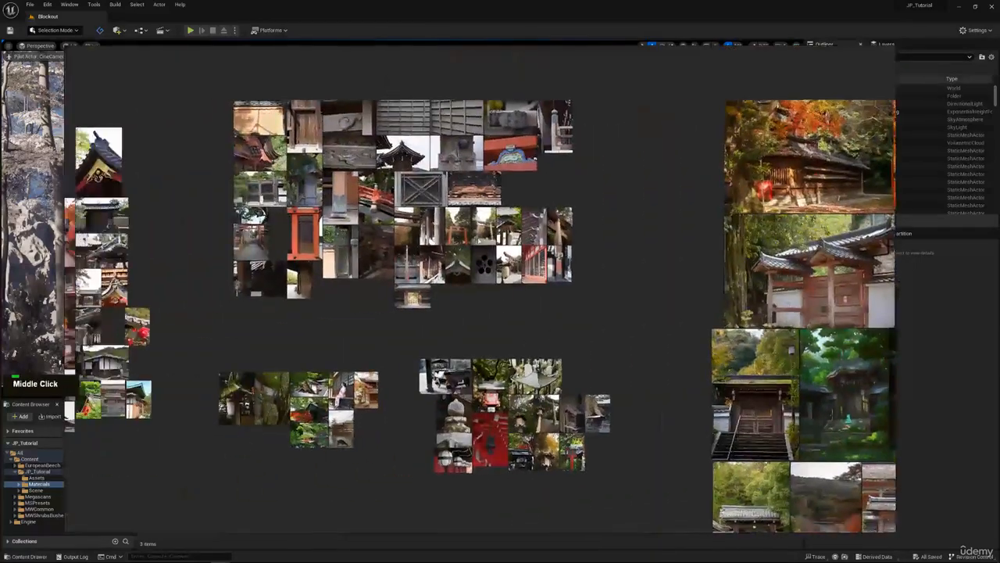
{"action": "scroll", "coordinate": [482, 238], "scroll_direction": "up", "scroll_amount": 6}
{"action": "middle_click_drag", "start_coordinate": [721, 224], "coordinate": [558, 204]}
{"action": "scroll", "coordinate": [558, 204], "scroll_direction": "up", "scroll_amount": 8}
{"action": "scroll", "coordinate": [535, 203], "scroll_direction": "down", "scroll_amount": 6}
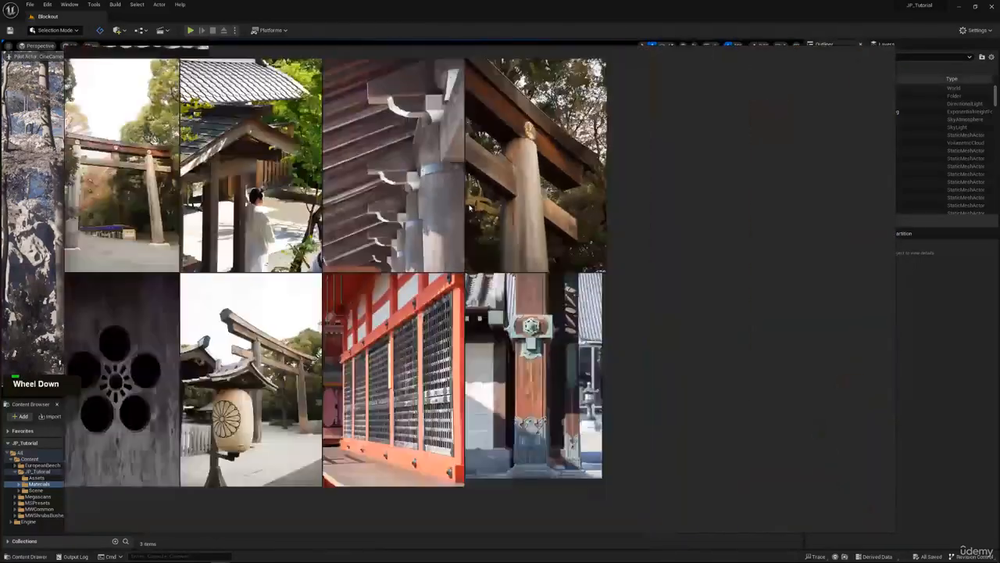
{"action": "middle_click_drag", "start_coordinate": [417, 204], "coordinate": [500, 210]}
{"action": "scroll", "coordinate": [547, 187], "scroll_direction": "up", "scroll_amount": 7}
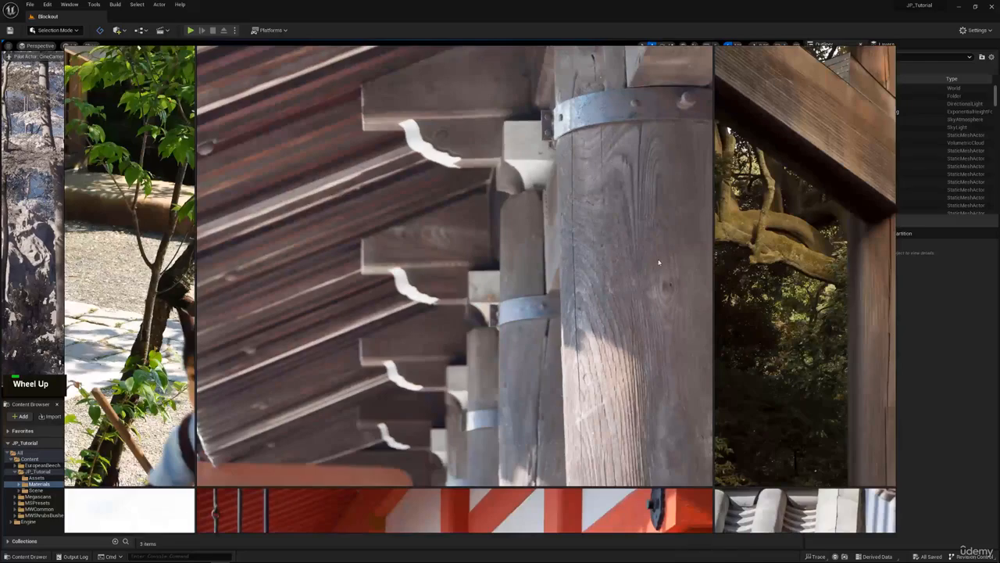
Examine the photo of the weathered wooden columns between the two torii gate photos.
{"action": "scroll", "coordinate": [617, 285], "scroll_direction": "down", "scroll_amount": 7}
{"action": "middle_click_drag", "start_coordinate": [333, 270], "coordinate": [681, 186]}
{"action": "middle_click_drag", "start_coordinate": [408, 173], "coordinate": [518, 277]}
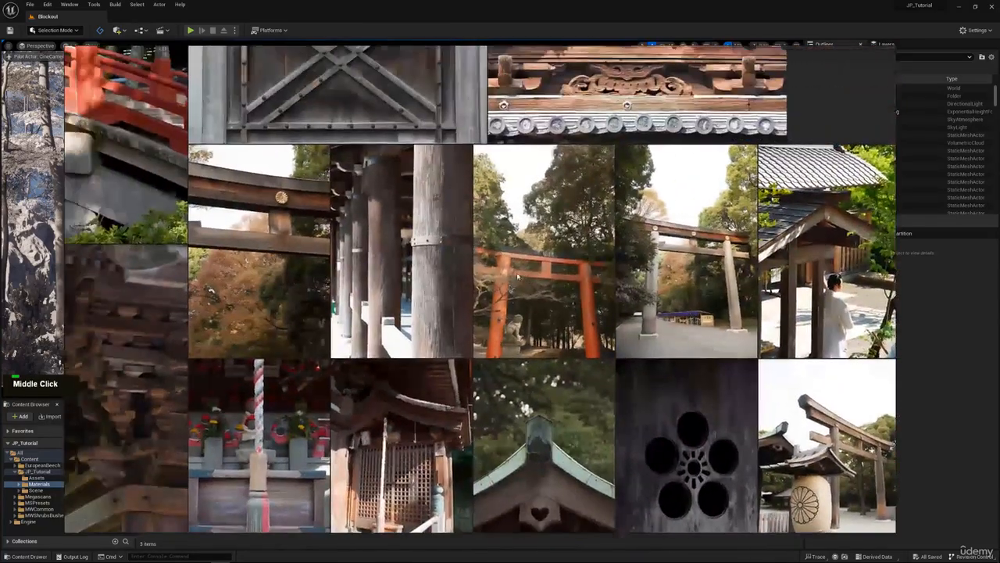
{"action": "scroll", "coordinate": [472, 187], "scroll_direction": "up", "scroll_amount": 5}
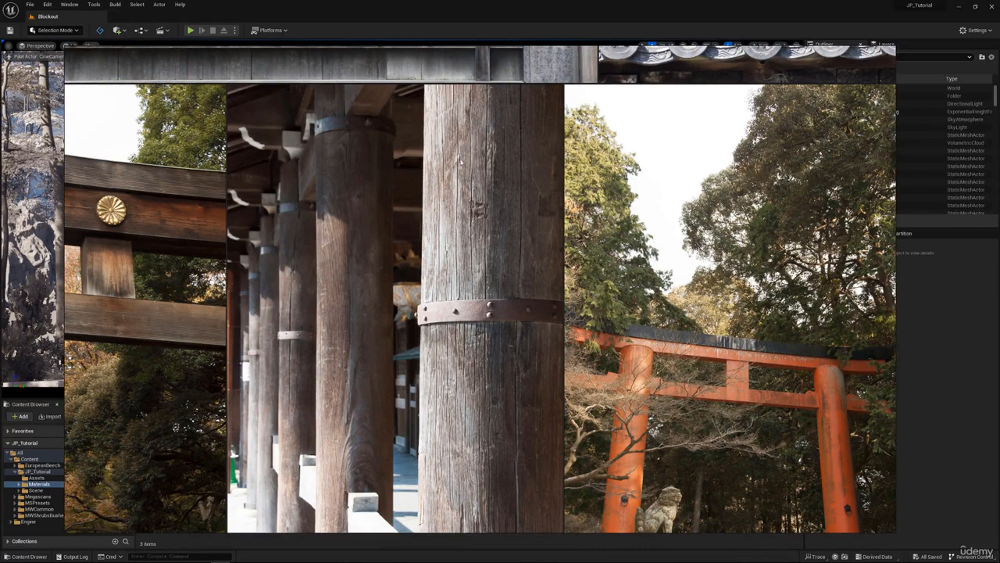
{"action": "scroll", "coordinate": [461, 161], "scroll_direction": "down", "scroll_amount": 4}
{"action": "middle_click_drag", "start_coordinate": [482, 209], "coordinate": [499, 230]}
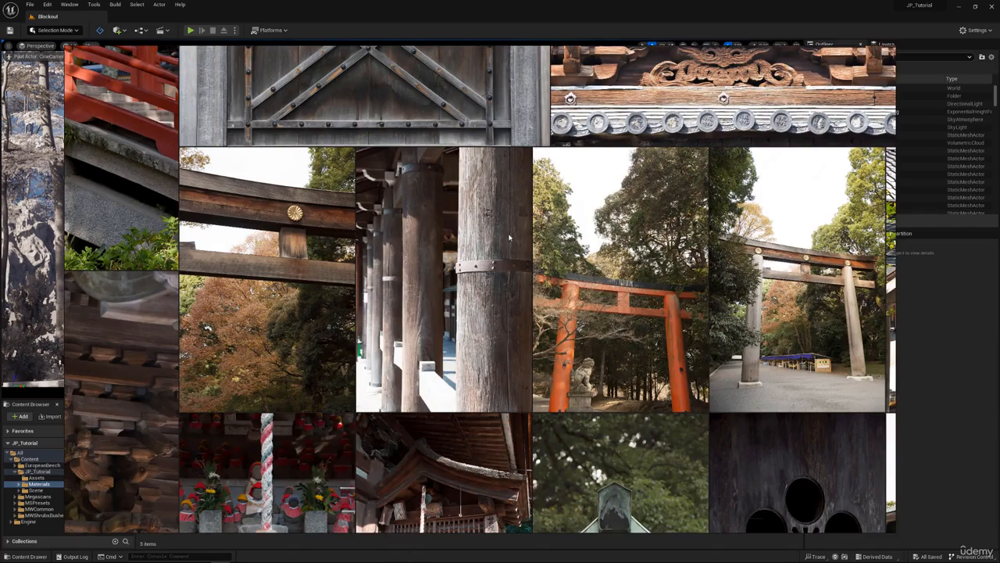
Compare the timber building photos with the full collection of wooden architectural details on the reference board.
{"action": "scroll", "coordinate": [509, 237], "scroll_direction": "down", "scroll_amount": 6}
{"action": "middle_click_drag", "start_coordinate": [698, 218], "coordinate": [150, 262]}
{"action": "middle_click_drag", "start_coordinate": [758, 275], "coordinate": [638, 273]}
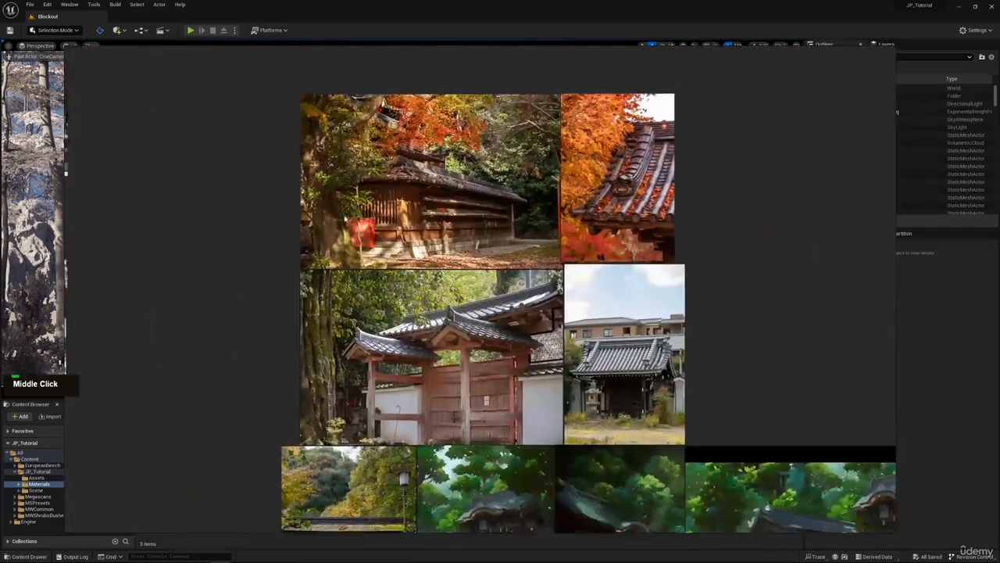
{"action": "scroll", "coordinate": [379, 227], "scroll_direction": "up", "scroll_amount": 10}
{"action": "scroll", "coordinate": [625, 295], "scroll_direction": "down", "scroll_amount": 8}
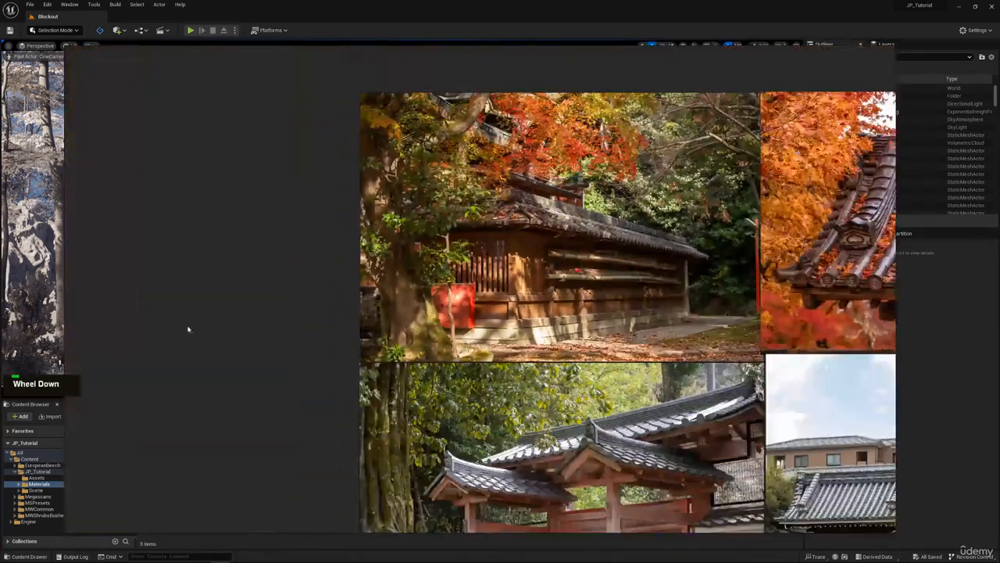
{"action": "middle_click_drag", "start_coordinate": [188, 329], "coordinate": [636, 251]}
{"action": "mouse_move", "coordinate": [157, 324]}
{"action": "middle_mouse_down"}
{"action": "mouse_move", "coordinate": [486, 275]}
{"action": "mouse_move", "coordinate": [424, 292]}
{"action": "middle_mouse_up"}
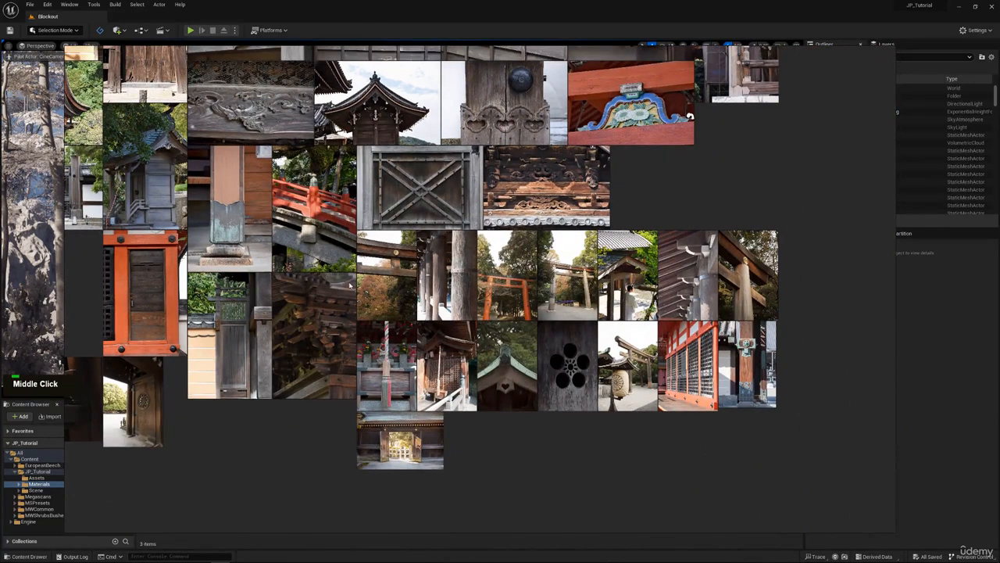
{"action": "middle_click_drag", "start_coordinate": [349, 286], "coordinate": [394, 361]}
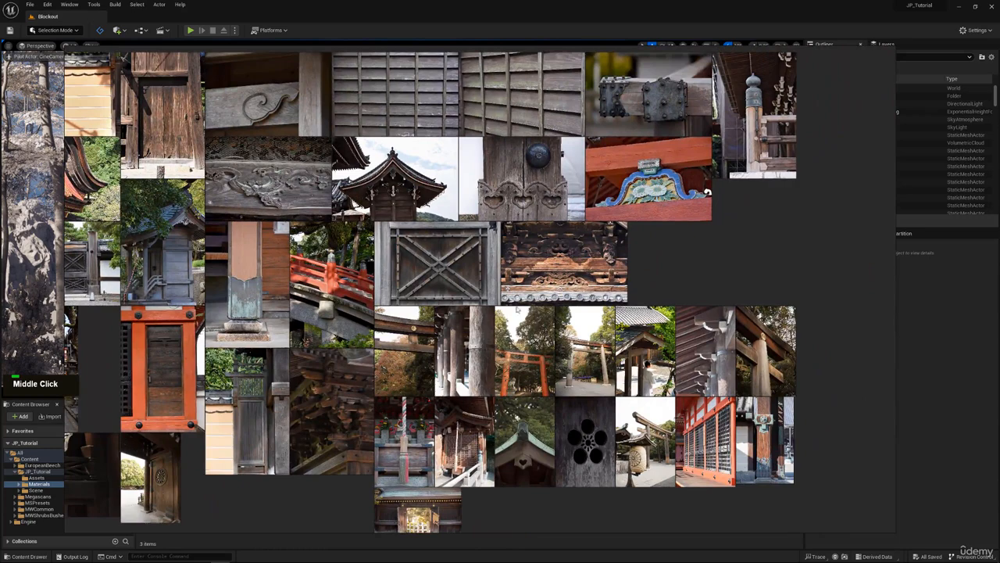
{"action": "scroll", "coordinate": [516, 309], "scroll_direction": "up", "scroll_amount": 5}
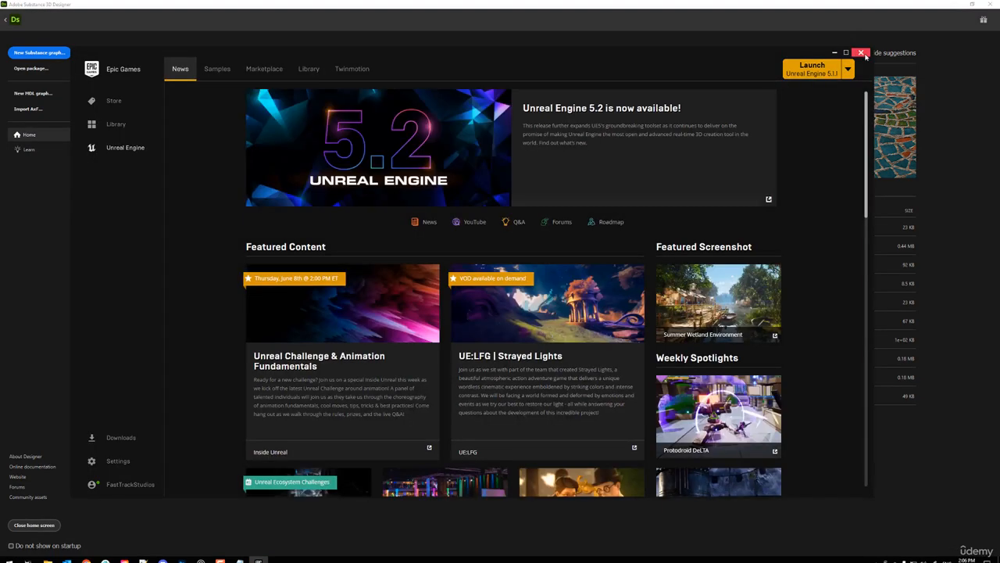
Switch to Substance 3D Designer and create a Metallic Roughness graph named Master_Wood at 4096 px in a new package.
{"action": "left_click", "coordinate": [861, 53]}
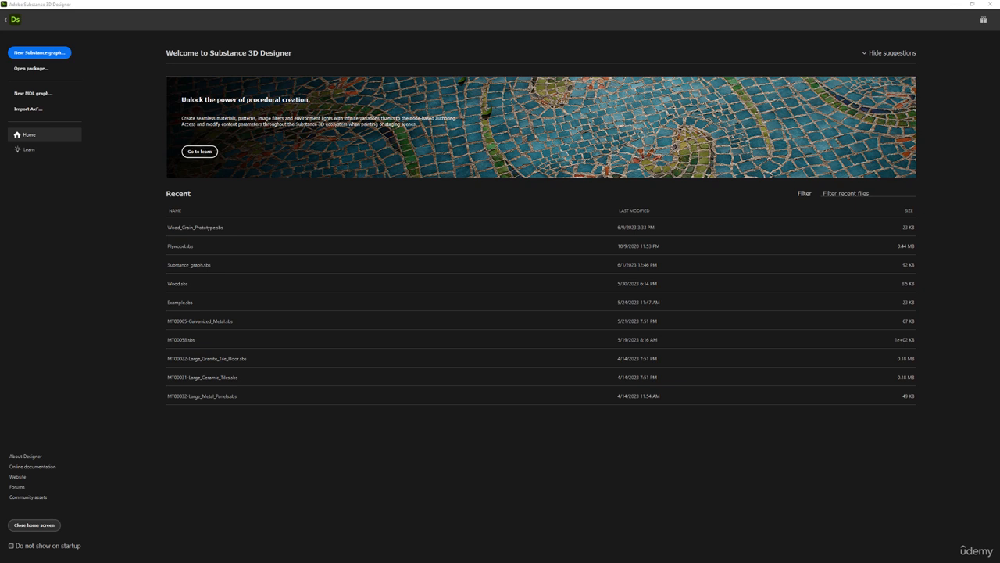
{"action": "left_click", "coordinate": [45, 53]}
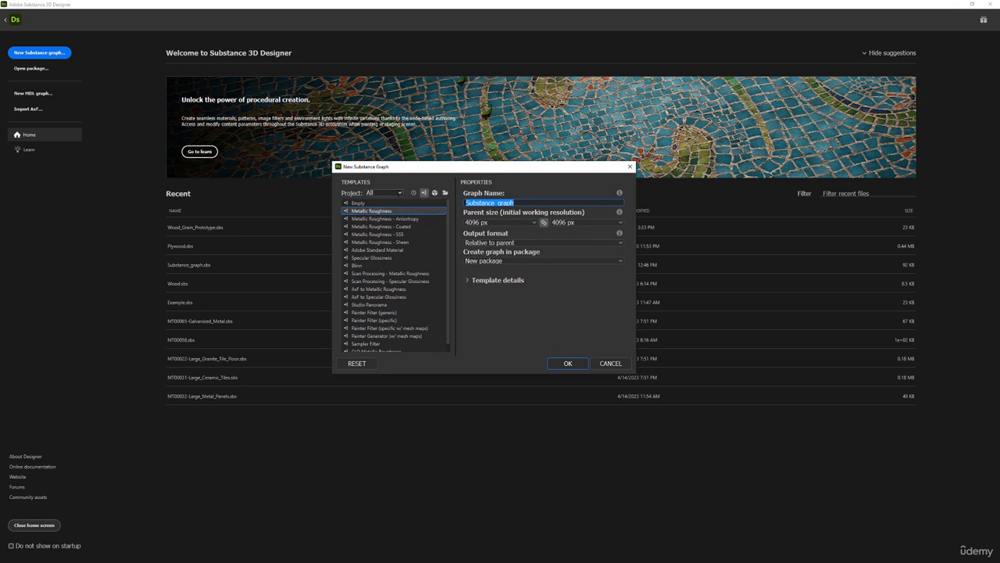
{"action": "type", "text": "Mas"}
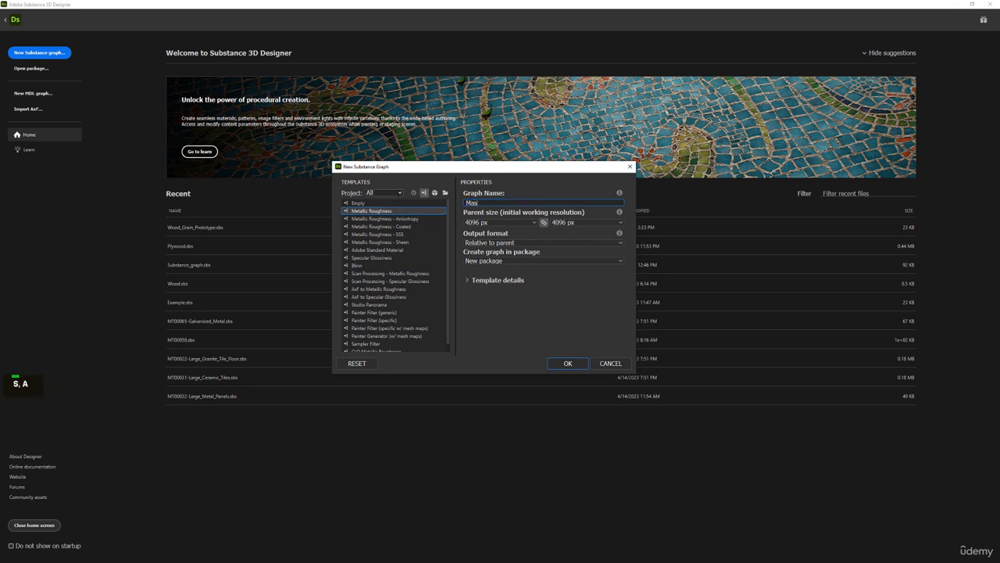
{"action": "type", "text": "ter_Wood"}
{"action": "left_click", "coordinate": [518, 246]}
{"action": "left_click", "coordinate": [487, 252]}
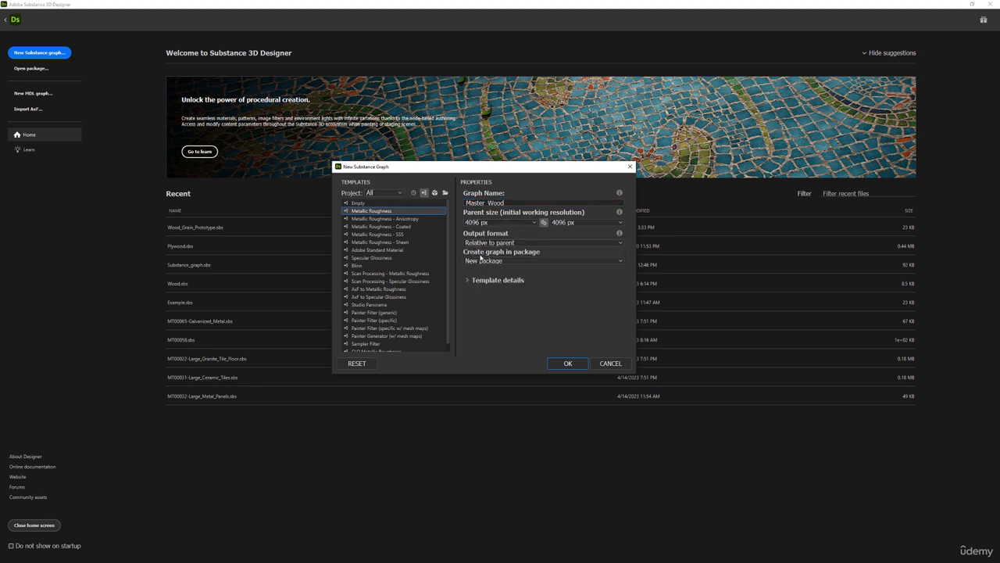
{"action": "left_click", "coordinate": [567, 364]}
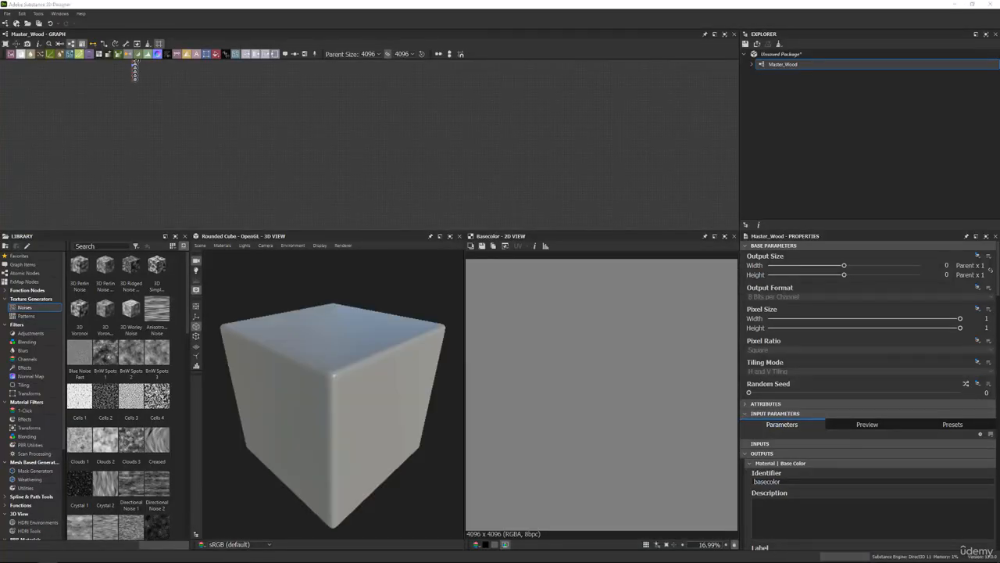
In File Explorer, create a folder named Wood inside the SourceFiles Textures folder and open it.
{"action": "left_click_drag", "start_coordinate": [0, 117], "coordinate": [592, 85]}
{"action": "left_click", "coordinate": [489, 232]}
{"action": "left_click", "coordinate": [453, 109]}
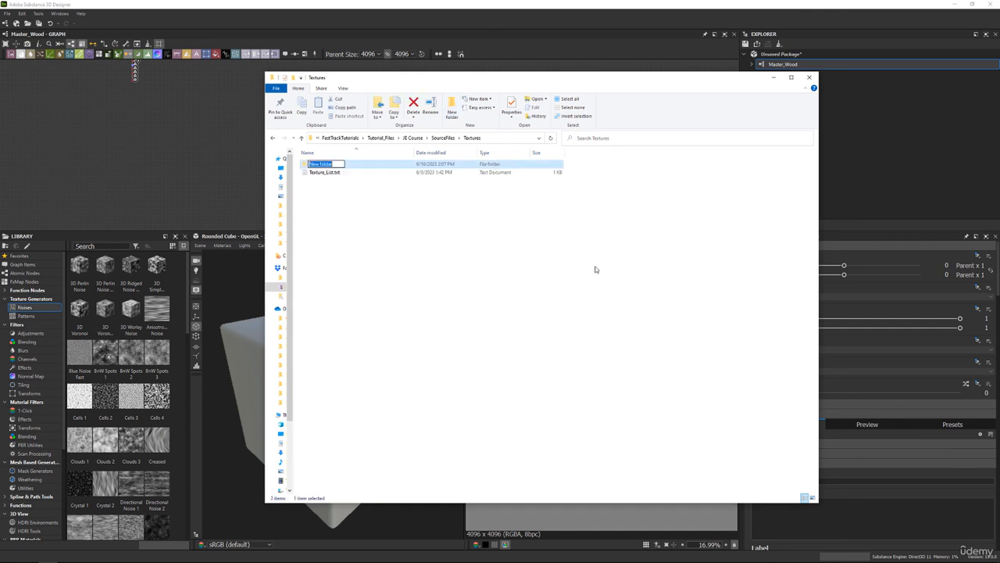
{"action": "type", "text": "Wood"}
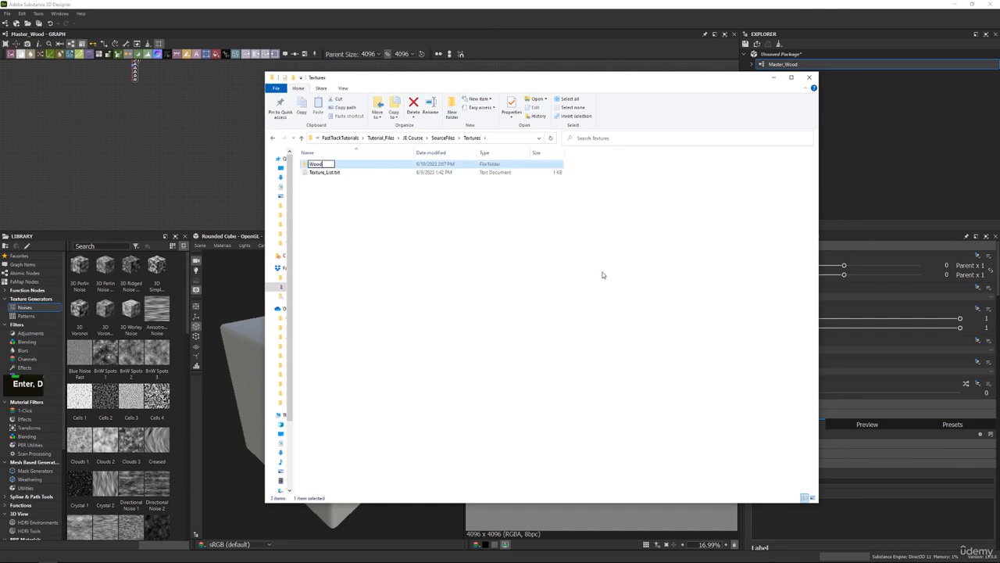
{"action": "key", "text": "Return"}
{"action": "double_click", "coordinate": [402, 165]}
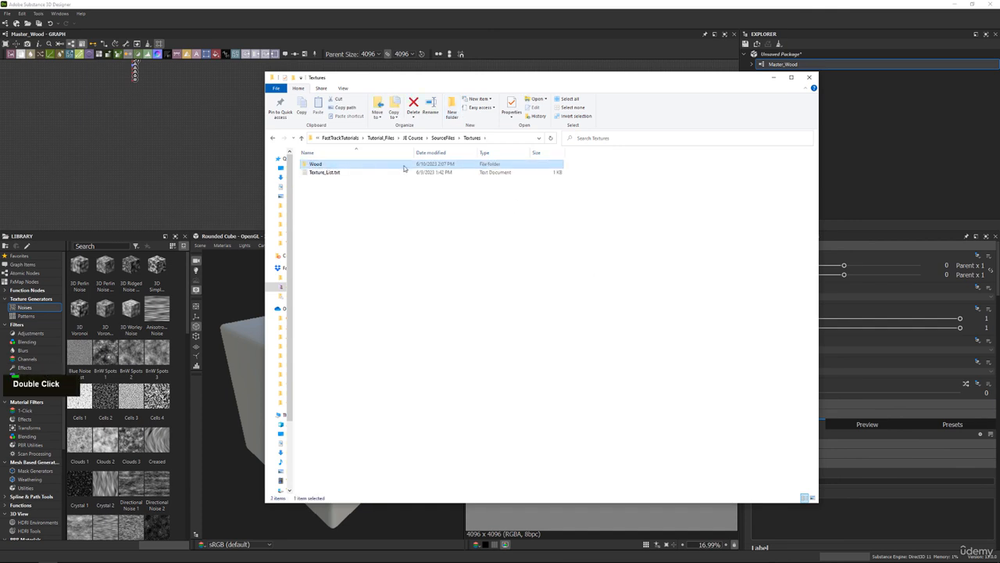
Copy the Wood folder's path and save the unsaved package in that folder as Master_Wood.sbs.
{"action": "left_click", "coordinate": [525, 138]}
{"action": "key", "text": "ctrl+c"}
{"action": "left_click_drag", "start_coordinate": [589, 83], "coordinate": [0, 131]}
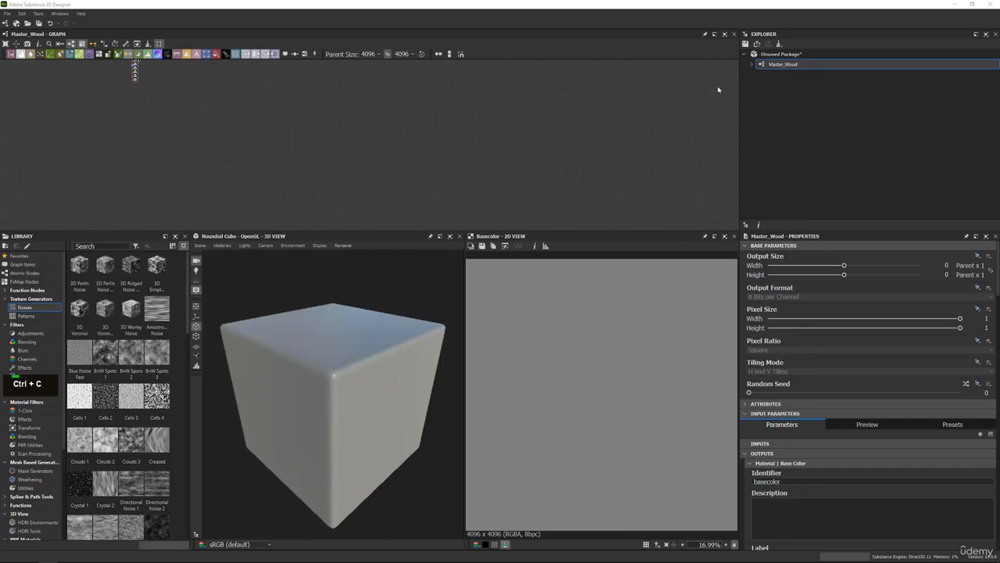
{"action": "left_click", "coordinate": [781, 55]}
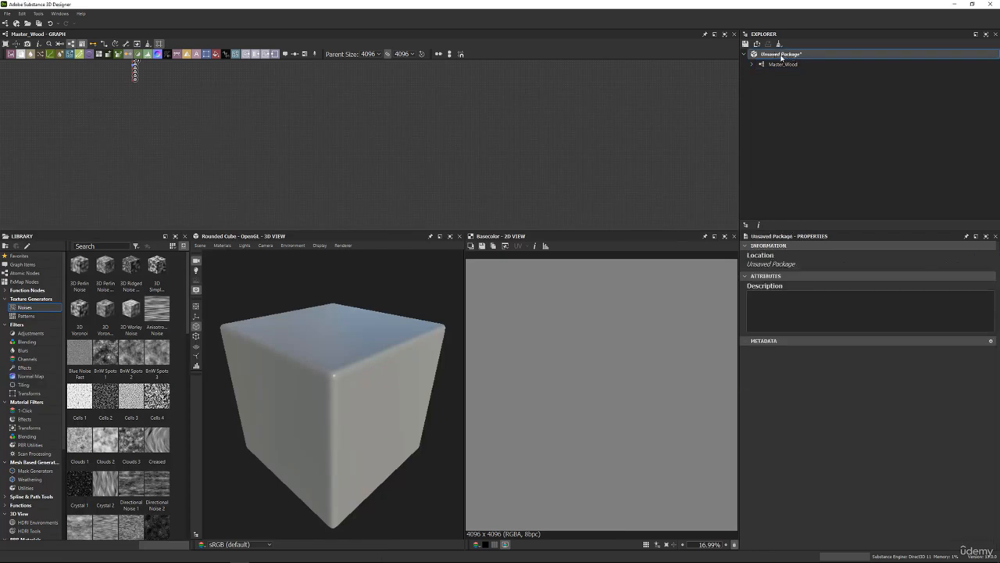
{"action": "right_click", "coordinate": [782, 55]}
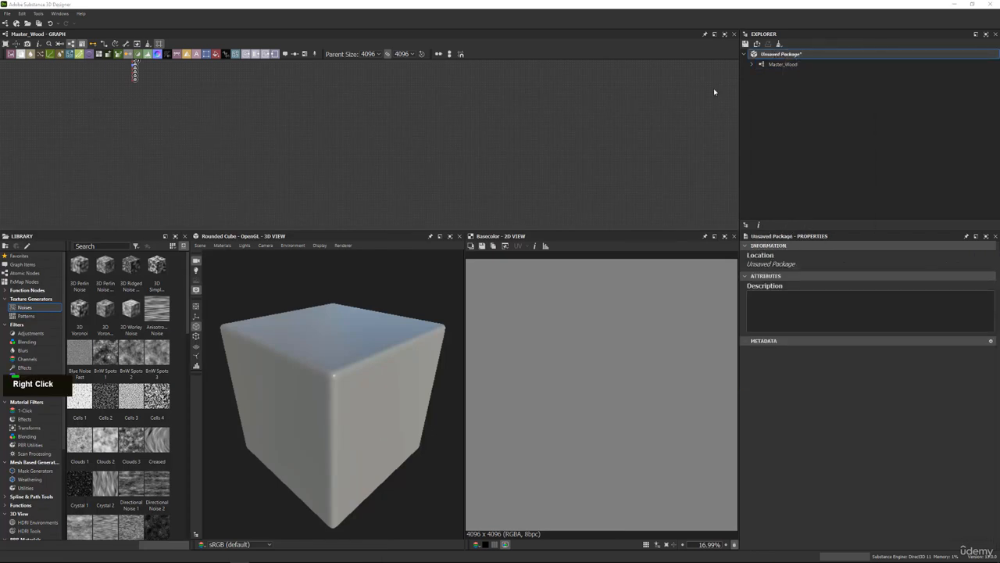
{"action": "left_click", "coordinate": [363, 30]}
{"action": "key", "text": "ctrl+v"}
{"action": "key", "text": "Return"}
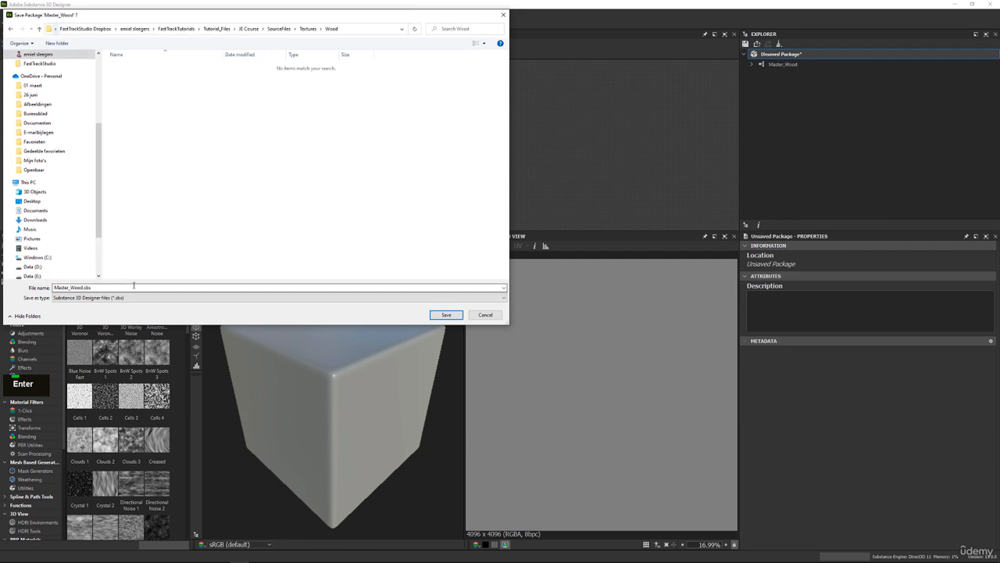
{"action": "left_click", "coordinate": [454, 315]}
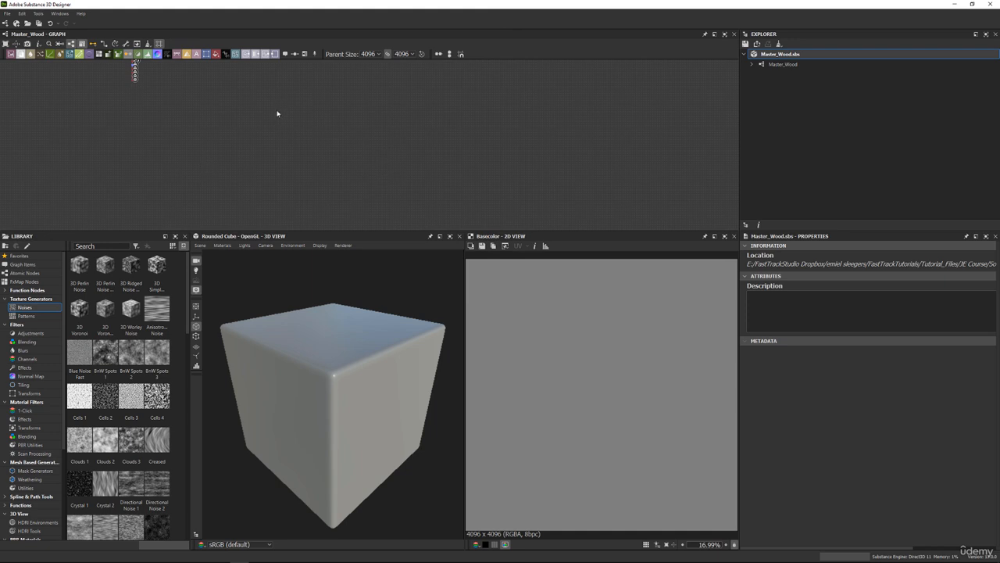
Close the 3D view, widen the 2D view beside the library, and give the graph area more height.
{"action": "middle_click_drag", "start_coordinate": [186, 84], "coordinate": [486, 175]}
{"action": "scroll", "coordinate": [424, 172], "scroll_direction": "up", "scroll_amount": 4}
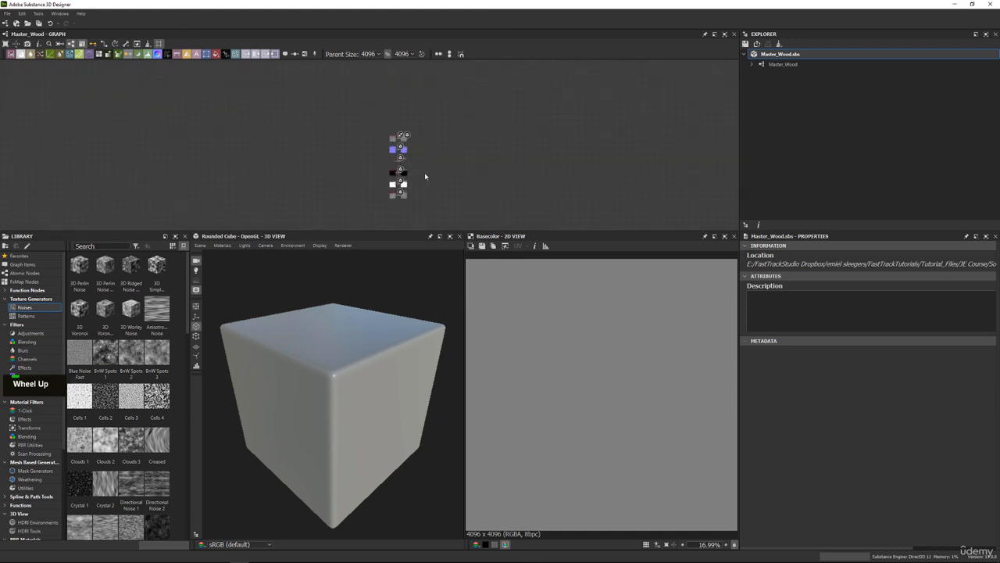
{"action": "middle_click_drag", "start_coordinate": [451, 130], "coordinate": [549, 123]}
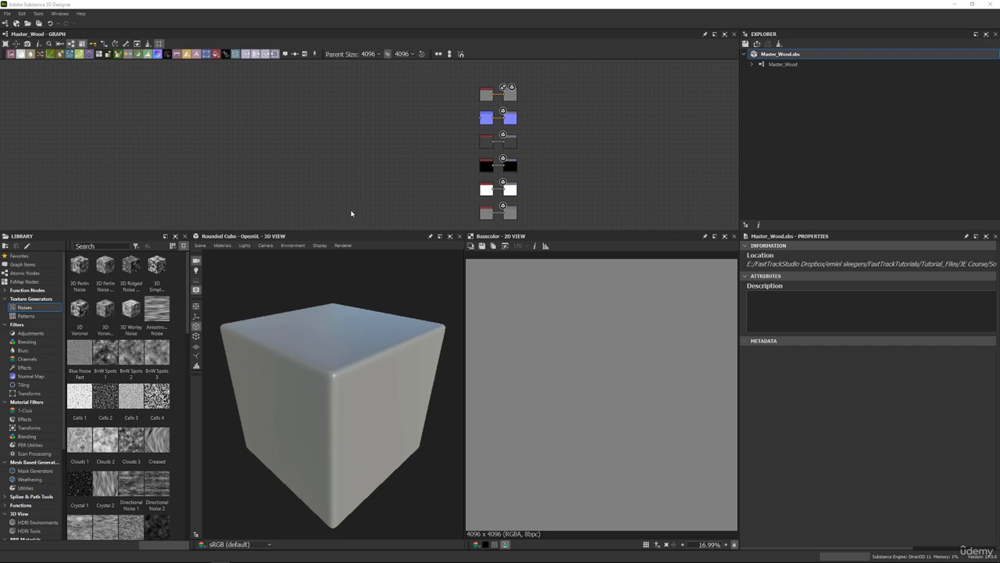
{"action": "left_click", "coordinate": [459, 236]}
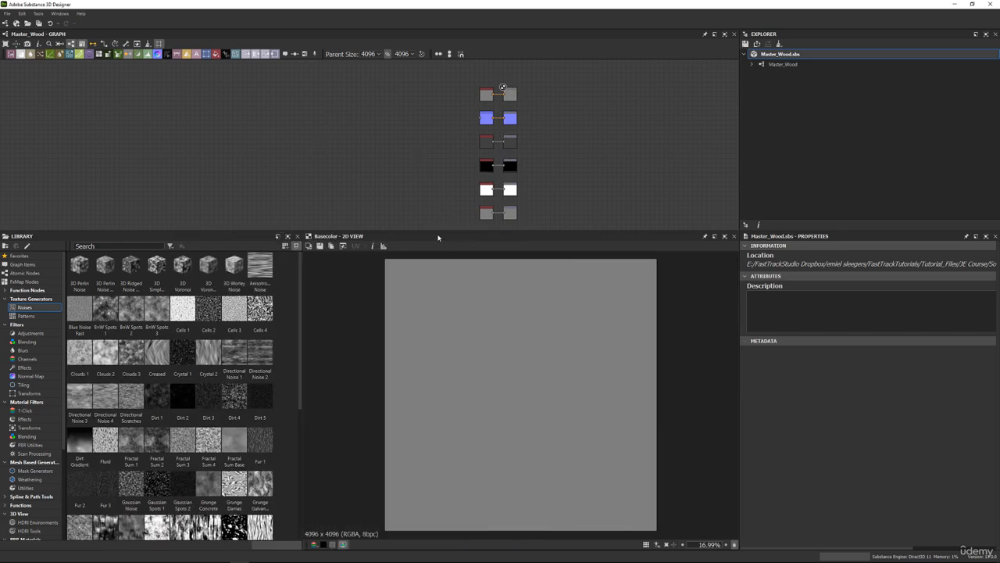
{"action": "left_click_drag", "start_coordinate": [438, 235], "coordinate": [558, 287]}
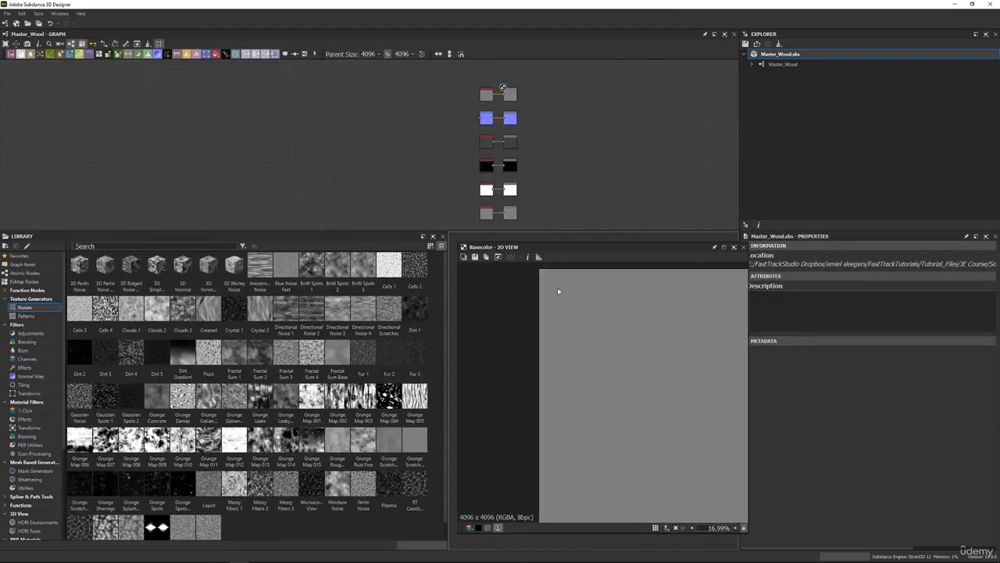
{"action": "left_click_drag", "start_coordinate": [447, 263], "coordinate": [352, 262]}
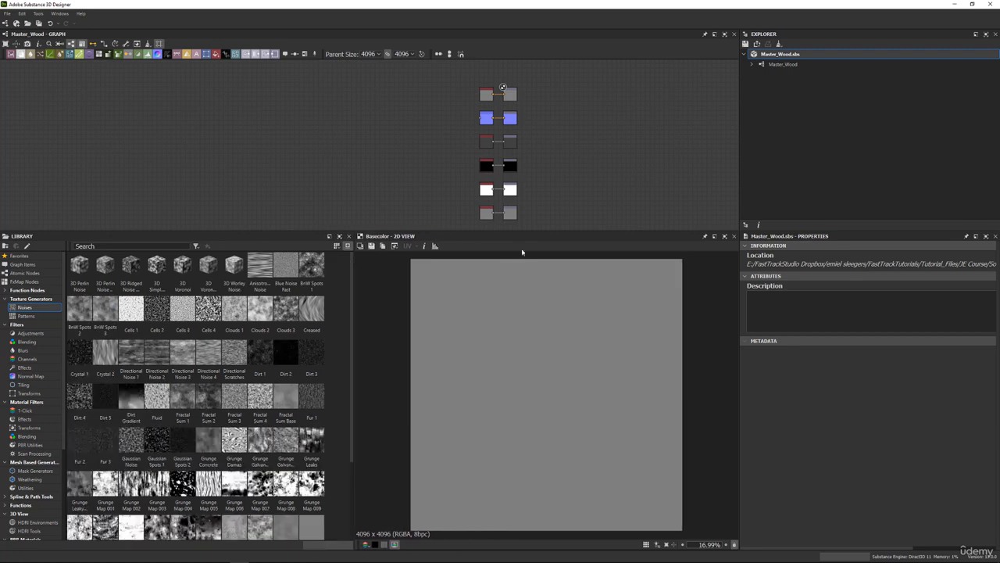
{"action": "left_click", "coordinate": [60, 14]}
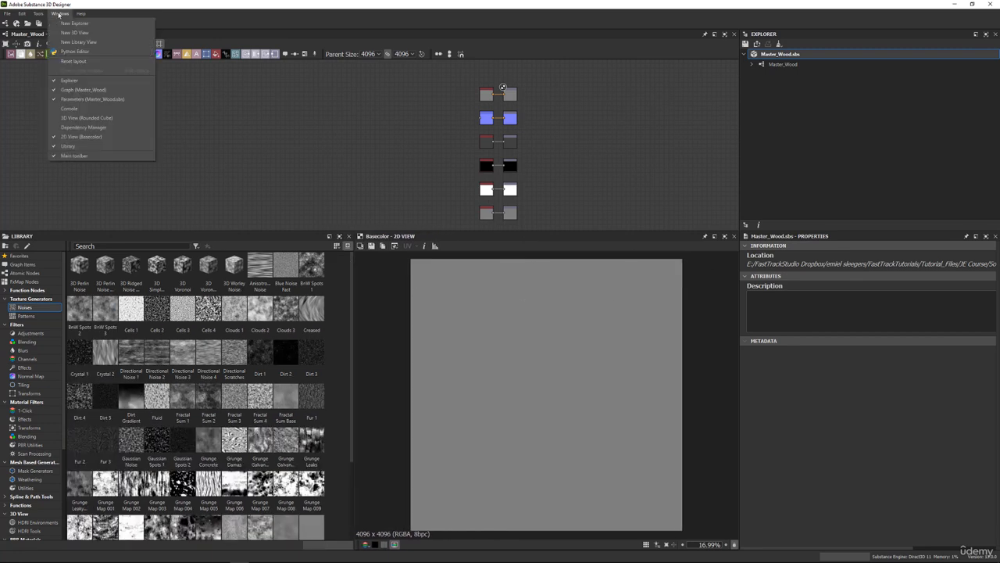
{"action": "left_click", "coordinate": [268, 146]}
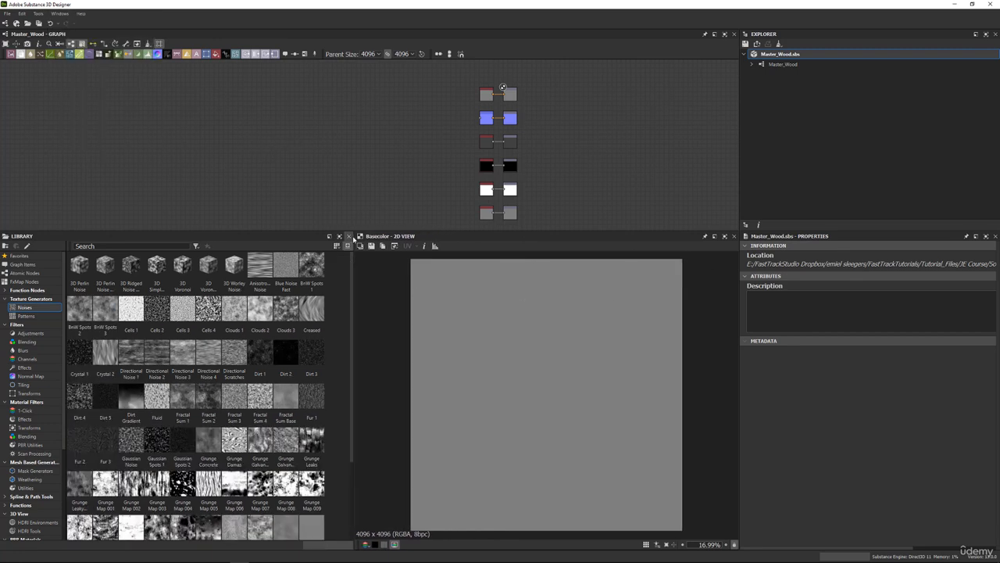
{"action": "left_click_drag", "start_coordinate": [303, 231], "coordinate": [302, 281]}
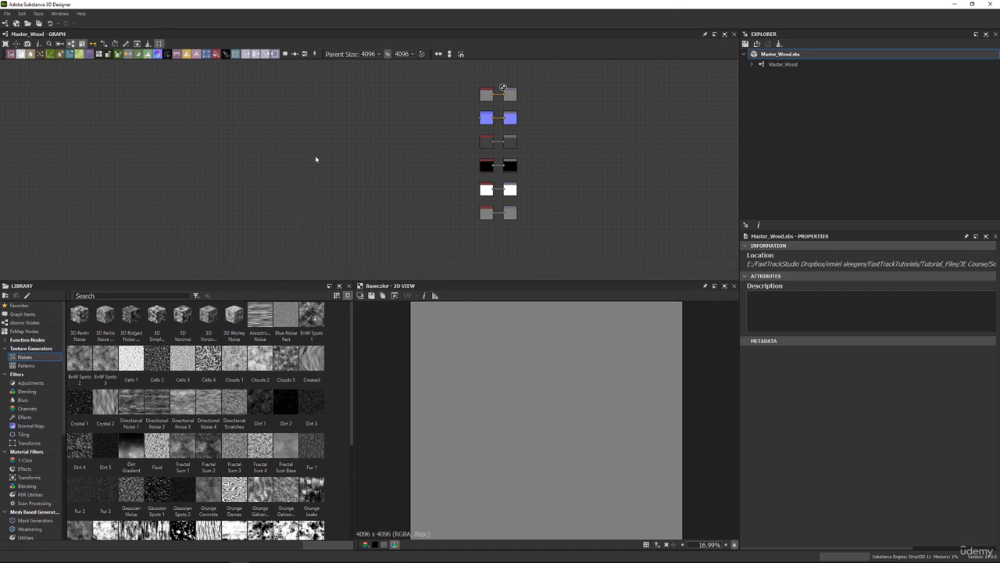
Examine the node search list and the list of atomic nodes that can be added to the graph.
{"action": "scroll", "coordinate": [321, 159], "scroll_direction": "down", "scroll_amount": 1}
{"action": "middle_click_drag", "start_coordinate": [323, 159], "coordinate": [419, 165]}
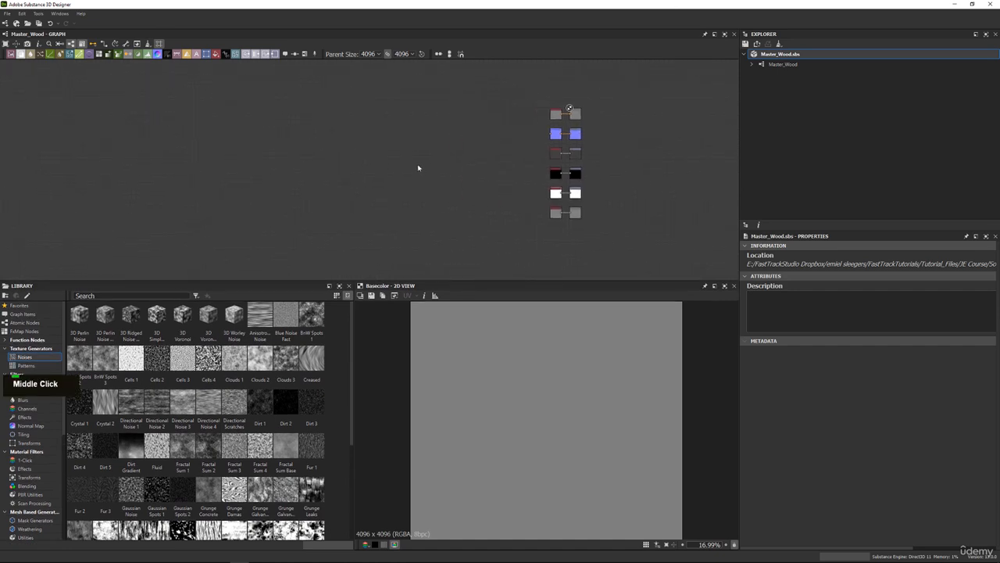
{"action": "scroll", "coordinate": [368, 133], "scroll_direction": "up", "scroll_amount": 1}
{"action": "right_click", "coordinate": [358, 127]}
{"action": "right_click", "coordinate": [352, 122]}
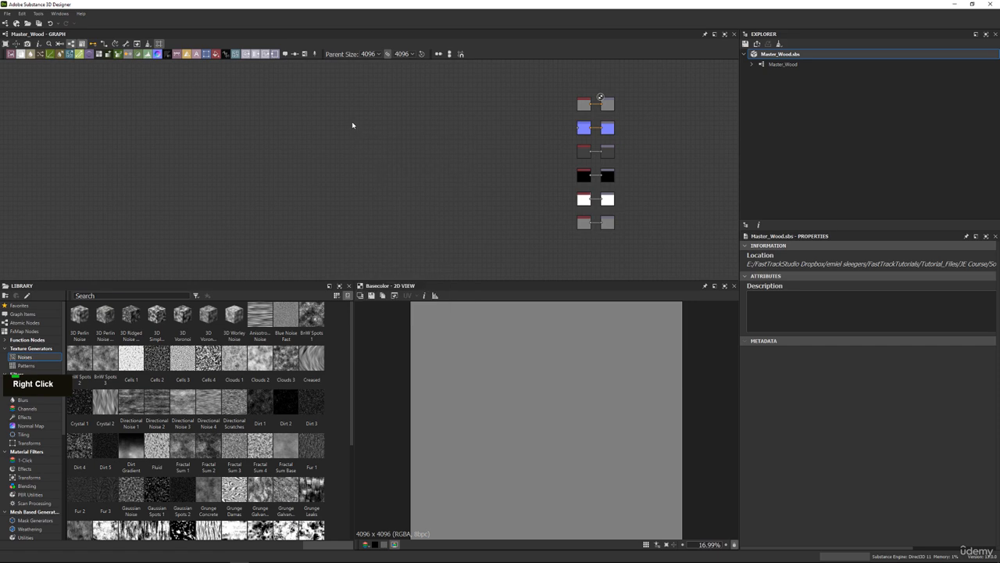
{"action": "key", "text": "space"}
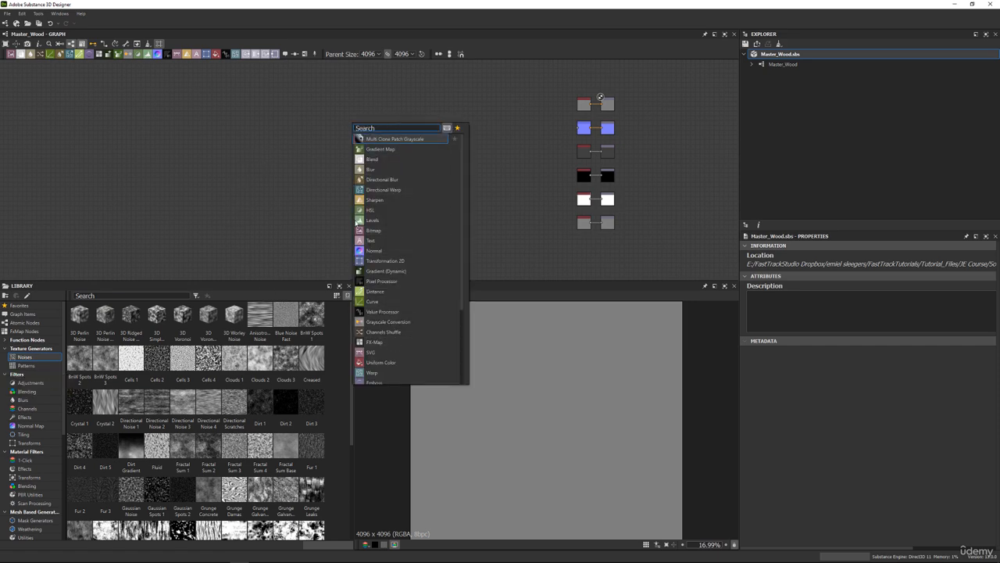
{"action": "left_click", "coordinate": [237, 139]}
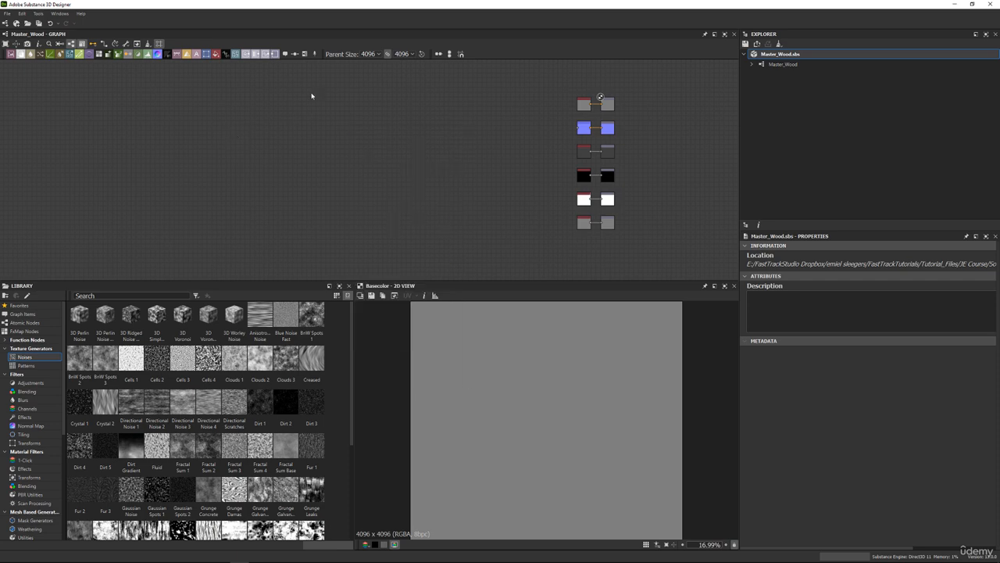
{"action": "right_click", "coordinate": [312, 95]}
{"action": "mouse_move", "coordinate": [380, 98]}
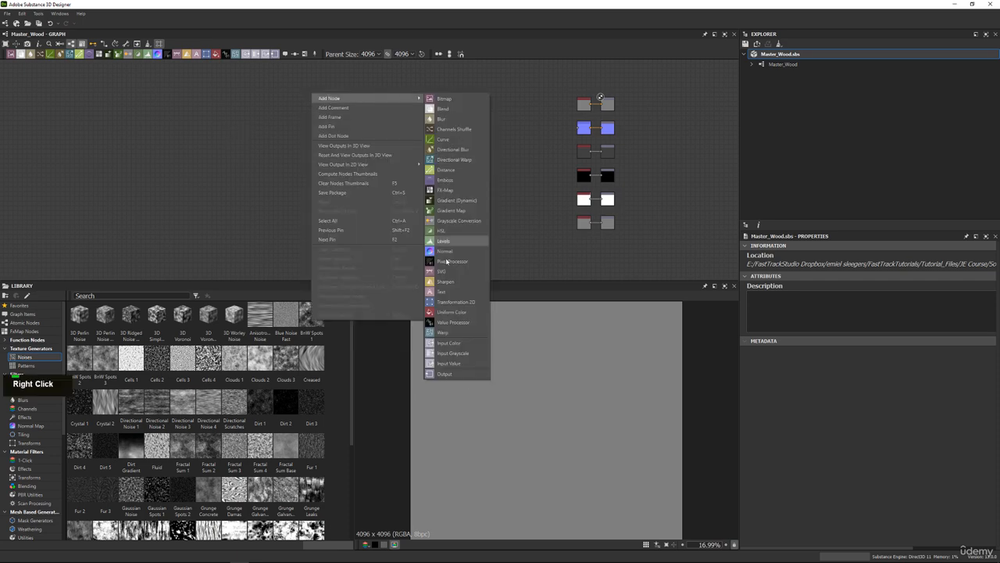
Show the Patterns category of the texture generators in the library.
{"action": "left_click", "coordinate": [28, 365]}
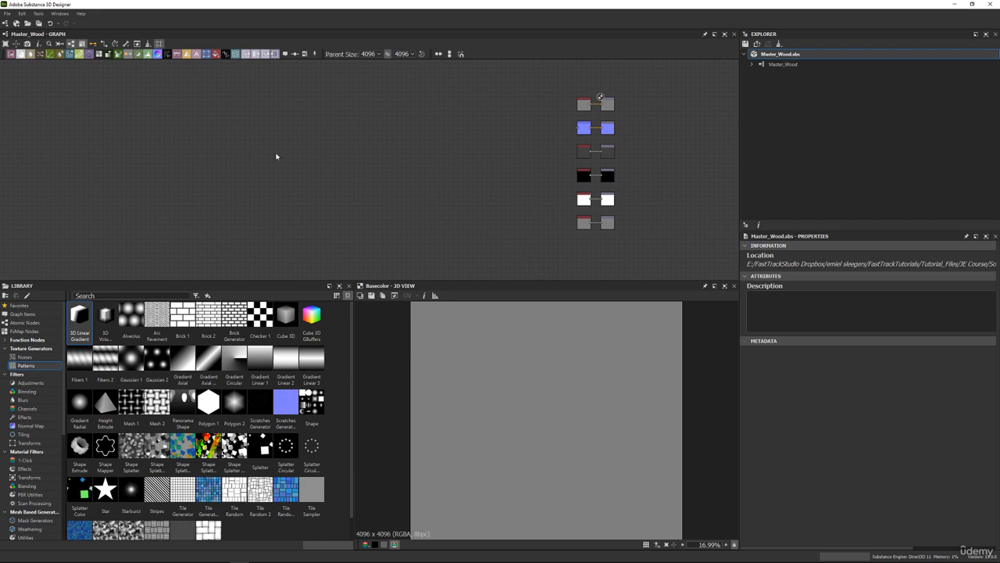
{"action": "middle_click_drag", "start_coordinate": [277, 154], "coordinate": [315, 164]}
{"action": "scroll", "coordinate": [318, 167], "scroll_direction": "up", "scroll_amount": 1}
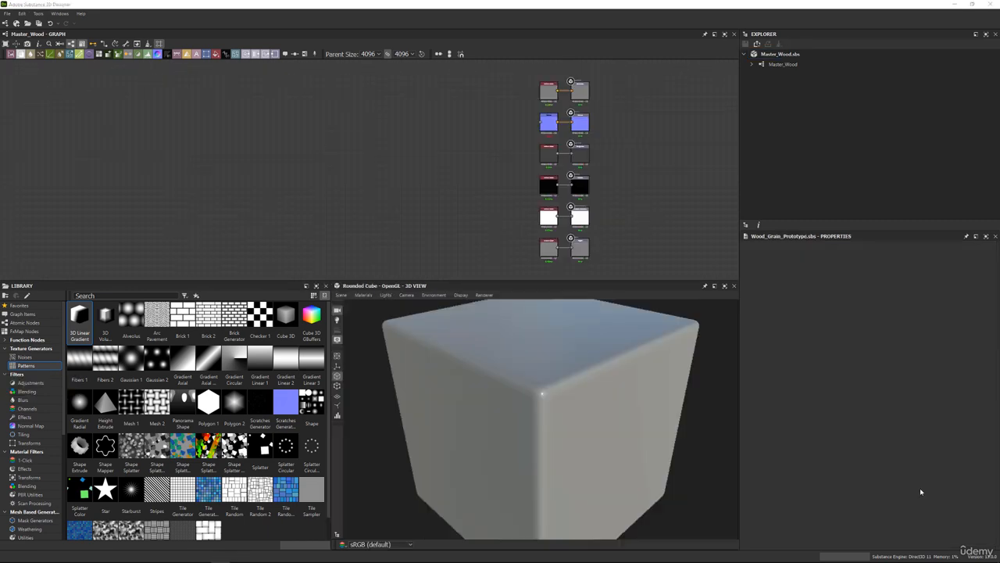
{"action": "middle_click_drag", "start_coordinate": [347, 185], "coordinate": [482, 194]}
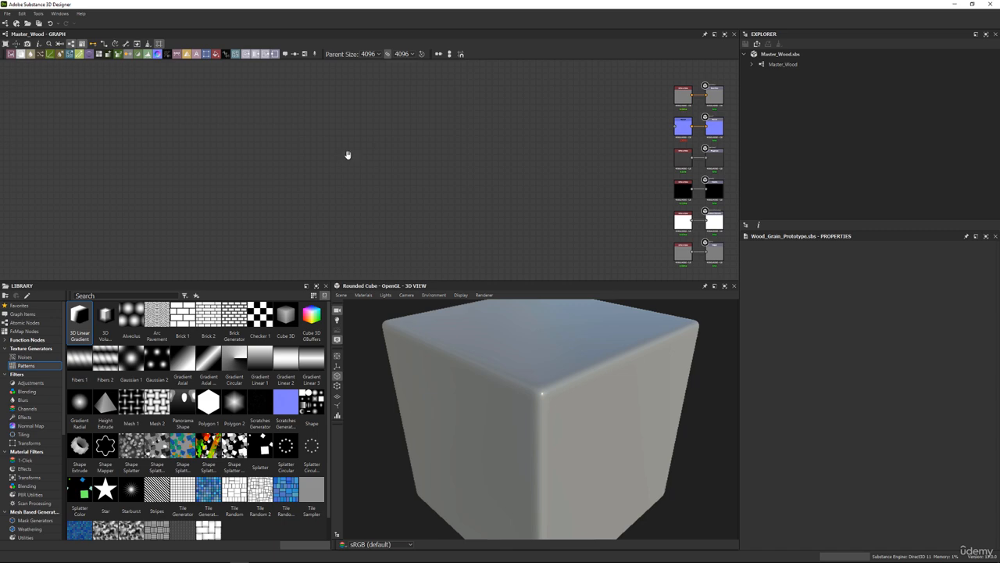
{"action": "middle_click_drag", "start_coordinate": [348, 155], "coordinate": [272, 166]}
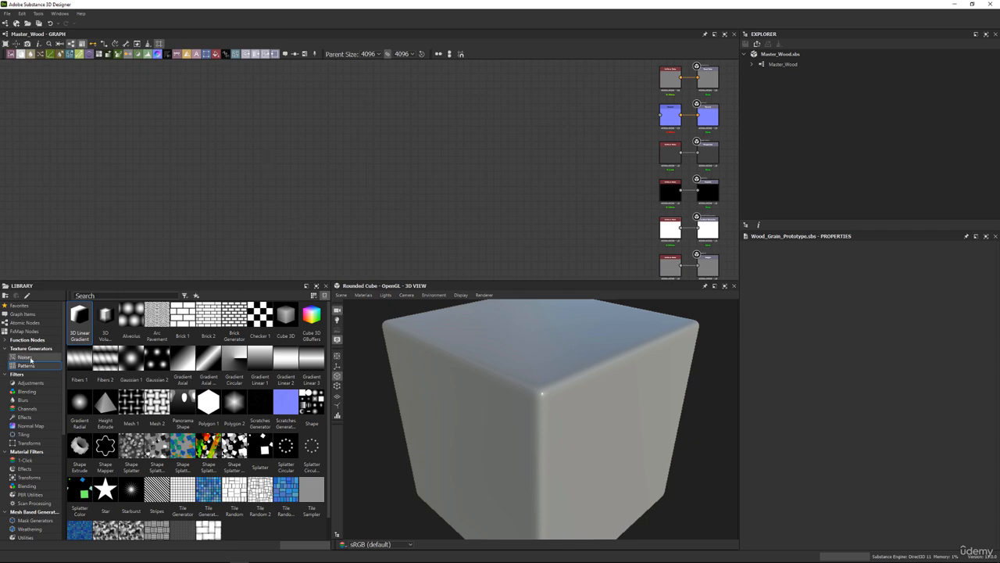
{"action": "middle_click_drag", "start_coordinate": [284, 170], "coordinate": [371, 172]}
{"action": "scroll", "coordinate": [341, 161], "scroll_direction": "down", "scroll_amount": 1}
{"action": "scroll", "coordinate": [353, 174], "scroll_direction": "up", "scroll_amount": 1}
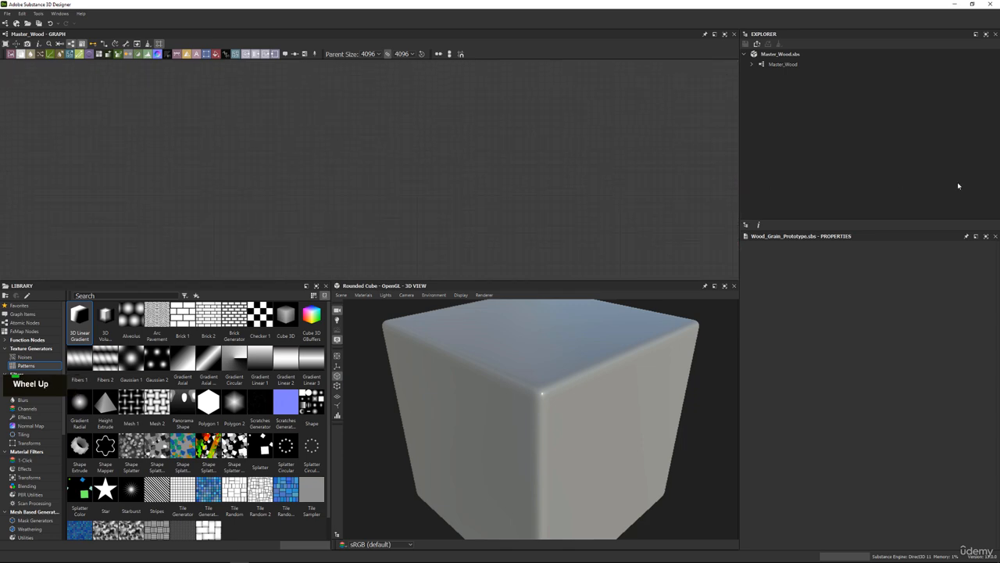
{"action": "left_click", "coordinate": [253, 148]}
{"action": "left_click_drag", "start_coordinate": [50, 383], "coordinate": [84, 252]}
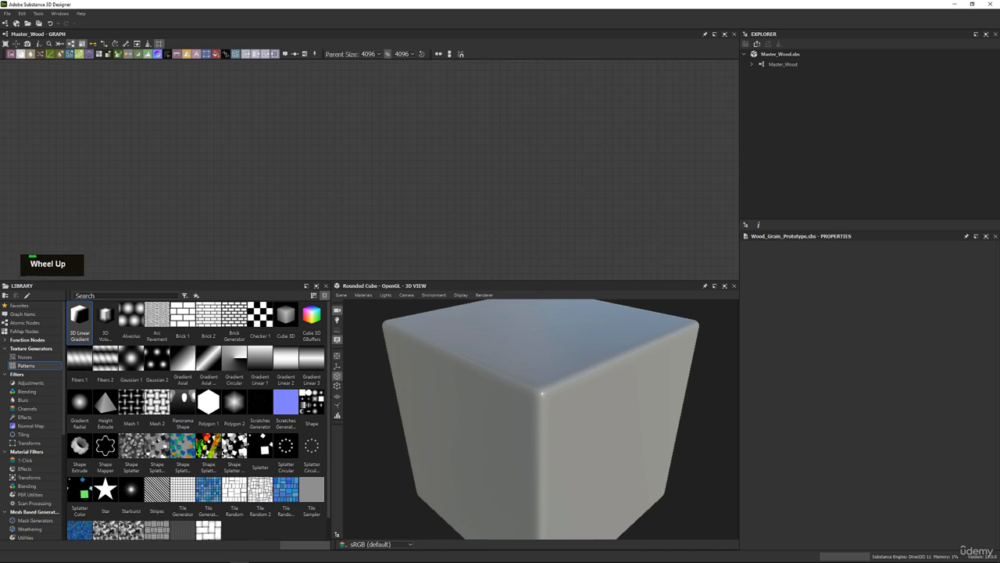
{"action": "middle_click", "coordinate": [270, 228]}
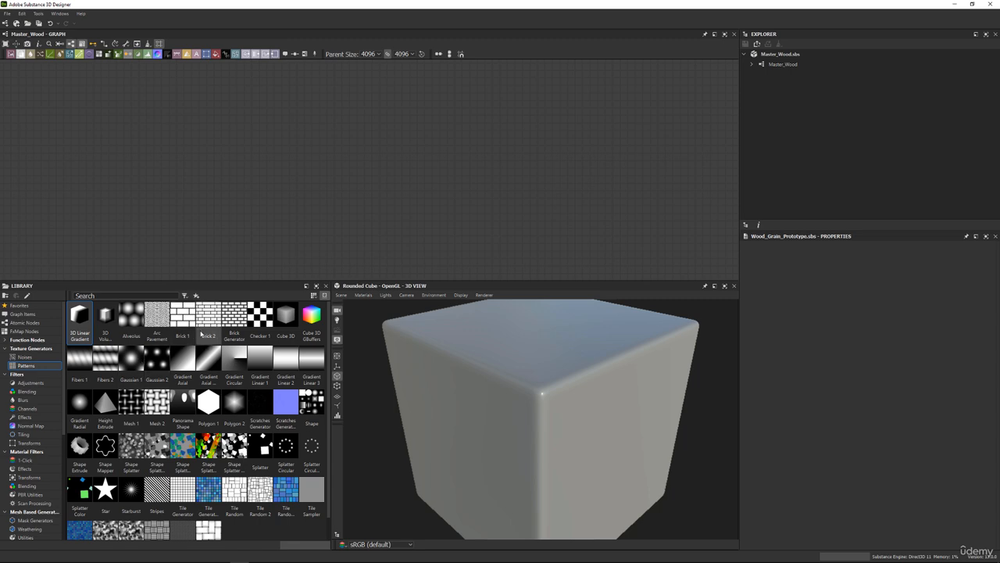
Add a Tile Generator node to an empty area of the graph and close the 3D view to enlarge its 2D preview.
{"action": "left_click_drag", "start_coordinate": [183, 491], "coordinate": [258, 168]}
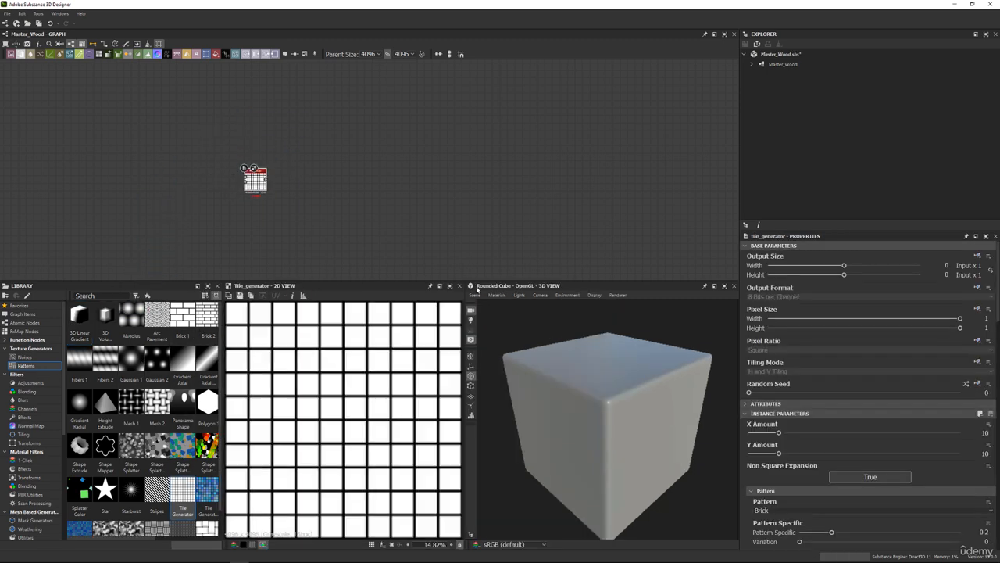
{"action": "left_click", "coordinate": [734, 286]}
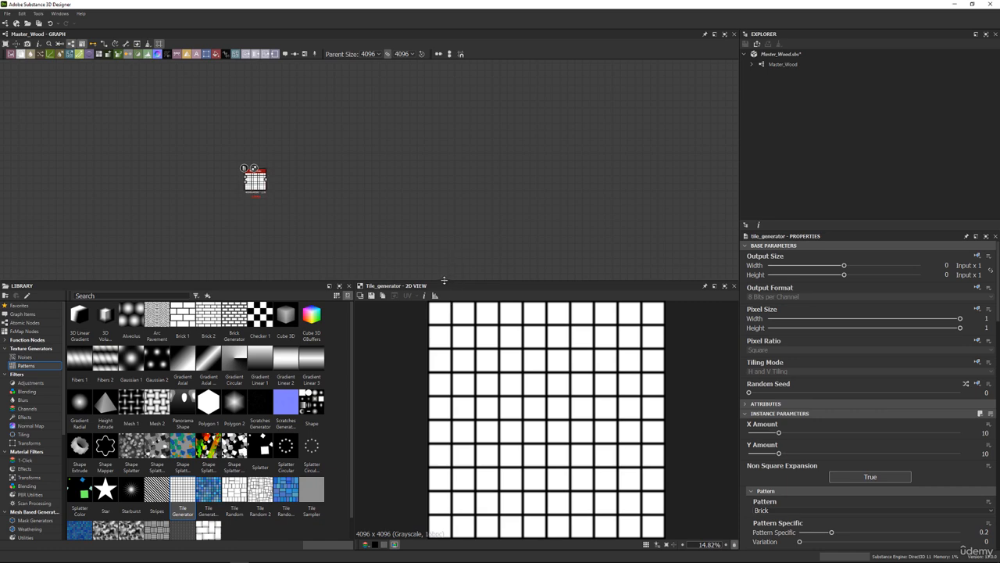
{"action": "left_click_drag", "start_coordinate": [446, 279], "coordinate": [446, 262]}
{"action": "middle_click_drag", "start_coordinate": [251, 167], "coordinate": [333, 129]}
{"action": "scroll", "coordinate": [332, 129], "scroll_direction": "up", "scroll_amount": 2}
{"action": "scroll", "coordinate": [332, 134], "scroll_direction": "up", "scroll_amount": 3}
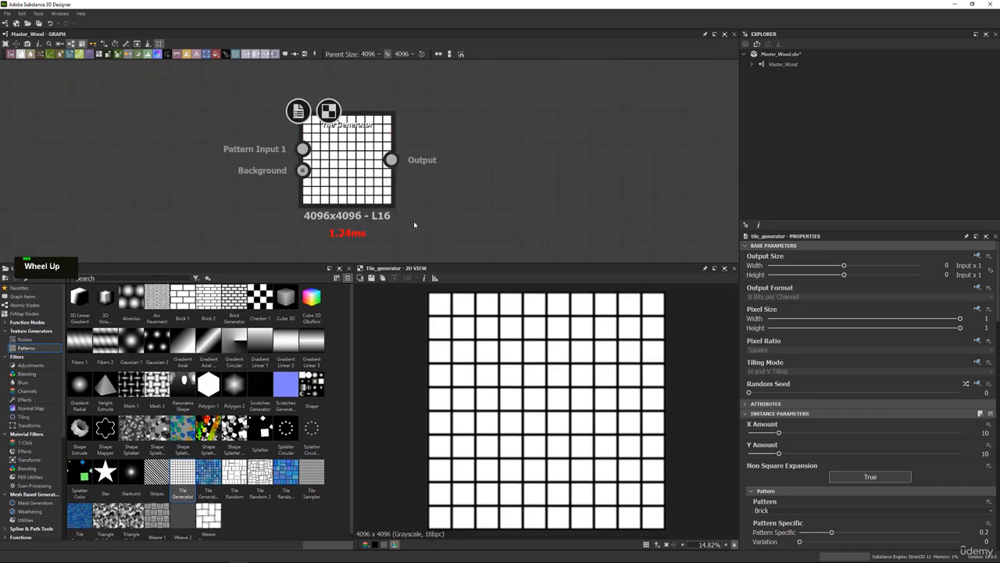
Set the Tile Generator's pattern to Paraboloid.
{"action": "scroll", "coordinate": [543, 349], "scroll_direction": "down", "scroll_amount": 1}
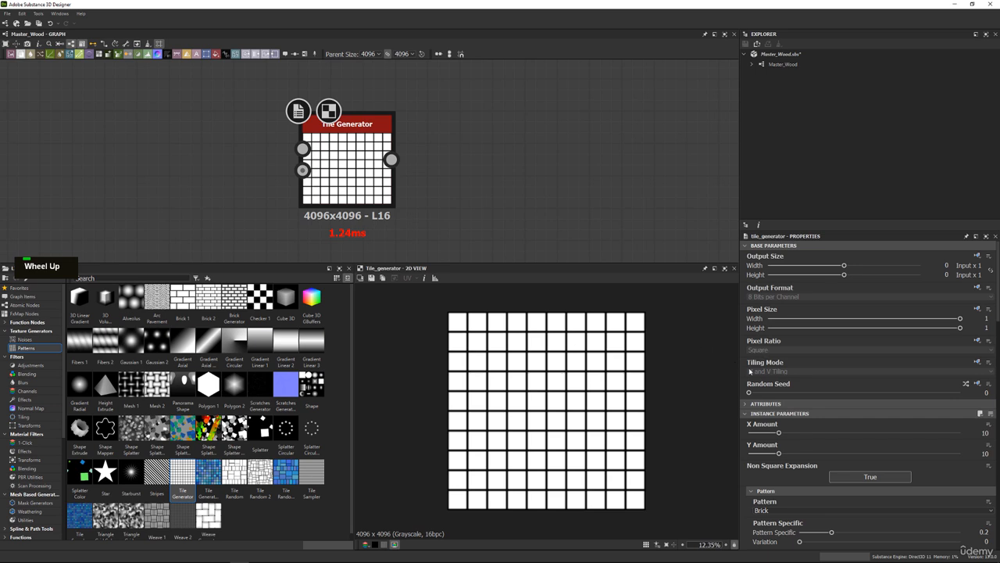
{"action": "scroll", "coordinate": [750, 372], "scroll_direction": "down", "scroll_amount": 3}
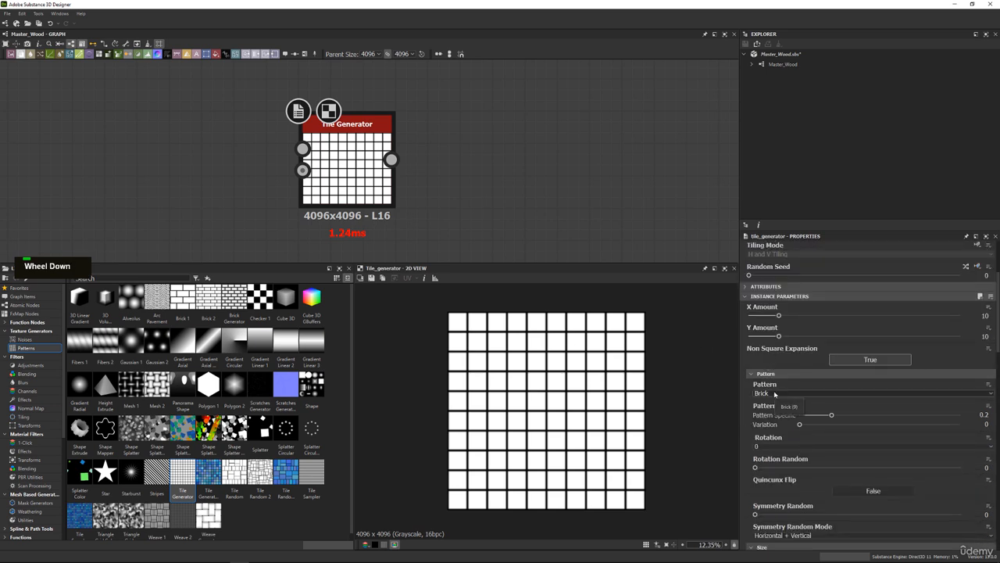
{"action": "double_click", "coordinate": [775, 395]}
{"action": "scroll", "coordinate": [775, 394], "scroll_direction": "up", "scroll_amount": 3}
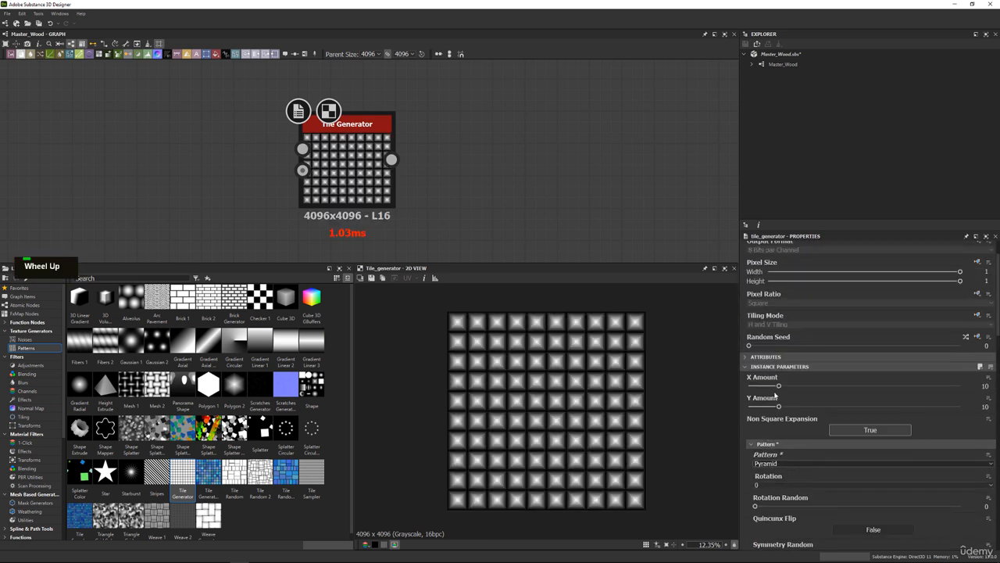
{"action": "scroll", "coordinate": [773, 465], "scroll_direction": "up", "scroll_amount": 7}
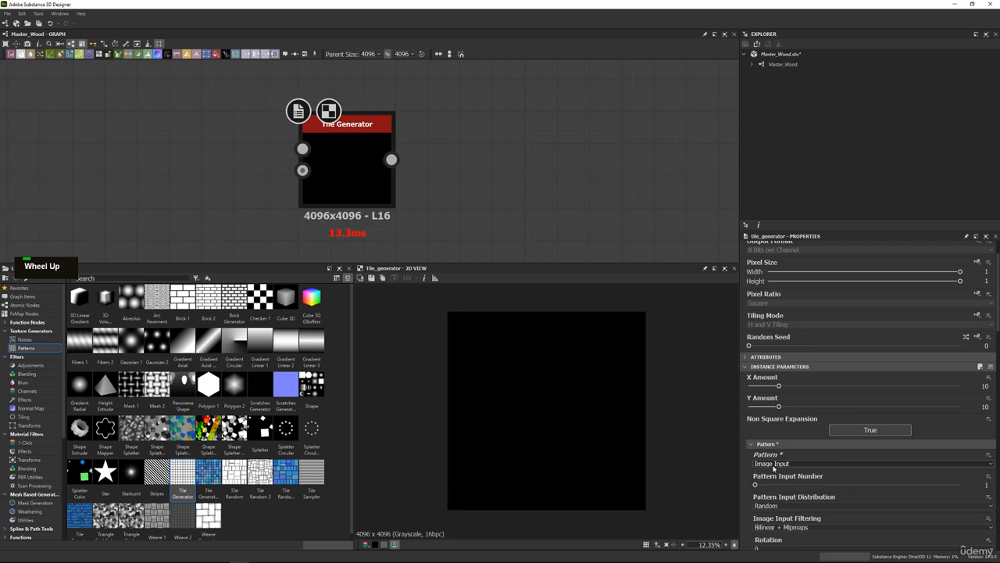
{"action": "scroll", "coordinate": [774, 467], "scroll_direction": "down", "scroll_amount": 3}
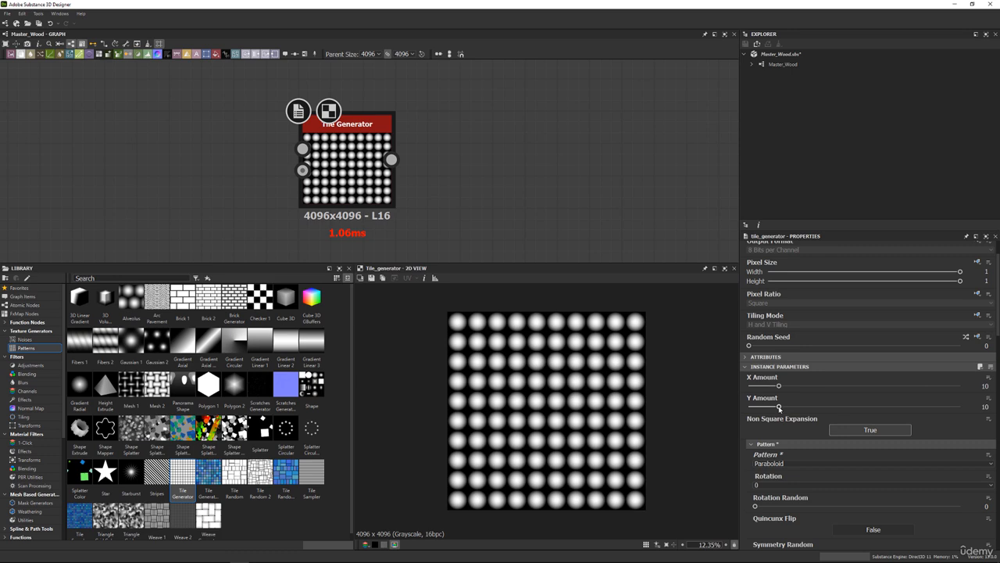
Set the Tile Generator's Y Amount to 1 and X Amount to 25, and enlarge the 2D preview area.
{"action": "left_click_drag", "start_coordinate": [779, 407], "coordinate": [591, 395]}
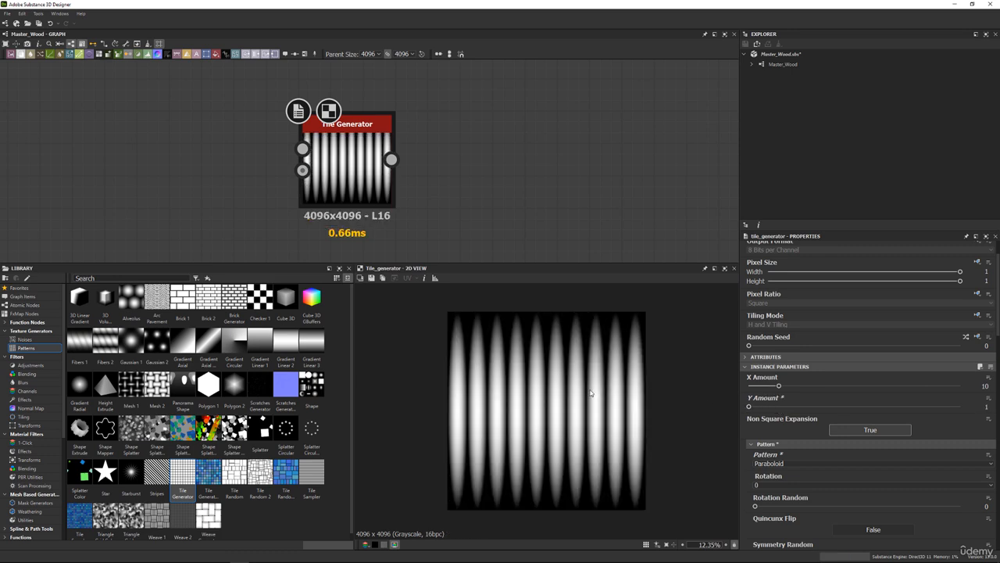
{"action": "scroll", "coordinate": [569, 352], "scroll_direction": "up", "scroll_amount": 1}
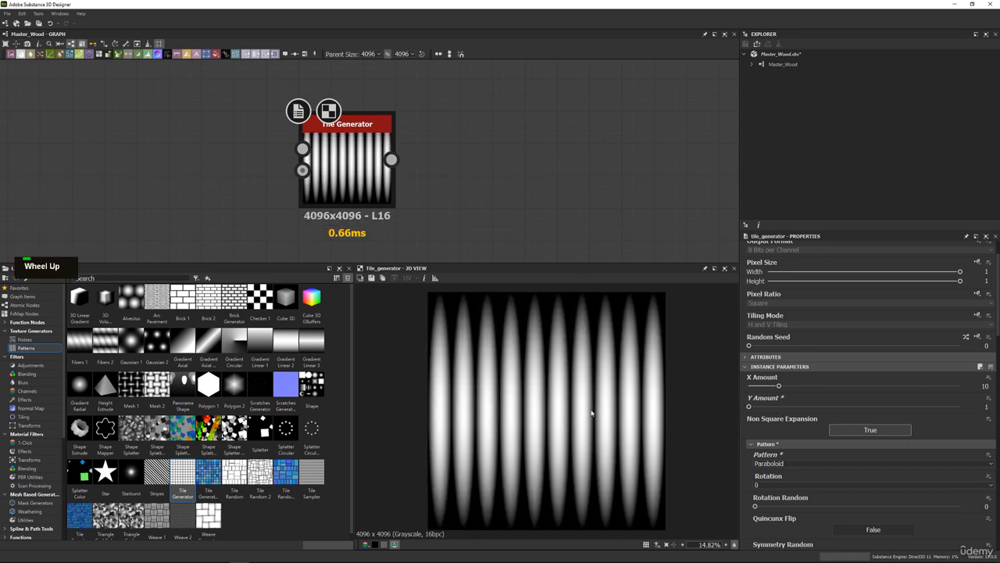
{"action": "left_click_drag", "start_coordinate": [593, 262], "coordinate": [593, 244]}
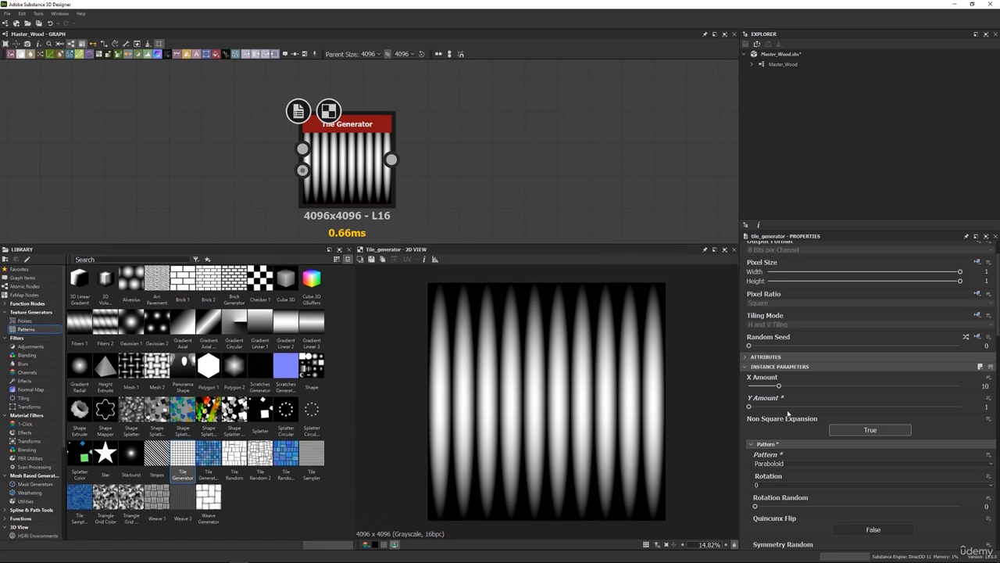
{"action": "left_click_drag", "start_coordinate": [786, 389], "coordinate": [829, 388]}
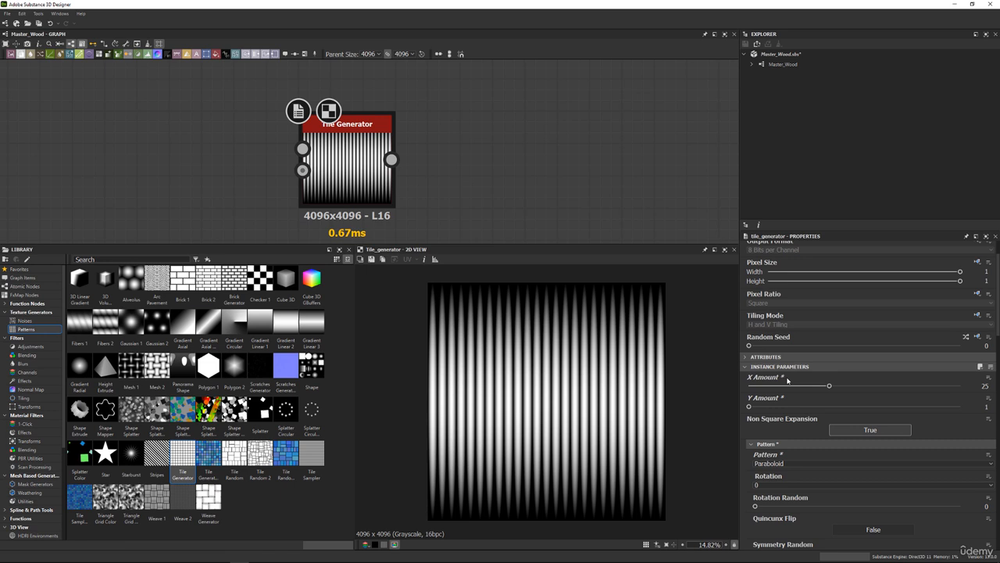
Set the Tile Generator's Scale Random to 0.18 and its Position Random Y to 1.
{"action": "scroll", "coordinate": [786, 431], "scroll_direction": "down", "scroll_amount": 3}
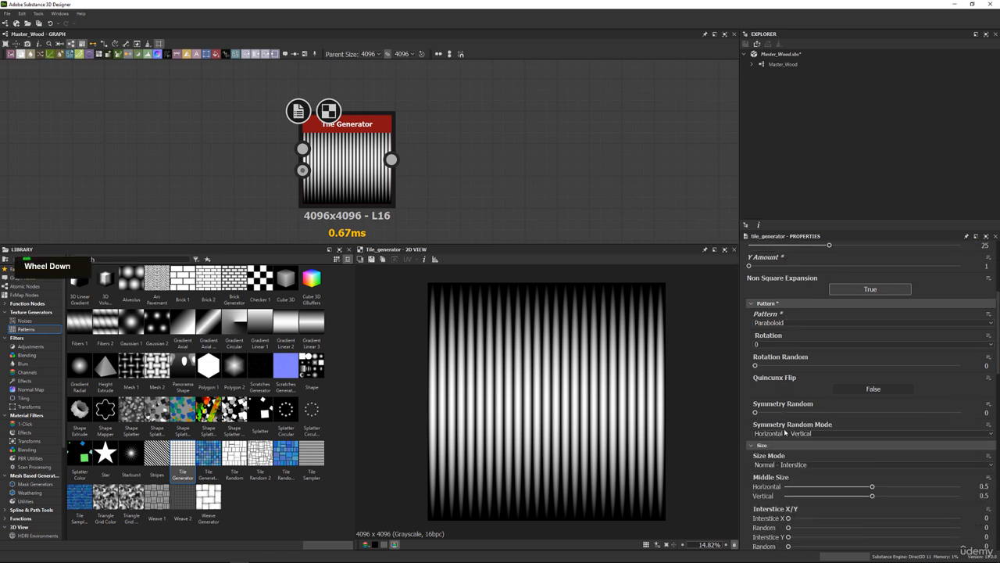
{"action": "scroll", "coordinate": [786, 432], "scroll_direction": "down", "scroll_amount": 5}
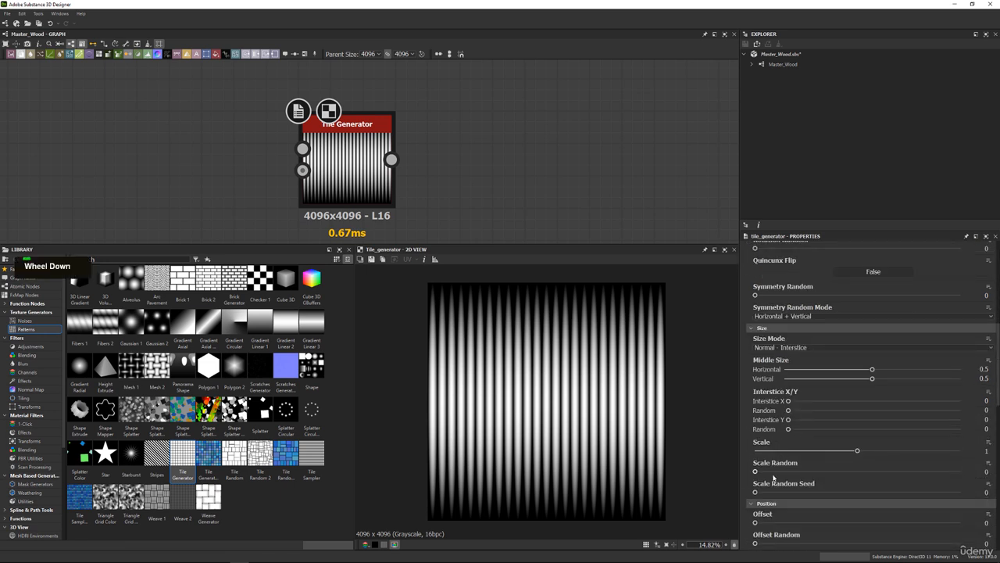
{"action": "left_click_drag", "start_coordinate": [756, 471], "coordinate": [959, 480]}
{"action": "scroll", "coordinate": [781, 481], "scroll_direction": "down", "scroll_amount": 2}
{"action": "scroll", "coordinate": [774, 487], "scroll_direction": "down", "scroll_amount": 1}
{"action": "scroll", "coordinate": [781, 472], "scroll_direction": "down", "scroll_amount": 2}
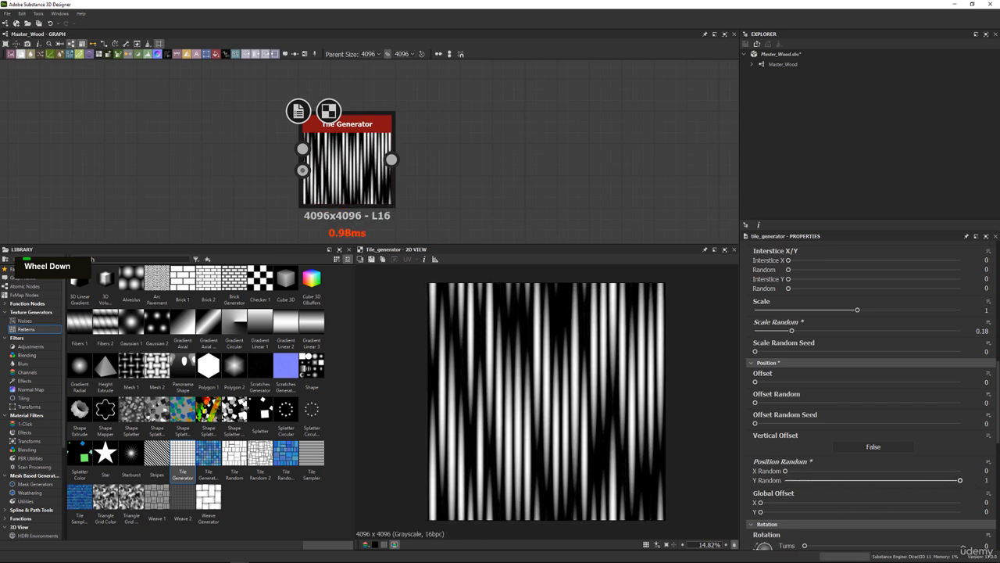
Set the Tile Generator's Rotation Random to 0.005.
{"action": "scroll", "coordinate": [788, 465], "scroll_direction": "down", "scroll_amount": 3}
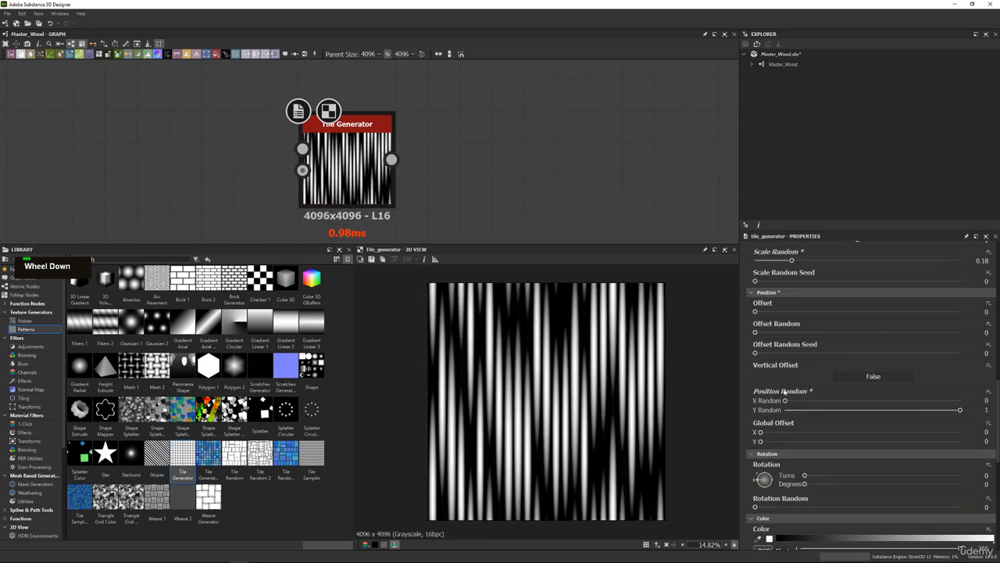
{"action": "left_click_drag", "start_coordinate": [755, 332], "coordinate": [802, 332]}
{"action": "scroll", "coordinate": [756, 409], "scroll_direction": "down", "scroll_amount": 4}
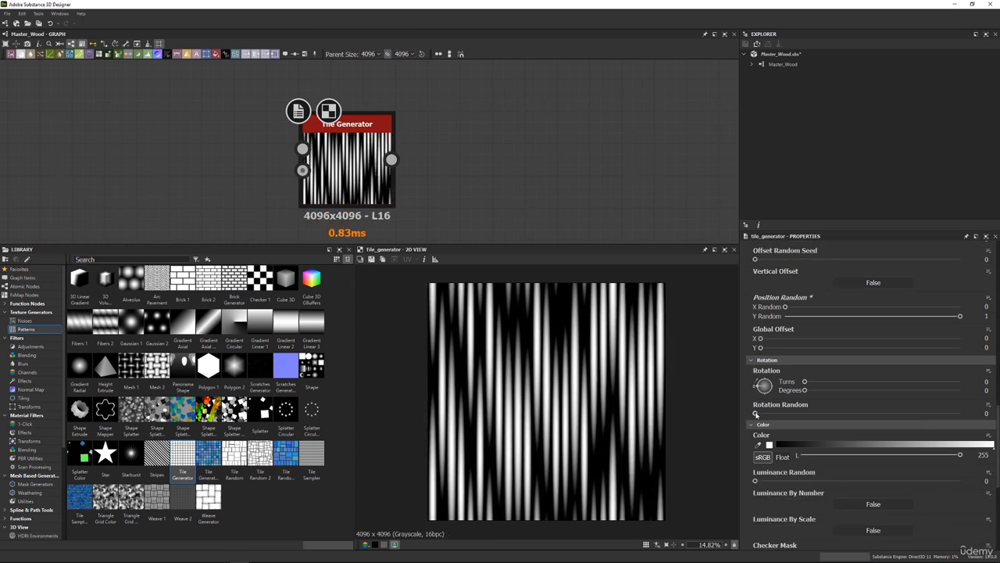
{"action": "left_click_drag", "start_coordinate": [755, 413], "coordinate": [757, 413]}
{"action": "left_click", "coordinate": [983, 414]}
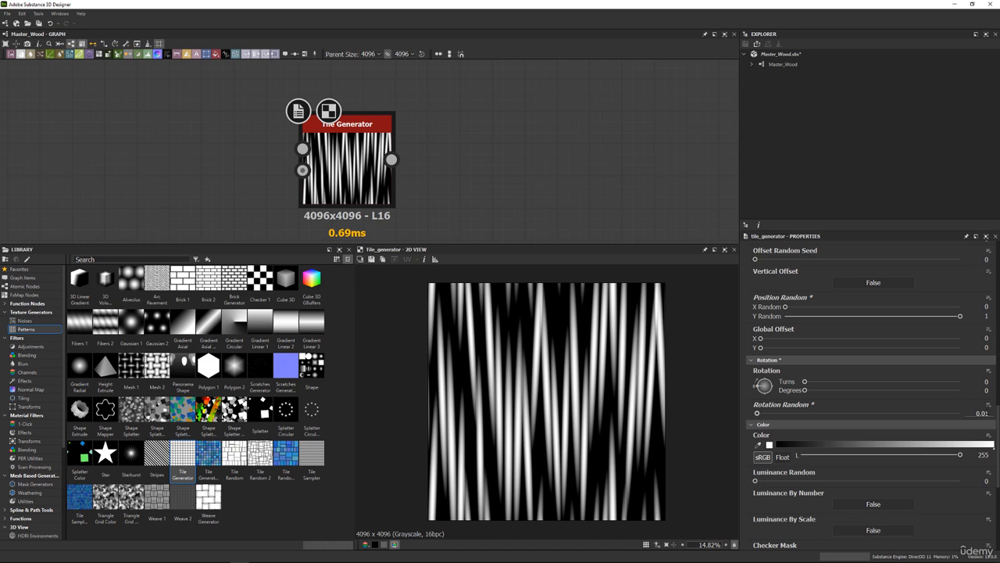
{"action": "type", "text": "0"}
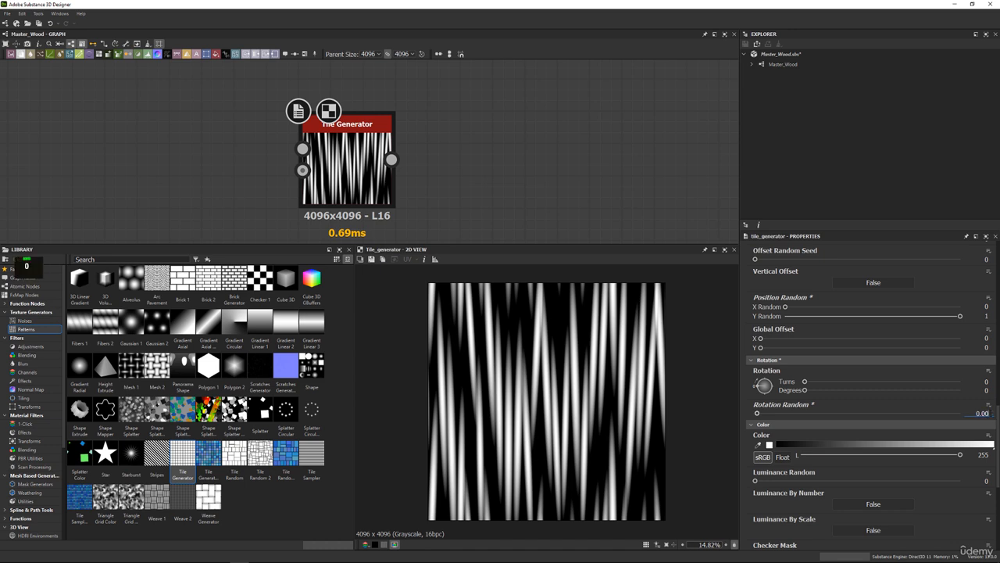
{"action": "type", "text": ".005"}
{"action": "key", "text": "Return"}
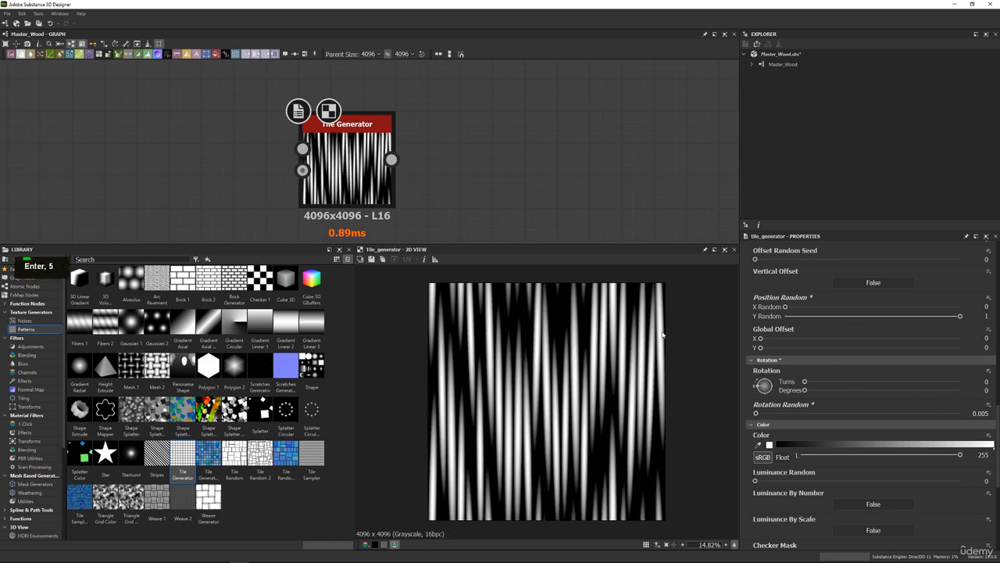
Set the Tile Generator's Luminance Random to 0.37.
{"action": "scroll", "coordinate": [762, 396], "scroll_direction": "down", "scroll_amount": 2}
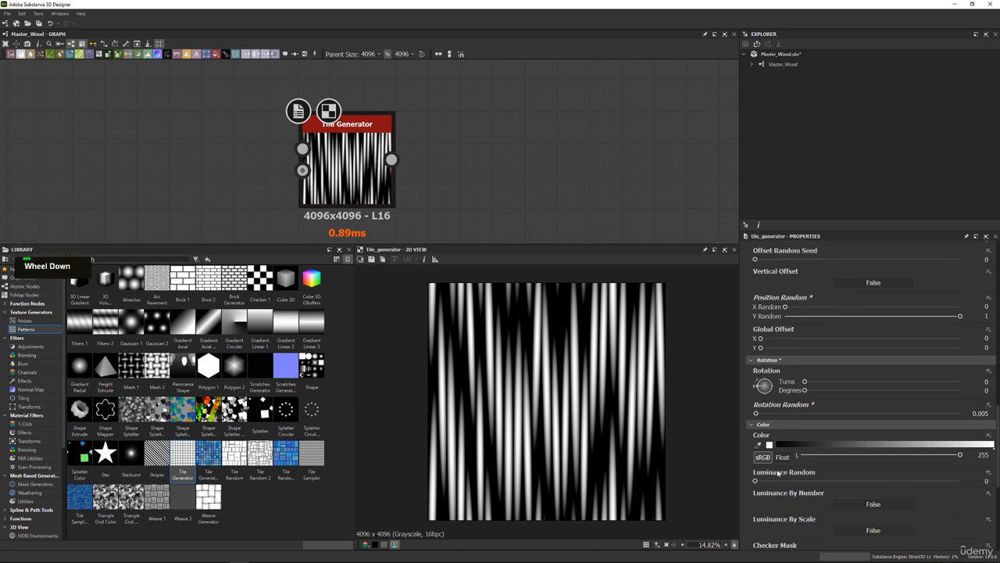
{"action": "left_click_drag", "start_coordinate": [788, 480], "coordinate": [831, 480]}
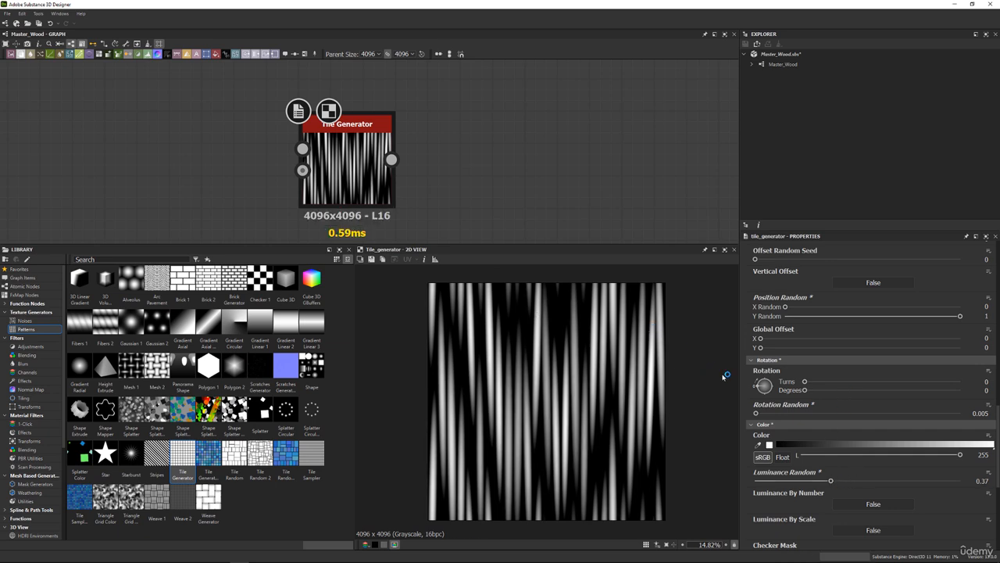
{"action": "scroll", "coordinate": [726, 376], "scroll_direction": "up", "scroll_amount": 3}
{"action": "scroll", "coordinate": [591, 368], "scroll_direction": "down", "scroll_amount": 3}
{"action": "scroll", "coordinate": [754, 342], "scroll_direction": "up", "scroll_amount": 1}
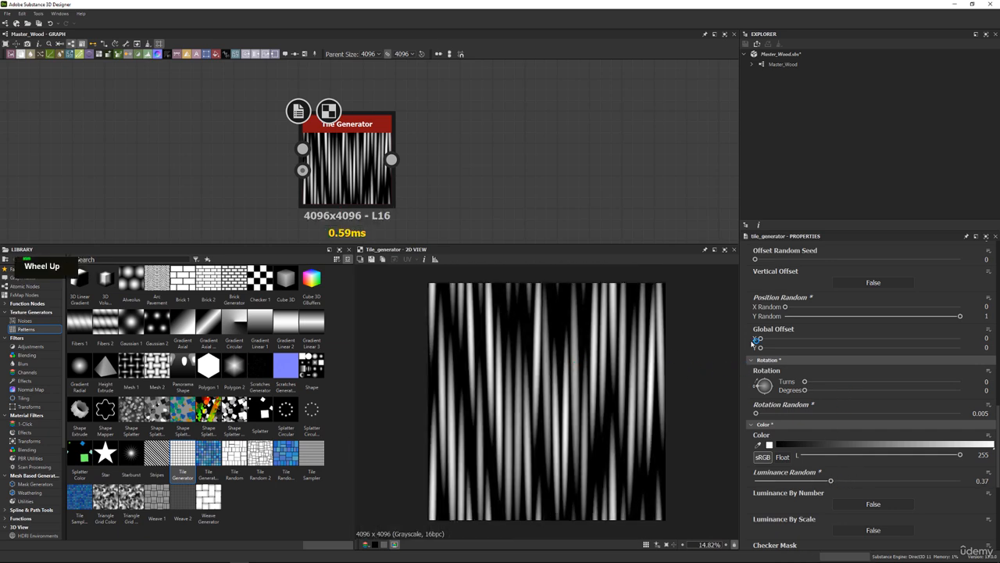
Set the Tile Generator's X Amount to 22.
{"action": "scroll", "coordinate": [754, 342], "scroll_direction": "up", "scroll_amount": 10}
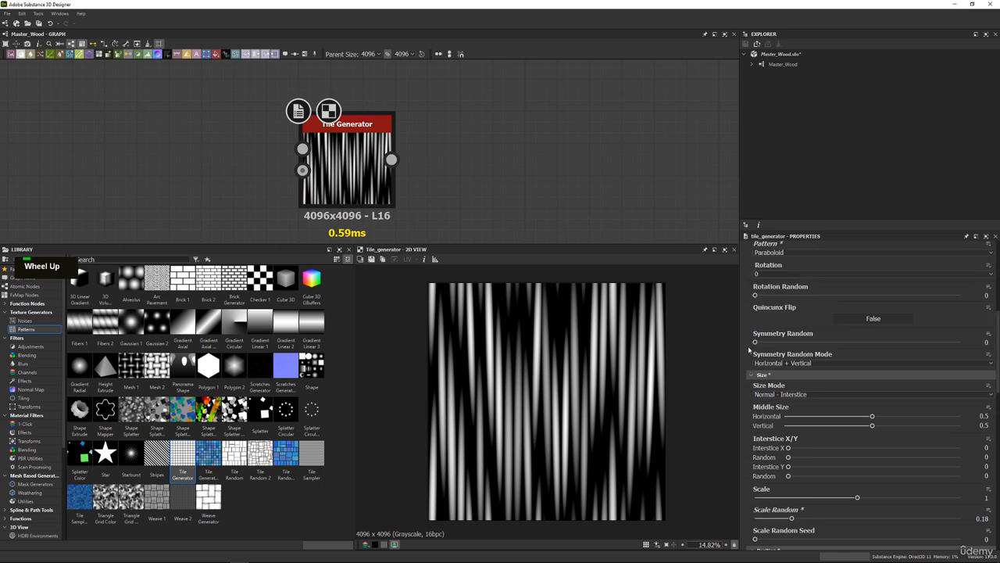
{"action": "scroll", "coordinate": [748, 351], "scroll_direction": "up", "scroll_amount": 6}
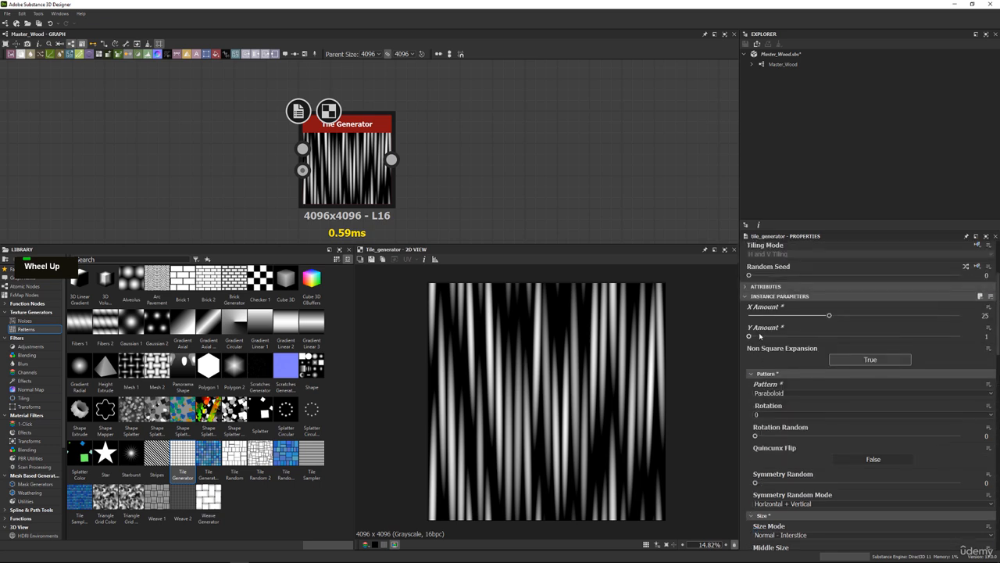
{"action": "left_click_drag", "start_coordinate": [829, 315], "coordinate": [819, 316]}
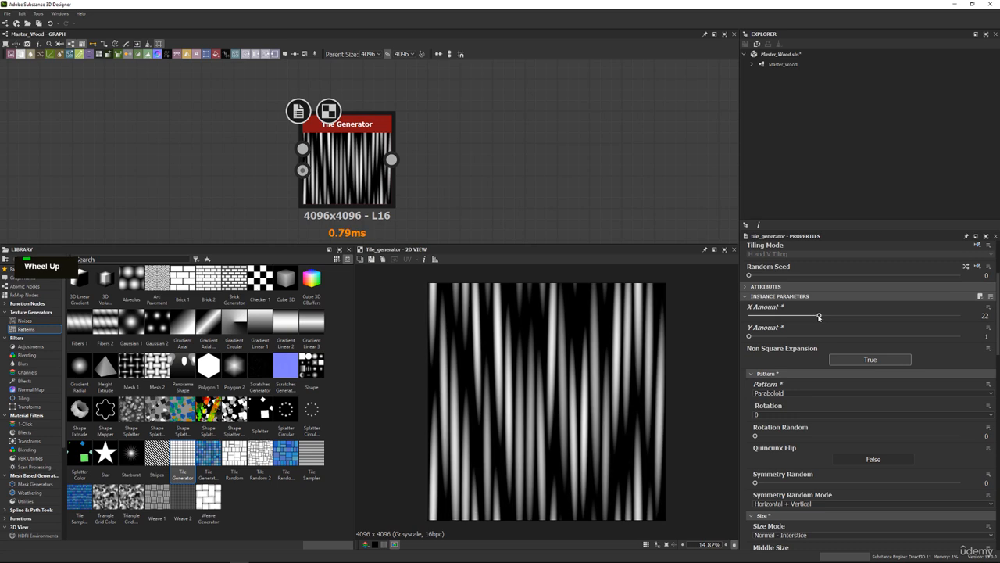
Set the Tile Generator's Interstice X to 0.29 and its Scale to 1.09.
{"action": "scroll", "coordinate": [776, 371], "scroll_direction": "down", "scroll_amount": 3}
{"action": "scroll", "coordinate": [776, 371], "scroll_direction": "down", "scroll_amount": 3}
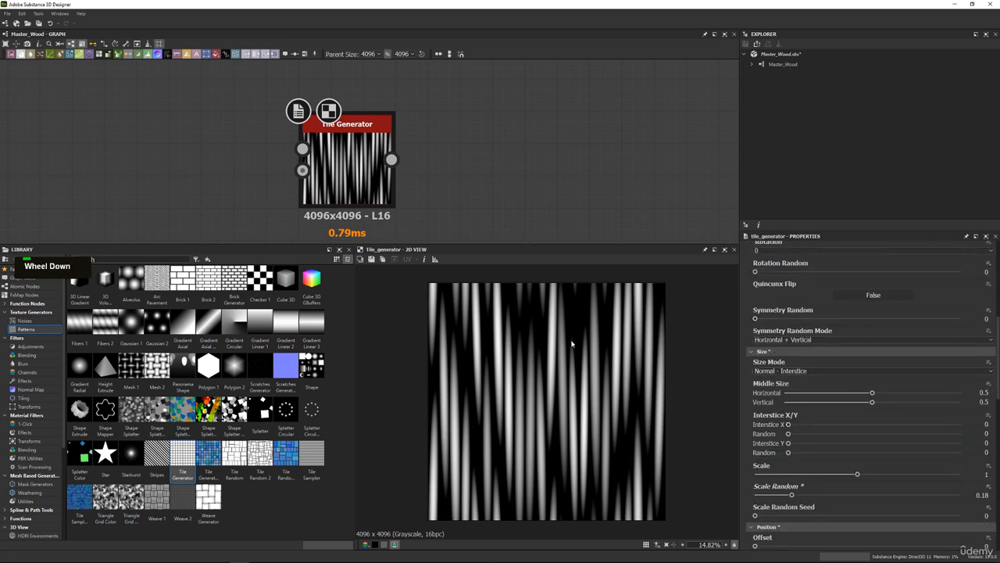
{"action": "scroll", "coordinate": [545, 334], "scroll_direction": "up", "scroll_amount": 4}
{"action": "scroll", "coordinate": [562, 360], "scroll_direction": "down", "scroll_amount": 3}
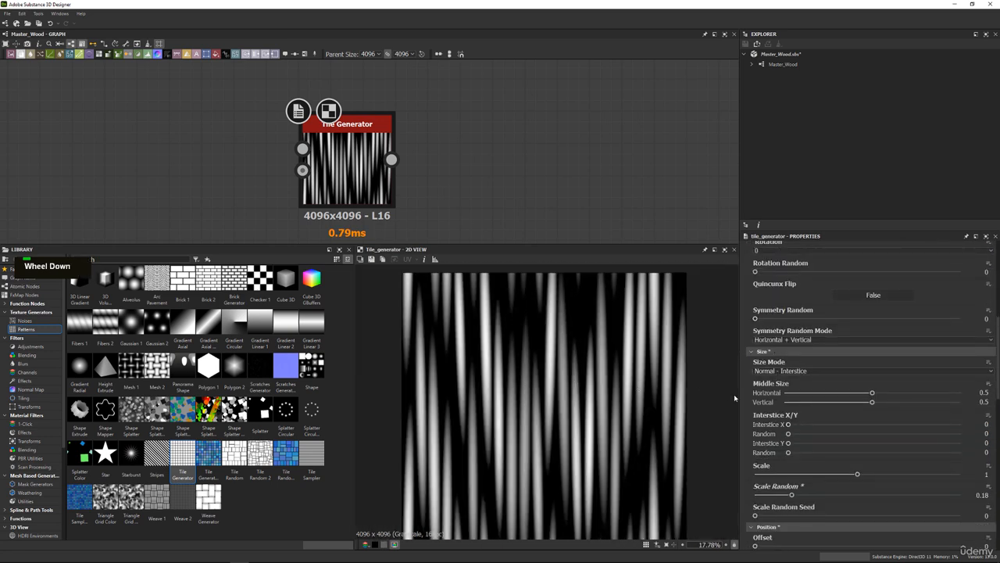
{"action": "left_click_drag", "start_coordinate": [789, 443], "coordinate": [839, 425]}
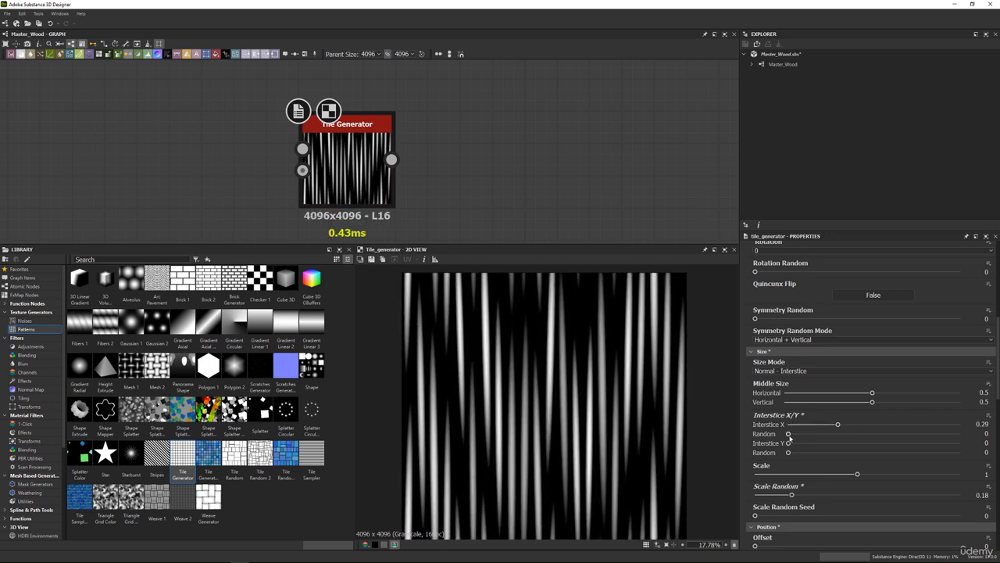
{"action": "mouse_move", "coordinate": [857, 475]}
{"action": "left_mouse_down"}
{"action": "mouse_move", "coordinate": [900, 474]}
{"action": "mouse_move", "coordinate": [866, 475]}
{"action": "left_mouse_up"}
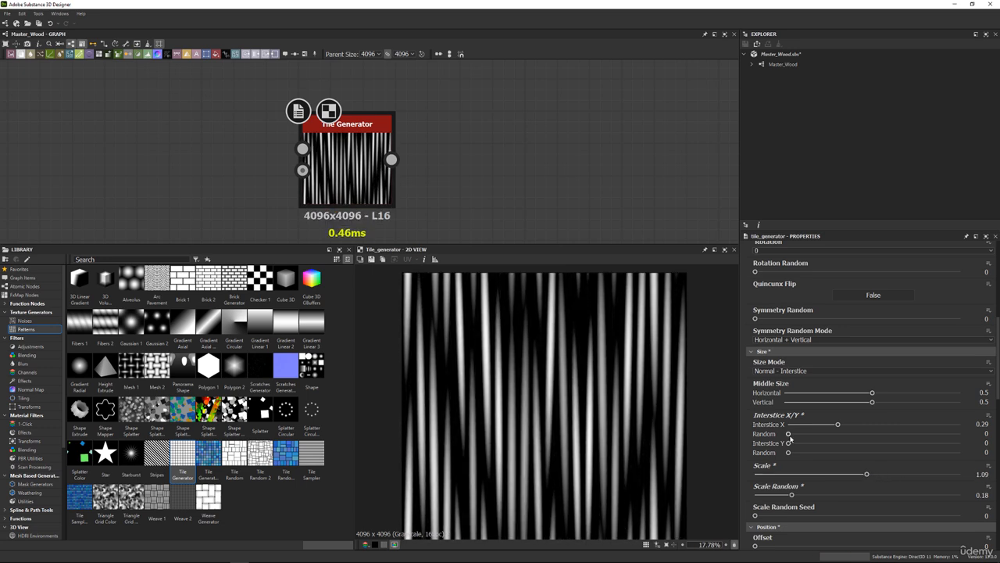
Set the Tile Generator's Interstice X Random to 1 and its Interstice X to 0.39.
{"action": "left_click_drag", "start_coordinate": [788, 435], "coordinate": [991, 438]}
{"action": "scroll", "coordinate": [533, 383], "scroll_direction": "up", "scroll_amount": 2}
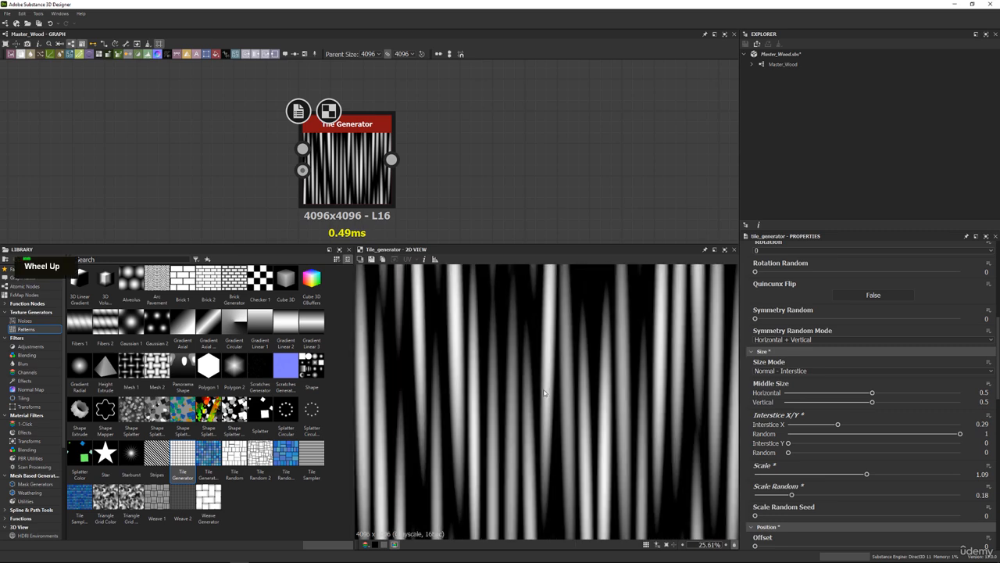
{"action": "left_click_drag", "start_coordinate": [840, 426], "coordinate": [855, 426]}
{"action": "scroll", "coordinate": [547, 399], "scroll_direction": "down", "scroll_amount": 3}
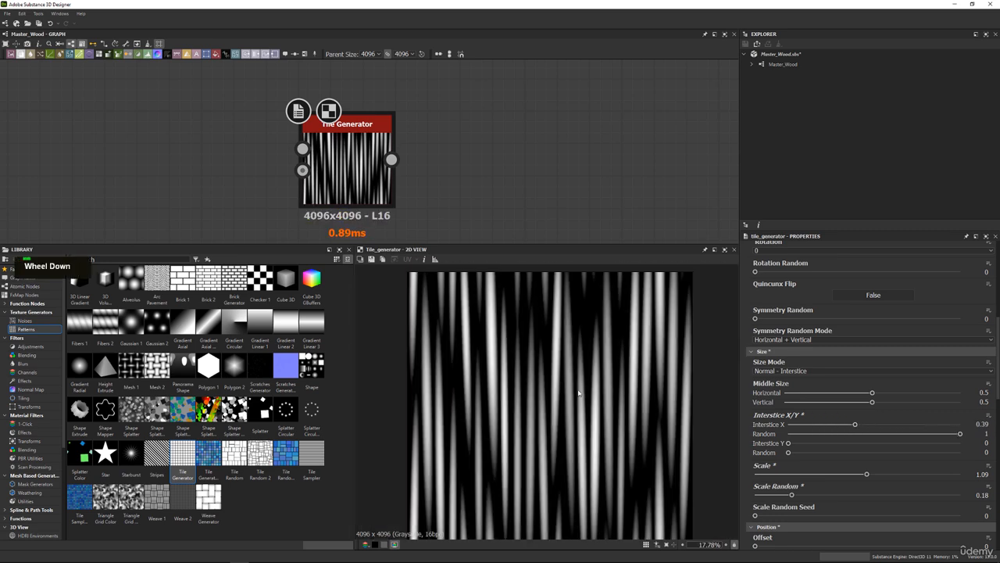
Set the Tile Generator's X Amount to 17 and its Scale to 1.21.
{"action": "scroll", "coordinate": [790, 298], "scroll_direction": "up", "scroll_amount": 4}
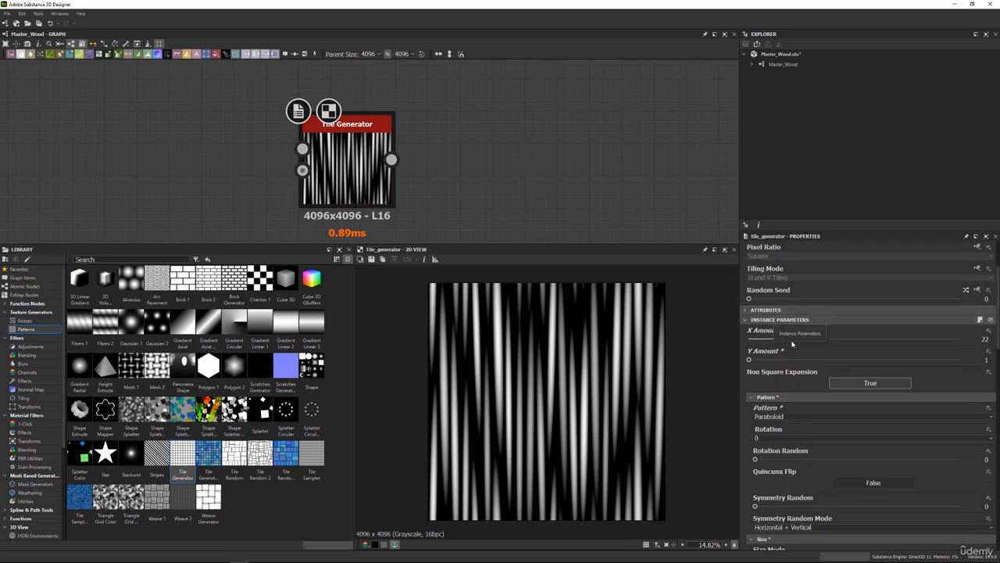
{"action": "left_click_drag", "start_coordinate": [819, 340], "coordinate": [804, 343]}
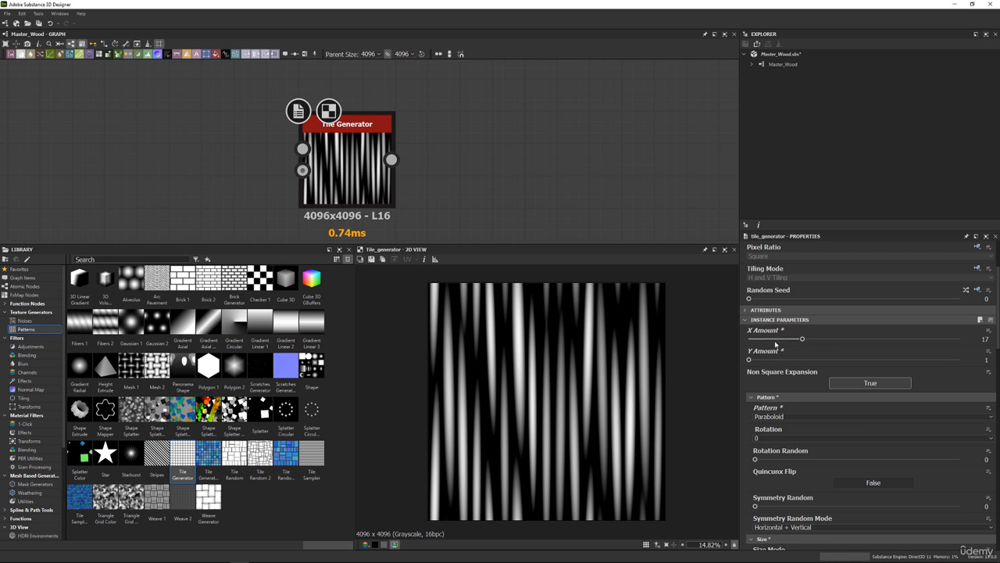
{"action": "scroll", "coordinate": [776, 343], "scroll_direction": "down", "scroll_amount": 4}
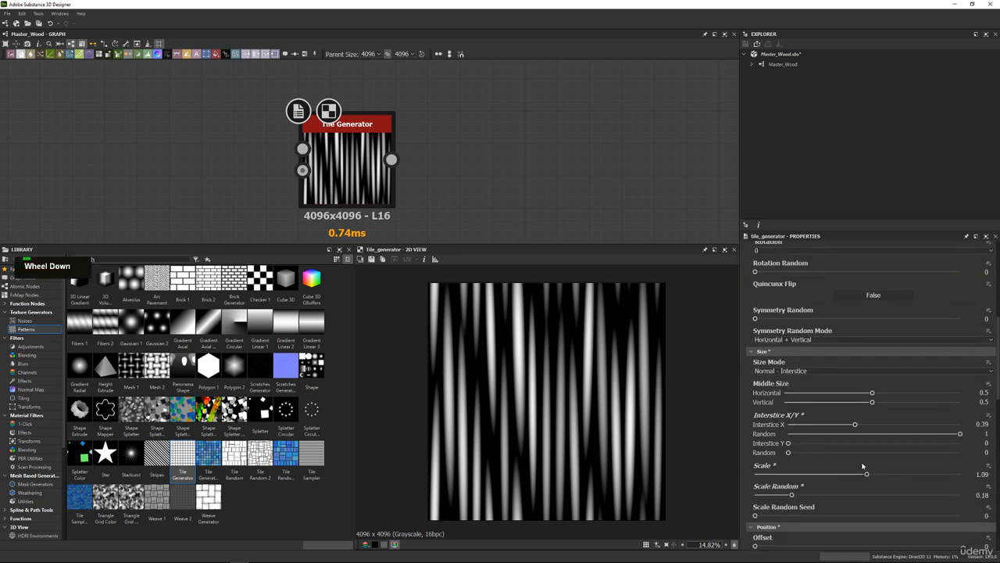
{"action": "mouse_move", "coordinate": [866, 474]}
{"action": "left_mouse_down"}
{"action": "mouse_move", "coordinate": [895, 475]}
{"action": "mouse_move", "coordinate": [880, 475]}
{"action": "left_mouse_up"}
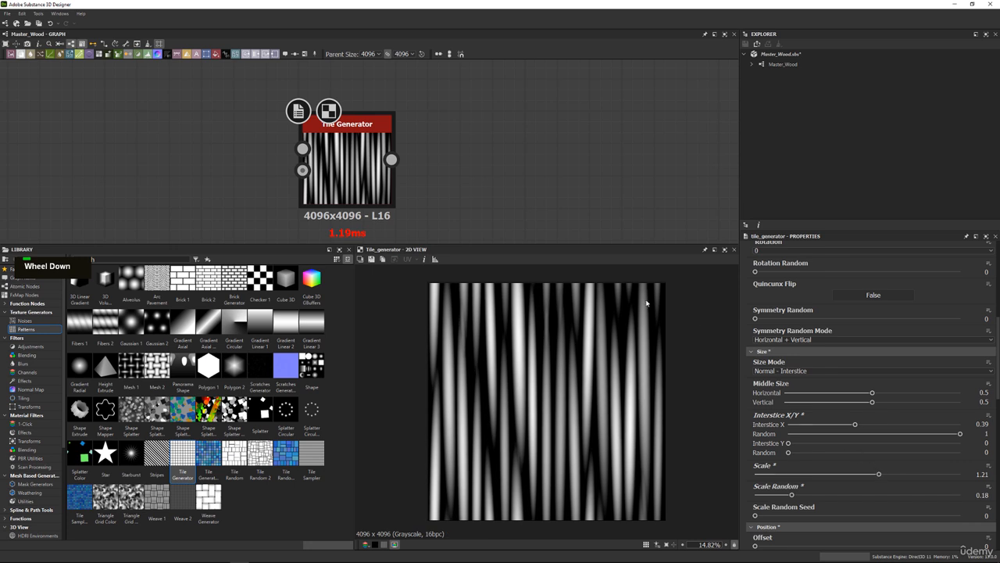
Add a Blur HQ Grayscale node connected to the Tile Generator's output and set its Intensity to 8.65.
{"action": "left_click_drag", "start_coordinate": [357, 163], "coordinate": [228, 147]}
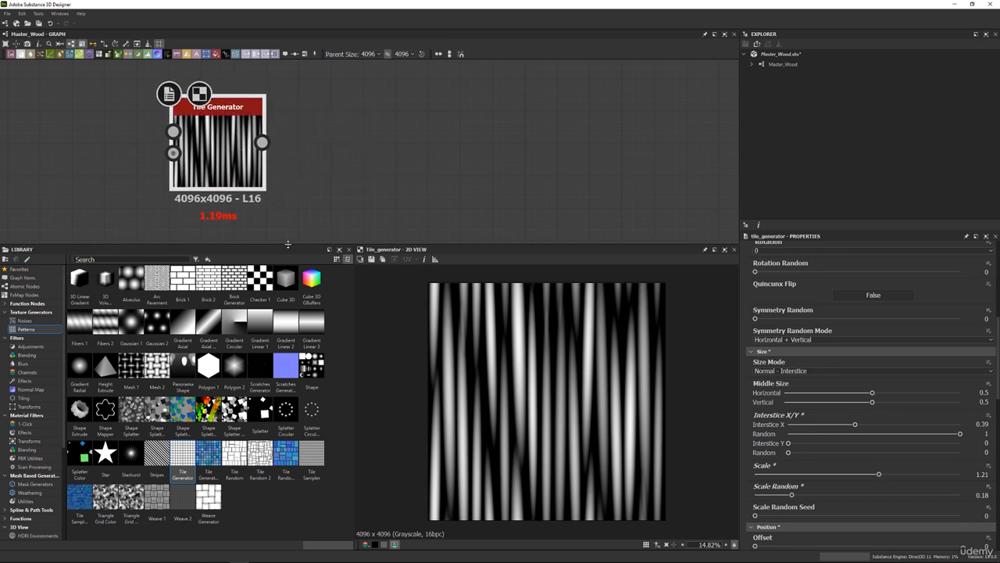
{"action": "left_click_drag", "start_coordinate": [286, 246], "coordinate": [285, 259]}
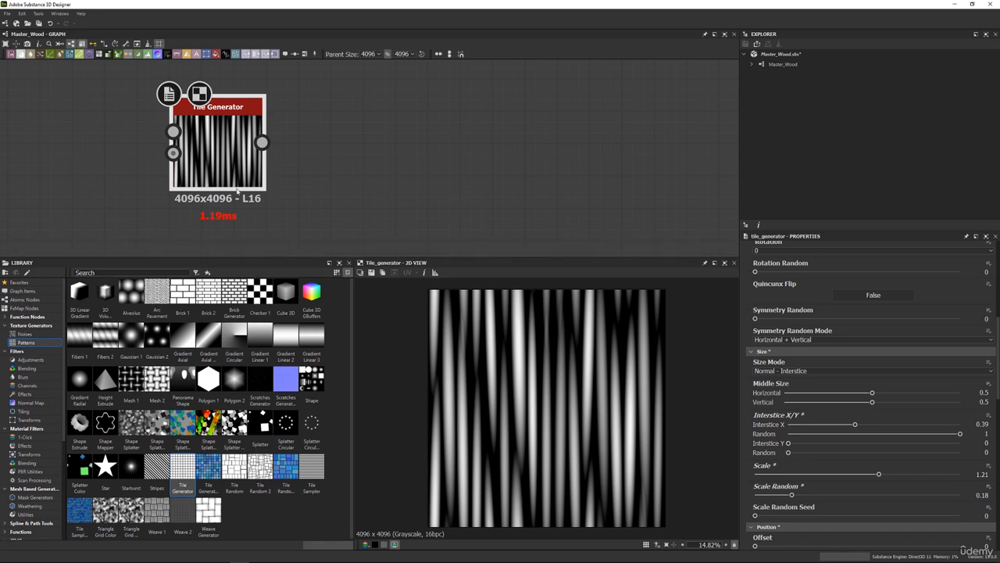
{"action": "key", "text": "space"}
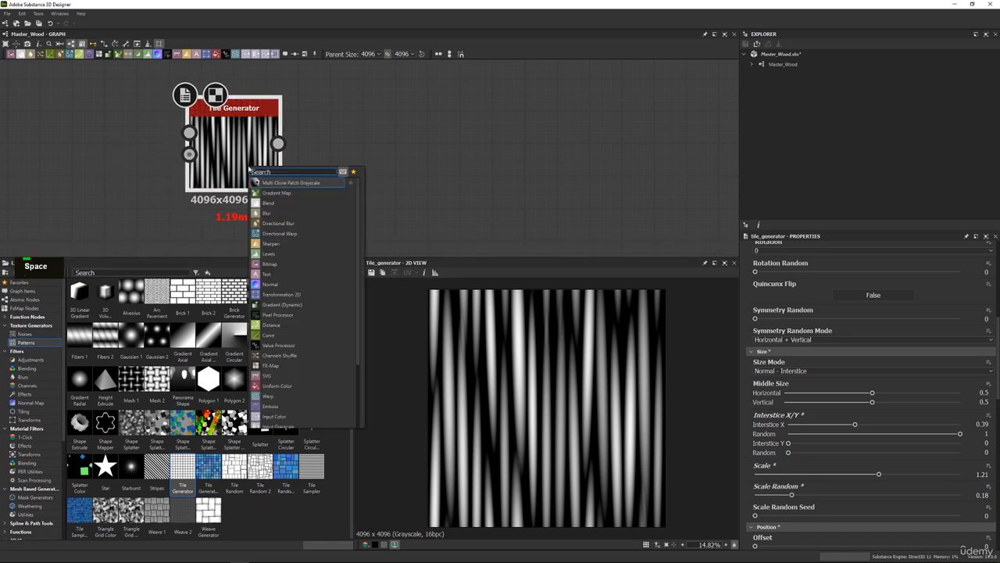
{"action": "type", "text": "blu"}
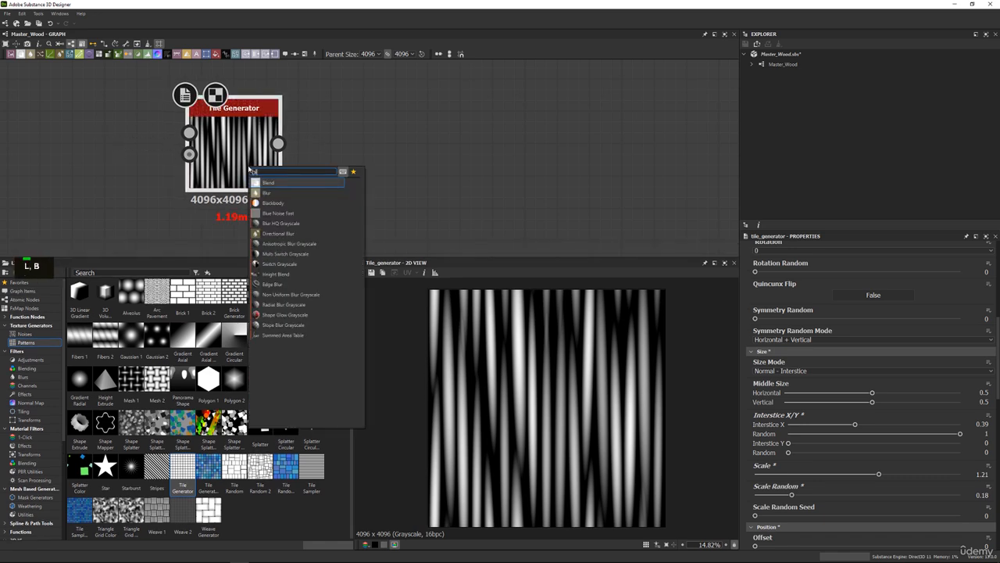
{"action": "key", "text": "Down"}
{"action": "key", "text": "Down"}
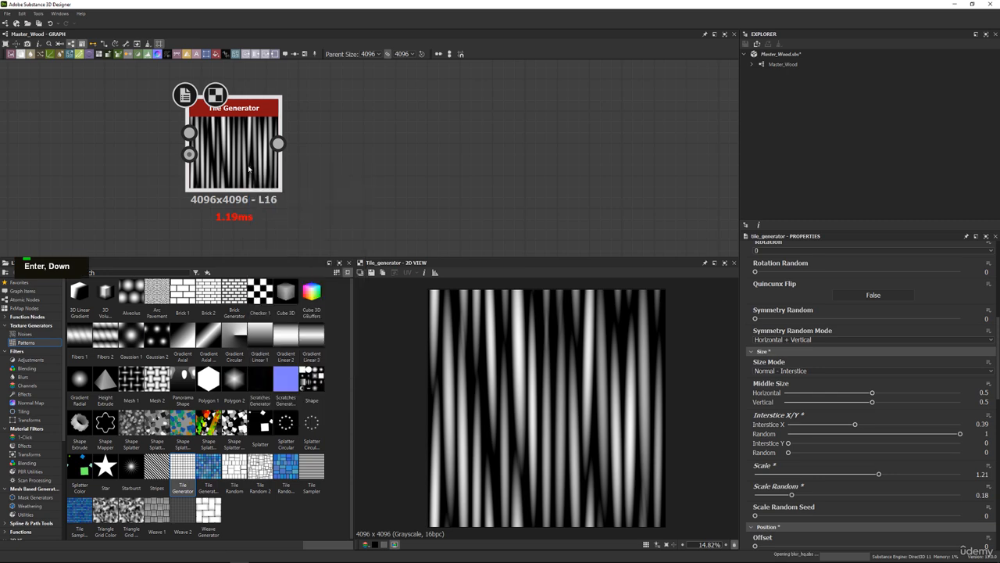
{"action": "key", "text": "Return"}
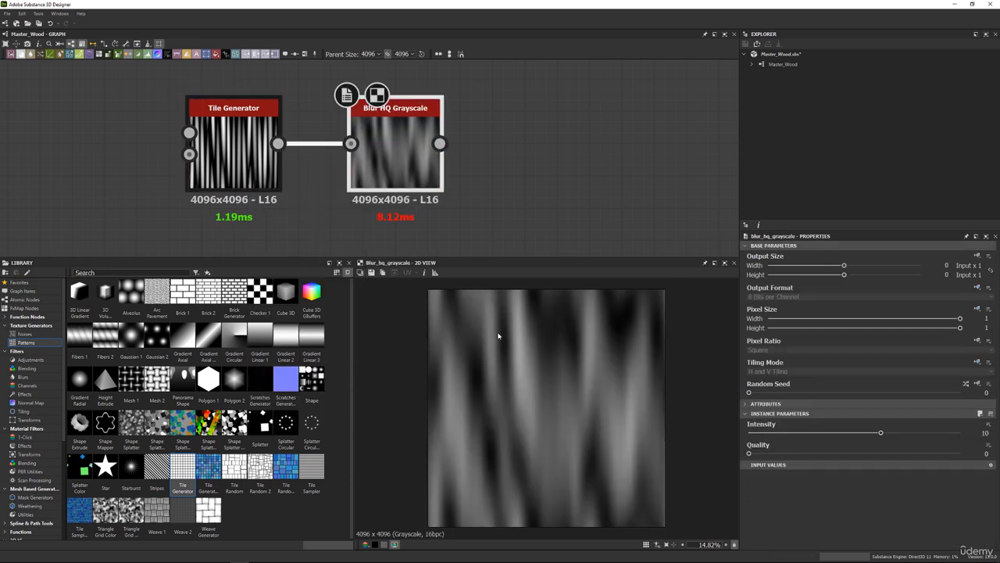
{"action": "left_click_drag", "start_coordinate": [778, 434], "coordinate": [863, 425]}
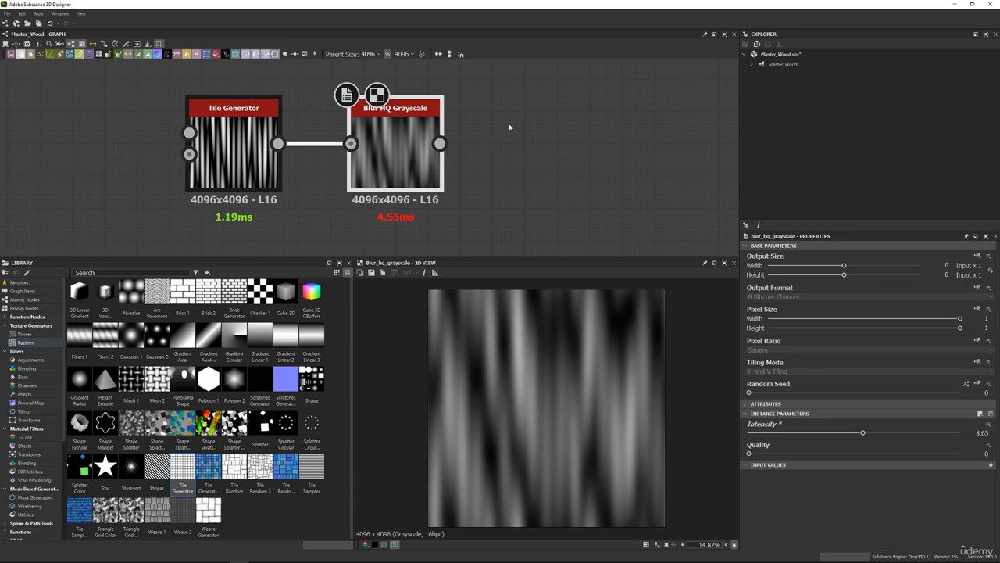
Add an unconnected Gradient (Dynamic) node in the empty graph area beyond the Blur HQ Grayscale node.
{"action": "left_click_drag", "start_coordinate": [509, 128], "coordinate": [112, 163]}
{"action": "left_click_drag", "start_coordinate": [427, 130], "coordinate": [347, 178]}
{"action": "left_click", "coordinate": [374, 167]}
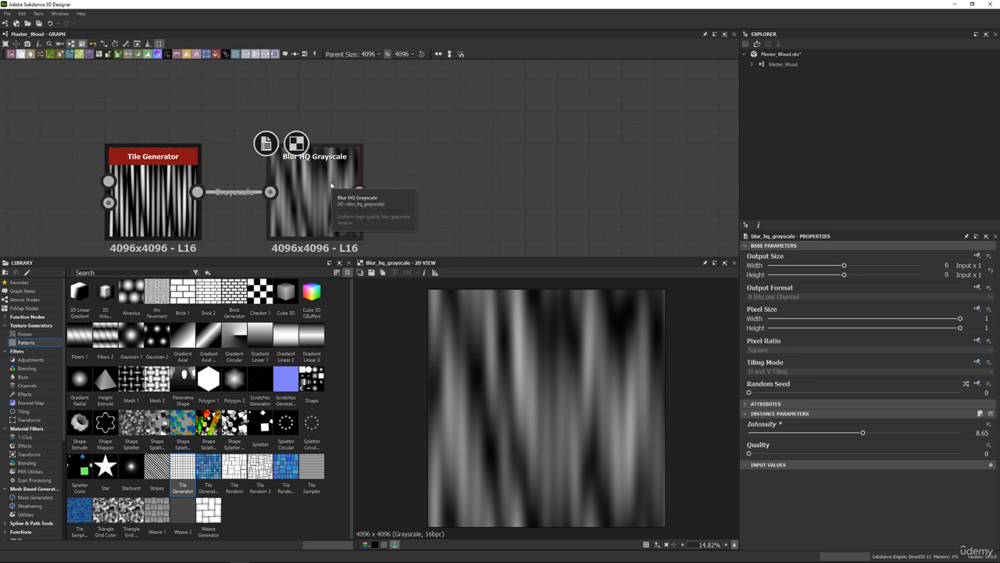
{"action": "scroll", "coordinate": [599, 318], "scroll_direction": "up", "scroll_amount": 3}
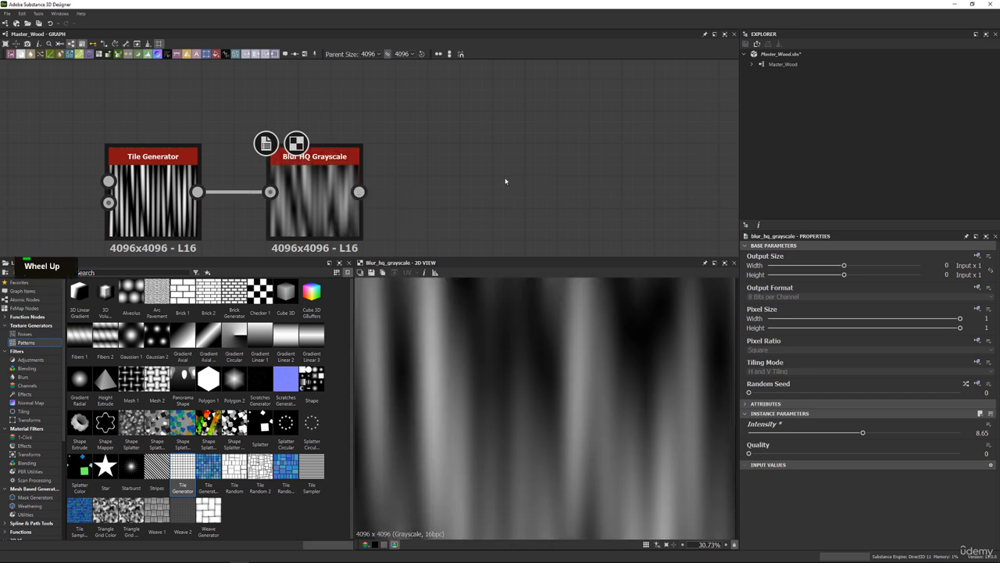
{"action": "key", "text": "space"}
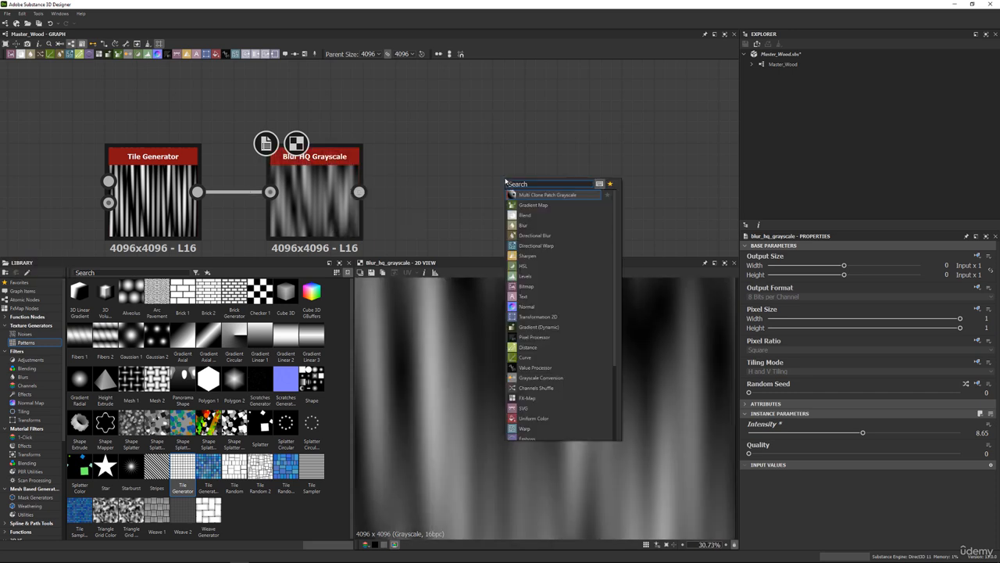
{"action": "scroll", "coordinate": [516, 129], "scroll_direction": "down", "scroll_amount": 2}
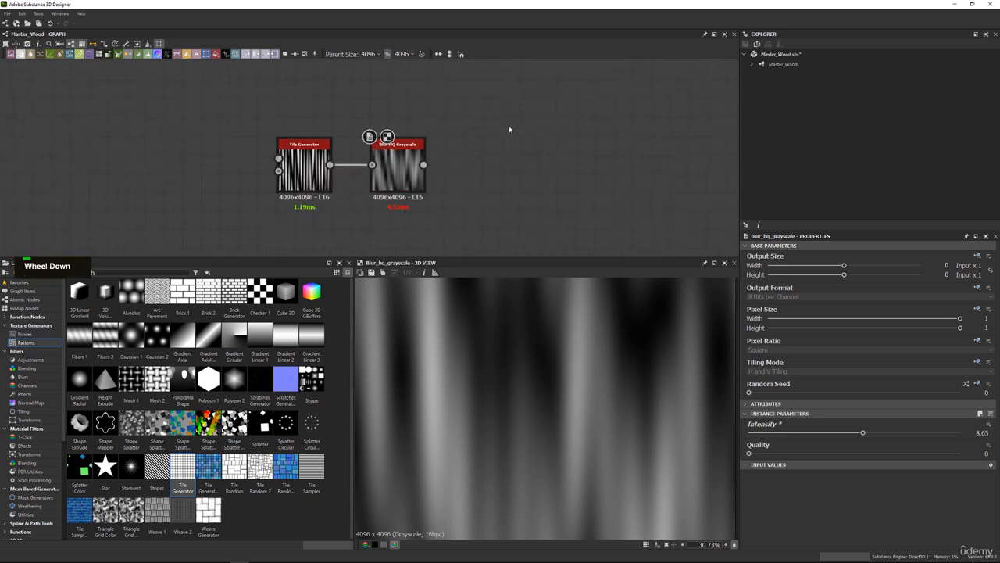
{"action": "middle_click_drag", "start_coordinate": [509, 127], "coordinate": [446, 162]}
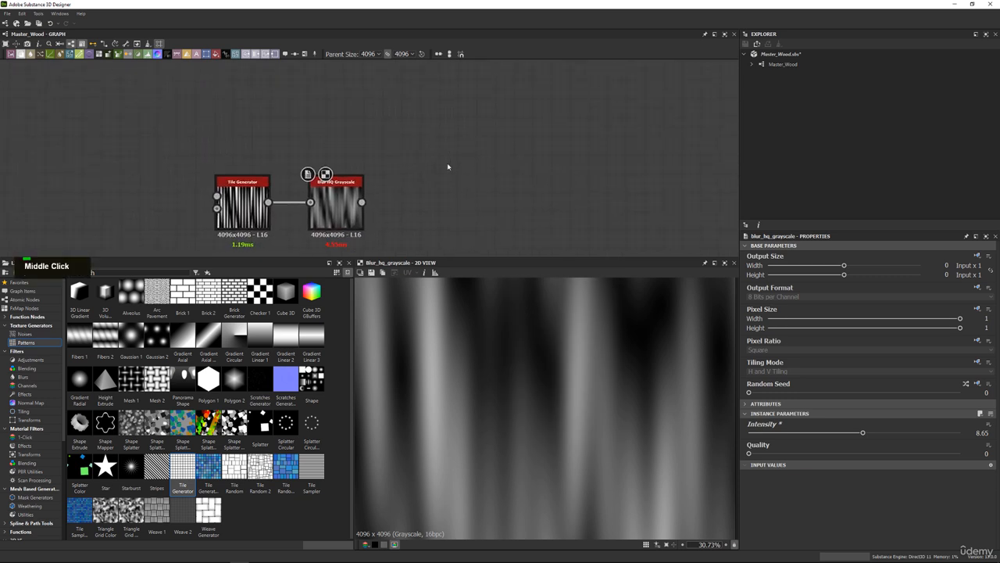
{"action": "key", "text": "space"}
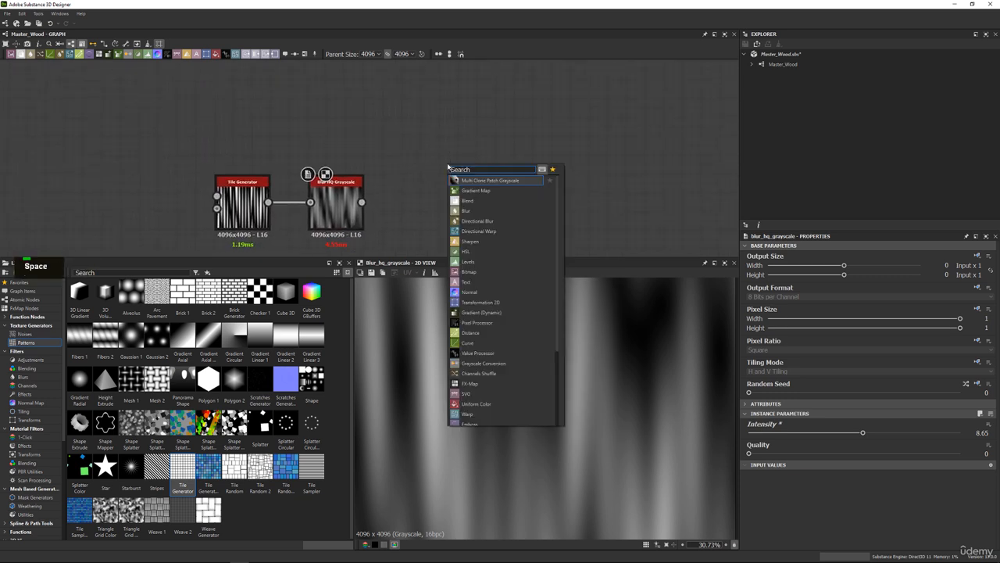
{"action": "type", "text": "gr"}
{"action": "key", "text": "Down"}
{"action": "key", "text": "Down"}
{"action": "key", "text": "Return"}
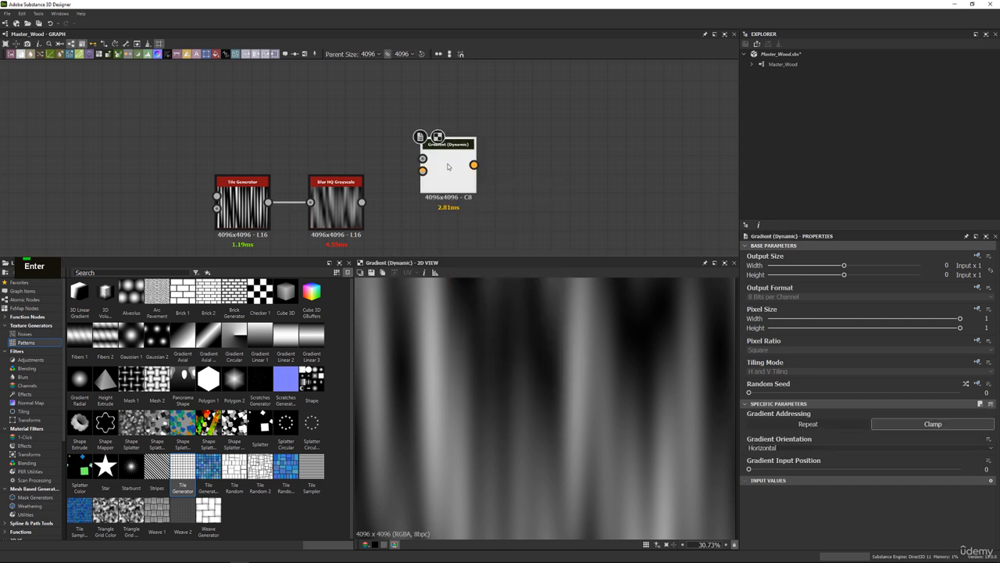
Place the Gradient (Dynamic) node farther from the blur and connect the Blur HQ Grayscale output to its Grayscale Input.
{"action": "left_click_drag", "start_coordinate": [448, 167], "coordinate": [526, 178]}
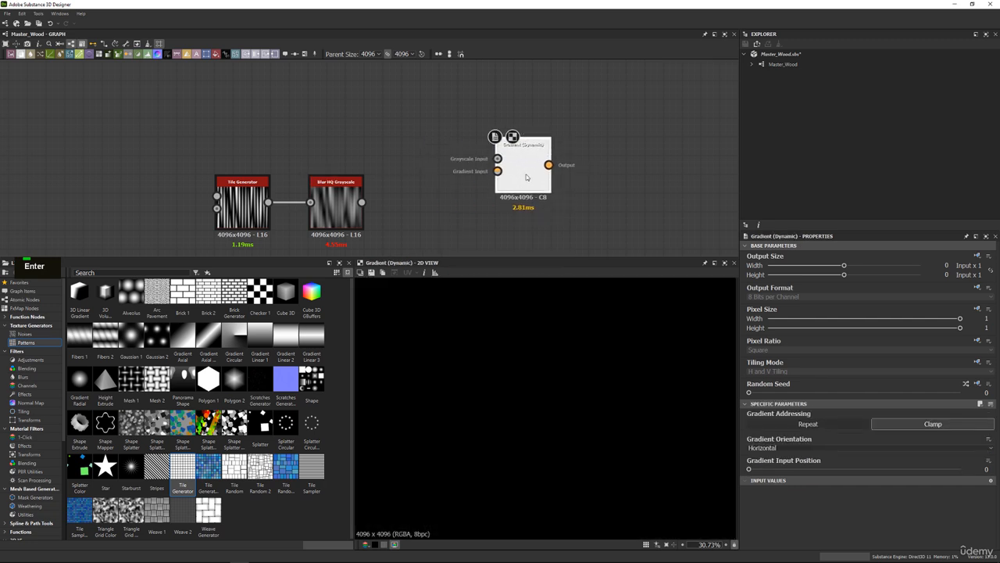
{"action": "left_click_drag", "start_coordinate": [363, 204], "coordinate": [525, 156]}
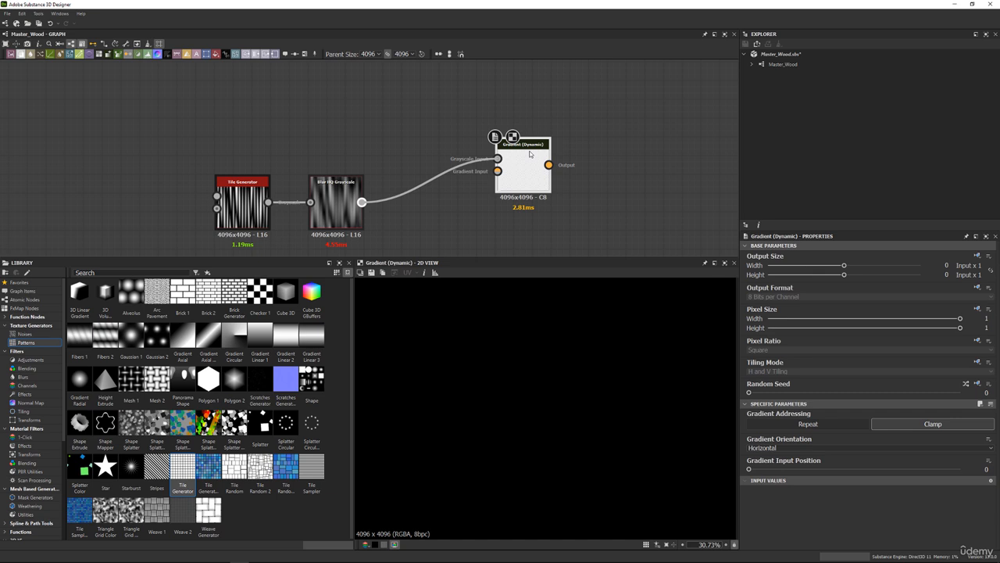
{"action": "left_click_drag", "start_coordinate": [530, 154], "coordinate": [548, 135]}
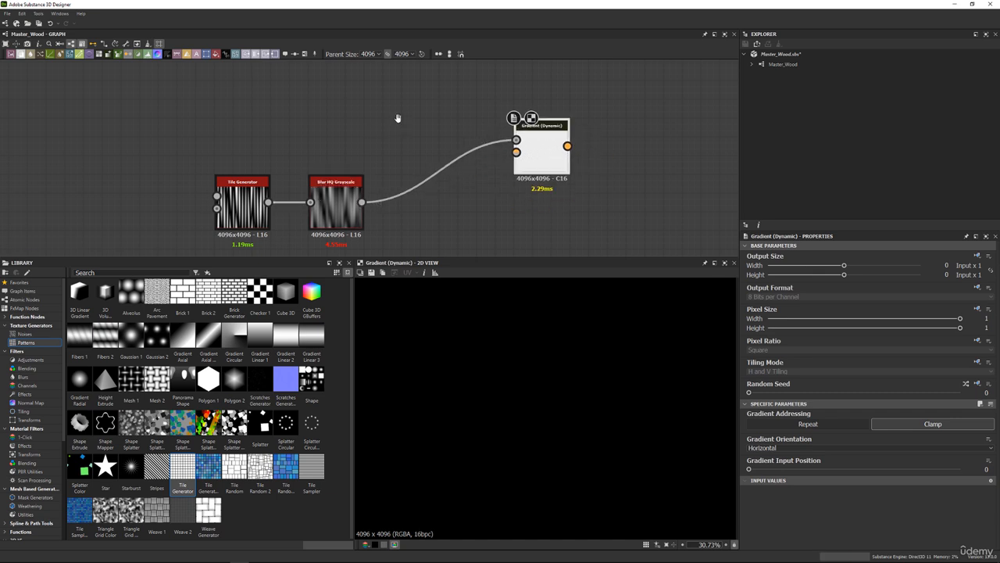
{"action": "middle_click_drag", "start_coordinate": [398, 118], "coordinate": [370, 167]}
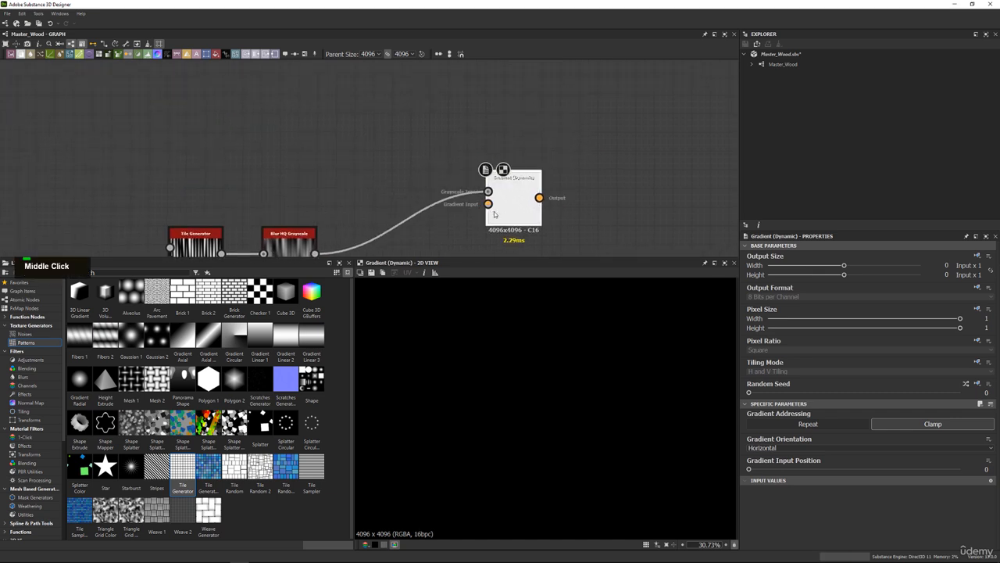
{"action": "middle_click_drag", "start_coordinate": [504, 221], "coordinate": [504, 230]}
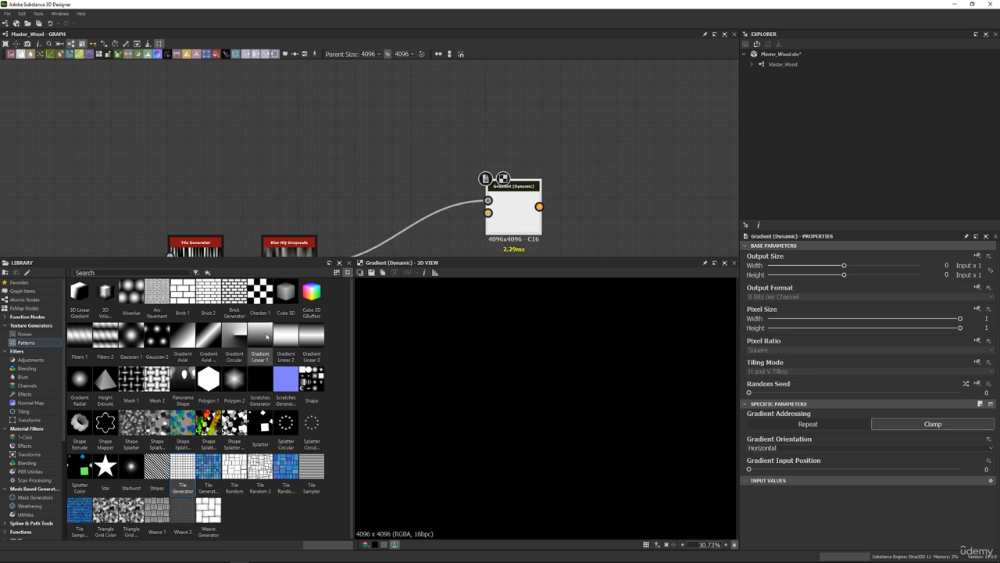
Add a Gradient Linear 1 node above the chain and set its Rotation to 90° and its Tiling to 16.
{"action": "left_click_drag", "start_coordinate": [260, 338], "coordinate": [352, 100]}
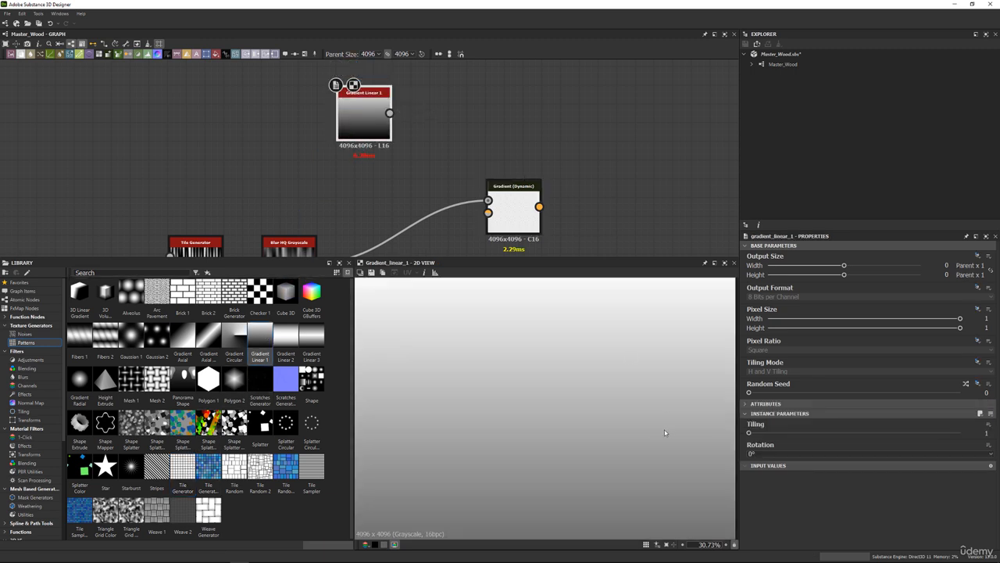
{"action": "left_click", "coordinate": [765, 454]}
{"action": "left_click", "coordinate": [757, 468]}
{"action": "scroll", "coordinate": [654, 412], "scroll_direction": "down", "scroll_amount": 3}
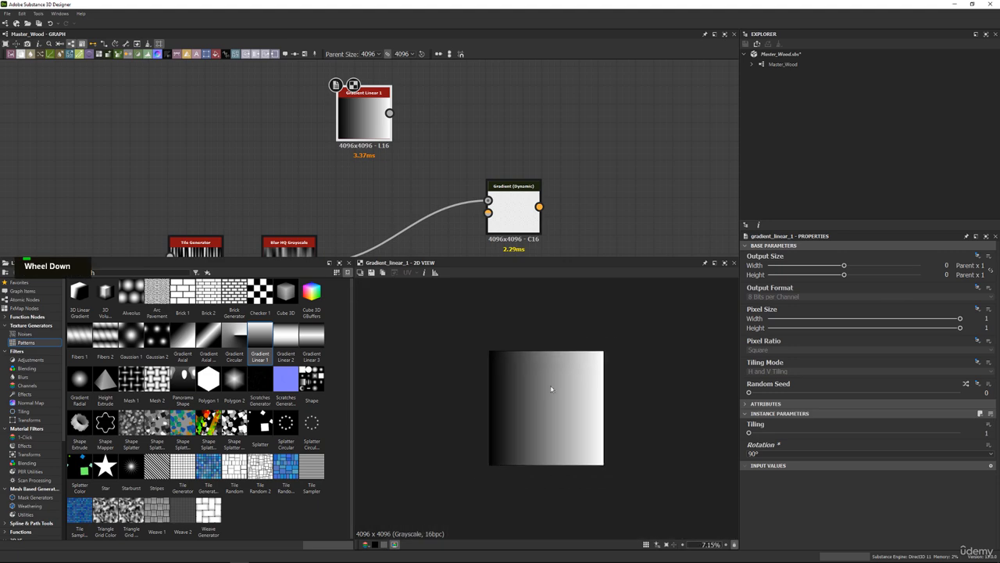
{"action": "scroll", "coordinate": [654, 412], "scroll_direction": "up", "scroll_amount": 1}
{"action": "left_click_drag", "start_coordinate": [757, 437], "coordinate": [960, 432]}
Connect Gradient Linear 1 to the Gradient (Dynamic) node's Gradient Input and inspect the output up close.
{"action": "left_click_drag", "start_coordinate": [389, 112], "coordinate": [488, 211]}
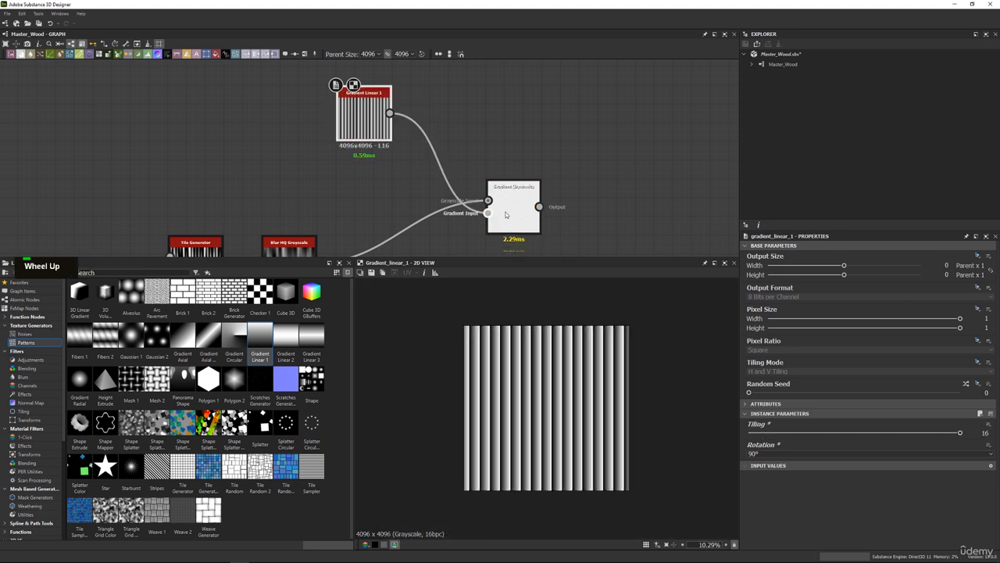
{"action": "double_click", "coordinate": [514, 211]}
{"action": "scroll", "coordinate": [582, 406], "scroll_direction": "up", "scroll_amount": 5}
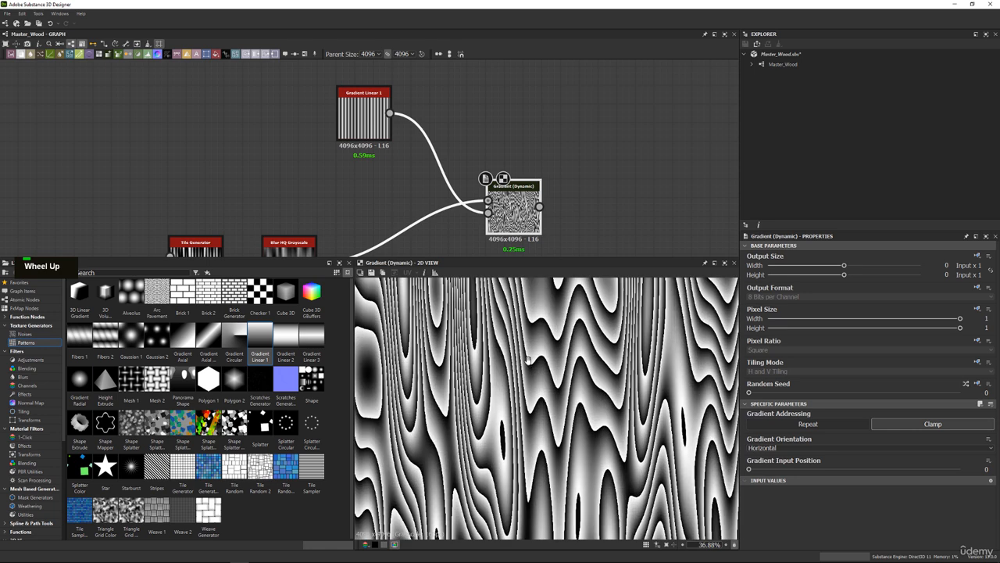
{"action": "middle_click_drag", "start_coordinate": [558, 416], "coordinate": [570, 441]}
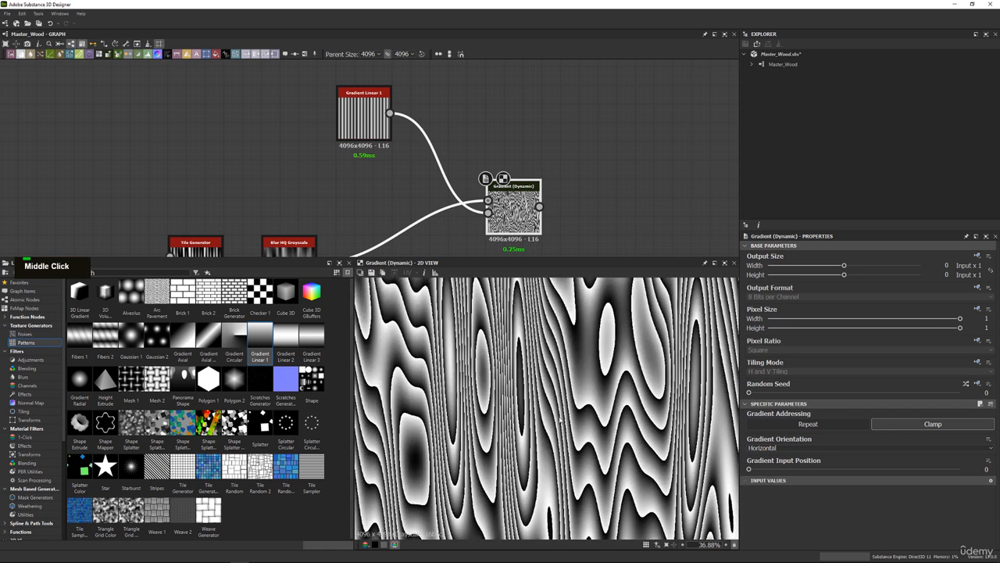
{"action": "scroll", "coordinate": [557, 350], "scroll_direction": "up", "scroll_amount": 2}
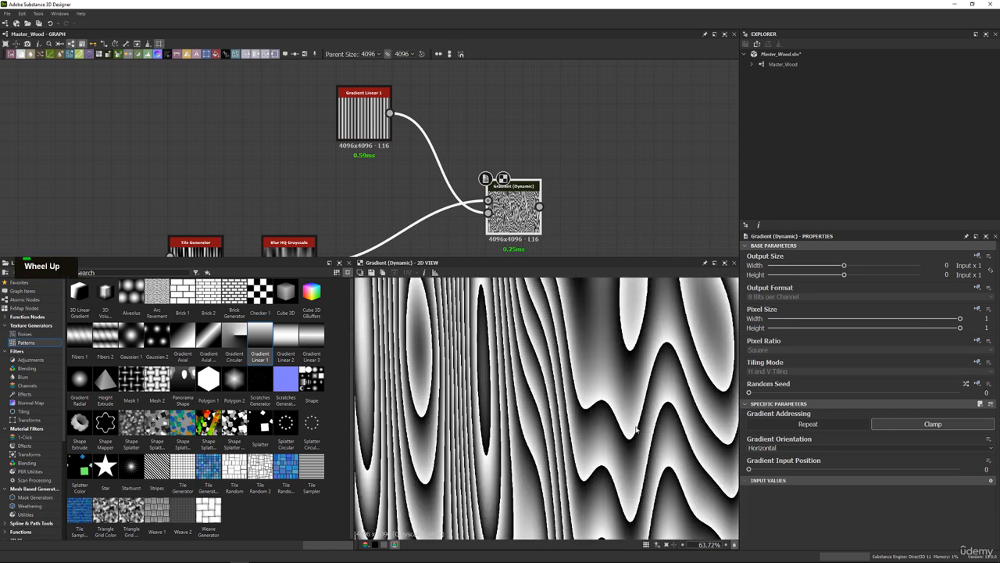
{"action": "middle_click_drag", "start_coordinate": [687, 370], "coordinate": [557, 326]}
{"action": "scroll", "coordinate": [557, 326], "scroll_direction": "down", "scroll_amount": 5}
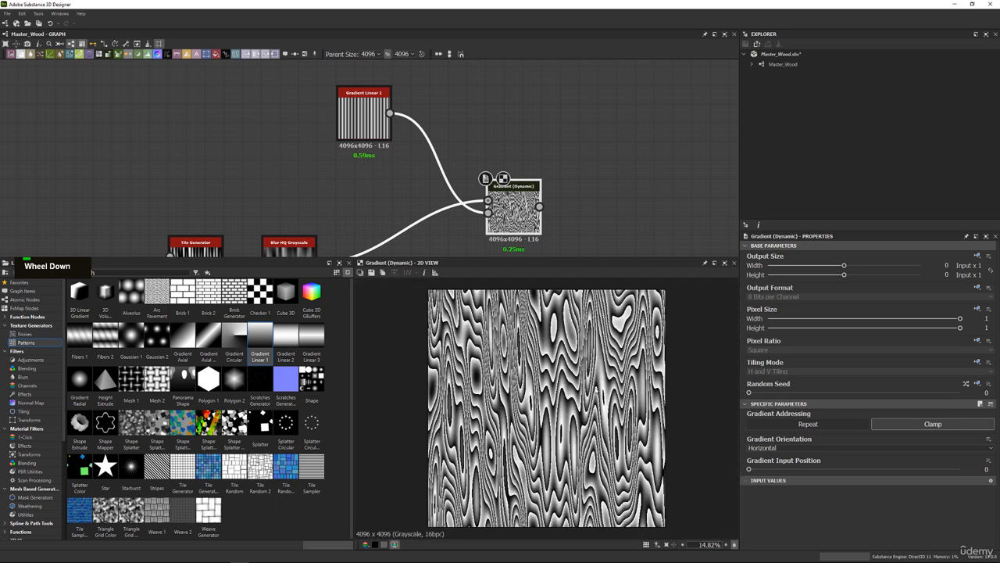
Compare the Blur HQ Grayscale output with the Gradient (Dynamic) output in the 2D view.
{"action": "middle_click_drag", "start_coordinate": [382, 220], "coordinate": [620, 157]}
{"action": "left_click_drag", "start_coordinate": [540, 194], "coordinate": [411, 194]}
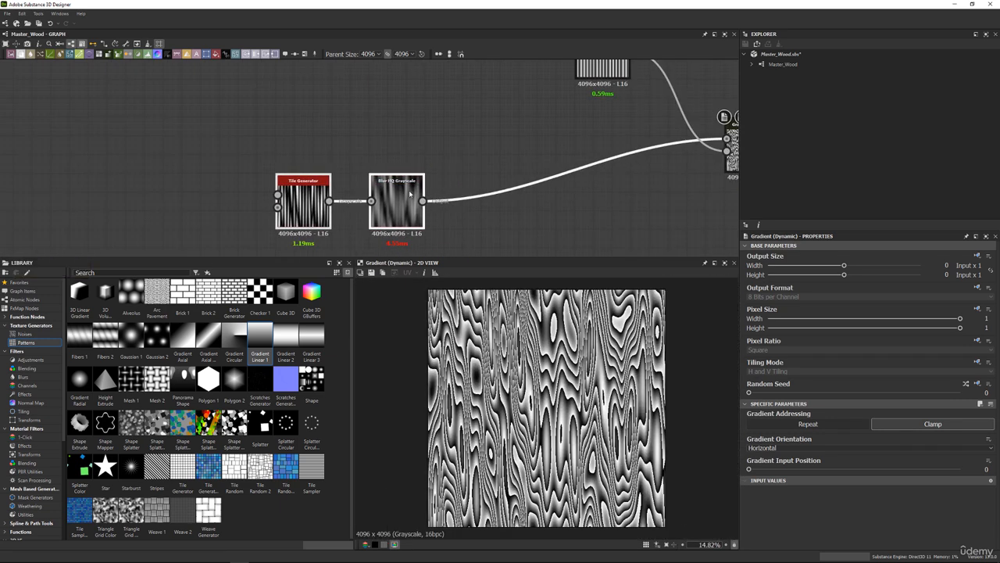
{"action": "double_click", "coordinate": [410, 193]}
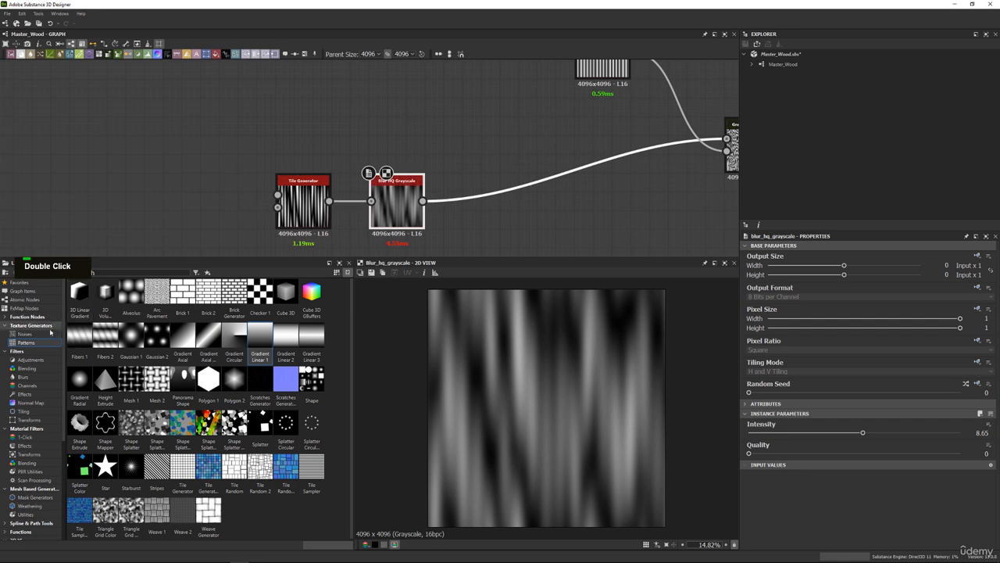
{"action": "middle_click_drag", "start_coordinate": [580, 170], "coordinate": [479, 196]}
{"action": "double_click", "coordinate": [652, 172]}
{"action": "scroll", "coordinate": [542, 326], "scroll_direction": "up", "scroll_amount": 5}
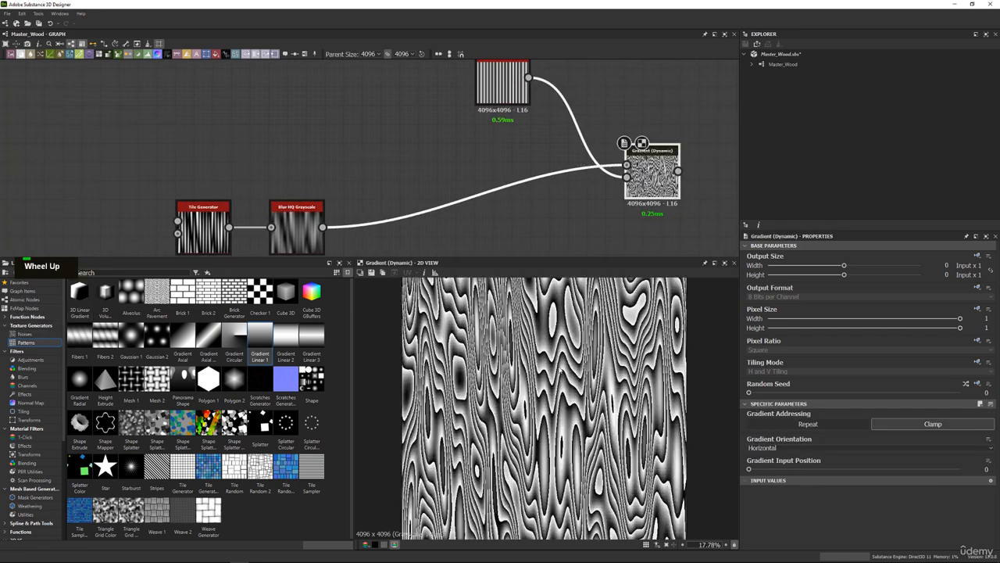
Delete the Gradient Linear 1 node and move the Tile Generator and Blur HQ Grayscale nodes farther from Gradient (Dynamic).
{"action": "middle_click_drag", "start_coordinate": [472, 84], "coordinate": [503, 118]}
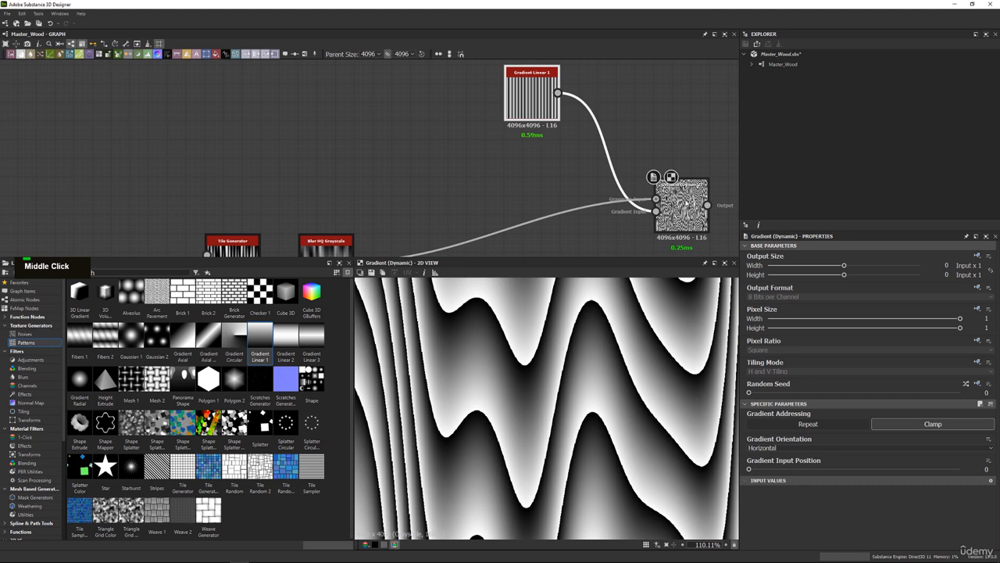
{"action": "key", "text": "Delete"}
{"action": "middle_click_drag", "start_coordinate": [518, 186], "coordinate": [562, 193]}
{"action": "scroll", "coordinate": [563, 194], "scroll_direction": "down", "scroll_amount": 3}
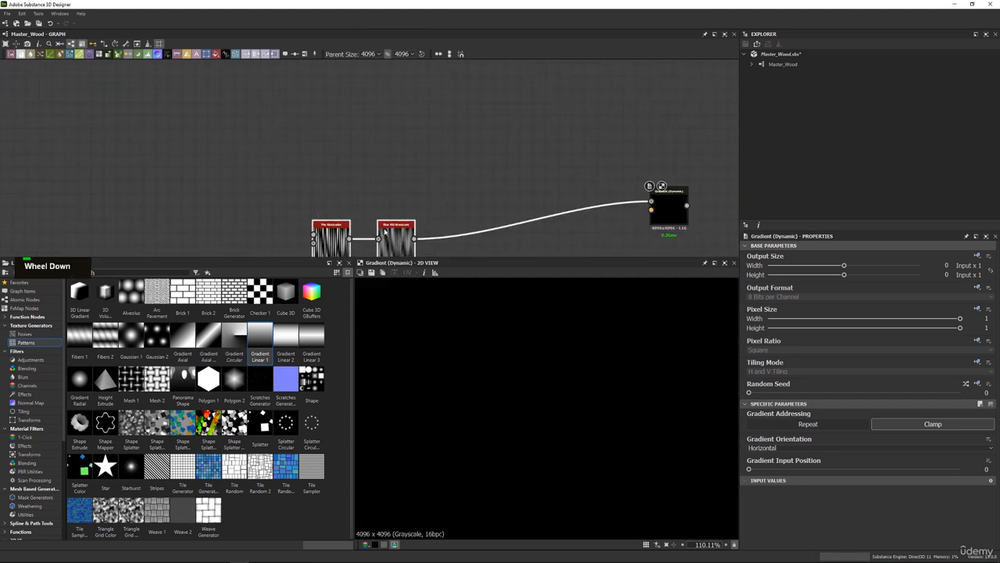
{"action": "left_click_drag", "start_coordinate": [384, 231], "coordinate": [333, 213]}
Enlarge the graph area's height and widen the Library against the 2D view.
{"action": "left_click", "coordinate": [350, 192]}
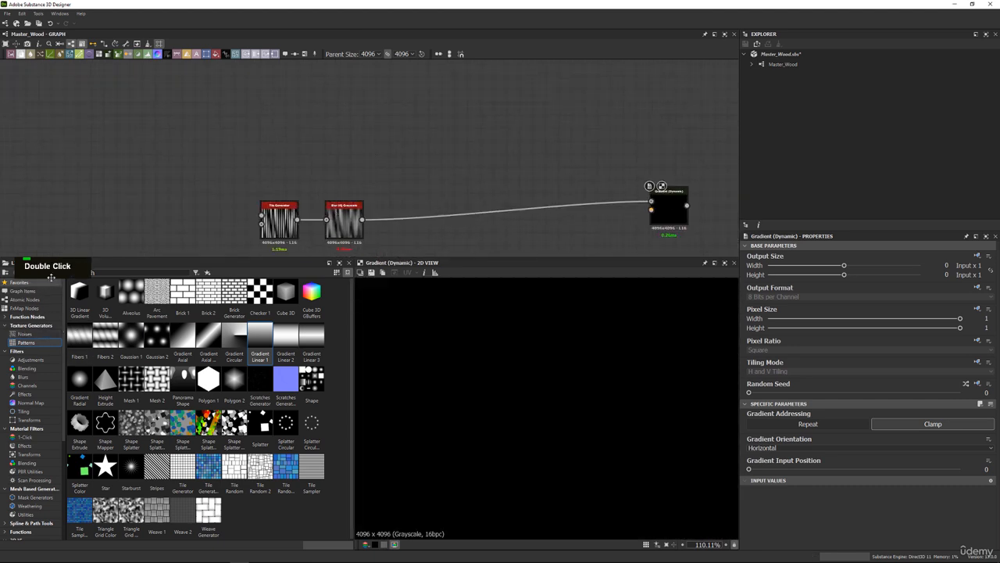
{"action": "left_click_drag", "start_coordinate": [51, 264], "coordinate": [199, 211]}
{"action": "left_click_drag", "start_coordinate": [188, 134], "coordinate": [439, 361]}
{"action": "left_click_drag", "start_coordinate": [384, 257], "coordinate": [384, 296]}
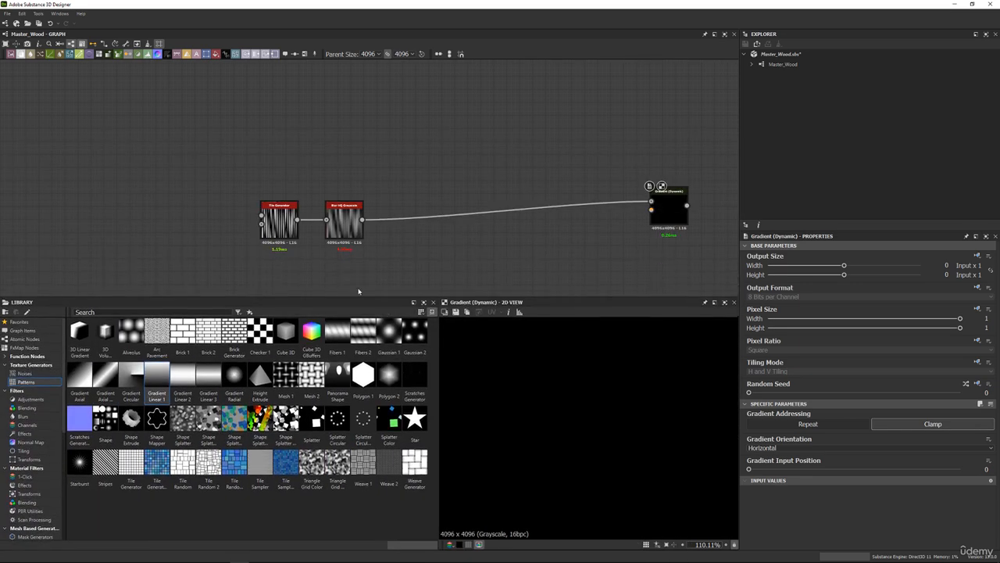
{"action": "middle_click_drag", "start_coordinate": [189, 220], "coordinate": [188, 226]}
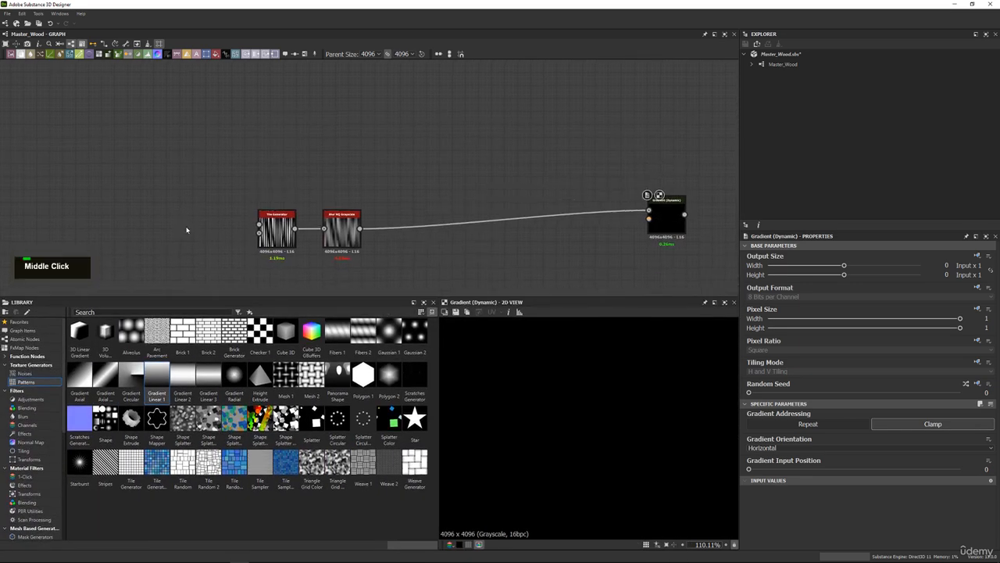
Add Directional Noise 4 and Directional Noise 3 nodes from the library's Noises to the empty area above the Tile Generator.
{"action": "left_click", "coordinate": [25, 373]}
{"action": "middle_click_drag", "start_coordinate": [352, 234], "coordinate": [427, 259]}
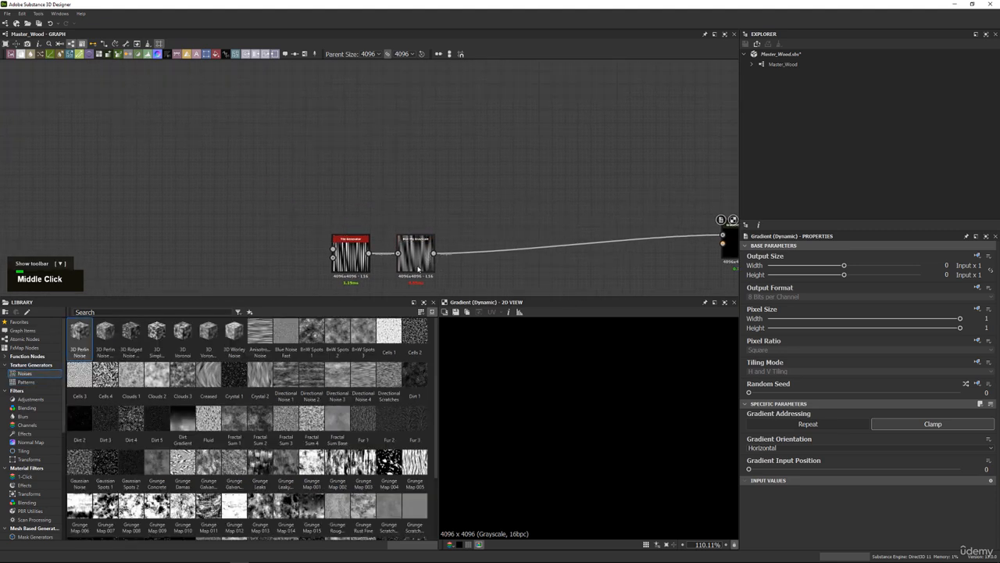
{"action": "left_click_drag", "start_coordinate": [364, 377], "coordinate": [279, 102]}
{"action": "scroll", "coordinate": [543, 420], "scroll_direction": "down", "scroll_amount": 5}
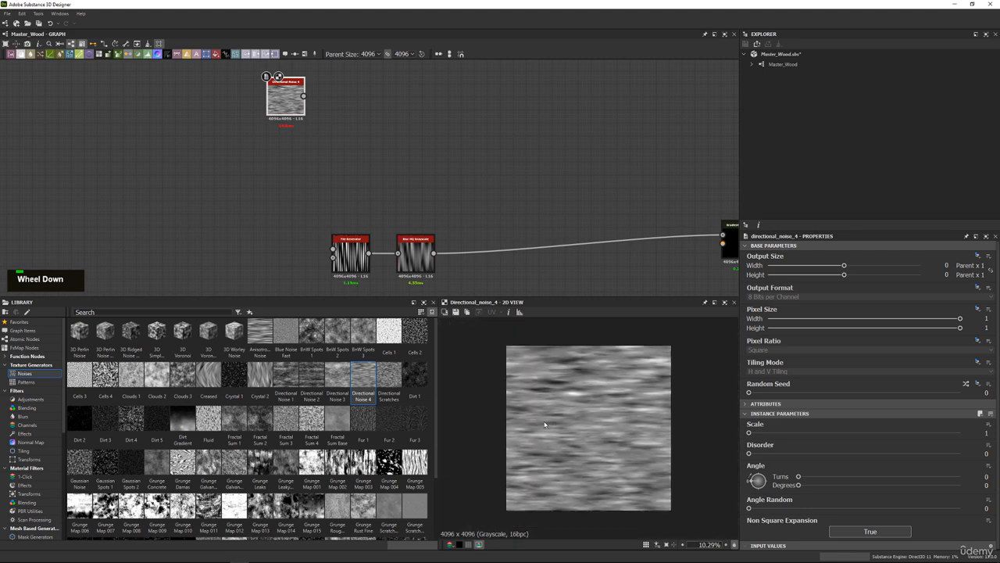
{"action": "scroll", "coordinate": [592, 383], "scroll_direction": "up", "scroll_amount": 1}
{"action": "middle_click_drag", "start_coordinate": [422, 220], "coordinate": [426, 236]}
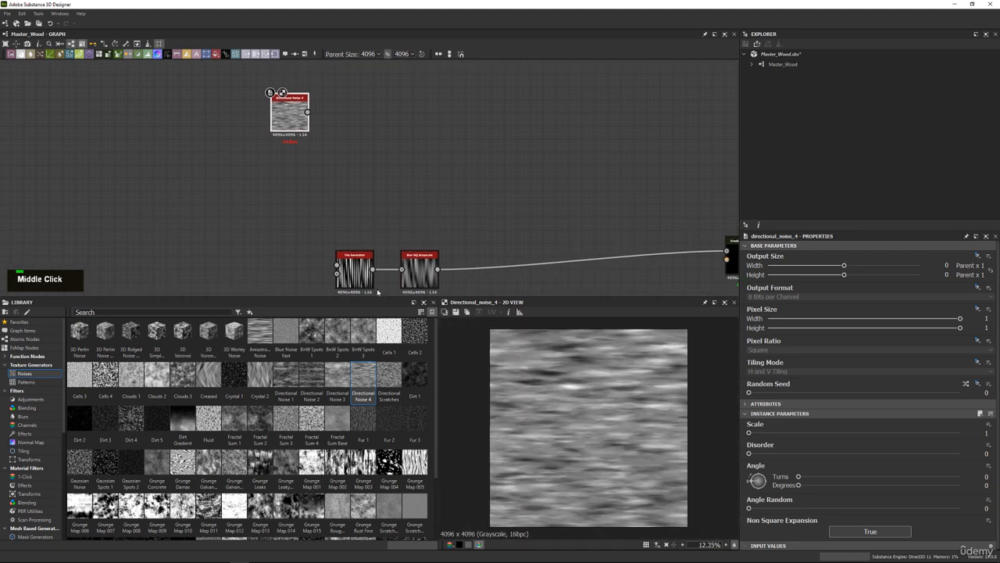
{"action": "left_click_drag", "start_coordinate": [338, 377], "coordinate": [298, 210]}
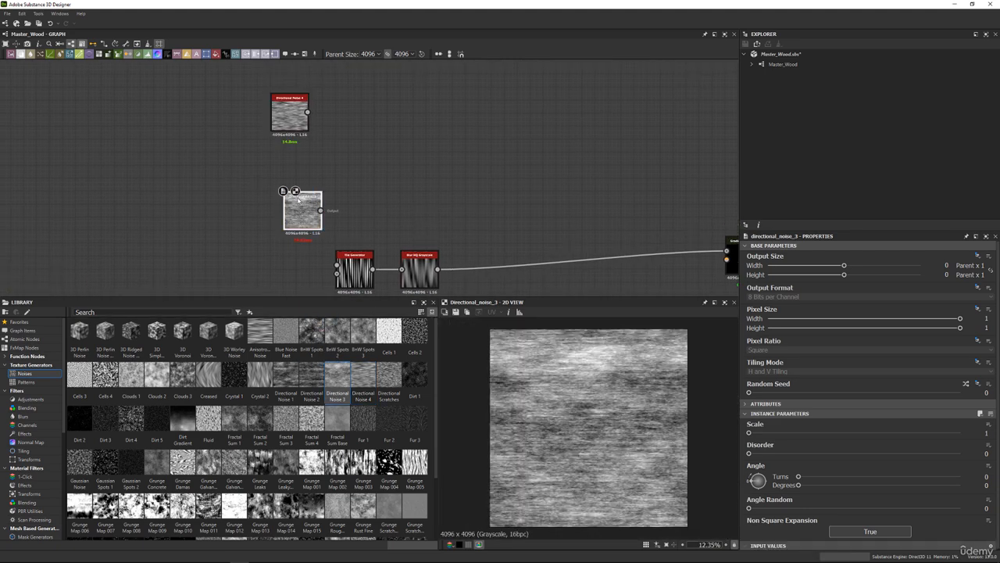
Try out Directional Noise 1 and Directional Noise 2 nodes in the graph, deleting each after previewing it.
{"action": "left_click_drag", "start_coordinate": [286, 375], "coordinate": [396, 164]}
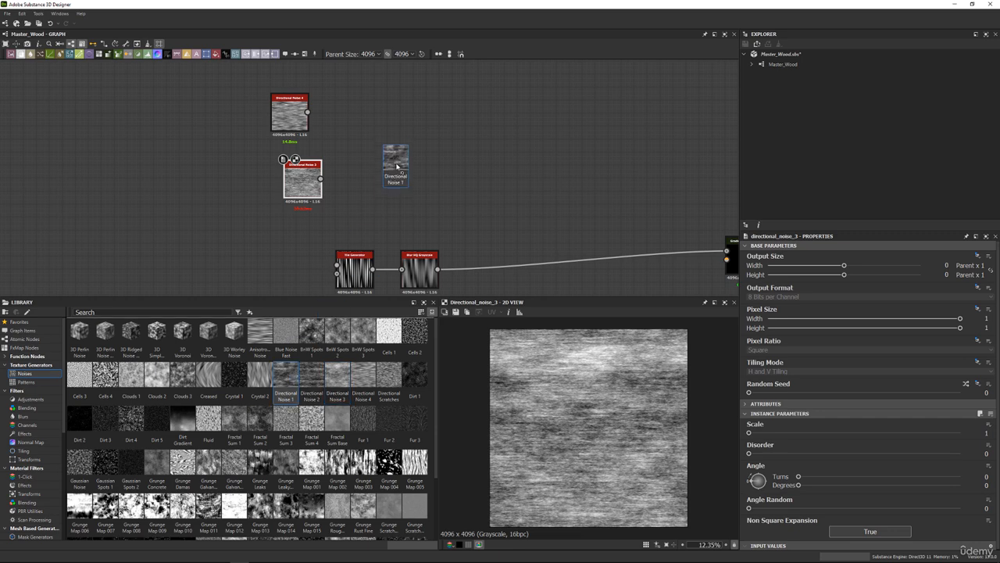
{"action": "scroll", "coordinate": [574, 380], "scroll_direction": "up", "scroll_amount": 5}
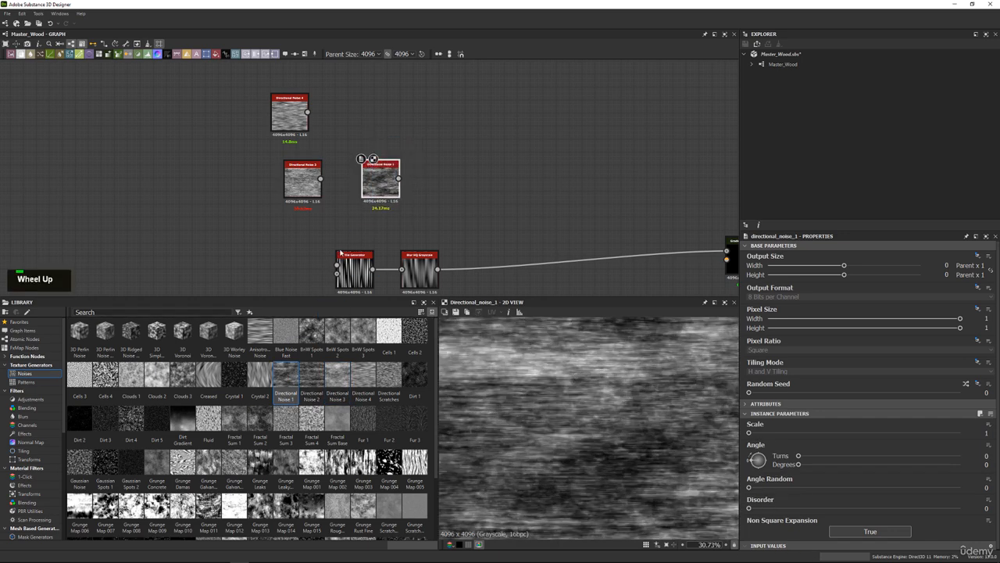
{"action": "key", "text": "Delete"}
{"action": "left_click_drag", "start_coordinate": [311, 377], "coordinate": [386, 149]}
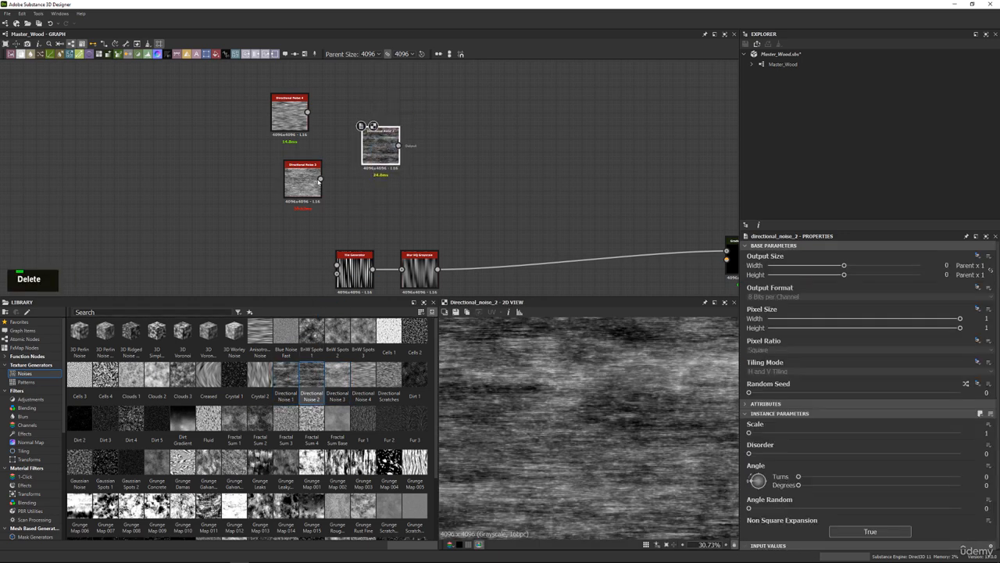
{"action": "key", "text": "Delete"}
Align Directional Noise 3 directly below Directional Noise 4 and set its Angle to 90 degrees.
{"action": "left_click_drag", "start_coordinate": [304, 166], "coordinate": [293, 159]}
{"action": "double_click", "coordinate": [292, 159]}
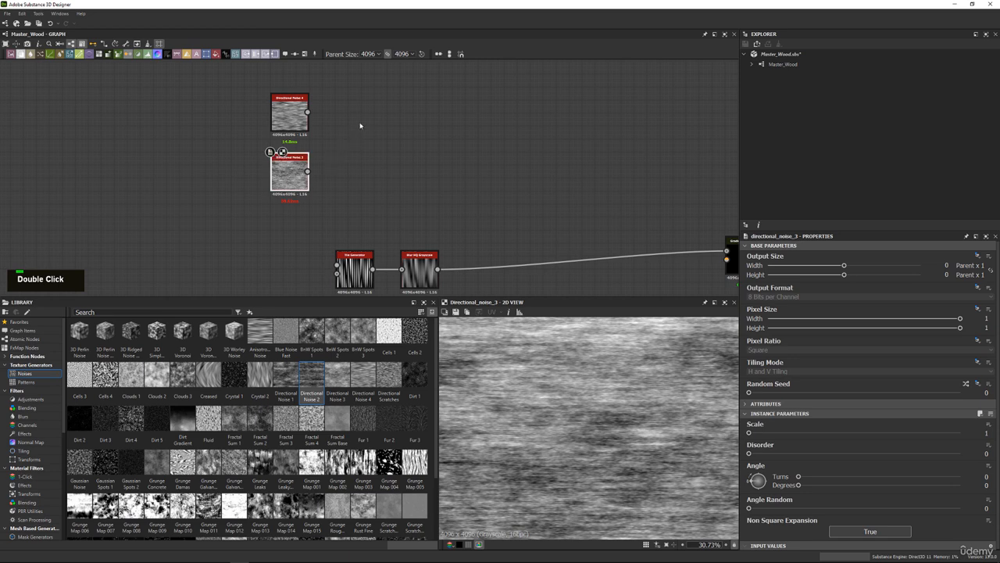
{"action": "scroll", "coordinate": [598, 415], "scroll_direction": "down", "scroll_amount": 6}
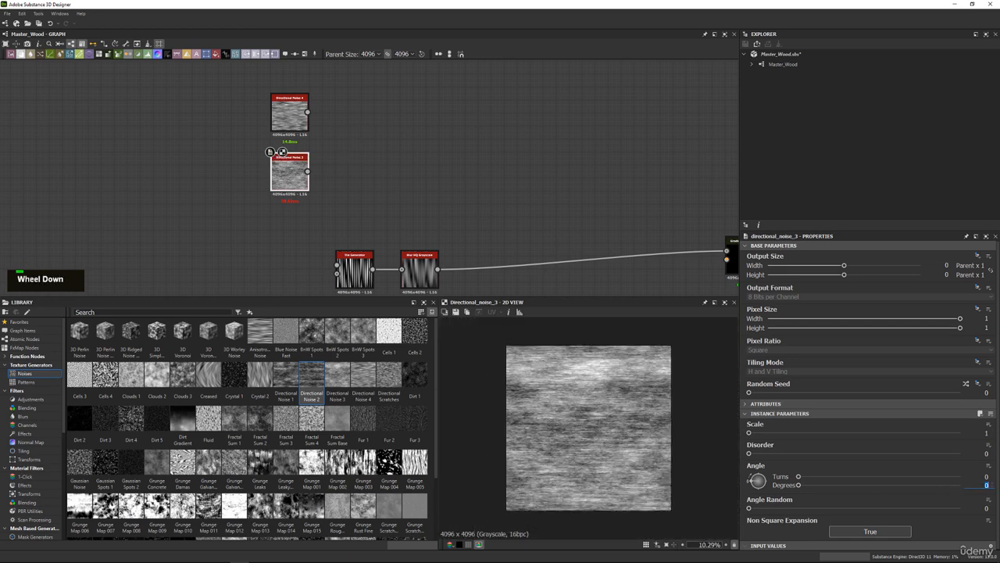
{"action": "type", "text": "90"}
{"action": "key", "text": "Return"}
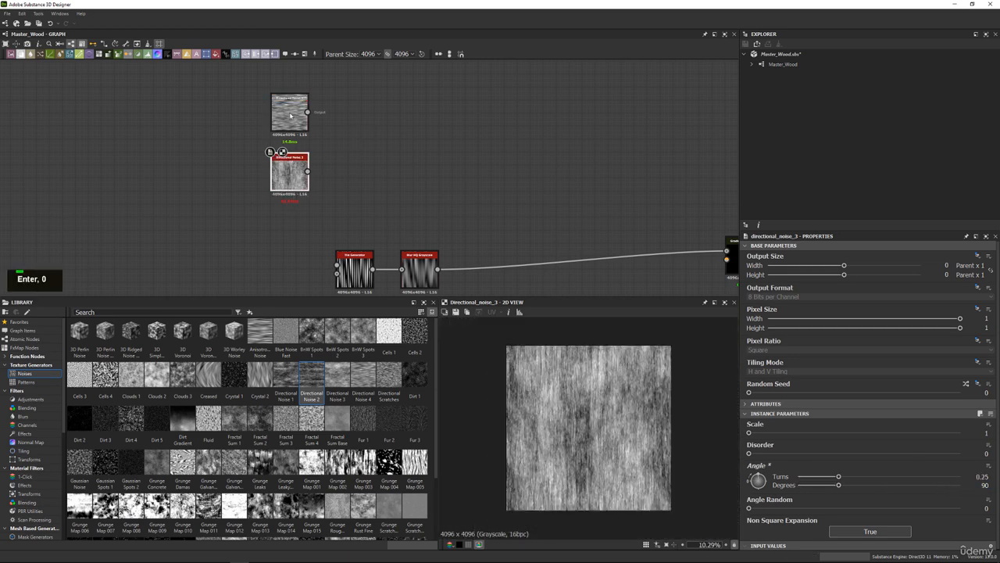
Set the Angle of Directional Noise 4 to 90 degrees.
{"action": "double_click", "coordinate": [292, 116]}
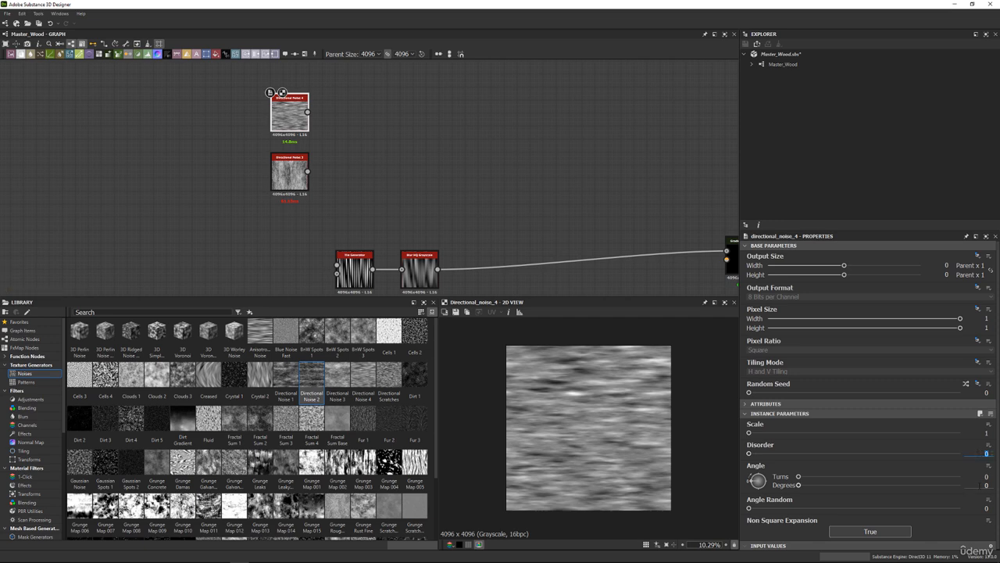
{"action": "type", "text": "90"}
{"action": "key", "text": "Return"}
{"action": "middle_click_drag", "start_coordinate": [436, 116], "coordinate": [386, 161]}
{"action": "scroll", "coordinate": [328, 172], "scroll_direction": "up", "scroll_amount": 3}
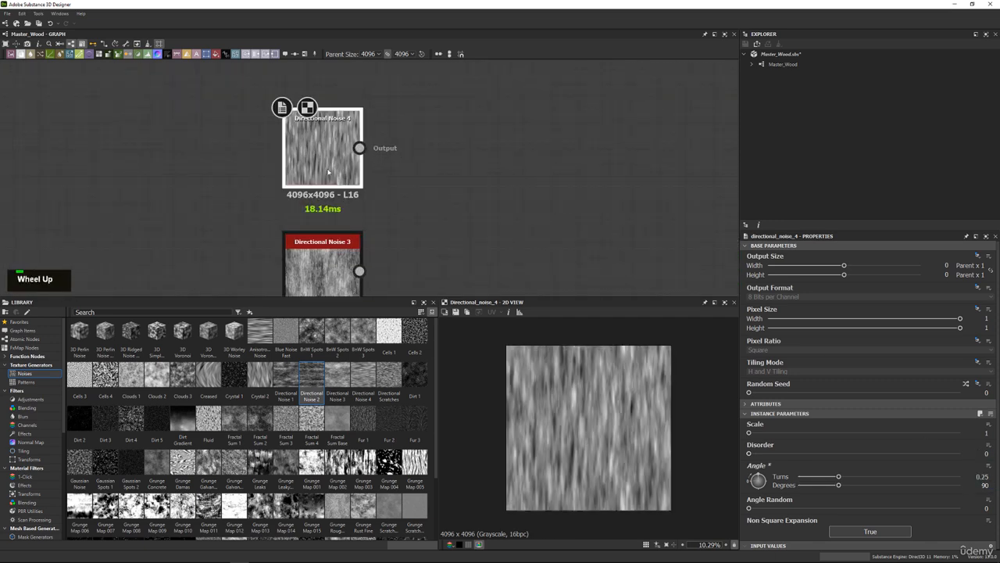
Set the Angle Random of Directional Noise 4 to 0.04 and check its streaks in the 2D view.
{"action": "double_click", "coordinate": [328, 172]}
{"action": "scroll", "coordinate": [618, 415], "scroll_direction": "up", "scroll_amount": 1}
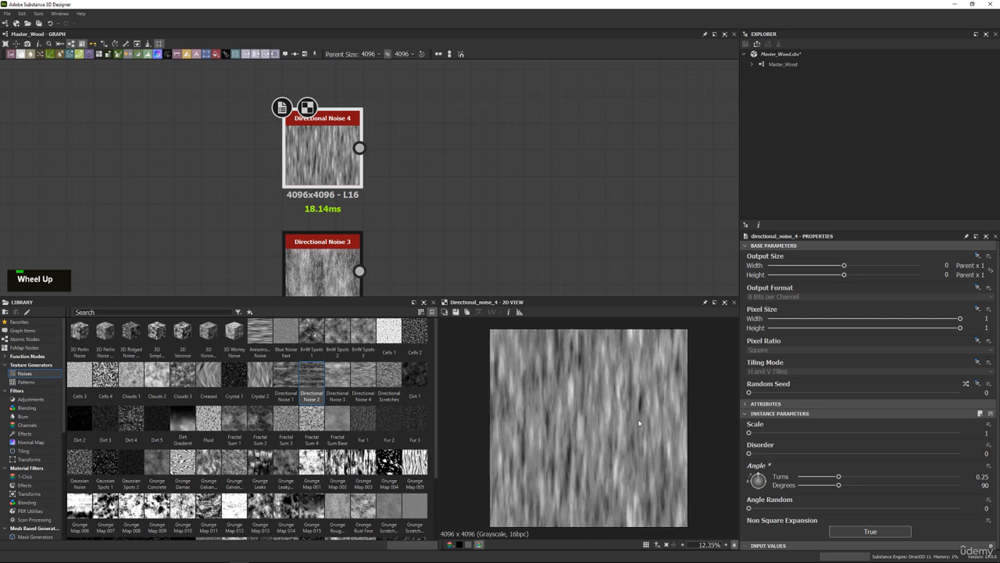
{"action": "left_click_drag", "start_coordinate": [750, 508], "coordinate": [756, 508]}
{"action": "scroll", "coordinate": [615, 356], "scroll_direction": "up", "scroll_amount": 5}
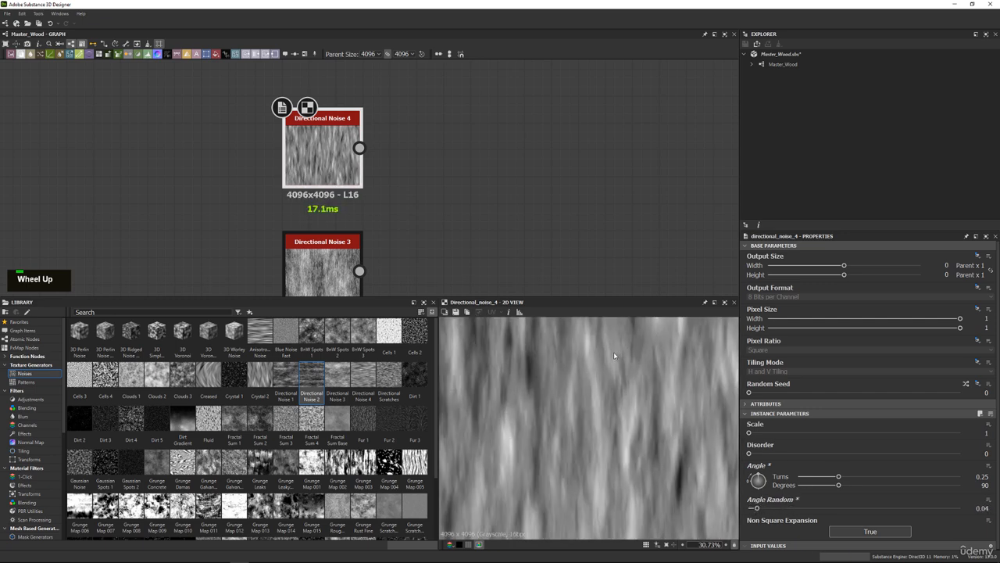
{"action": "scroll", "coordinate": [321, 147], "scroll_direction": "down", "scroll_amount": 1}
Add a Blend node beside the Directional Noise 4 and Directional Noise 3 nodes.
{"action": "middle_click_drag", "start_coordinate": [366, 175], "coordinate": [326, 141]}
{"action": "key", "text": "space"}
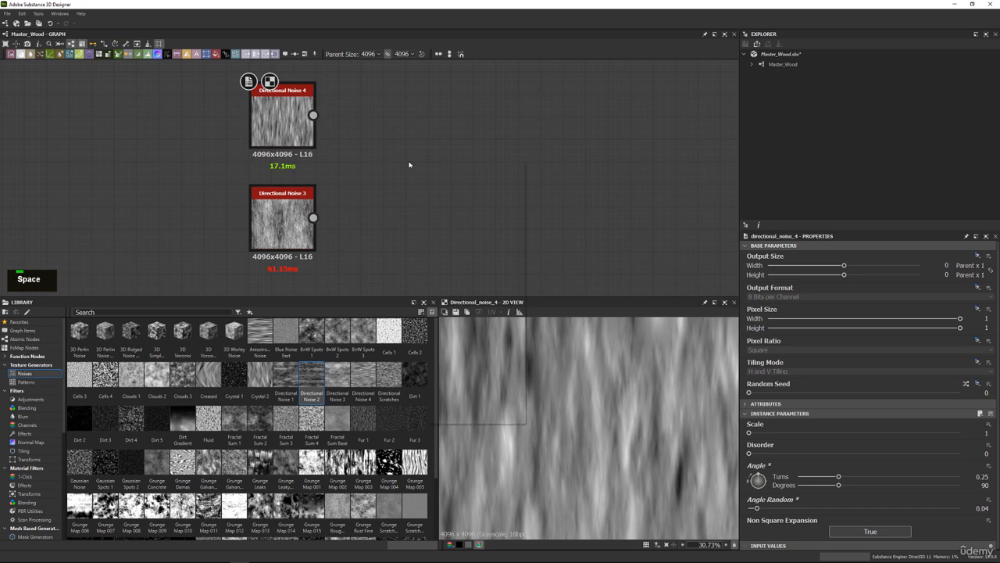
{"action": "type", "text": "blend"}
{"action": "key", "text": "Return"}
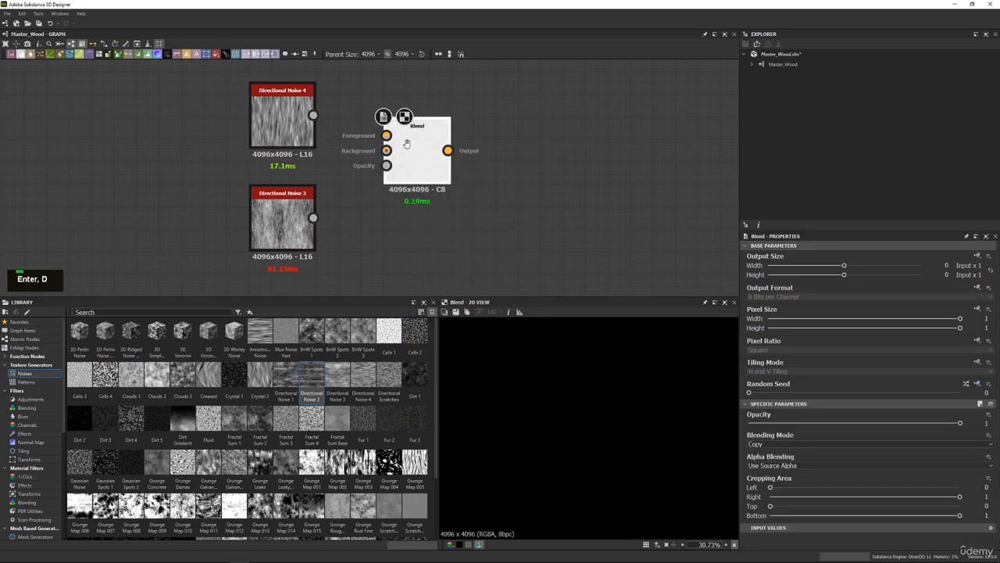
{"action": "middle_click_drag", "start_coordinate": [411, 166], "coordinate": [413, 196]}
{"action": "left_click_drag", "start_coordinate": [412, 196], "coordinate": [444, 218]}
Connect Directional Noise 4 to the Blend's Background and Directional Noise 3 to its Foreground, stack Noise 3 above Noise 4, and preview the Blend.
{"action": "left_click_drag", "start_coordinate": [309, 145], "coordinate": [416, 204]}
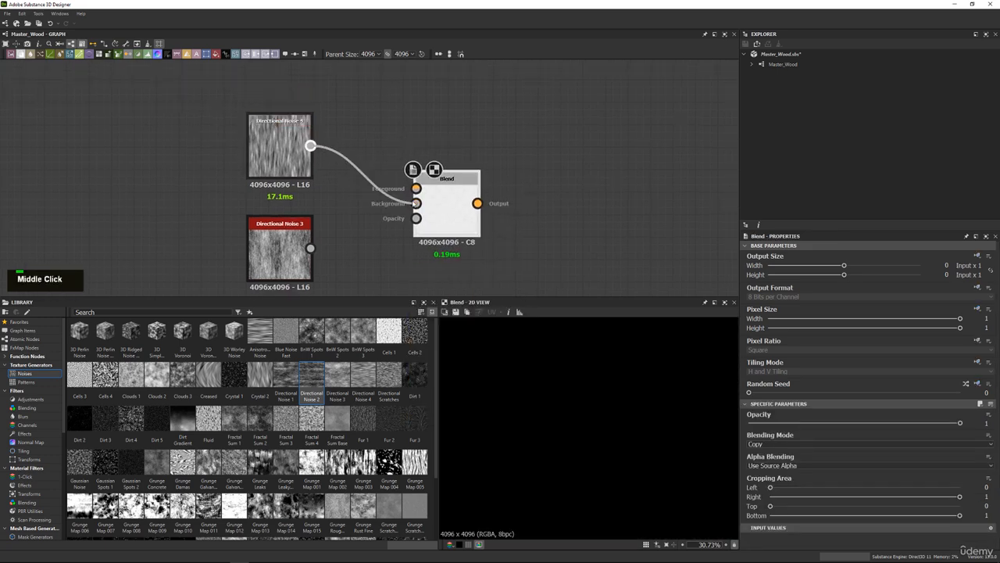
{"action": "left_click_drag", "start_coordinate": [264, 149], "coordinate": [416, 188]}
{"action": "double_click", "coordinate": [278, 232]}
{"action": "double_click", "coordinate": [282, 144]}
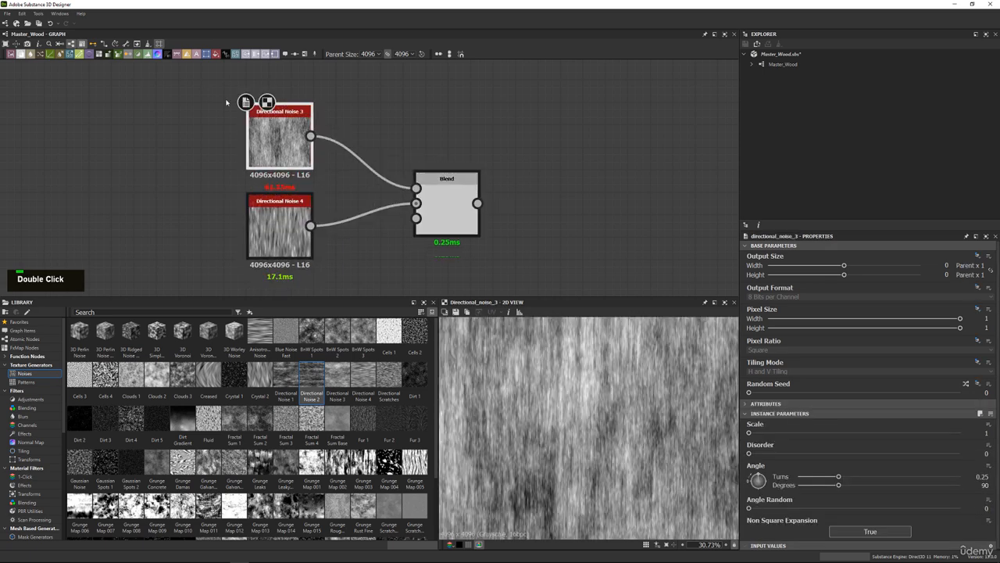
{"action": "double_click", "coordinate": [450, 186]}
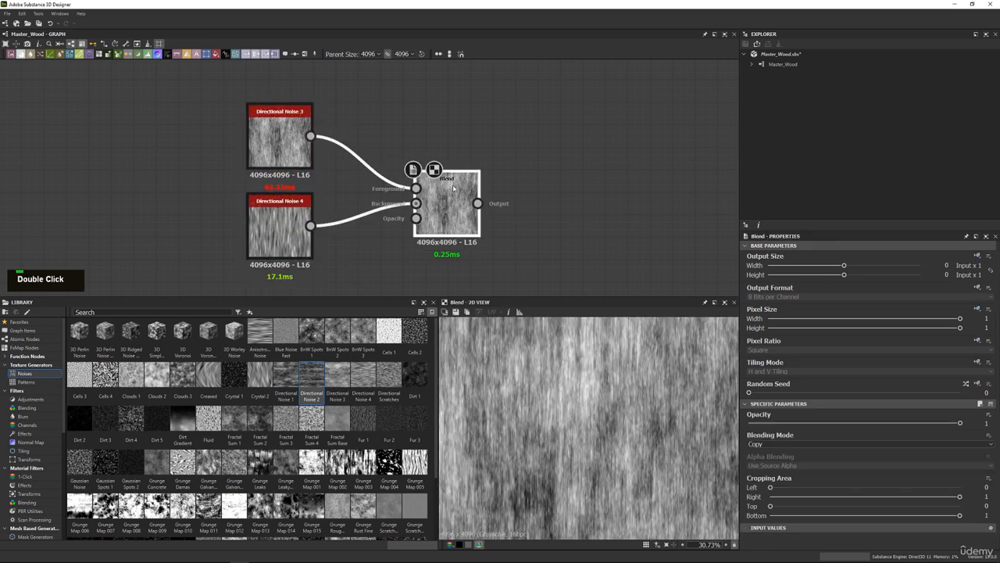
Try the Multiply and Overlay blending modes on the Blend of the two directional noises, inspecting each in the 2D view.
{"action": "left_click", "coordinate": [771, 444]}
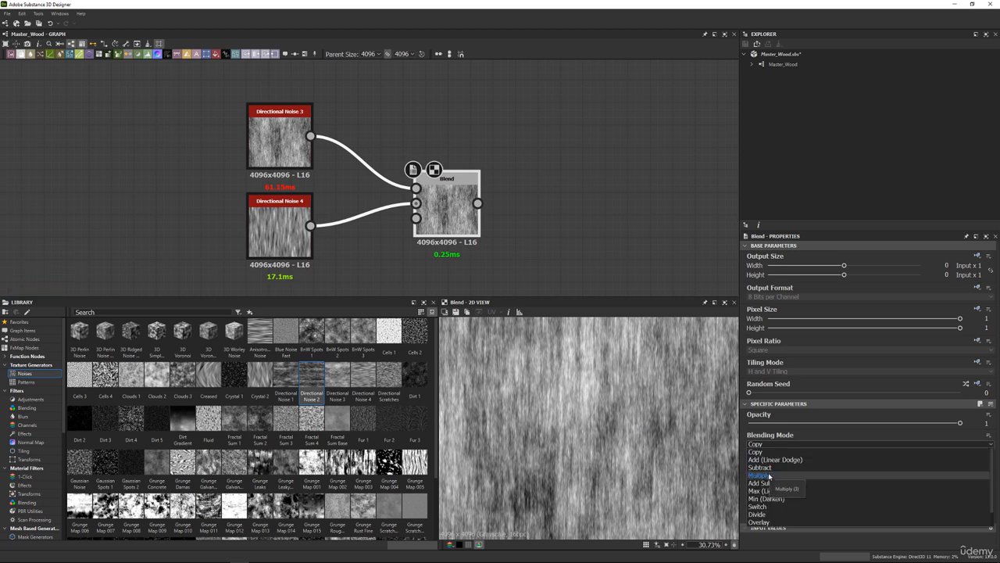
{"action": "left_click", "coordinate": [769, 475]}
{"action": "scroll", "coordinate": [602, 391], "scroll_direction": "down", "scroll_amount": 3}
{"action": "scroll", "coordinate": [600, 399], "scroll_direction": "up", "scroll_amount": 2}
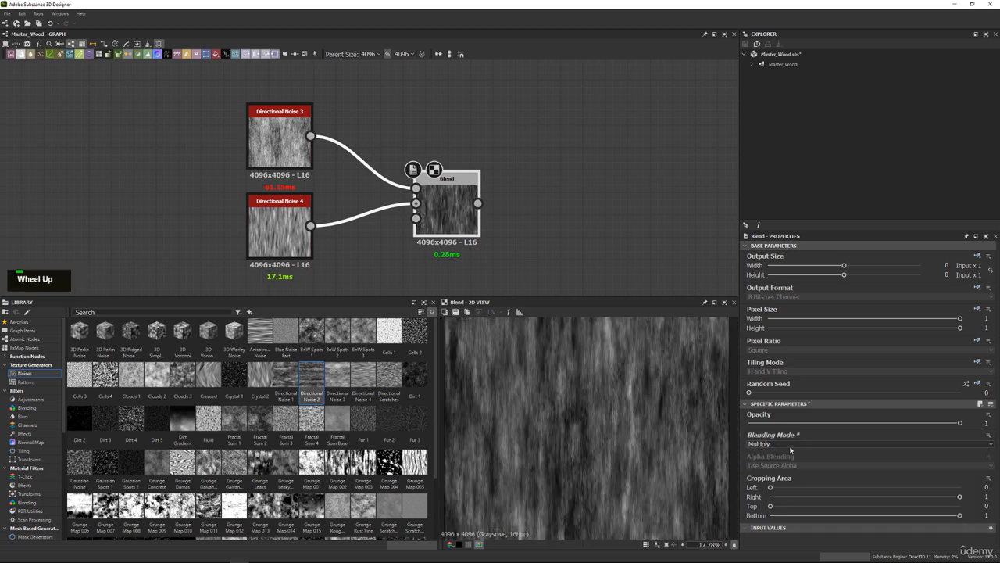
{"action": "double_click", "coordinate": [791, 446]}
{"action": "scroll", "coordinate": [782, 492], "scroll_direction": "down", "scroll_amount": 2}
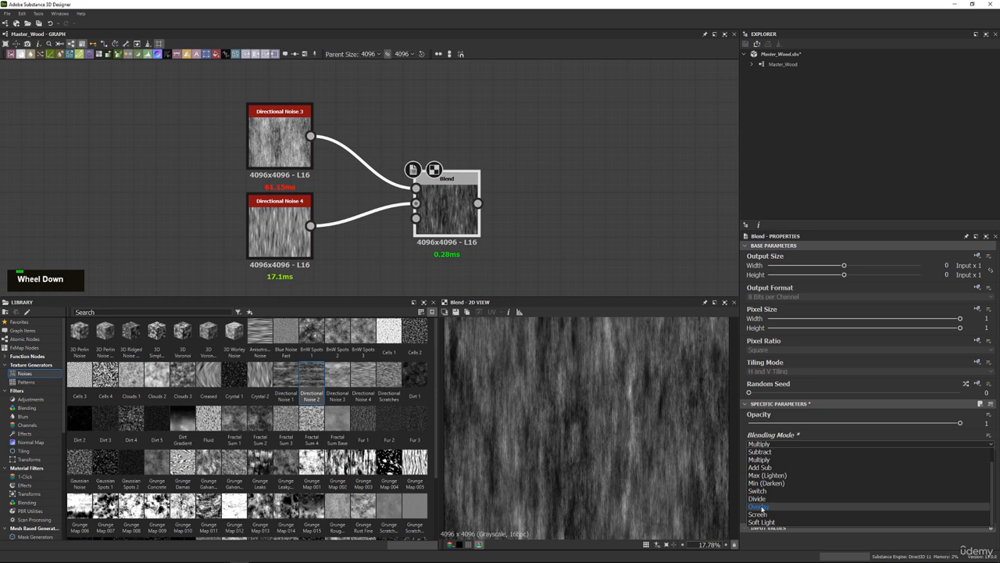
{"action": "left_click", "coordinate": [770, 502]}
{"action": "scroll", "coordinate": [629, 402], "scroll_direction": "down", "scroll_amount": 2}
{"action": "scroll", "coordinate": [618, 387], "scroll_direction": "up", "scroll_amount": 3}
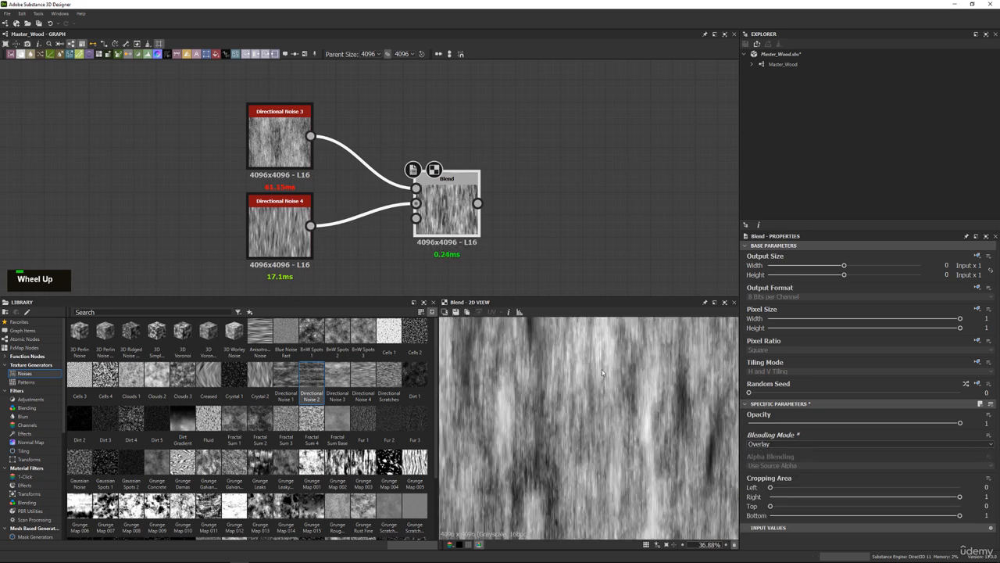
{"action": "scroll", "coordinate": [602, 370], "scroll_direction": "down", "scroll_amount": 1}
Set the directional noise Blend to Multiply with an Opacity of 0.42.
{"action": "left_click", "coordinate": [761, 443]}
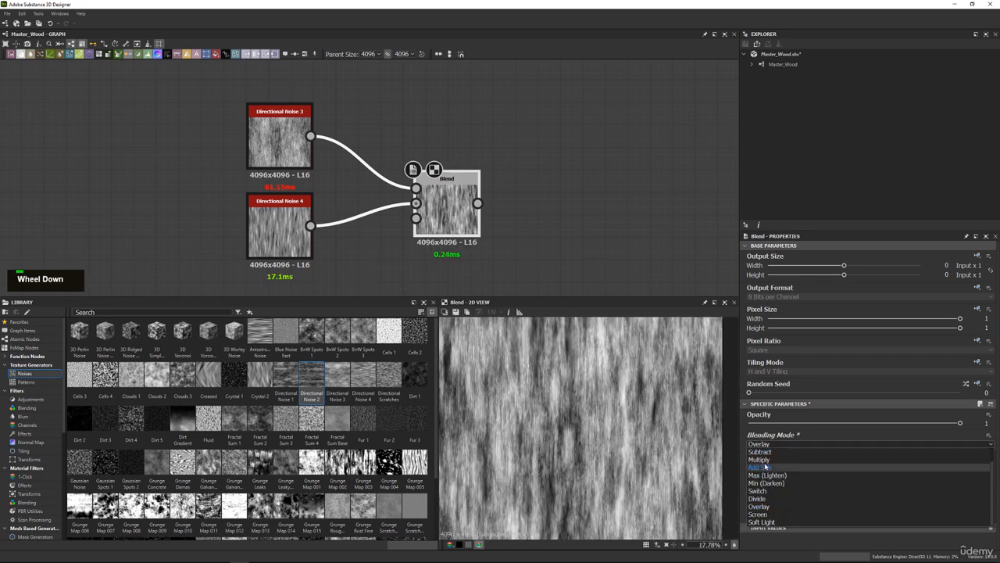
{"action": "left_click", "coordinate": [766, 467]}
{"action": "left_click_drag", "start_coordinate": [755, 424], "coordinate": [829, 424]}
{"action": "scroll", "coordinate": [611, 358], "scroll_direction": "up", "scroll_amount": 4}
{"action": "left_click_drag", "start_coordinate": [761, 423], "coordinate": [837, 423]}
{"action": "scroll", "coordinate": [581, 388], "scroll_direction": "up", "scroll_amount": 5}
{"action": "scroll", "coordinate": [594, 368], "scroll_direction": "up", "scroll_amount": 1}
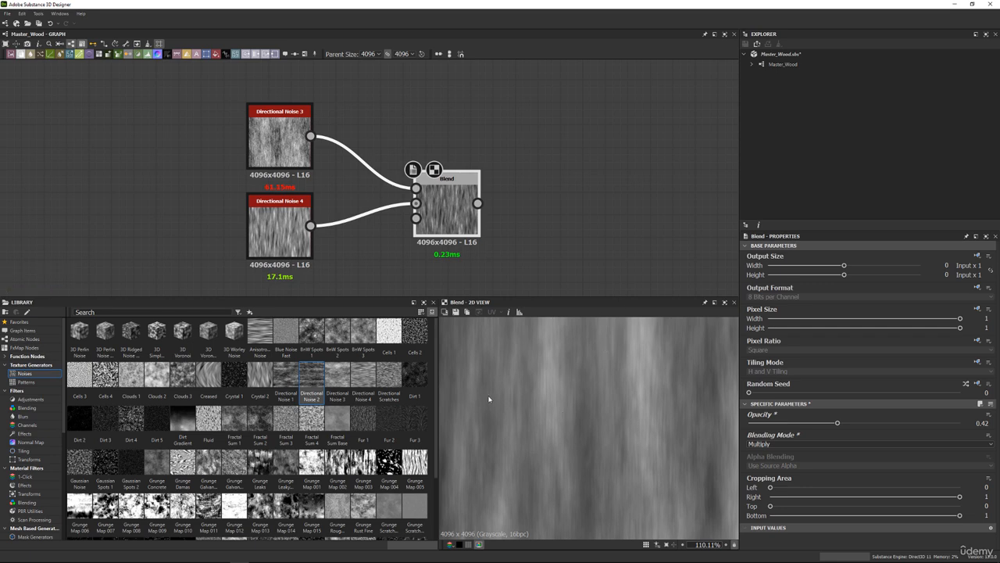
Insert a Blend node between Blur HQ Grayscale and Gradient (Dynamic), leaving some space after the blur node.
{"action": "middle_click_drag", "start_coordinate": [504, 186], "coordinate": [460, 79]}
{"action": "scroll", "coordinate": [480, 139], "scroll_direction": "down", "scroll_amount": 1}
{"action": "middle_click_drag", "start_coordinate": [495, 150], "coordinate": [396, 137]}
{"action": "scroll", "coordinate": [395, 136], "scroll_direction": "up", "scroll_amount": 1}
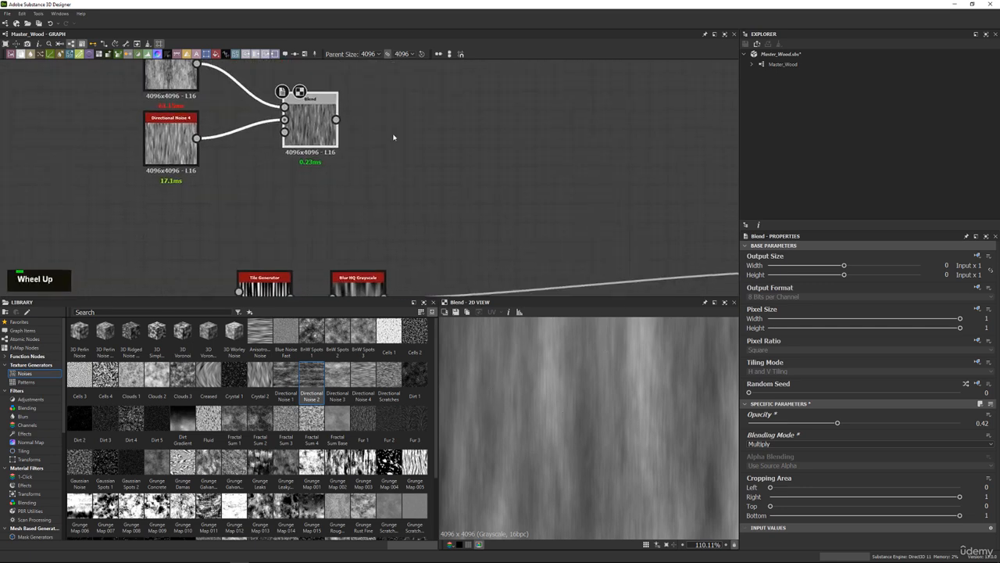
{"action": "scroll", "coordinate": [424, 166], "scroll_direction": "down", "scroll_amount": 2}
{"action": "middle_click_drag", "start_coordinate": [423, 169], "coordinate": [428, 133]}
{"action": "double_click", "coordinate": [379, 239]}
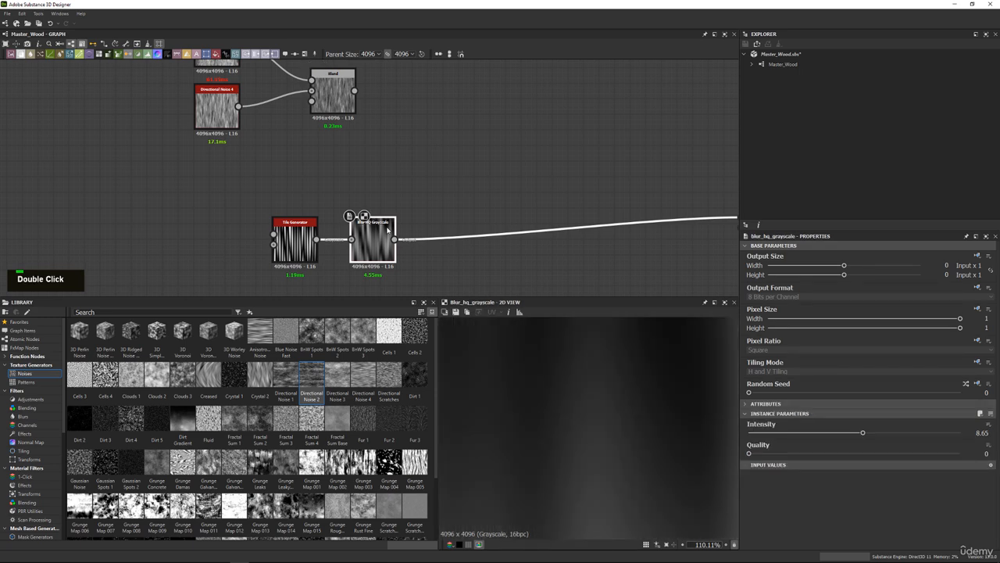
{"action": "key", "text": "space"}
{"action": "type", "text": "blend"}
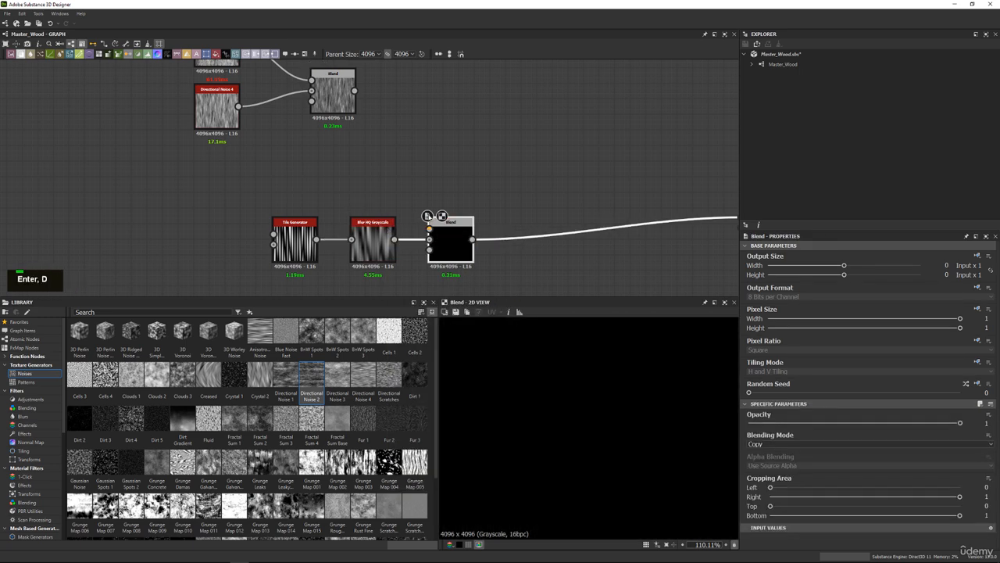
{"action": "left_click_drag", "start_coordinate": [451, 239], "coordinate": [498, 229]}
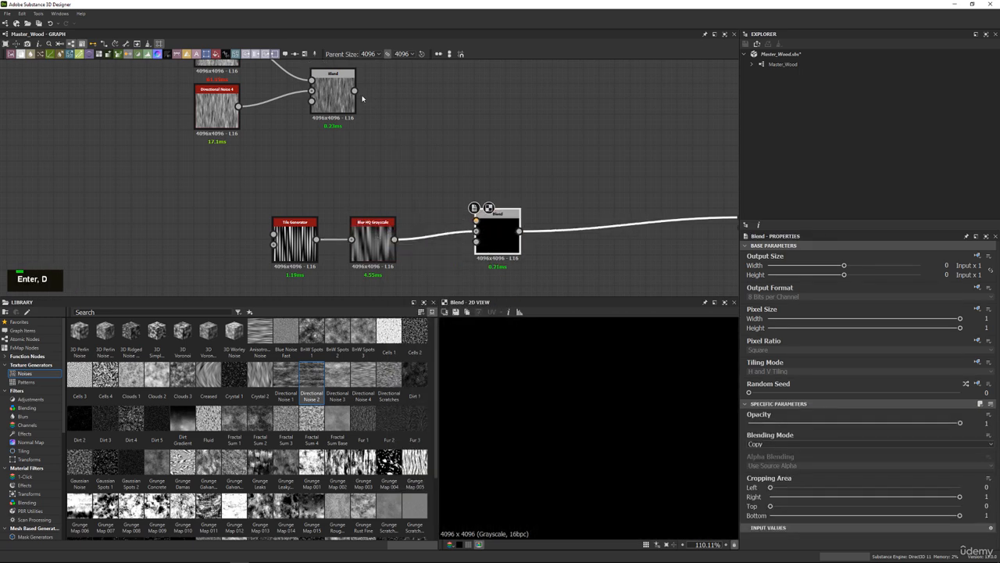
Connect the directional noise Blend to the new Blend's Foreground, place the new node between both branches, and preview it.
{"action": "left_click_drag", "start_coordinate": [356, 90], "coordinate": [463, 168]}
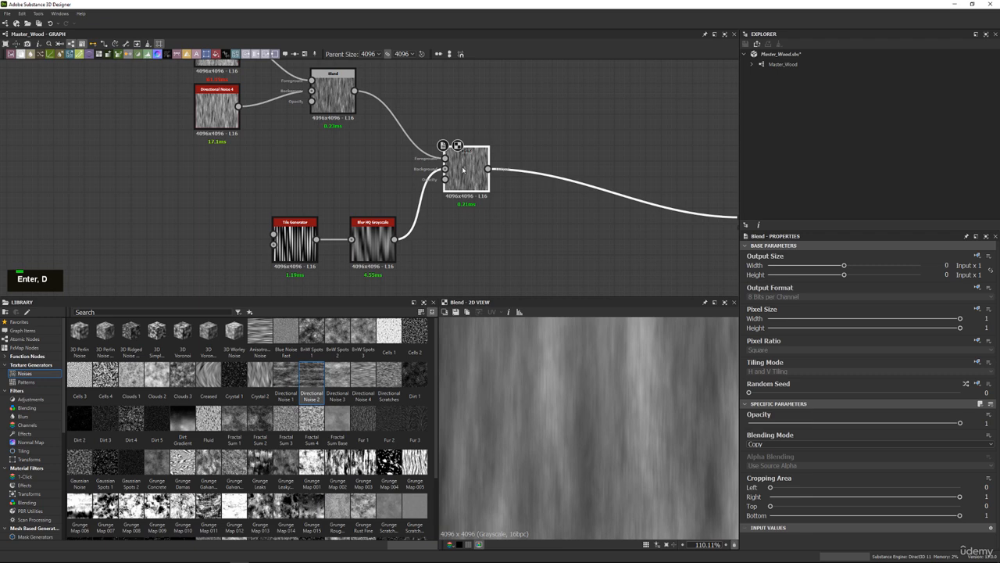
{"action": "double_click", "coordinate": [463, 168]}
{"action": "scroll", "coordinate": [605, 399], "scroll_direction": "up", "scroll_amount": 2}
Try the Multiply, Overlay, Min (Darken) and Max (Lighten) blending modes on the Blend that combines the noises with the blurred stripes.
{"action": "left_click", "coordinate": [778, 445]}
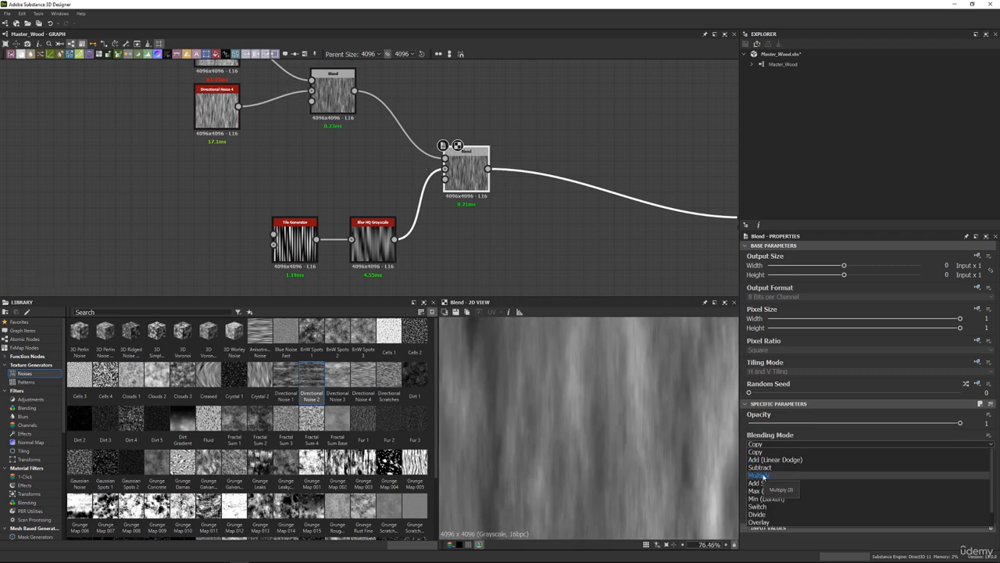
{"action": "left_click", "coordinate": [762, 476]}
{"action": "scroll", "coordinate": [618, 430], "scroll_direction": "down", "scroll_amount": 5}
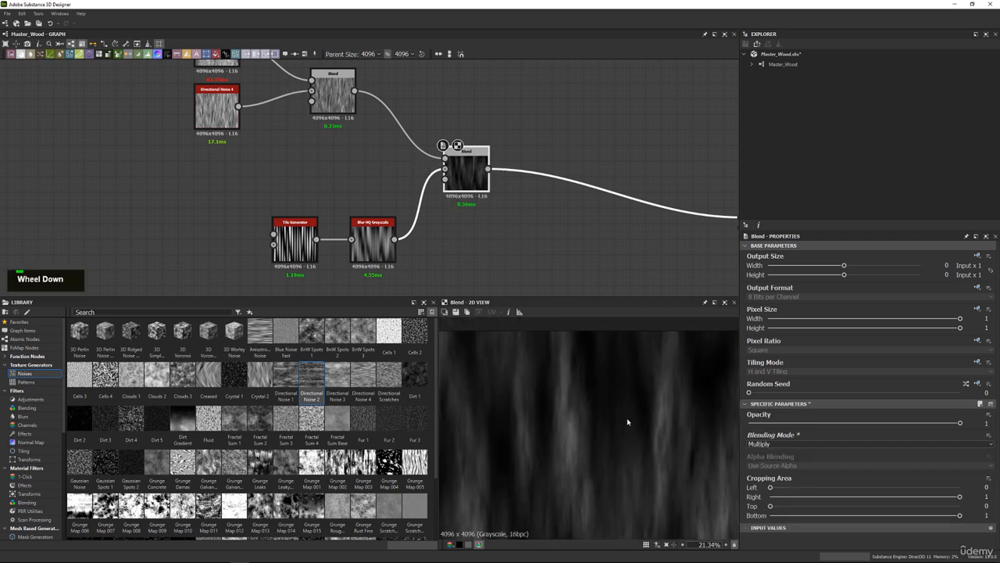
{"action": "left_click", "coordinate": [767, 445]}
{"action": "left_click", "coordinate": [768, 508]}
{"action": "scroll", "coordinate": [611, 421], "scroll_direction": "up", "scroll_amount": 2}
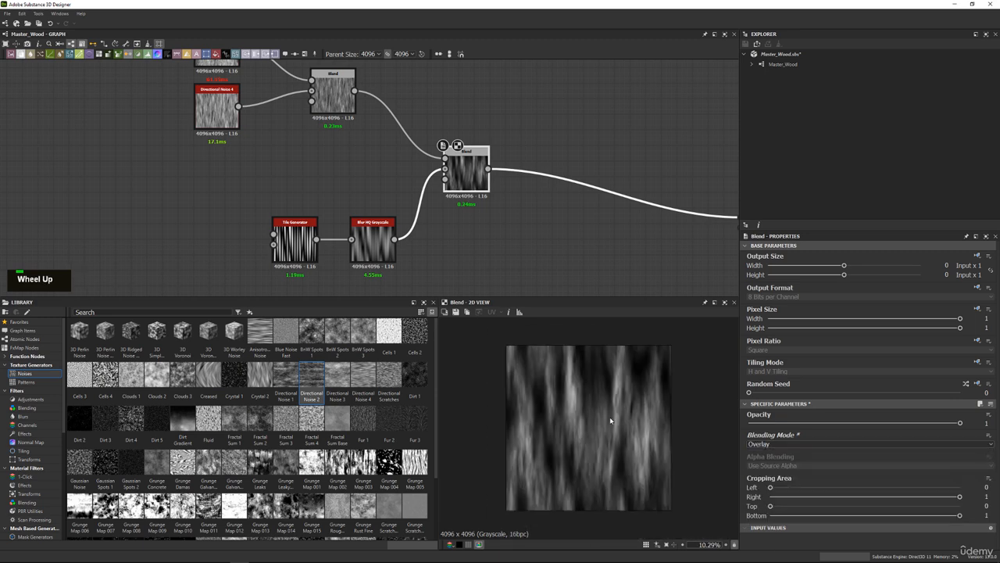
{"action": "scroll", "coordinate": [610, 420], "scroll_direction": "up", "scroll_amount": 1}
{"action": "double_click", "coordinate": [762, 444]}
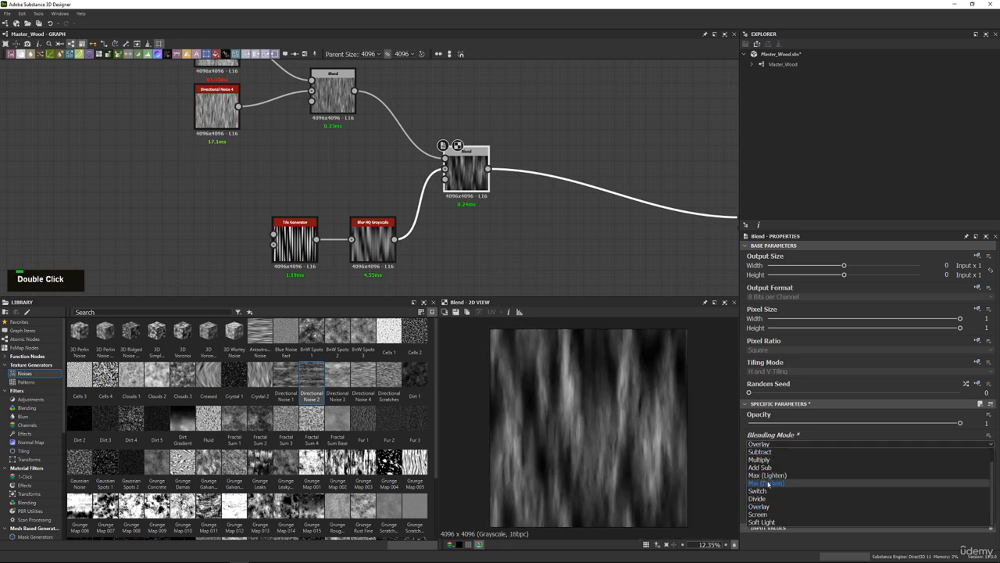
{"action": "left_click", "coordinate": [768, 483]}
{"action": "scroll", "coordinate": [654, 403], "scroll_direction": "up", "scroll_amount": 2}
{"action": "left_click", "coordinate": [773, 444]}
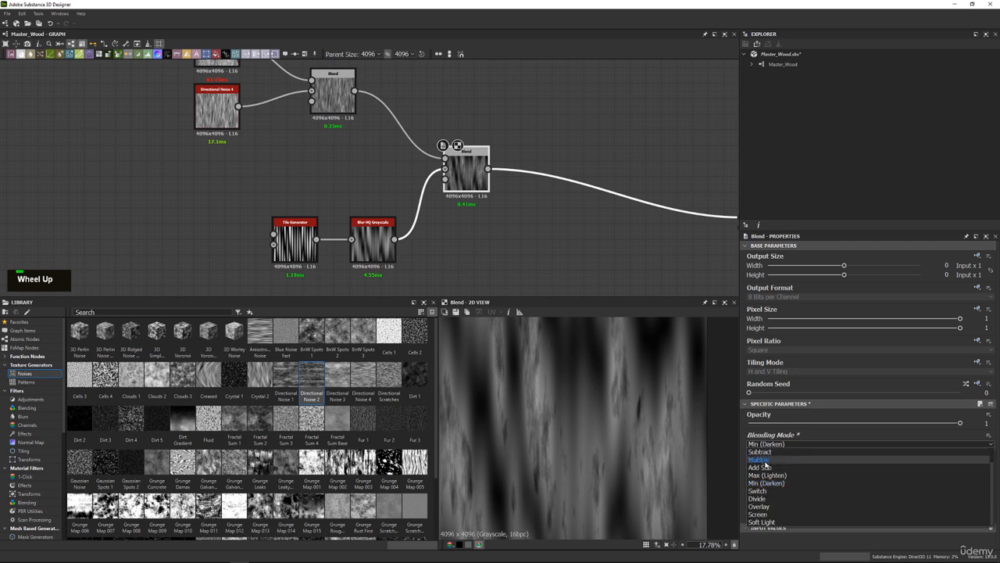
{"action": "left_click", "coordinate": [769, 473]}
Set the Blend of noises and blurred stripes to Multiply with an Opacity of 0.26.
{"action": "left_click", "coordinate": [763, 444]}
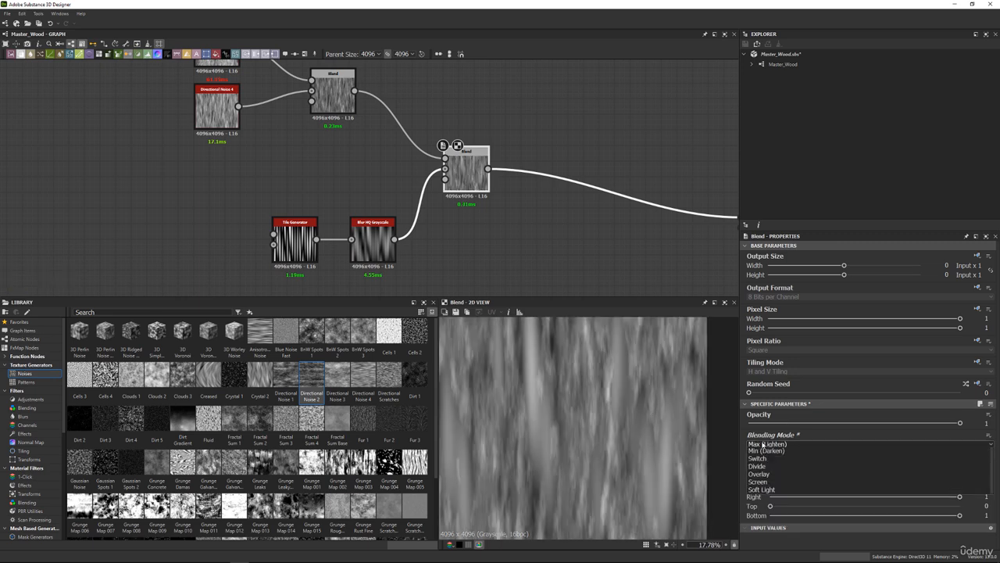
{"action": "left_click", "coordinate": [758, 461]}
{"action": "left_click", "coordinate": [758, 423]}
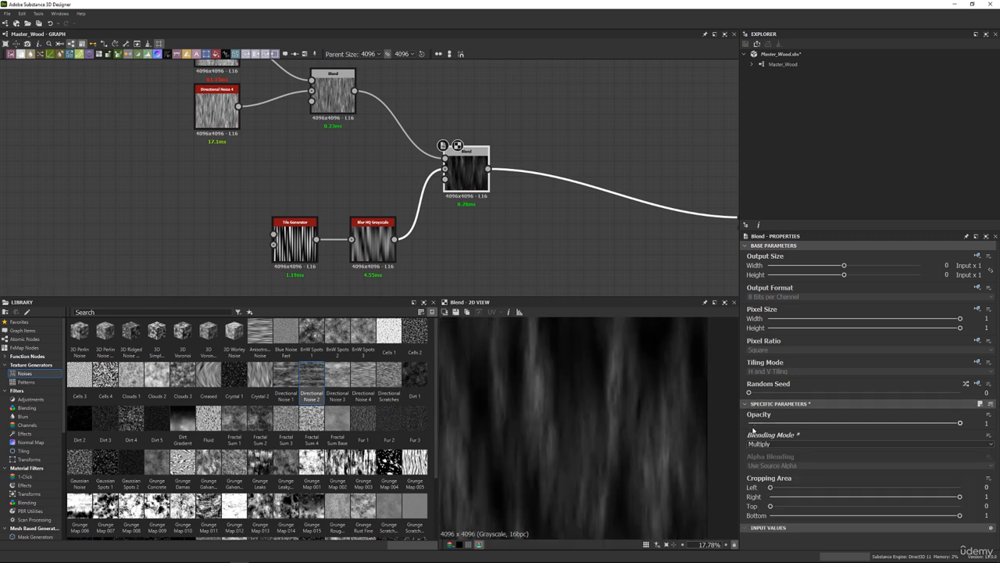
{"action": "scroll", "coordinate": [758, 423], "scroll_direction": "up", "scroll_amount": 7}
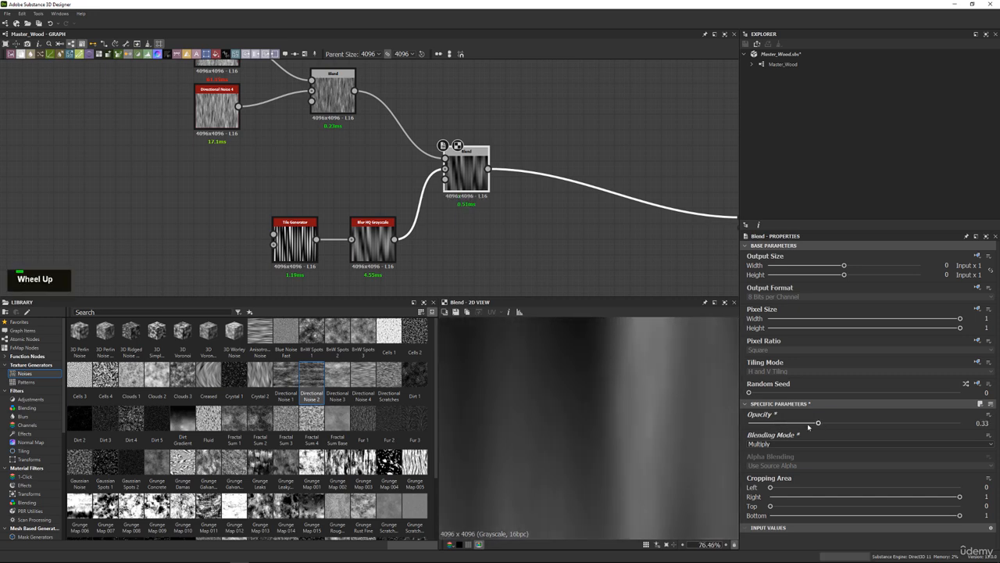
{"action": "scroll", "coordinate": [782, 425], "scroll_direction": "up", "scroll_amount": 14}
{"action": "scroll", "coordinate": [594, 430], "scroll_direction": "down", "scroll_amount": 5}
Move Gradient (Dynamic) farther from the final Blend, level with it, and insert a Levels node between them.
{"action": "middle_click_drag", "start_coordinate": [614, 231], "coordinate": [379, 221]}
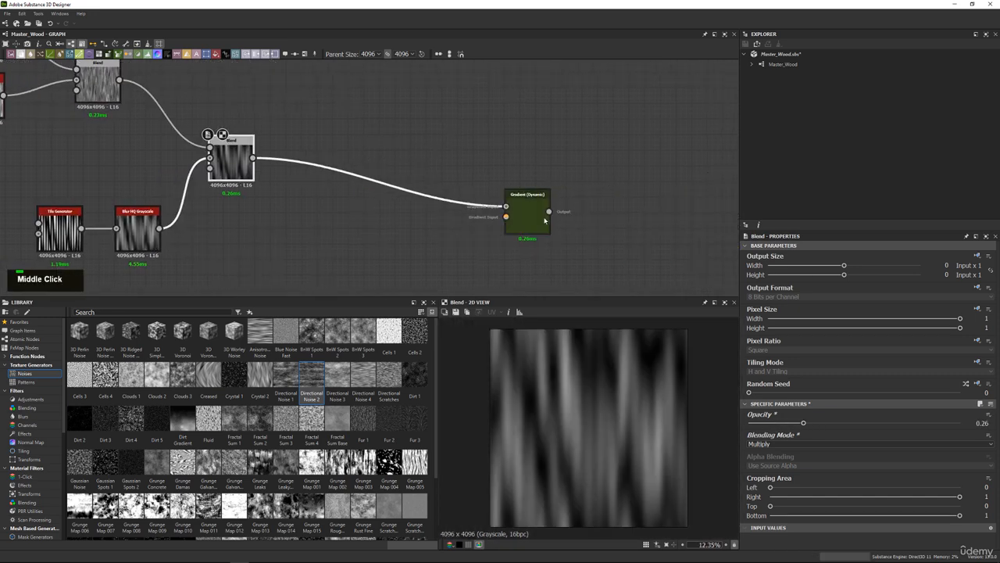
{"action": "left_click_drag", "start_coordinate": [531, 215], "coordinate": [585, 171]}
{"action": "double_click", "coordinate": [229, 156]}
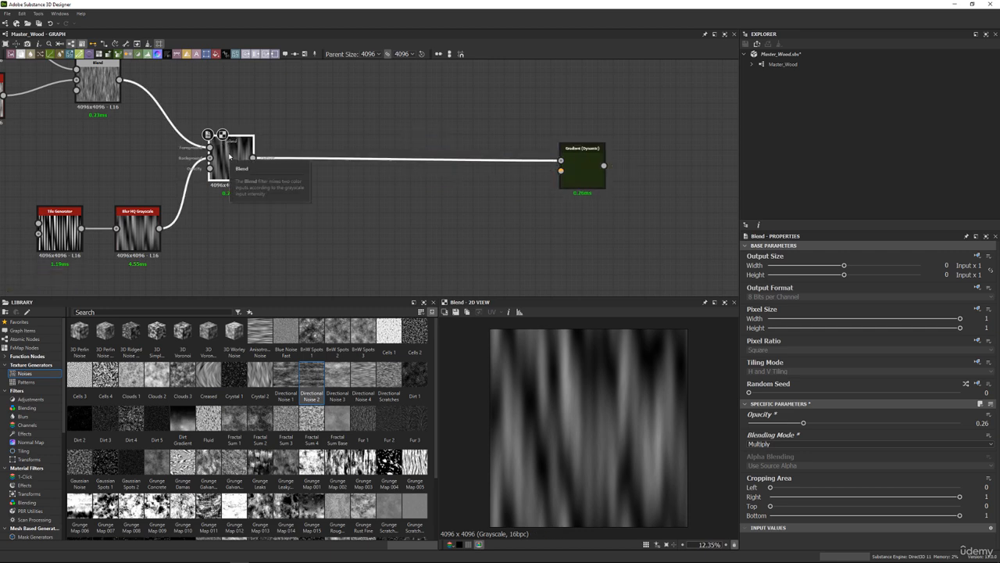
{"action": "middle_click_drag", "start_coordinate": [346, 141], "coordinate": [358, 151]}
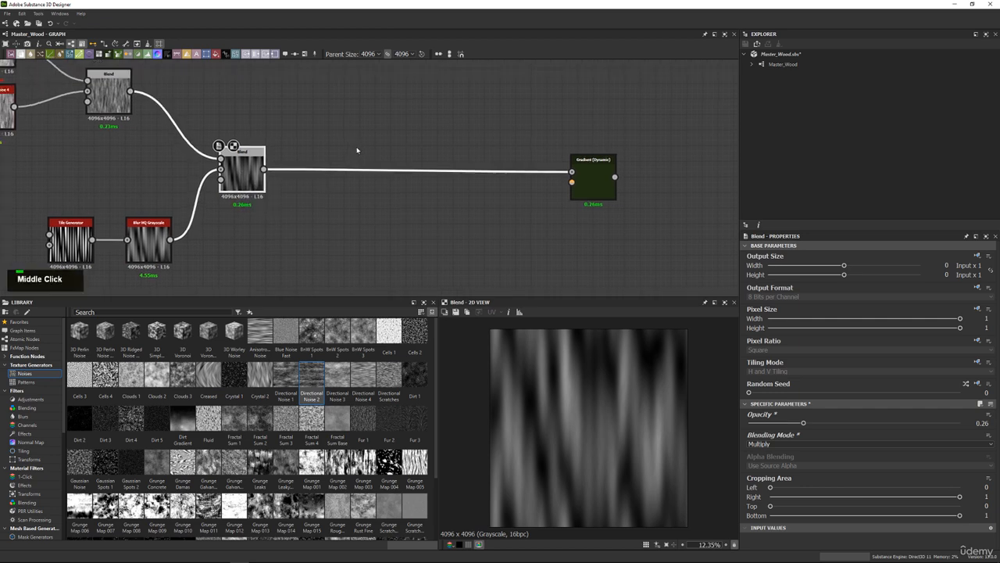
{"action": "key", "text": "space"}
{"action": "type", "text": "el"}
{"action": "key", "text": "Return"}
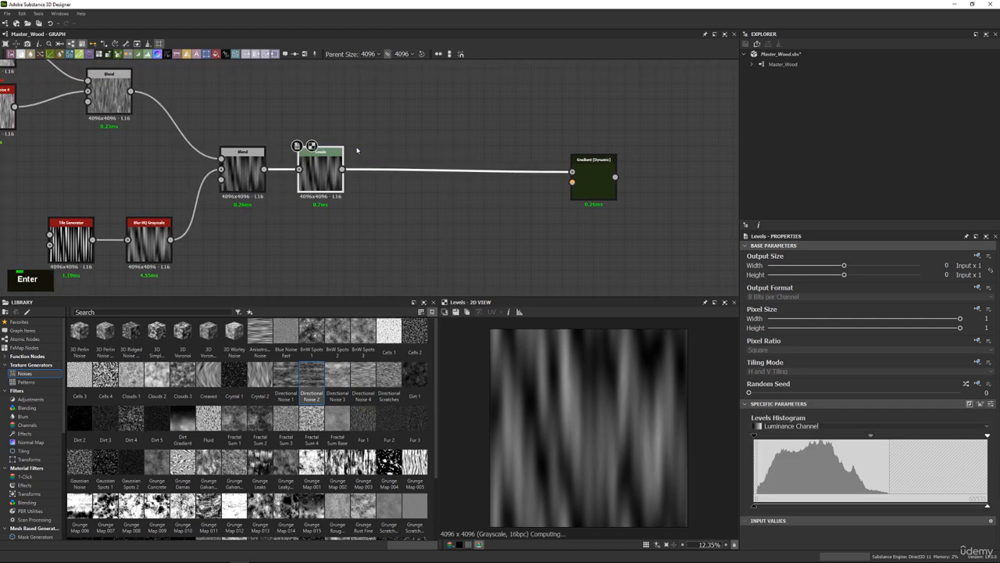
Lower the Levels node's input white point to the end of the histogram data and its output white point to the same position.
{"action": "scroll", "coordinate": [767, 445], "scroll_direction": "down", "scroll_amount": 1}
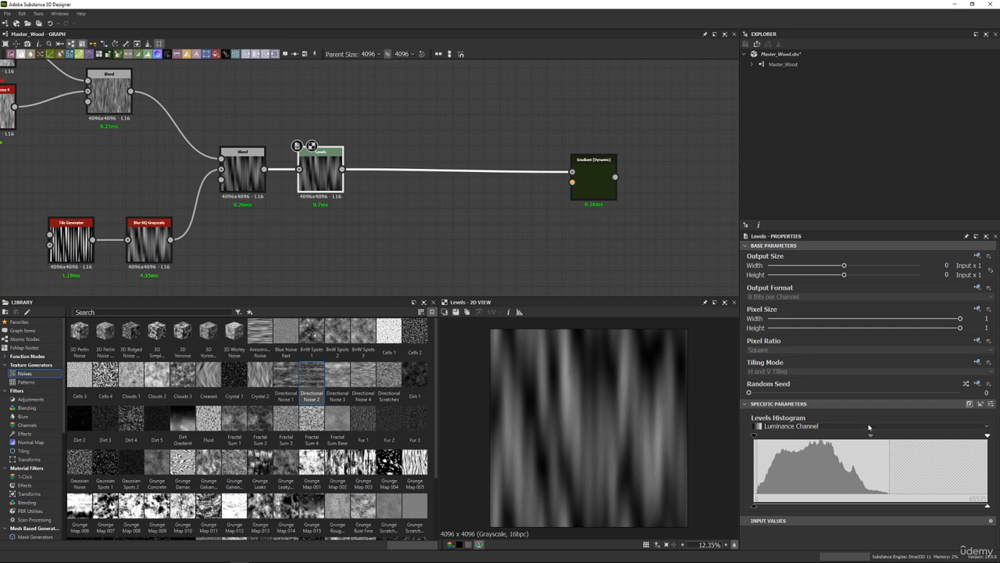
{"action": "left_click_drag", "start_coordinate": [983, 441], "coordinate": [889, 438]}
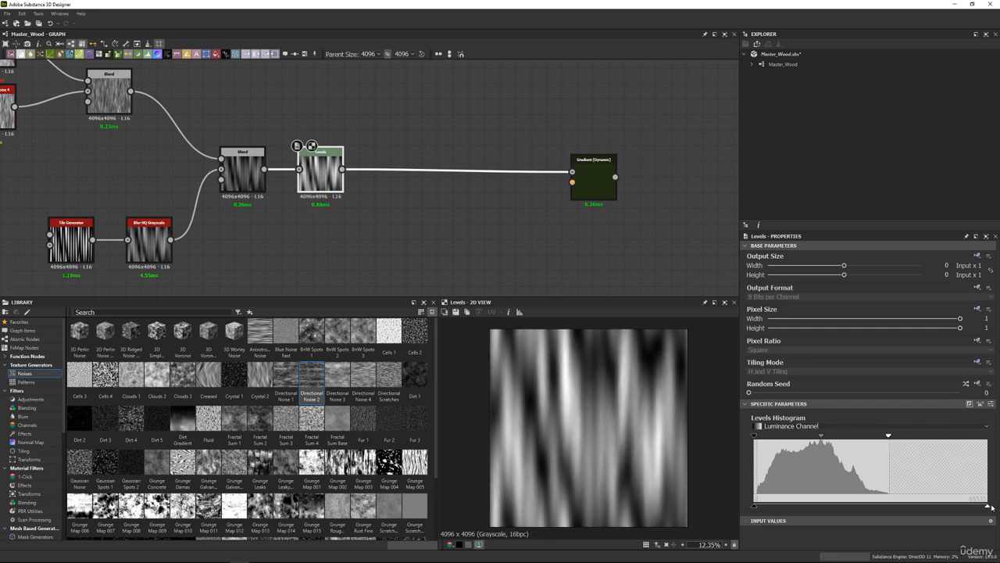
{"action": "left_click_drag", "start_coordinate": [989, 506], "coordinate": [890, 505]}
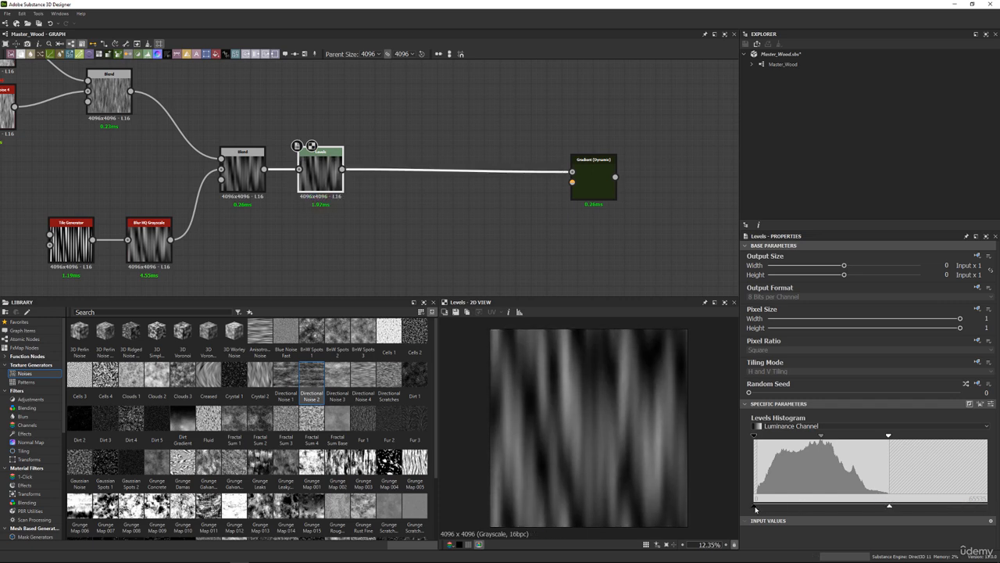
Raise the Levels node's output black point slightly, fine-tune the input white point, and check the softened contrast in the 2D view.
{"action": "left_click_drag", "start_coordinate": [749, 508], "coordinate": [790, 508]}
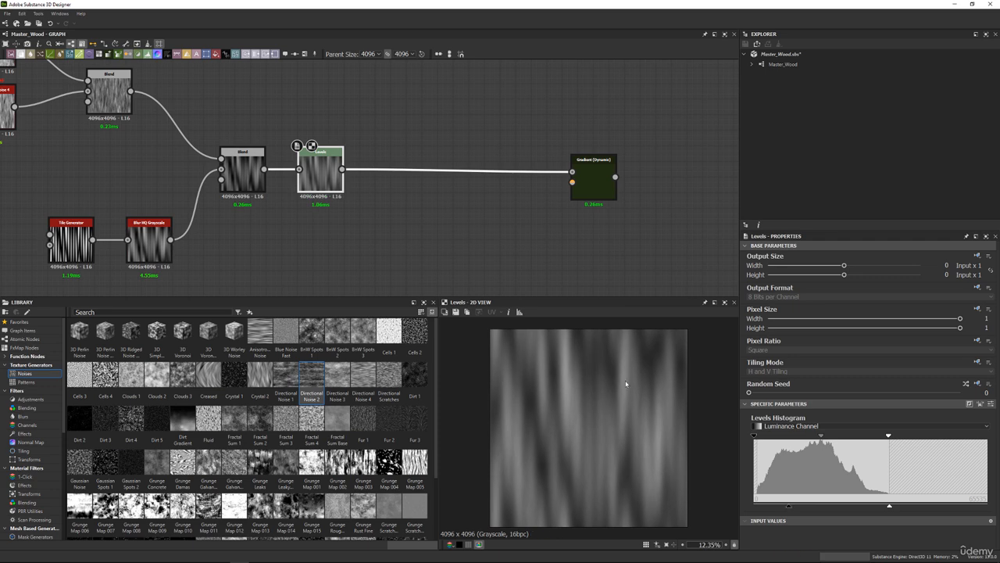
{"action": "scroll", "coordinate": [628, 383], "scroll_direction": "up", "scroll_amount": 2}
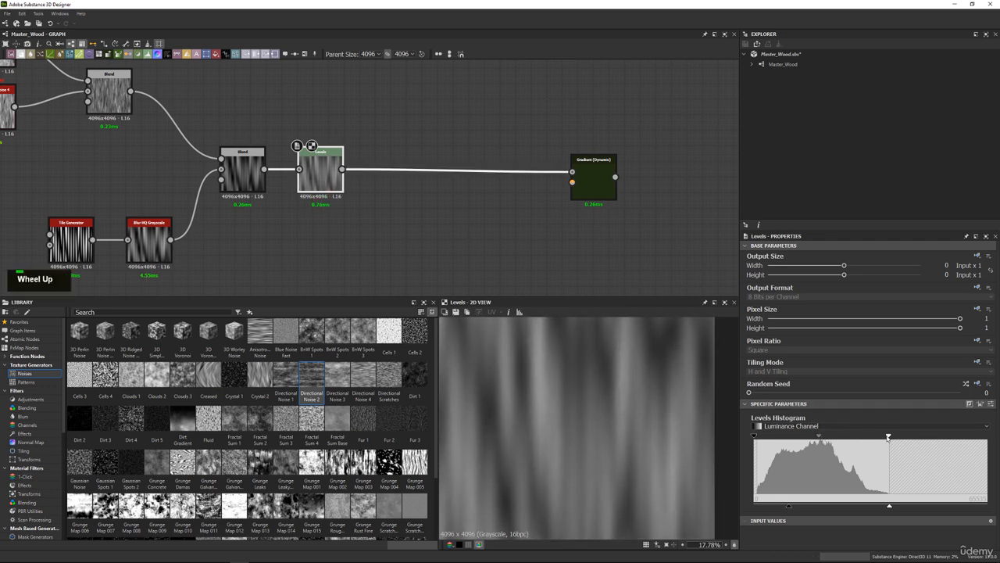
{"action": "mouse_move", "coordinate": [889, 438]}
{"action": "left_mouse_down"}
{"action": "mouse_move", "coordinate": [869, 436]}
{"action": "mouse_move", "coordinate": [887, 436]}
{"action": "left_mouse_up"}
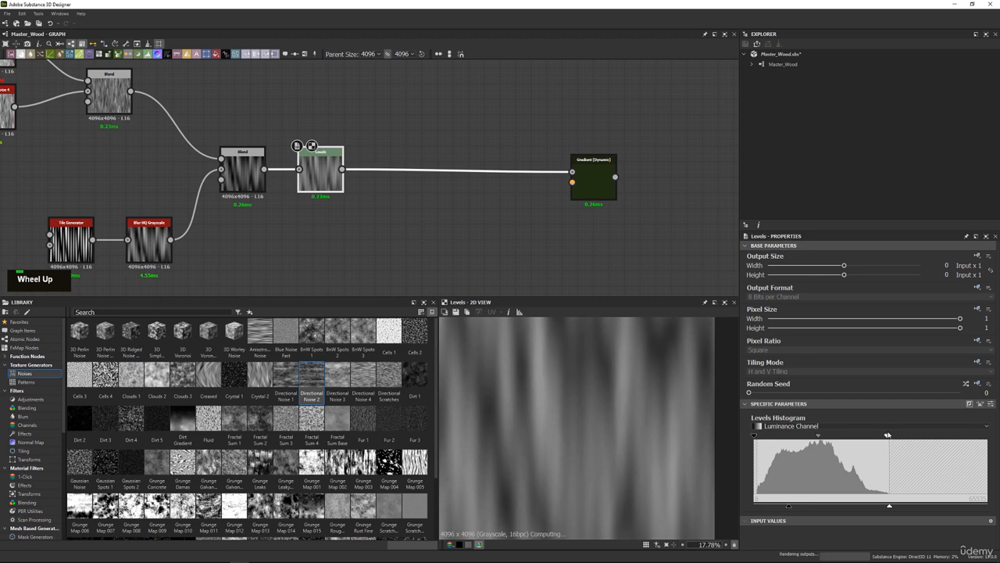
{"action": "scroll", "coordinate": [567, 367], "scroll_direction": "down", "scroll_amount": 2}
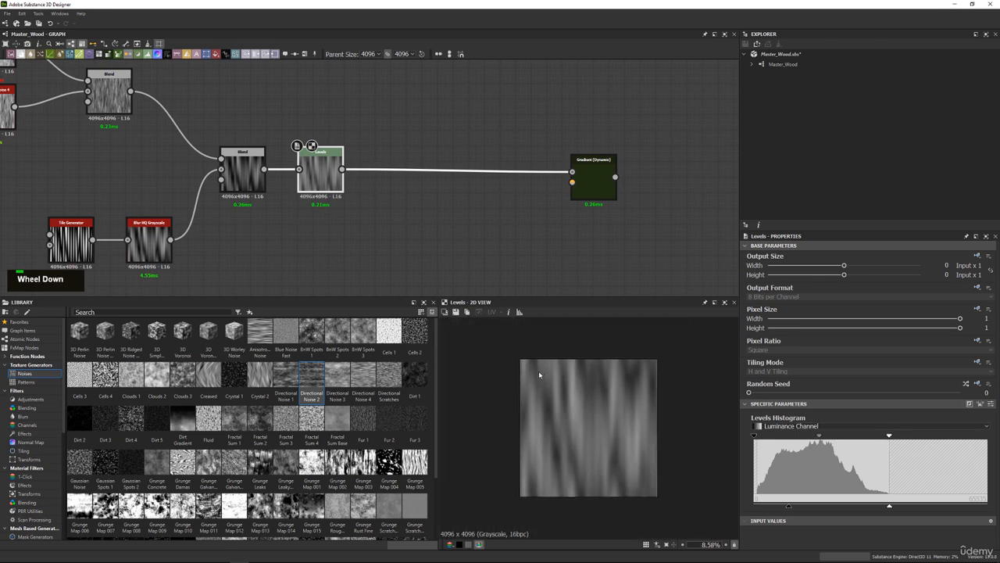
Compare the outputs of the final Blend and the Levels node in the 2D view, zooming in on the streaks.
{"action": "scroll", "coordinate": [547, 368], "scroll_direction": "up", "scroll_amount": 1}
{"action": "middle_click_drag", "start_coordinate": [246, 175], "coordinate": [297, 201]}
{"action": "double_click", "coordinate": [297, 201]}
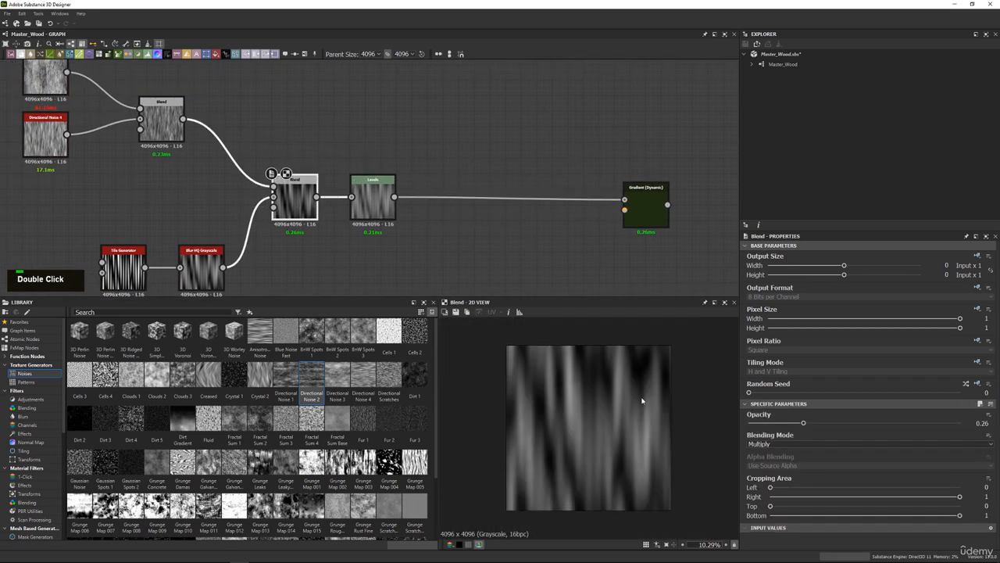
{"action": "scroll", "coordinate": [661, 346], "scroll_direction": "up", "scroll_amount": 3}
{"action": "double_click", "coordinate": [373, 197]}
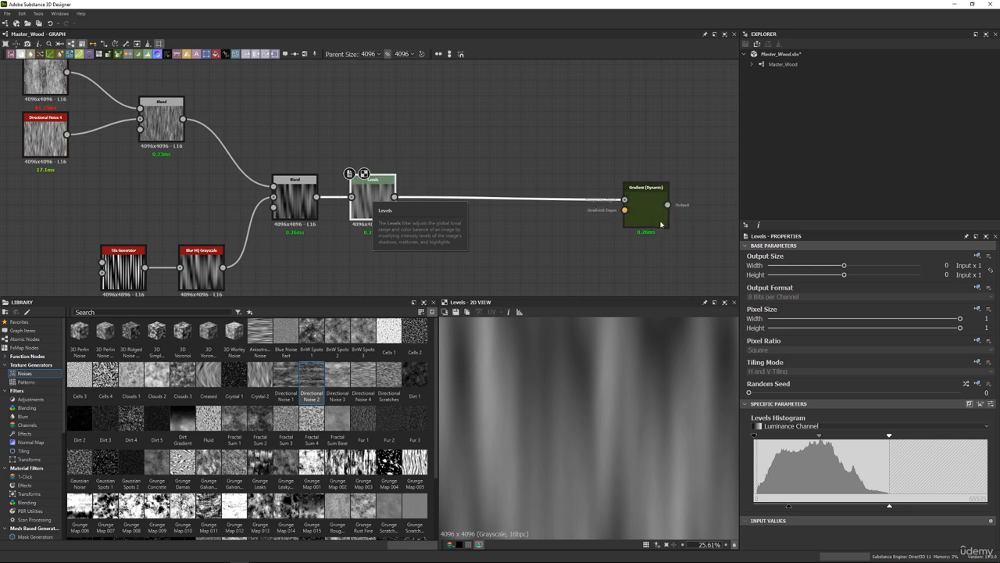
Move Gradient (Dynamic) closer to the Levels node and preview the Levels output.
{"action": "left_click_drag", "start_coordinate": [654, 218], "coordinate": [553, 211]}
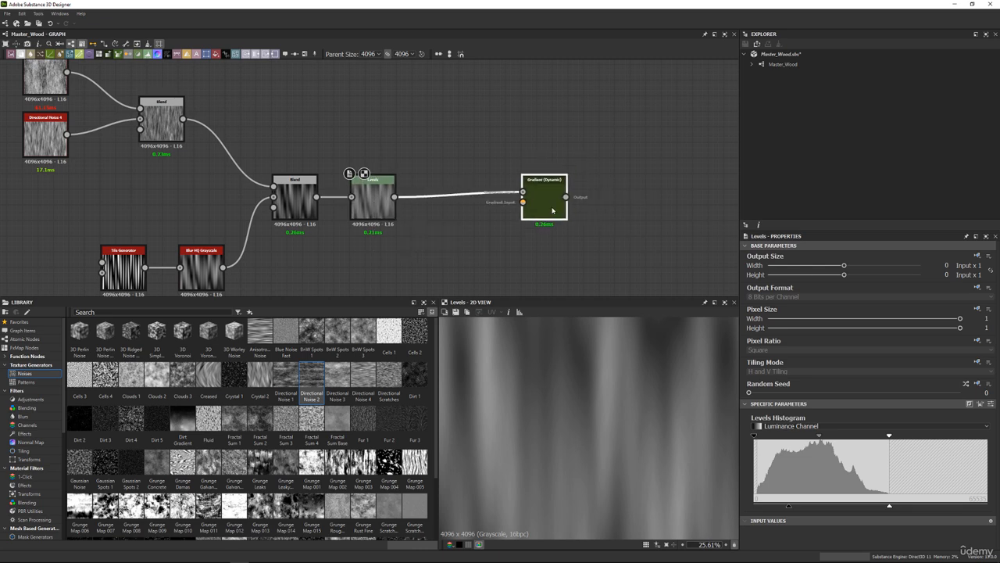
{"action": "double_click", "coordinate": [373, 205]}
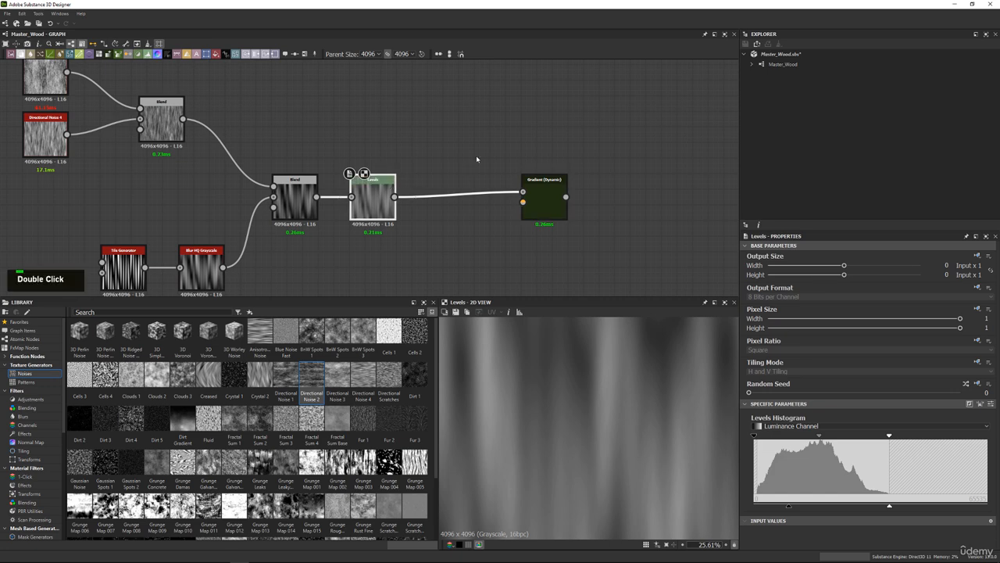
{"action": "middle_click_drag", "start_coordinate": [476, 155], "coordinate": [459, 176]}
{"action": "middle_click_drag", "start_coordinate": [418, 139], "coordinate": [422, 164]}
{"action": "left_click_drag", "start_coordinate": [519, 236], "coordinate": [536, 236]}
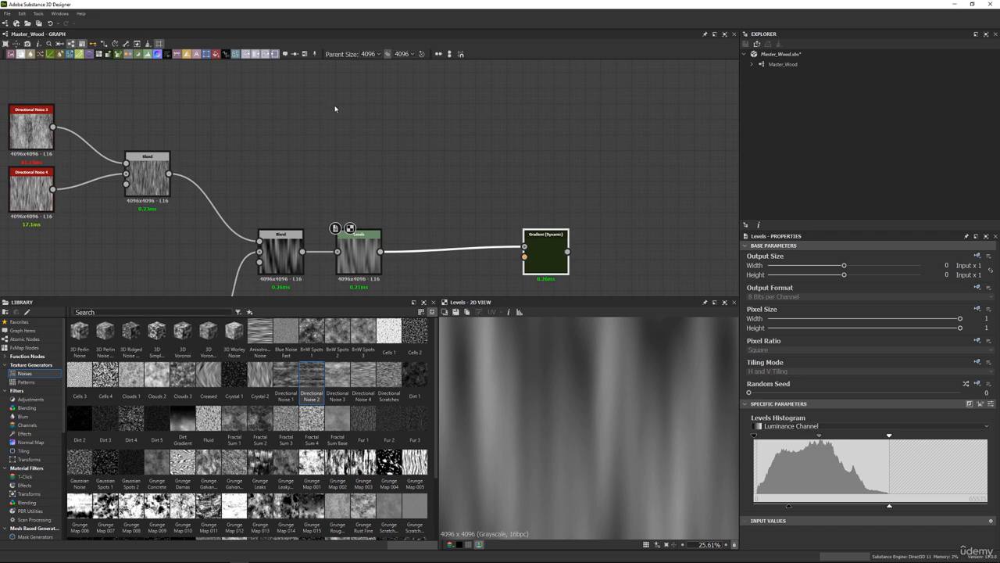
Add a second Tile Generator from the library patterns above the Levels node and enlarge the 2D view area.
{"action": "left_click", "coordinate": [25, 381]}
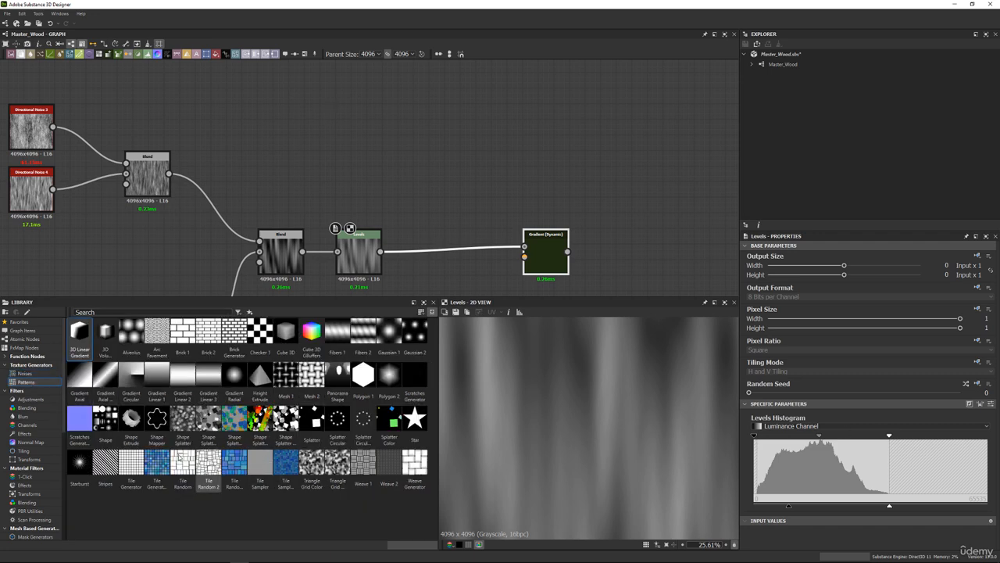
{"action": "left_click_drag", "start_coordinate": [130, 465], "coordinate": [334, 121]}
{"action": "scroll", "coordinate": [645, 419], "scroll_direction": "down", "scroll_amount": 3}
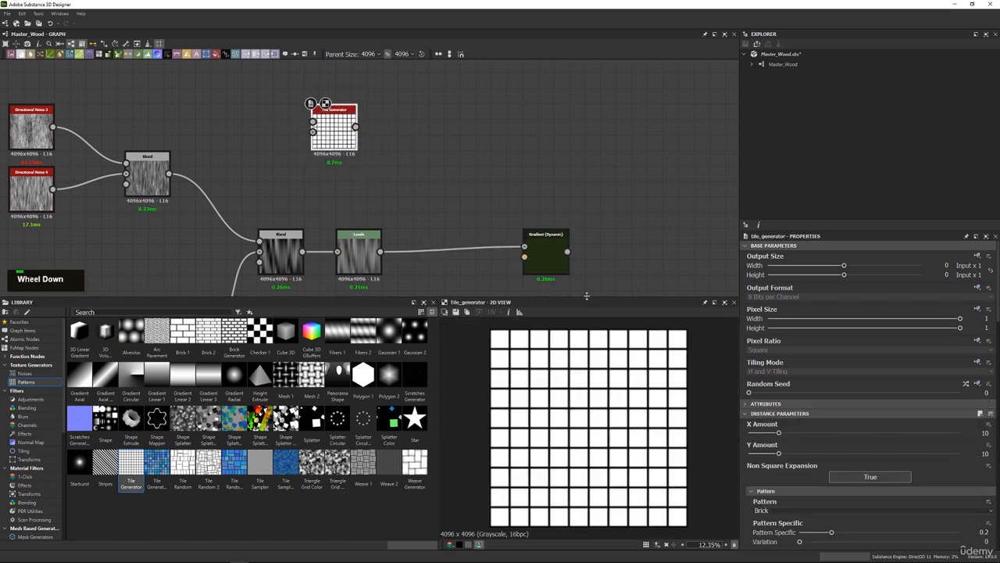
{"action": "left_click_drag", "start_coordinate": [588, 300], "coordinate": [588, 265]}
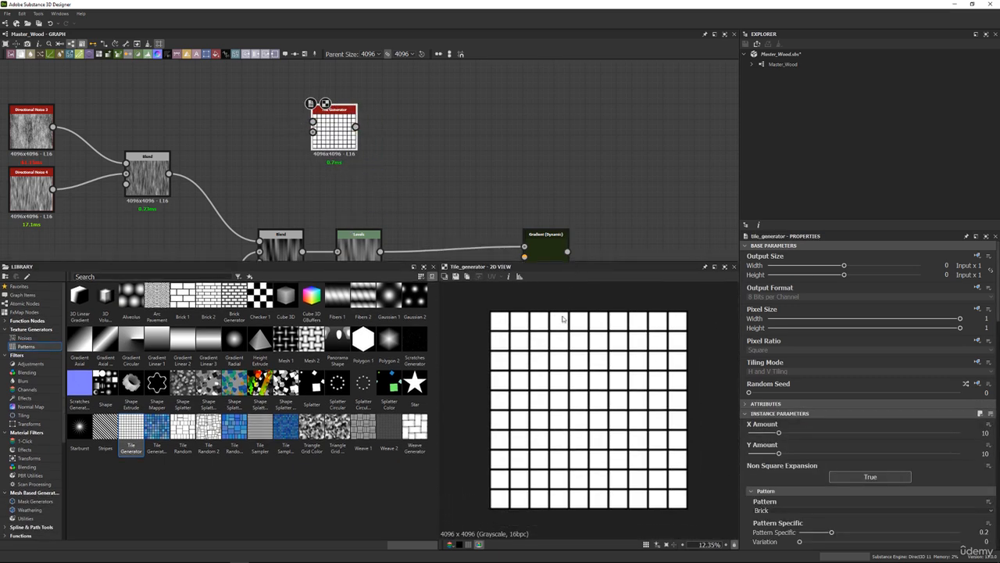
{"action": "scroll", "coordinate": [532, 230], "scroll_direction": "down", "scroll_amount": 1}
{"action": "scroll", "coordinate": [529, 229], "scroll_direction": "up", "scroll_amount": 1}
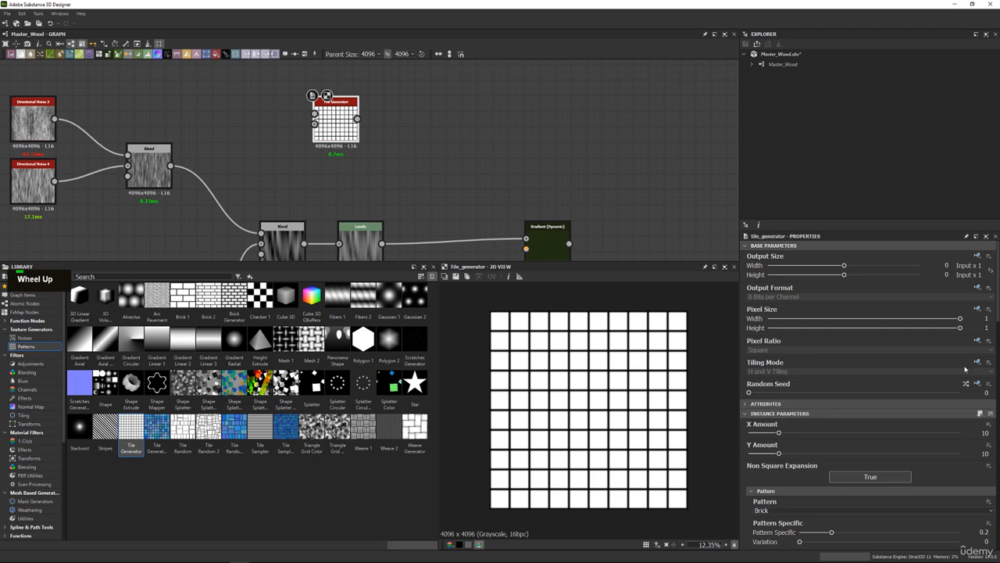
Set the new Tile Generator's Pattern to Gradation, with a Y Amount of 1 and an X Amount of 4.
{"action": "scroll", "coordinate": [922, 399], "scroll_direction": "down", "scroll_amount": 1}
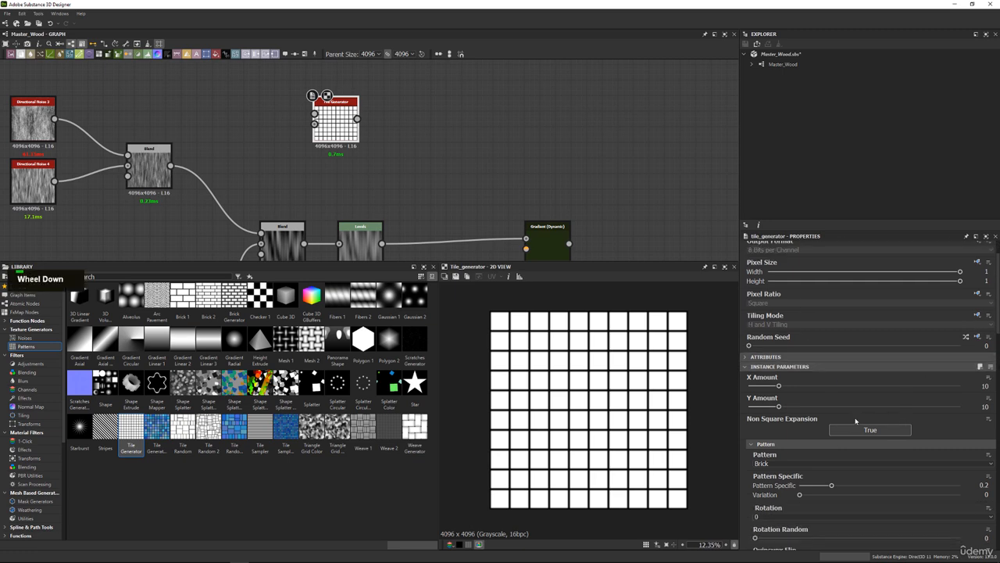
{"action": "left_click", "coordinate": [772, 464]}
{"action": "left_click", "coordinate": [772, 464]}
{"action": "scroll", "coordinate": [772, 465], "scroll_direction": "up", "scroll_amount": 8}
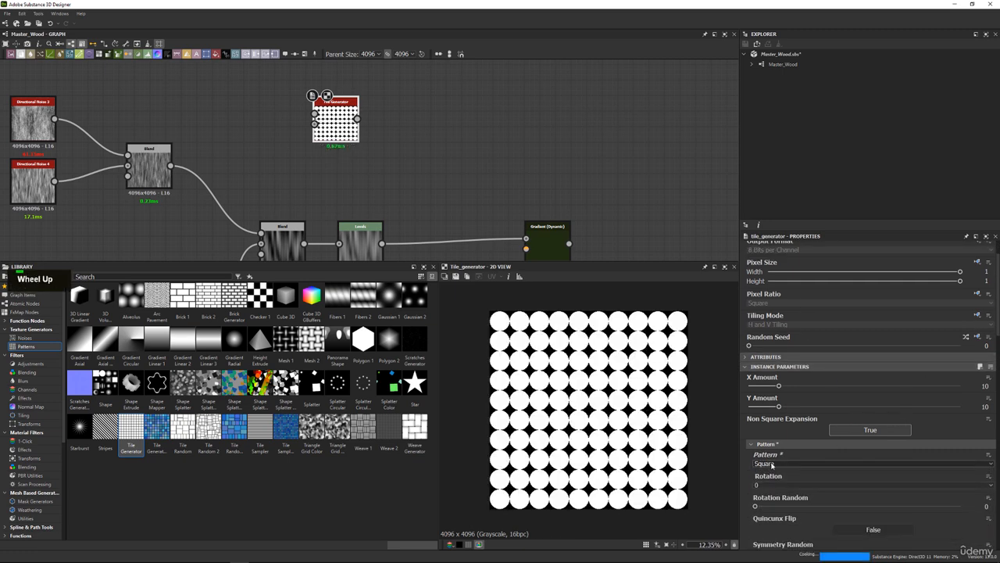
{"action": "scroll", "coordinate": [772, 464], "scroll_direction": "down", "scroll_amount": 4}
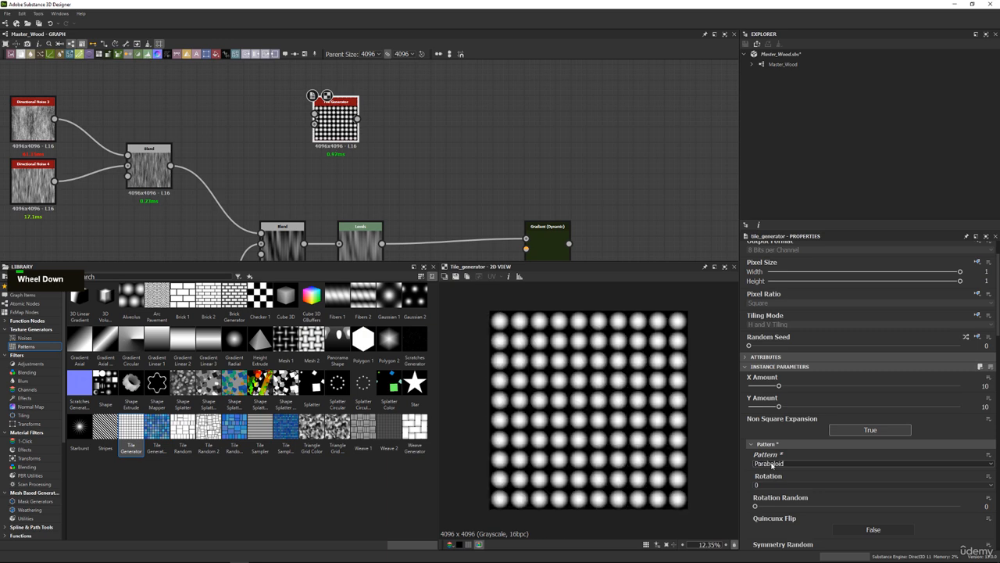
{"action": "scroll", "coordinate": [772, 464], "scroll_direction": "down", "scroll_amount": 4}
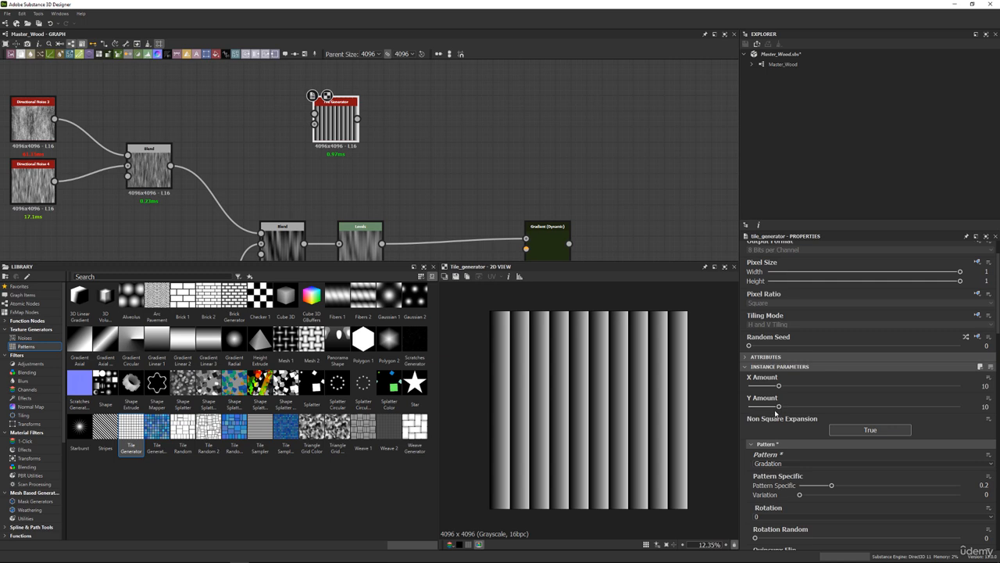
{"action": "left_click_drag", "start_coordinate": [780, 407], "coordinate": [566, 396]}
{"action": "left_click_drag", "start_coordinate": [779, 386], "coordinate": [758, 385]}
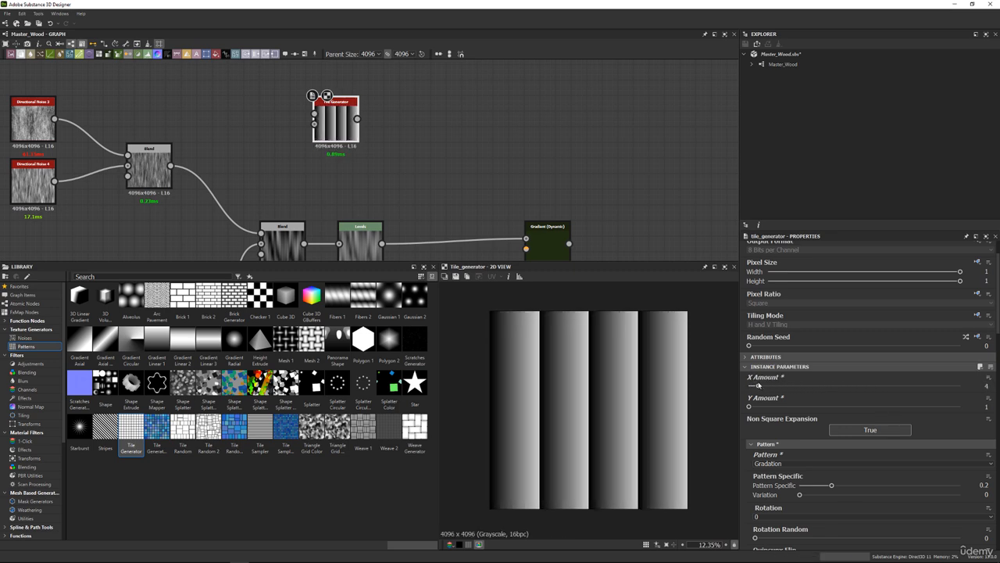
Switch to the reference image board and examine the shrine photos and wooden plank close-ups for plank layout and grain.
{"action": "right_click_drag", "start_coordinate": [501, 0], "coordinate": [469, 205]}
{"action": "scroll", "coordinate": [473, 208], "scroll_direction": "down", "scroll_amount": 10}
{"action": "middle_click_drag", "start_coordinate": [825, 318], "coordinate": [323, 196]}
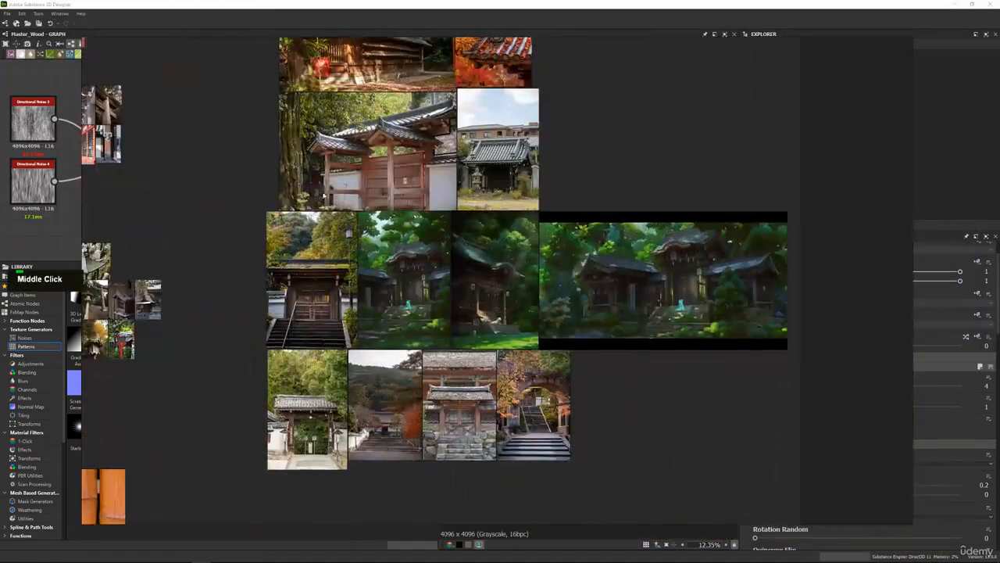
{"action": "middle_click_drag", "start_coordinate": [477, 140], "coordinate": [516, 246]}
{"action": "scroll", "coordinate": [397, 168], "scroll_direction": "up", "scroll_amount": 7}
{"action": "scroll", "coordinate": [394, 196], "scroll_direction": "up", "scroll_amount": 5}
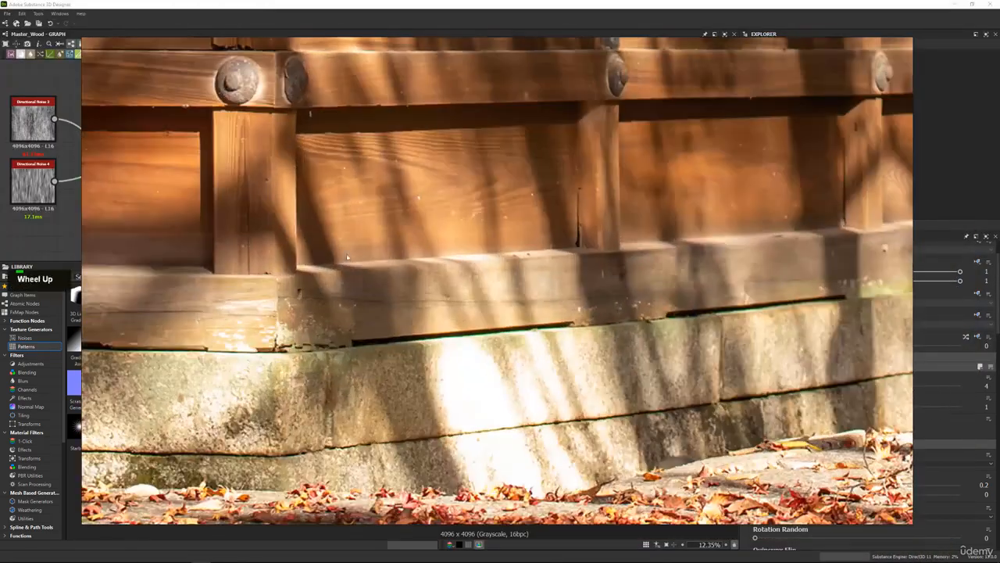
{"action": "scroll", "coordinate": [472, 175], "scroll_direction": "down", "scroll_amount": 10}
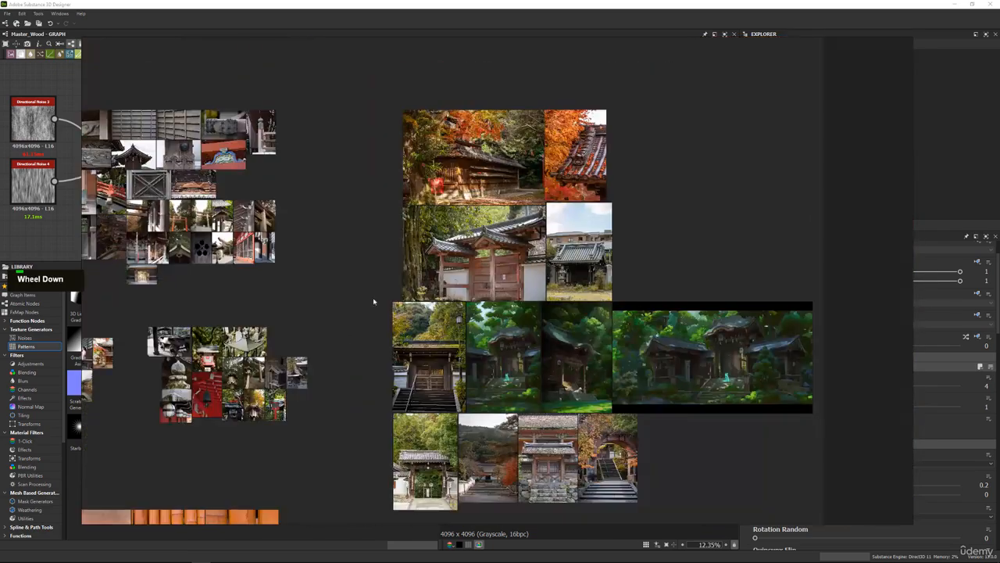
{"action": "middle_click_drag", "start_coordinate": [344, 407], "coordinate": [442, 312]}
{"action": "scroll", "coordinate": [442, 314], "scroll_direction": "up", "scroll_amount": 10}
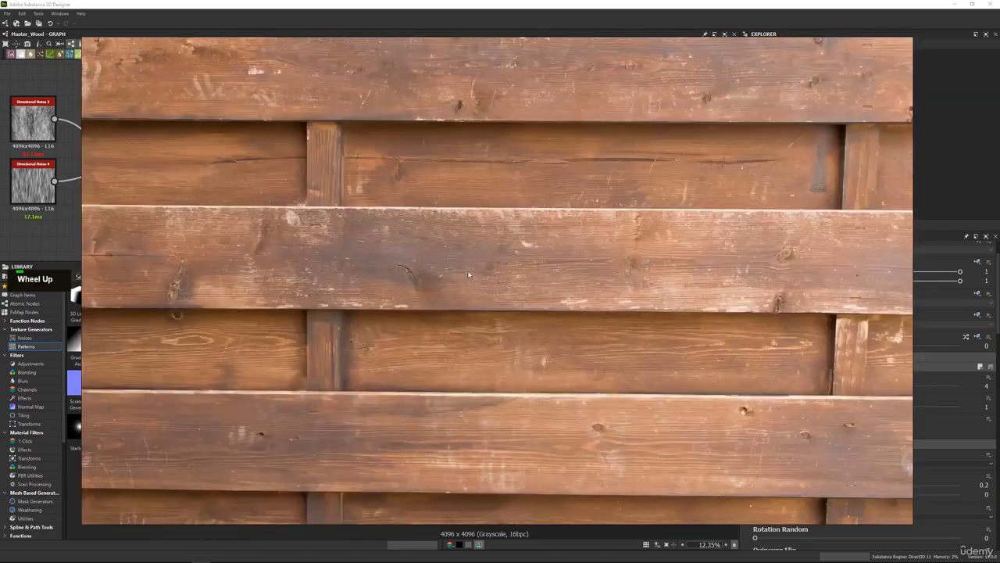
{"action": "scroll", "coordinate": [563, 209], "scroll_direction": "down", "scroll_amount": 10}
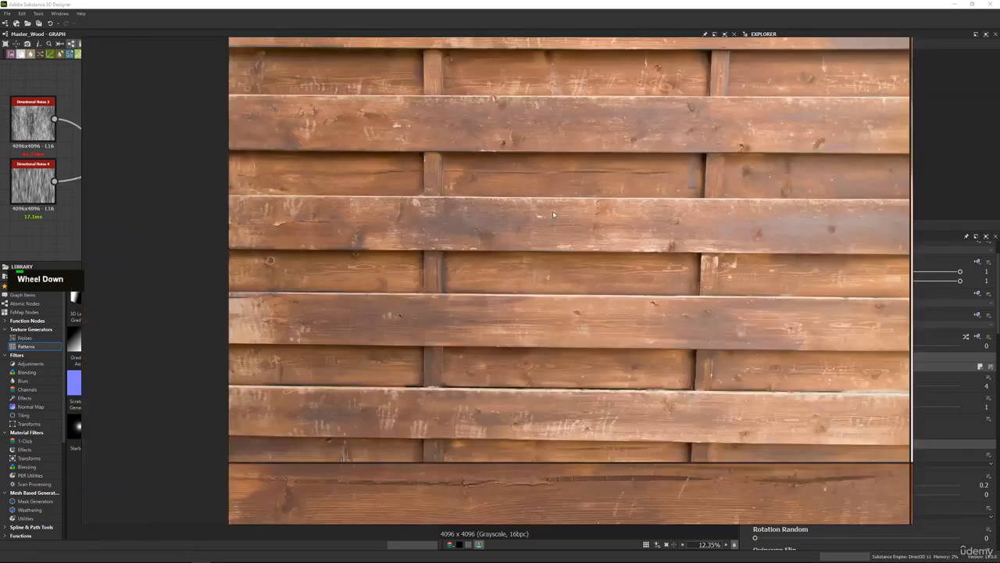
{"action": "middle_click_drag", "start_coordinate": [563, 210], "coordinate": [473, 306]}
{"action": "scroll", "coordinate": [477, 286], "scroll_direction": "up", "scroll_amount": 5}
{"action": "scroll", "coordinate": [454, 214], "scroll_direction": "up", "scroll_amount": 5}
{"action": "right_click_drag", "start_coordinate": [475, 326], "coordinate": [497, 0]}
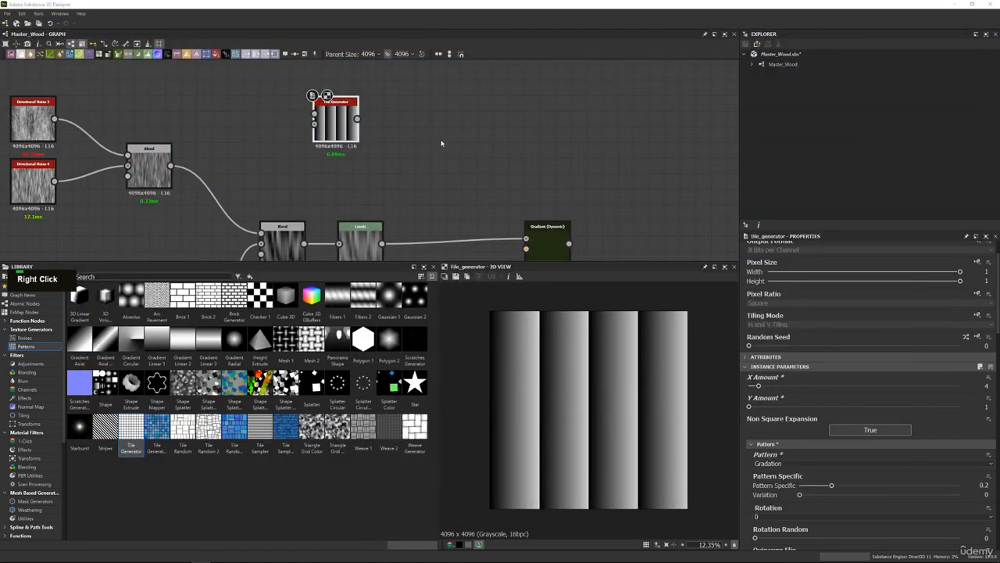
Set the new Tile Generator's X Amount to 14.
{"action": "double_click", "coordinate": [345, 123]}
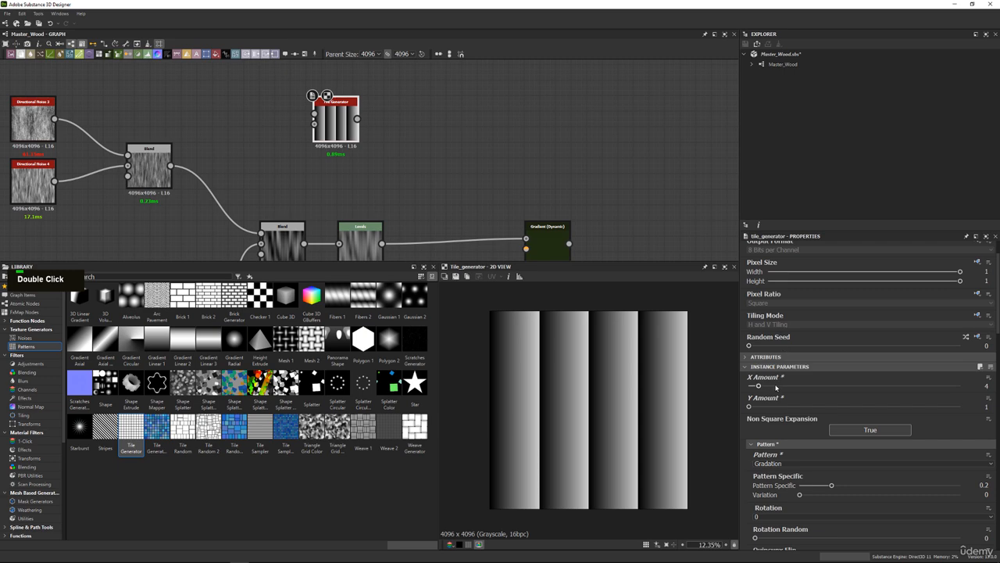
{"action": "mouse_move", "coordinate": [776, 386]}
{"action": "left_mouse_down"}
{"action": "mouse_move", "coordinate": [813, 386]}
{"action": "mouse_move", "coordinate": [783, 386]}
{"action": "mouse_move", "coordinate": [794, 386]}
{"action": "left_mouse_up"}
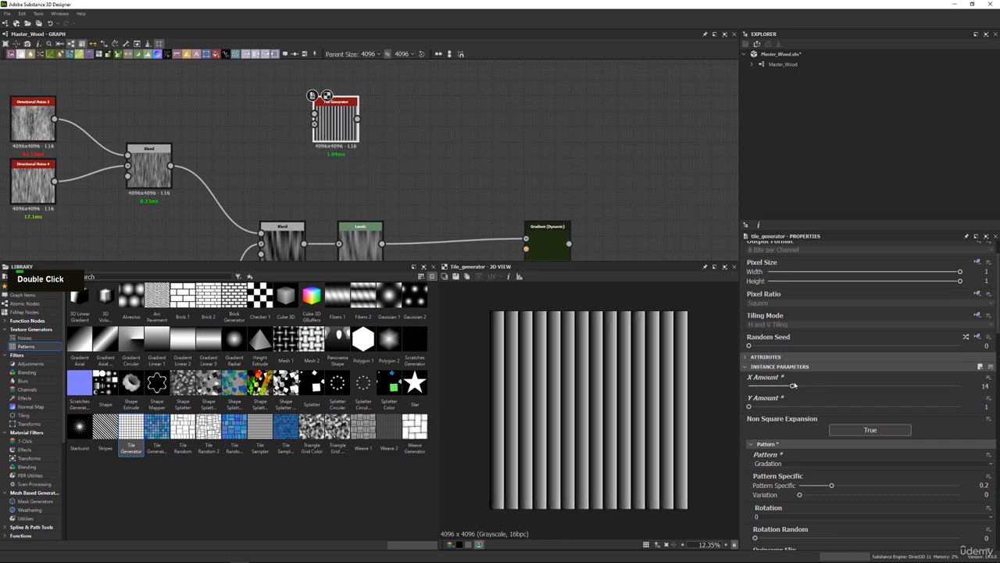
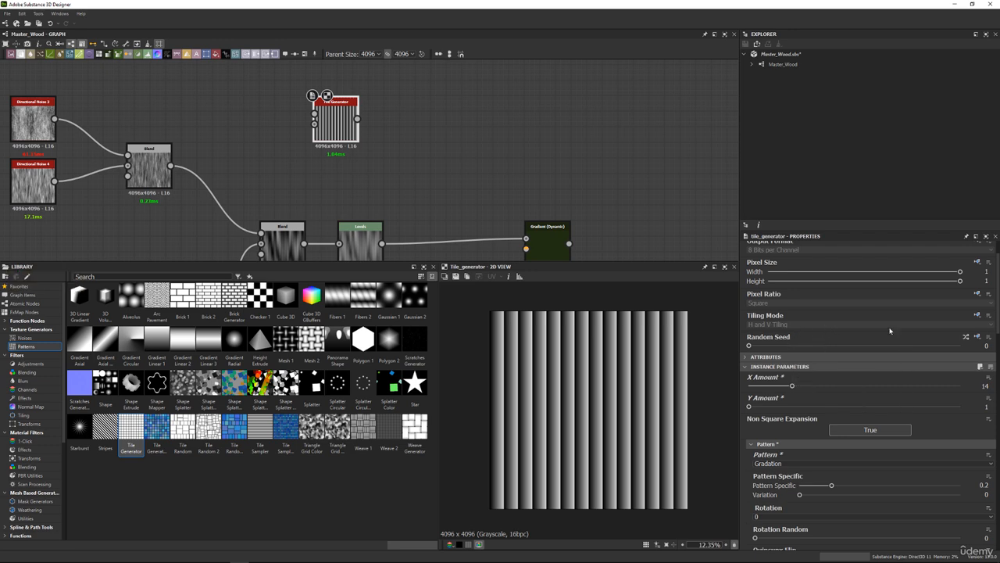
Set the new Tile Generator's Interstice X to 0.61 and its Random to 1 for varied stripe widths.
{"action": "scroll", "coordinate": [813, 406], "scroll_direction": "down", "scroll_amount": 6}
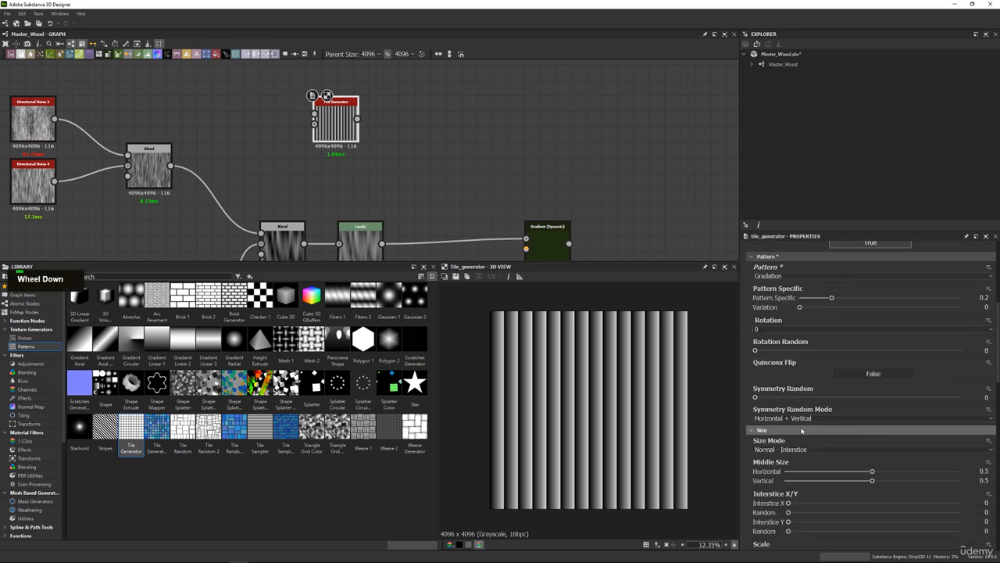
{"action": "scroll", "coordinate": [795, 445], "scroll_direction": "down", "scroll_amount": 1}
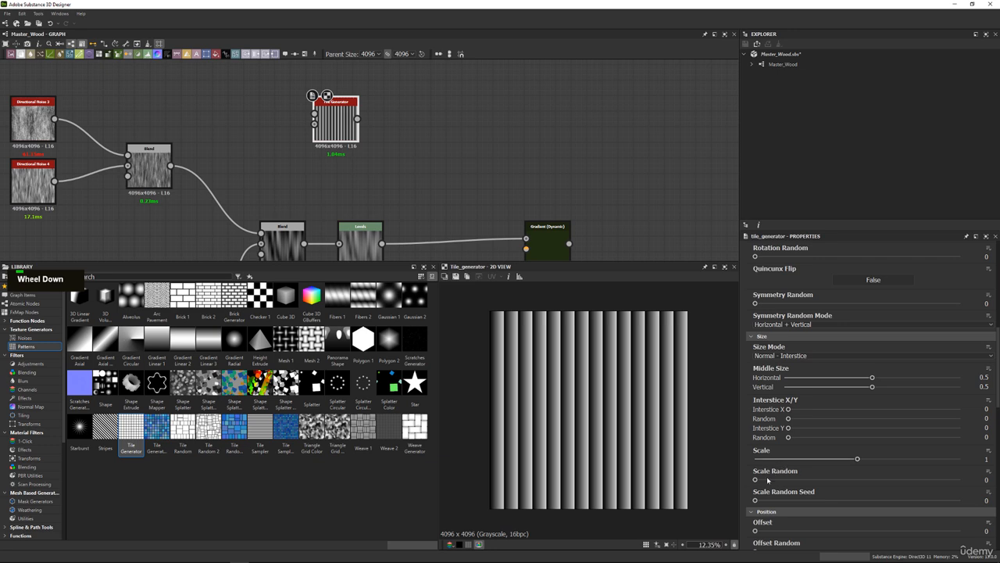
{"action": "left_click_drag", "start_coordinate": [789, 410], "coordinate": [894, 409]}
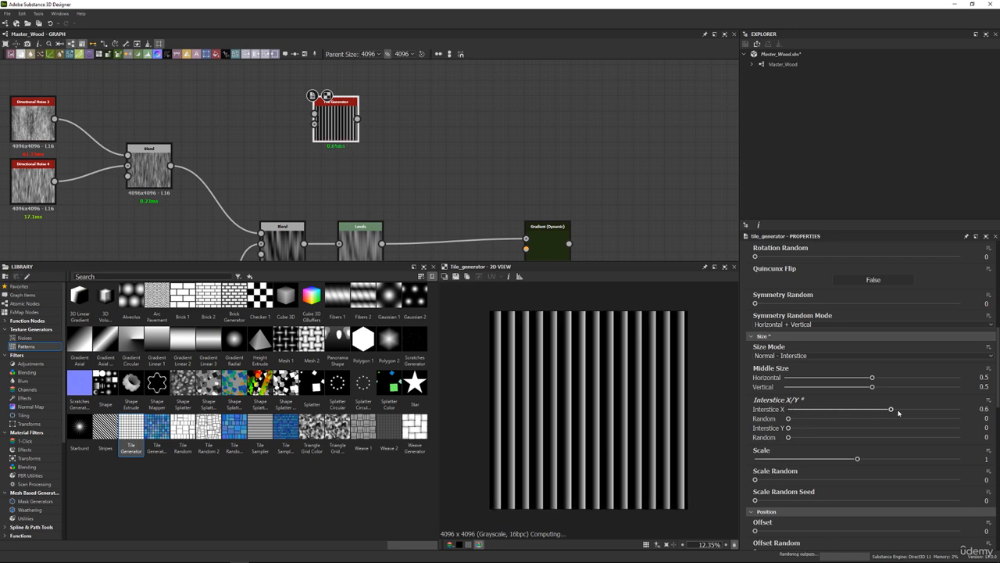
{"action": "left_click_drag", "start_coordinate": [788, 418], "coordinate": [960, 419]}
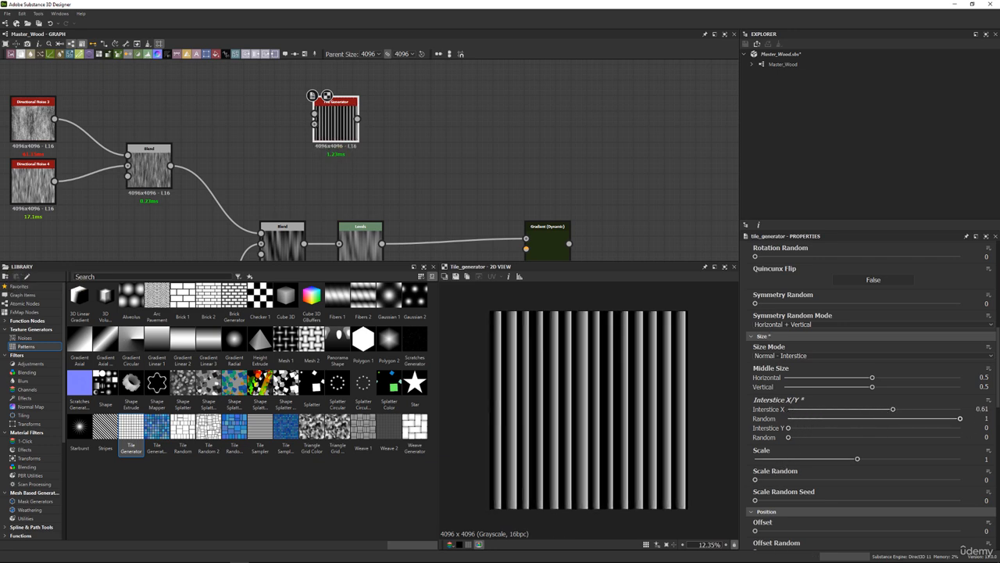
{"action": "scroll", "coordinate": [649, 343], "scroll_direction": "up", "scroll_amount": 4}
{"action": "middle_click_drag", "start_coordinate": [560, 321], "coordinate": [599, 341]}
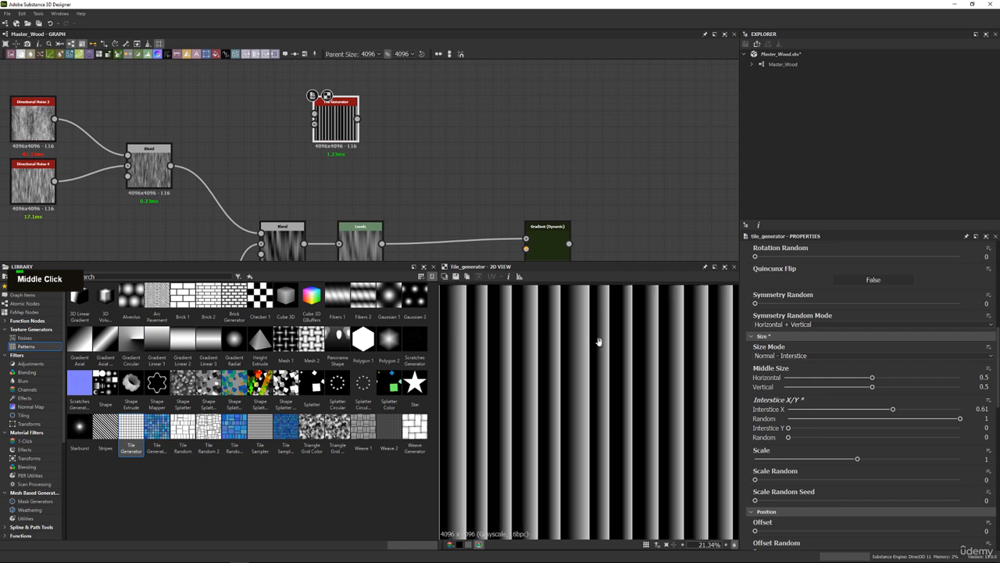
{"action": "scroll", "coordinate": [606, 342], "scroll_direction": "down", "scroll_amount": 2}
{"action": "left_click_drag", "start_coordinate": [906, 412], "coordinate": [894, 408]}
Try a Scale of 1.62 on the new Tile Generator and undo it.
{"action": "left_click_drag", "start_coordinate": [858, 461], "coordinate": [922, 459]}
{"action": "scroll", "coordinate": [617, 400], "scroll_direction": "up", "scroll_amount": 2}
{"action": "scroll", "coordinate": [580, 381], "scroll_direction": "up", "scroll_amount": 1}
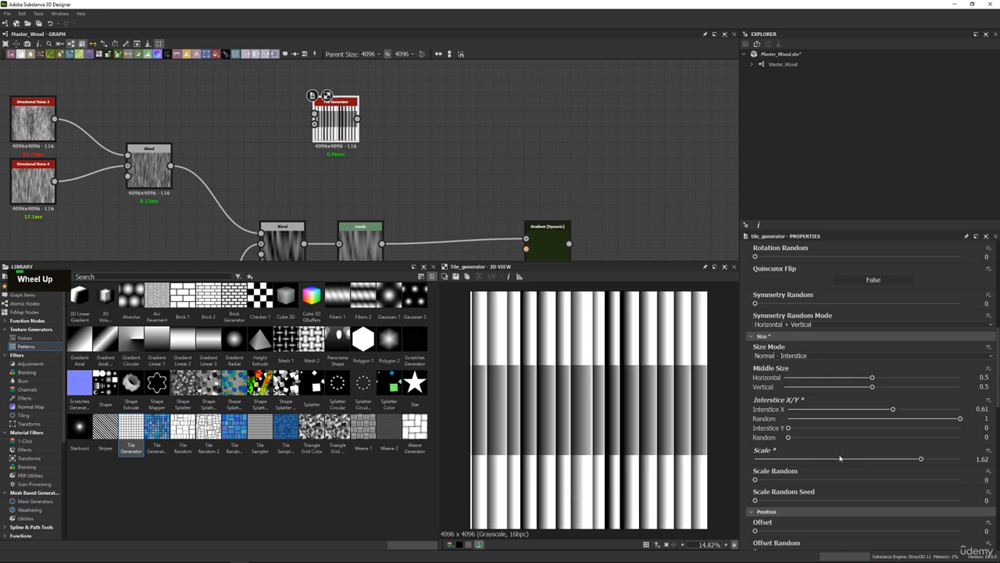
{"action": "key", "text": "ctrl+z"}
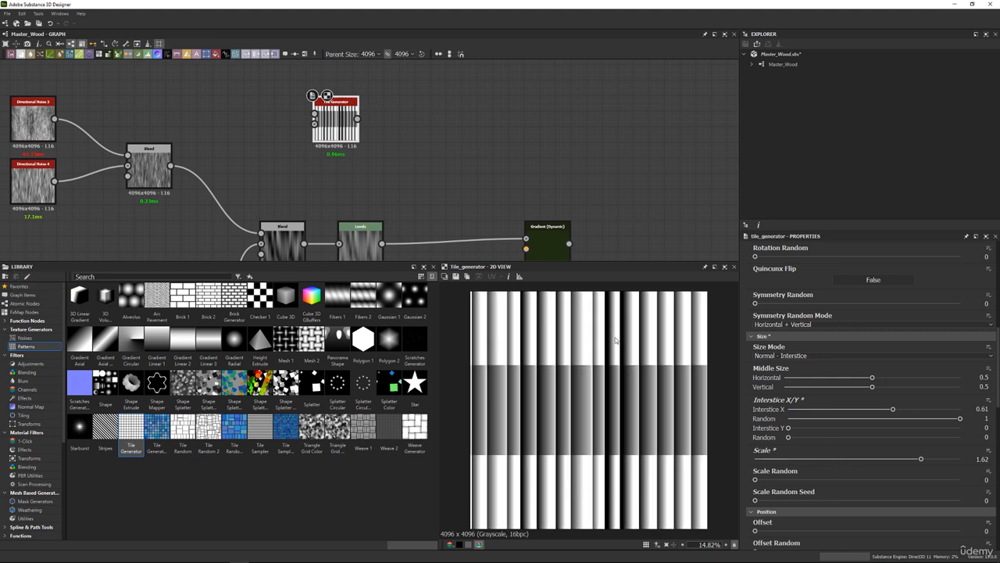
Make the new Tile Generator's Tiling Mode Absolute and set it to No Tiling.
{"action": "scroll", "coordinate": [797, 385], "scroll_direction": "up", "scroll_amount": 3}
{"action": "scroll", "coordinate": [797, 385], "scroll_direction": "up", "scroll_amount": 3}
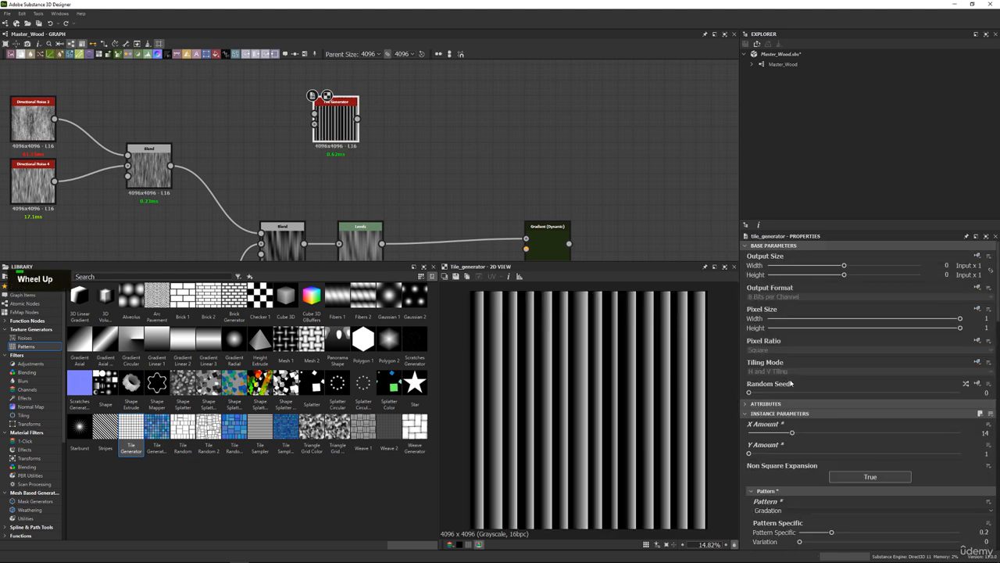
{"action": "left_click", "coordinate": [979, 363]}
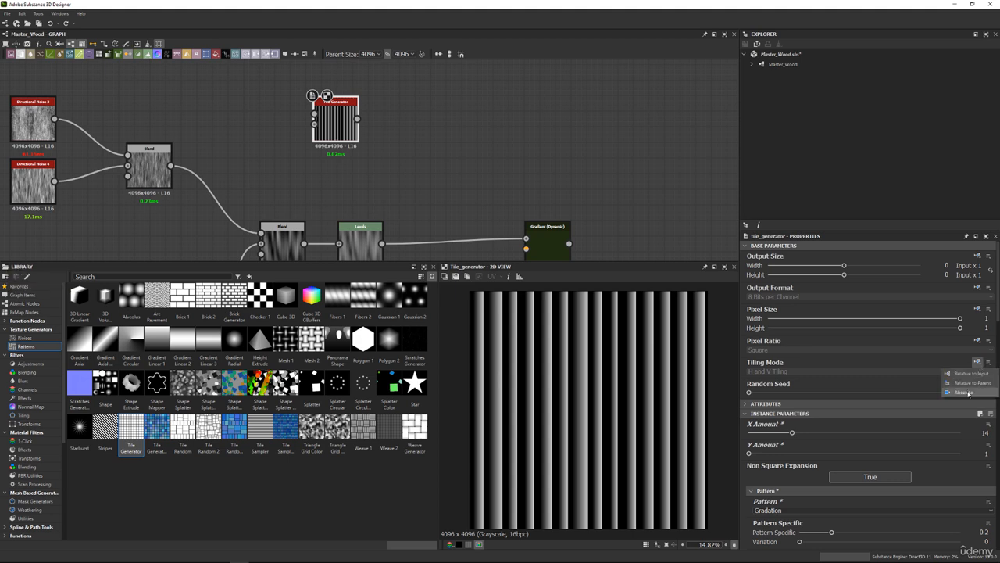
{"action": "left_click", "coordinate": [969, 393]}
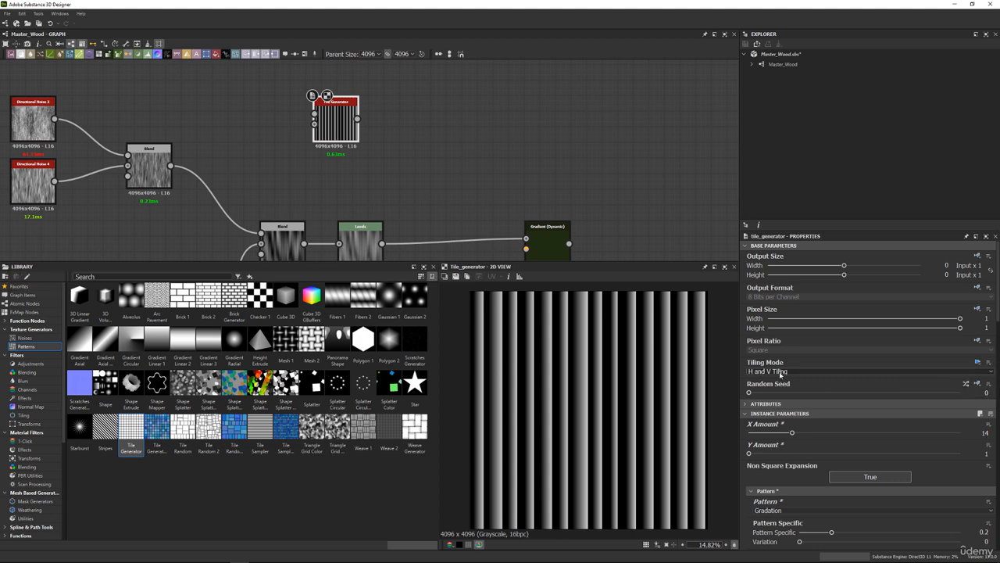
{"action": "left_click", "coordinate": [774, 371]}
{"action": "left_click", "coordinate": [769, 375]}
{"action": "scroll", "coordinate": [679, 315], "scroll_direction": "down", "scroll_amount": 5}
{"action": "scroll", "coordinate": [624, 308], "scroll_direction": "up", "scroll_amount": 3}
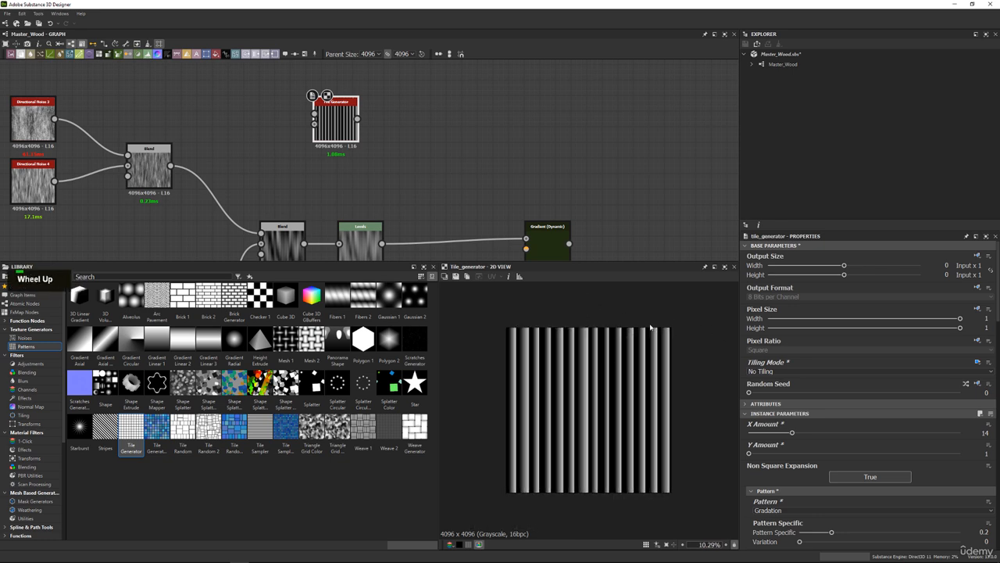
{"action": "scroll", "coordinate": [690, 316], "scroll_direction": "down", "scroll_amount": 3}
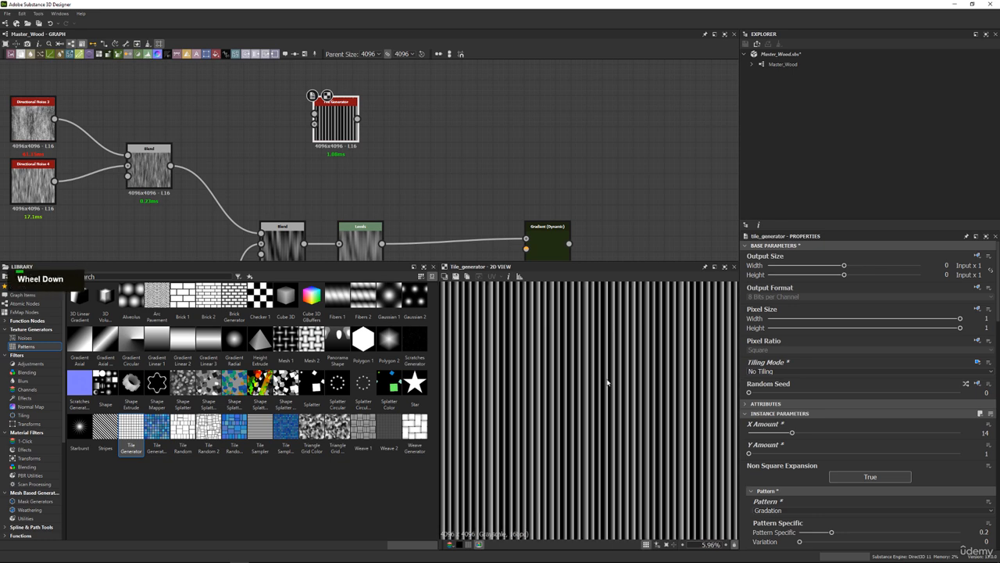
{"action": "scroll", "coordinate": [610, 395], "scroll_direction": "up", "scroll_amount": 2}
Set the new Tile Generator's Scale to 1.46 and check the stripes in the 2D view.
{"action": "scroll", "coordinate": [770, 429], "scroll_direction": "down", "scroll_amount": 5}
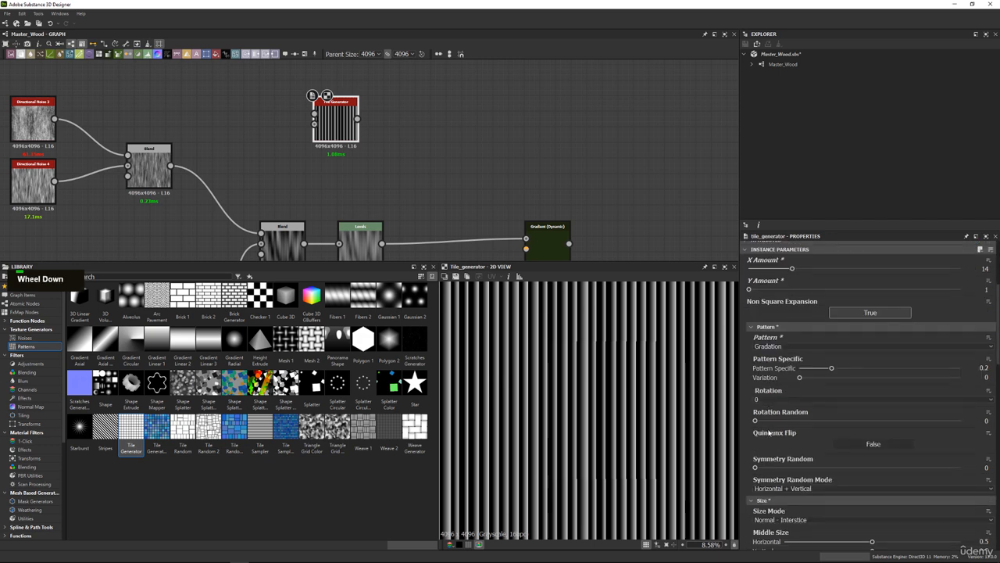
{"action": "scroll", "coordinate": [772, 430], "scroll_direction": "down", "scroll_amount": 5}
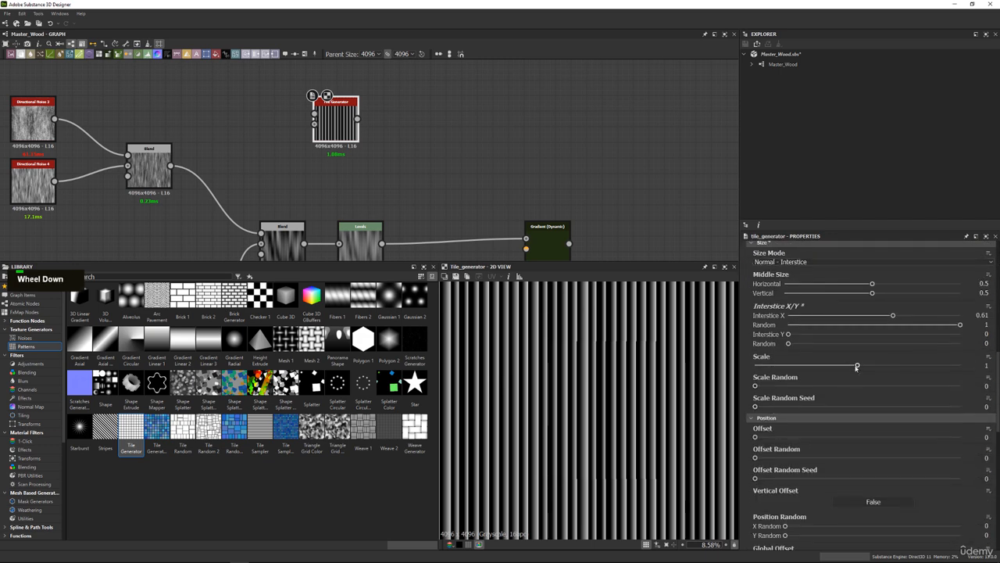
{"action": "left_click_drag", "start_coordinate": [857, 366], "coordinate": [905, 365]}
{"action": "scroll", "coordinate": [530, 360], "scroll_direction": "up", "scroll_amount": 2}
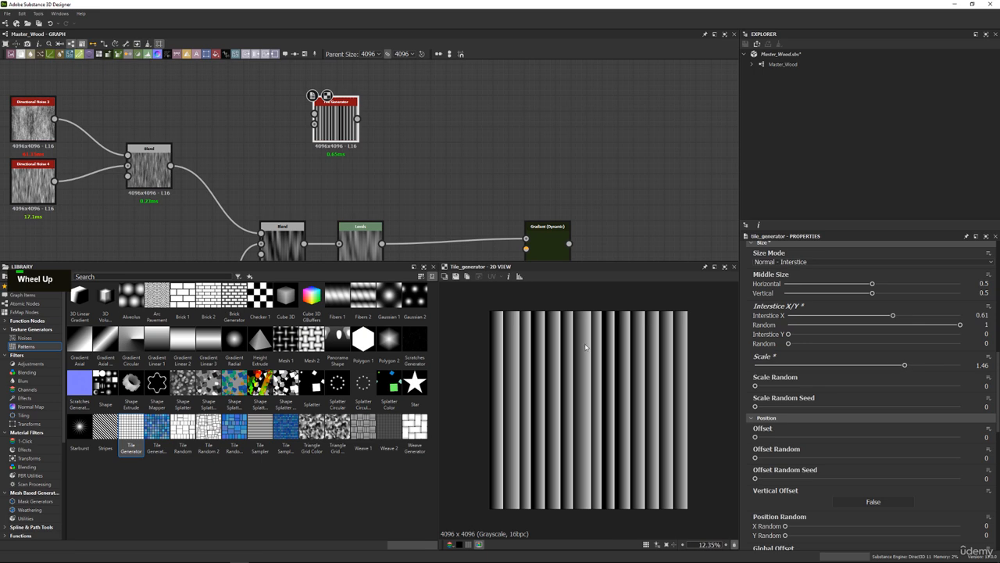
{"action": "scroll", "coordinate": [585, 346], "scroll_direction": "up", "scroll_amount": 2}
{"action": "middle_click_drag", "start_coordinate": [596, 325], "coordinate": [618, 337]}
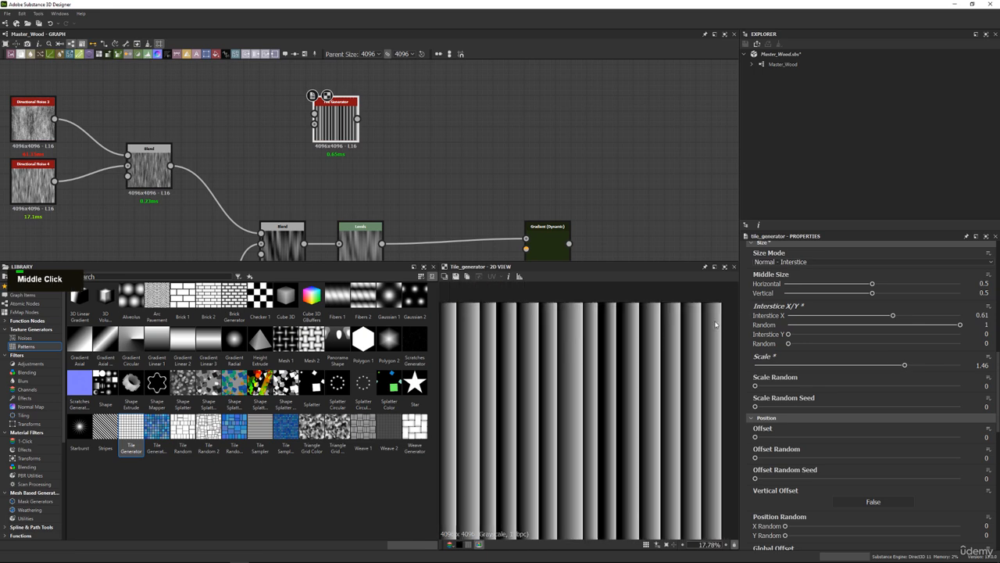
{"action": "scroll", "coordinate": [625, 329], "scroll_direction": "up", "scroll_amount": 2}
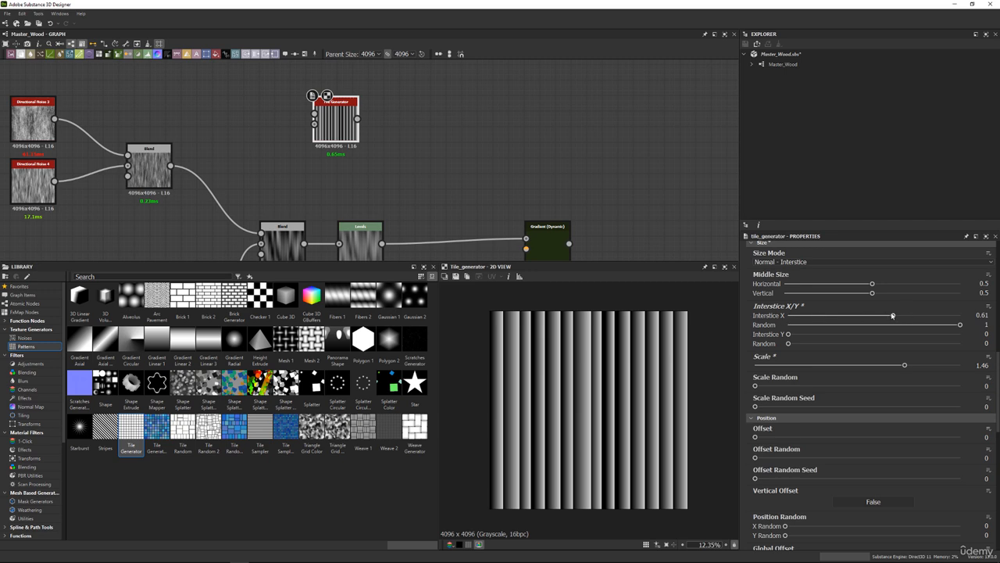
Adjust the new Tile Generator's Interstice X to 0.62 and check the gaps between stripes.
{"action": "left_click_drag", "start_coordinate": [893, 316], "coordinate": [894, 316]}
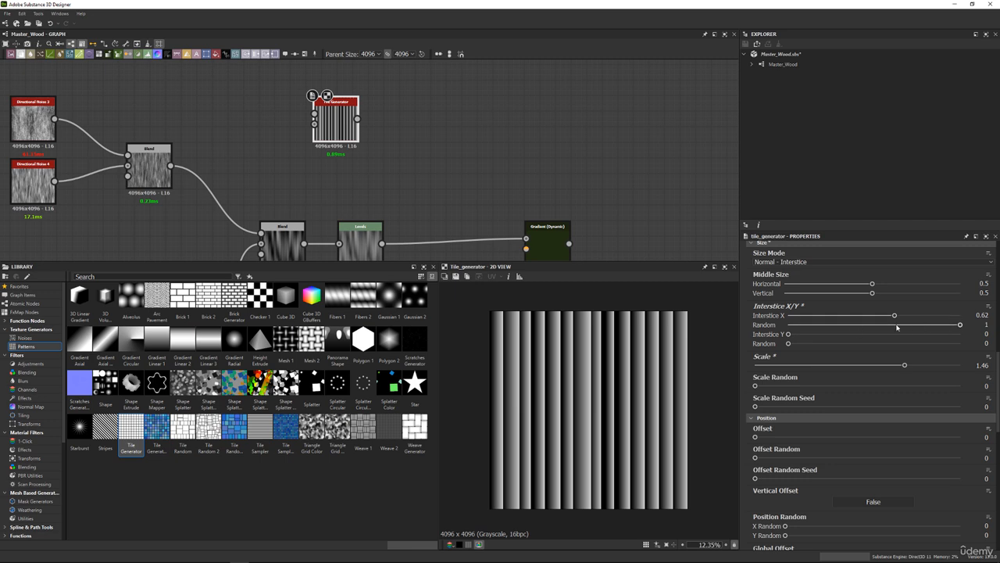
{"action": "scroll", "coordinate": [579, 346], "scroll_direction": "up", "scroll_amount": 3}
{"action": "middle_click", "coordinate": [544, 308]}
{"action": "scroll", "coordinate": [515, 336], "scroll_direction": "down", "scroll_amount": 5}
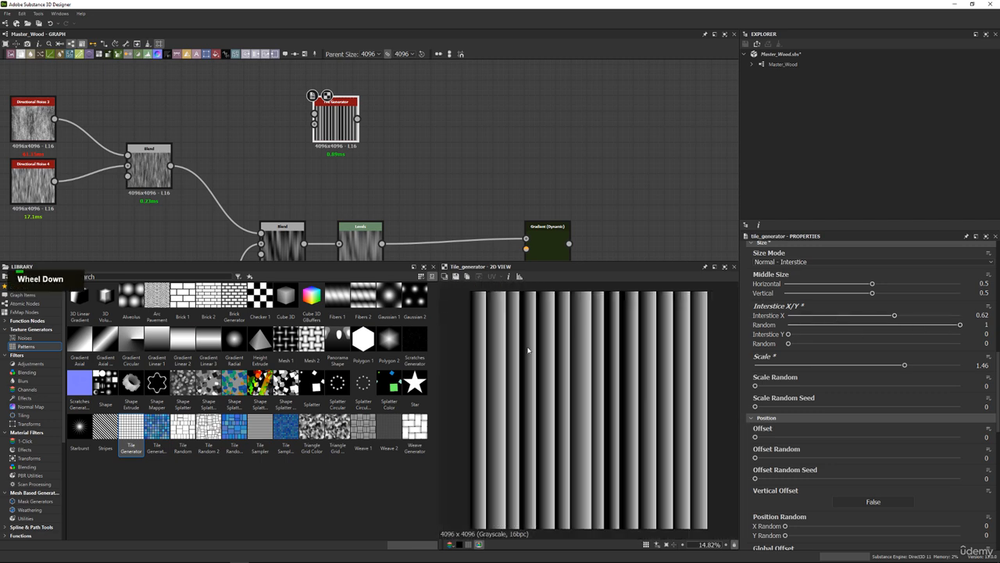
{"action": "scroll", "coordinate": [565, 341], "scroll_direction": "up", "scroll_amount": 2}
Set the new Tile Generator's Position Random X to 0.1, leaving Luminance Random at 0.
{"action": "scroll", "coordinate": [770, 365], "scroll_direction": "down", "scroll_amount": 3}
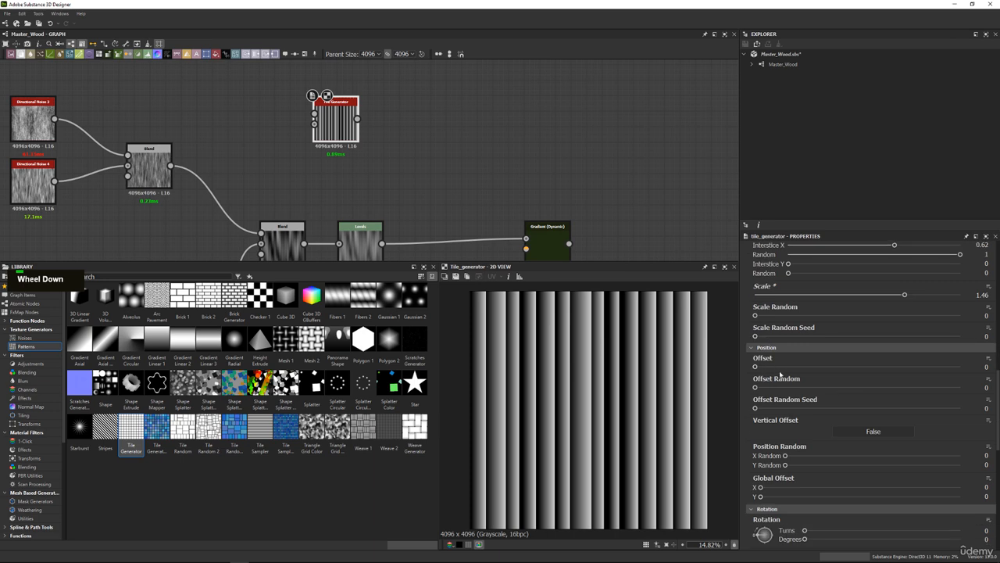
{"action": "mouse_move", "coordinate": [785, 457]}
{"action": "left_mouse_down"}
{"action": "mouse_move", "coordinate": [818, 455]}
{"action": "mouse_move", "coordinate": [803, 455]}
{"action": "left_mouse_up"}
{"action": "scroll", "coordinate": [777, 469], "scroll_direction": "down", "scroll_amount": 7}
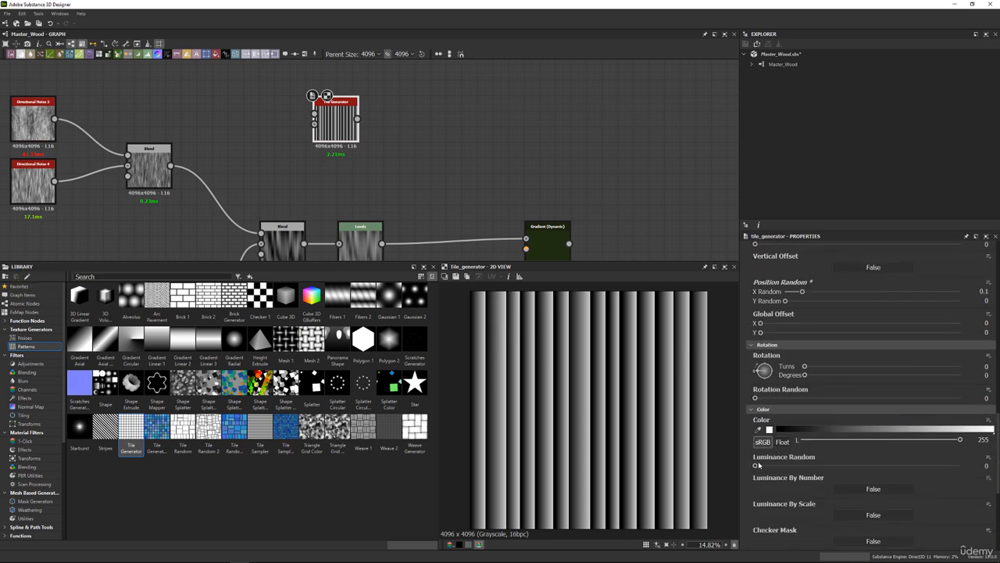
{"action": "mouse_move", "coordinate": [756, 466]}
{"action": "left_mouse_down"}
{"action": "mouse_move", "coordinate": [919, 474]}
{"action": "mouse_move", "coordinate": [754, 468]}
{"action": "left_mouse_up"}
{"action": "scroll", "coordinate": [786, 438], "scroll_direction": "down", "scroll_amount": 9}
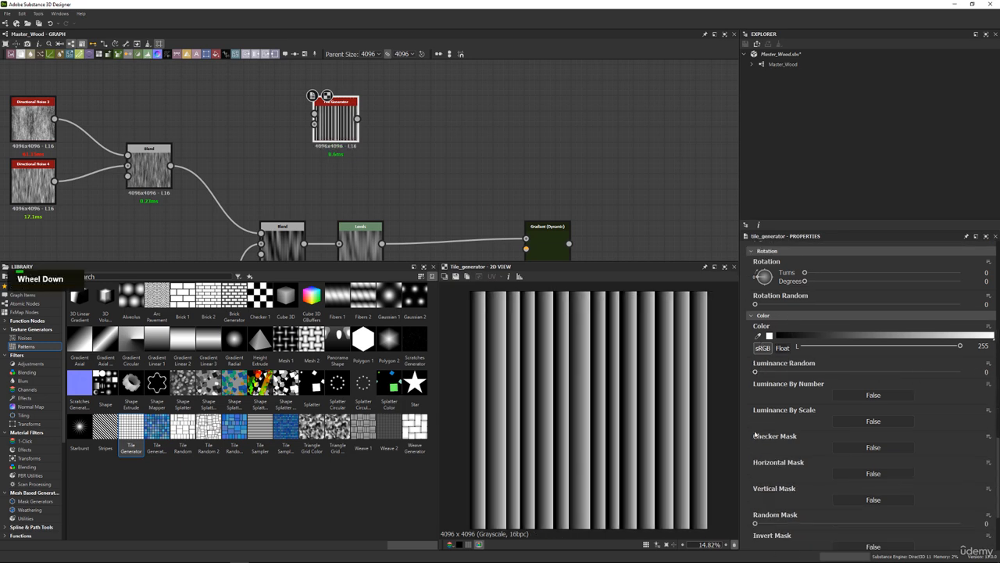
Connect the Gradation Tile Generator to the Gradient Input of Gradient (Dynamic) and inspect the resulting wood grain in the 2D view.
{"action": "middle_click_drag", "start_coordinate": [358, 138], "coordinate": [362, 123]}
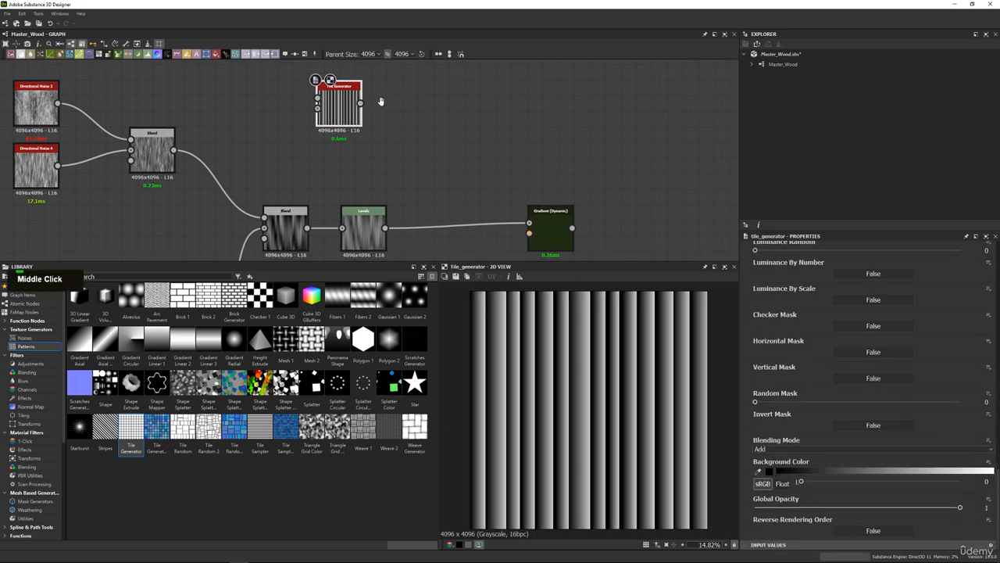
{"action": "left_click_drag", "start_coordinate": [347, 109], "coordinate": [490, 235]}
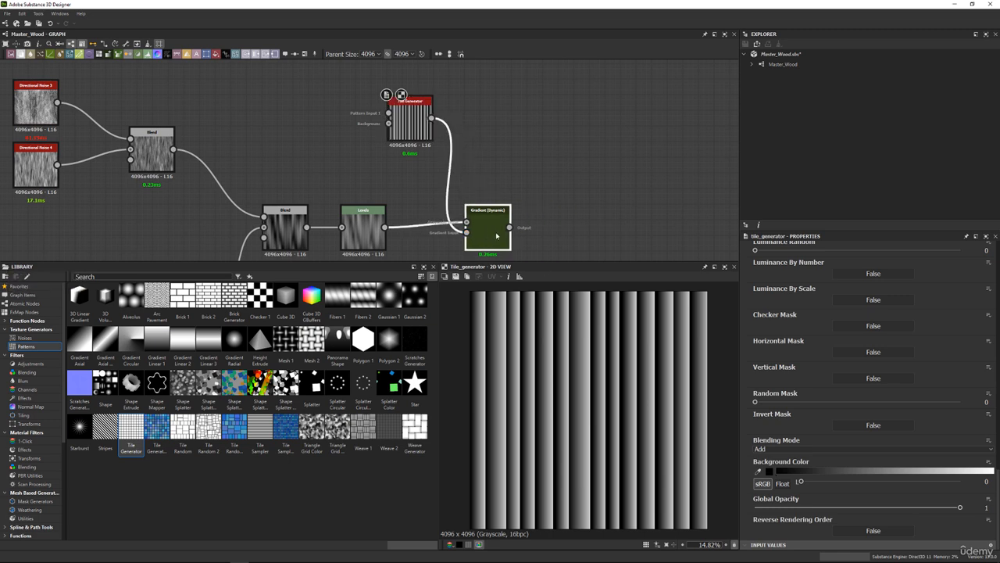
{"action": "double_click", "coordinate": [490, 235]}
{"action": "scroll", "coordinate": [602, 362], "scroll_direction": "up", "scroll_amount": 5}
{"action": "scroll", "coordinate": [602, 363], "scroll_direction": "up", "scroll_amount": 8}
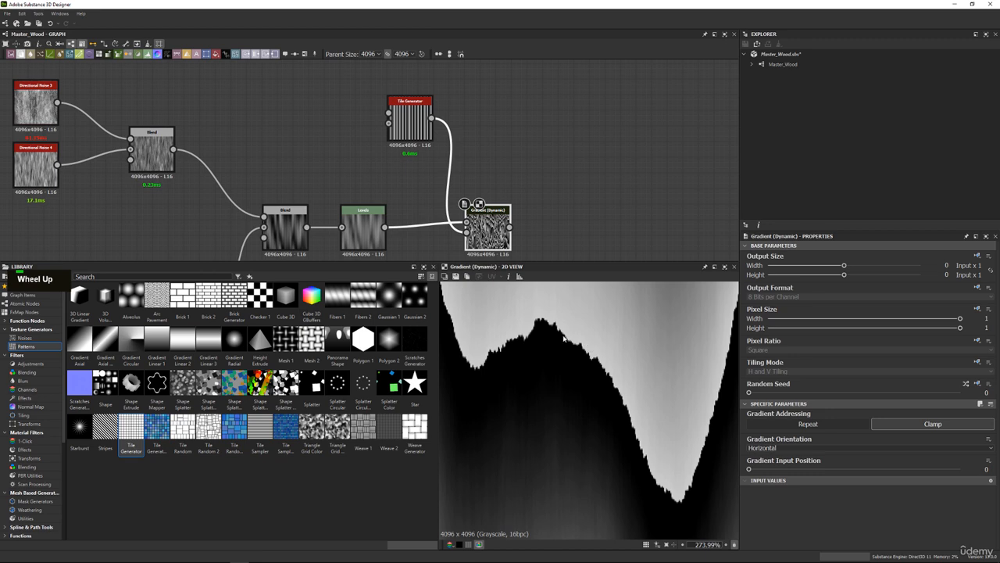
{"action": "scroll", "coordinate": [484, 356], "scroll_direction": "down", "scroll_amount": 14}
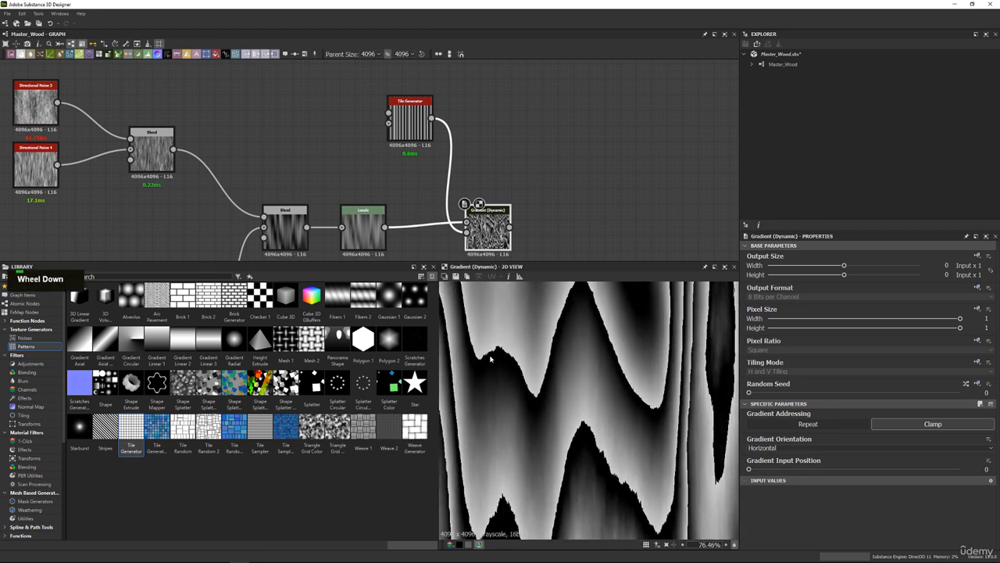
{"action": "scroll", "coordinate": [553, 364], "scroll_direction": "up", "scroll_amount": 2}
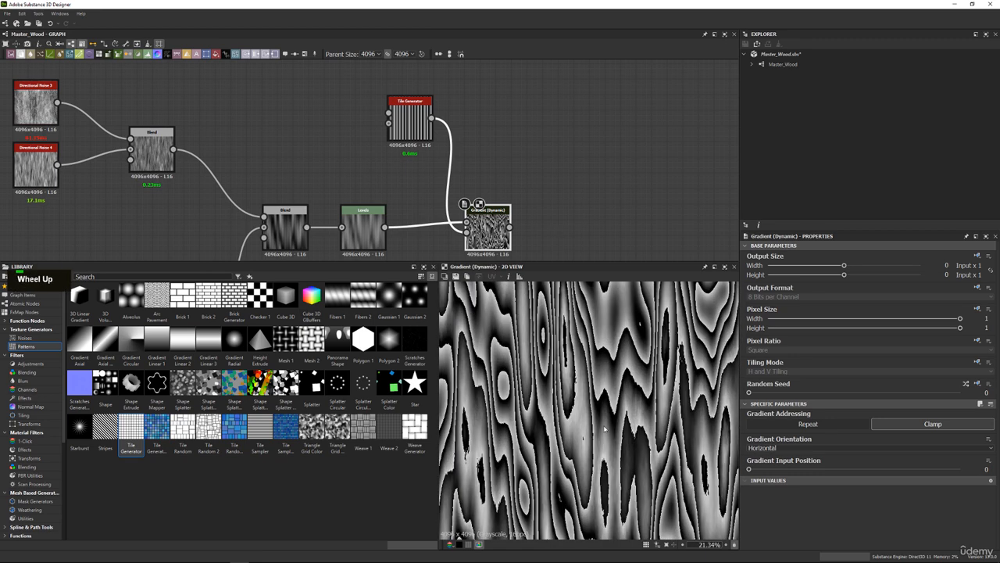
{"action": "scroll", "coordinate": [614, 420], "scroll_direction": "down", "scroll_amount": 1}
Try an X Amount of 43 on the Tile Generator feeding Gradient (Dynamic) and settle on 35 for denser grain.
{"action": "middle_click_drag", "start_coordinate": [461, 137], "coordinate": [458, 150]}
{"action": "left_click", "coordinate": [413, 135]}
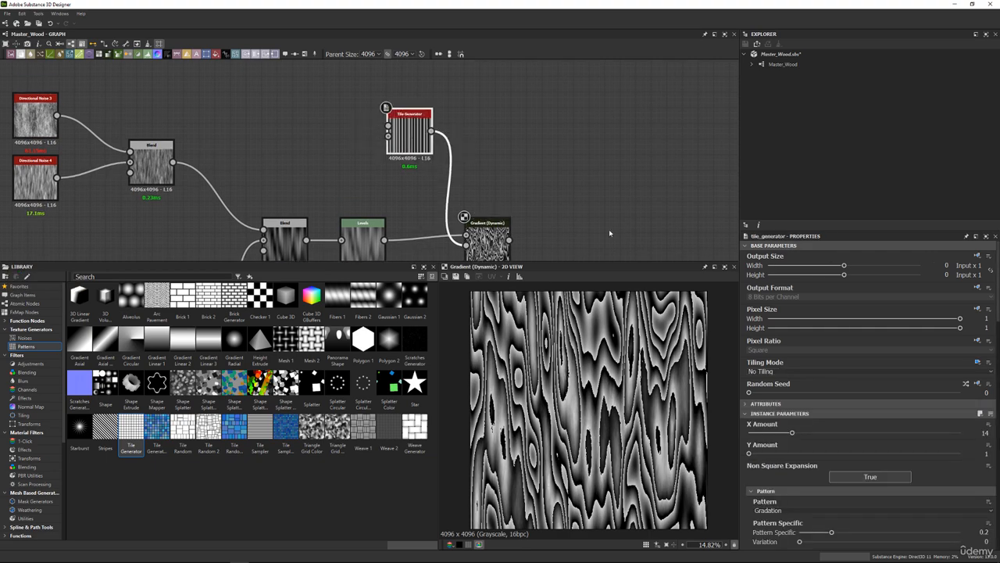
{"action": "left_click_drag", "start_coordinate": [793, 433], "coordinate": [889, 434]}
{"action": "scroll", "coordinate": [566, 362], "scroll_direction": "up", "scroll_amount": 3}
{"action": "scroll", "coordinate": [565, 361], "scroll_direction": "up", "scroll_amount": 3}
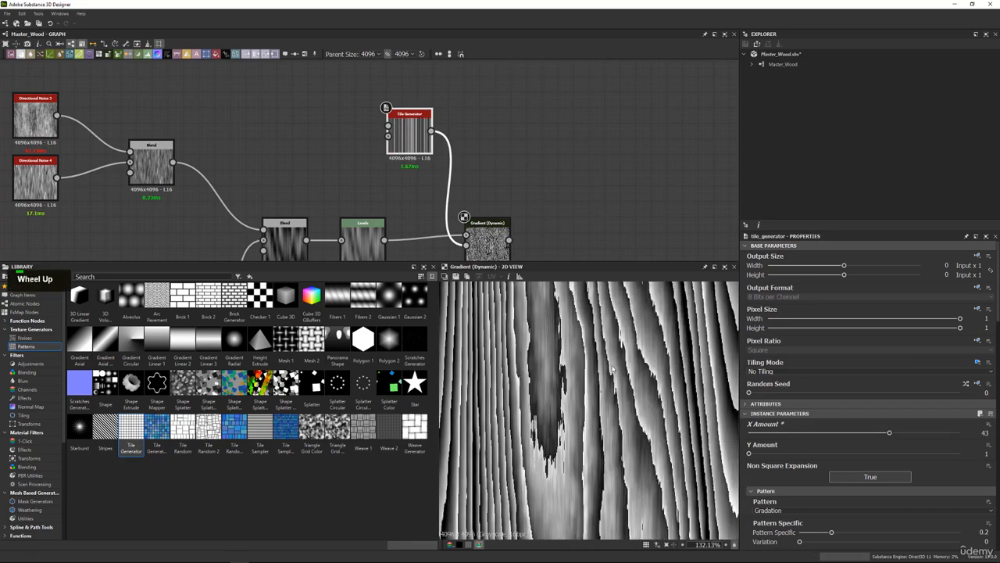
{"action": "scroll", "coordinate": [615, 367], "scroll_direction": "down", "scroll_amount": 6}
{"action": "scroll", "coordinate": [654, 386], "scroll_direction": "up", "scroll_amount": 1}
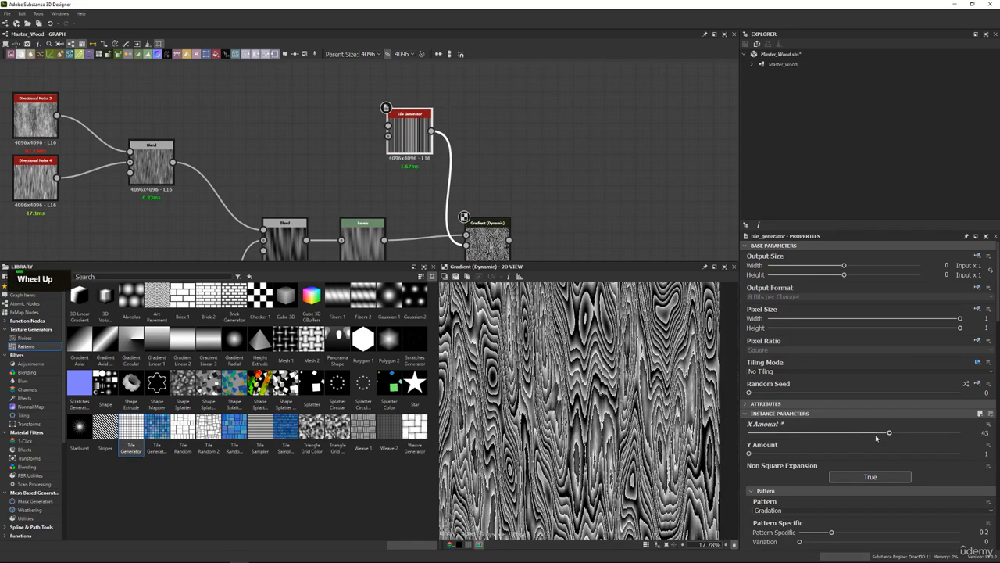
{"action": "left_click_drag", "start_coordinate": [889, 432], "coordinate": [863, 434]}
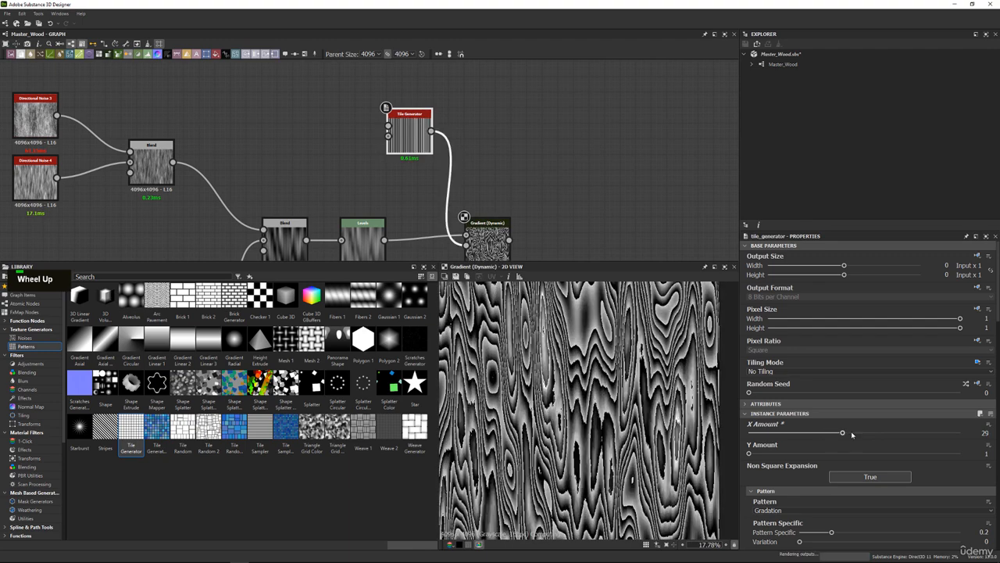
{"action": "scroll", "coordinate": [586, 399], "scroll_direction": "up", "scroll_amount": 2}
Move the lower Tile Generator and Blur HQ Grayscale nodes up, closer to the Blend they feed.
{"action": "middle_click_drag", "start_coordinate": [295, 258], "coordinate": [450, 213]}
{"action": "left_click_drag", "start_coordinate": [380, 235], "coordinate": [273, 255]}
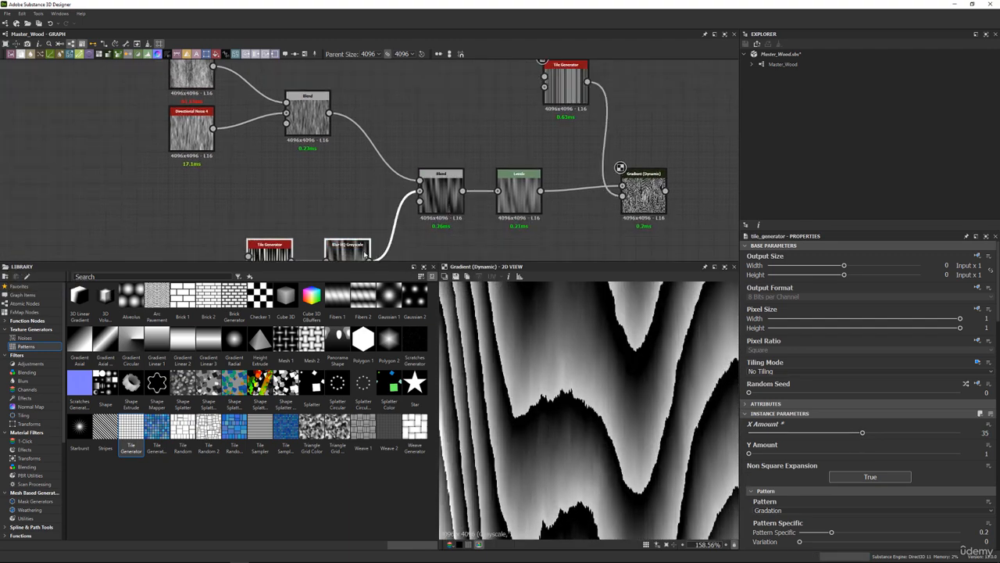
{"action": "left_click_drag", "start_coordinate": [347, 252], "coordinate": [295, 221]}
Set the Opacity of the Multiply Blend before Levels to 0.5 and check the grain up close.
{"action": "left_click", "coordinate": [453, 191]}
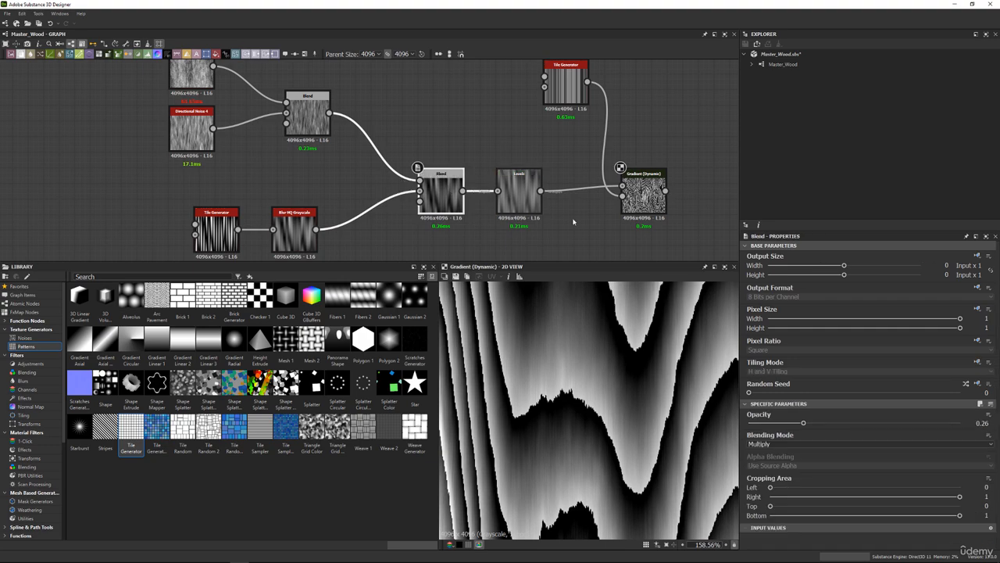
{"action": "left_click_drag", "start_coordinate": [809, 424], "coordinate": [854, 424]}
{"action": "scroll", "coordinate": [581, 332], "scroll_direction": "down", "scroll_amount": 6}
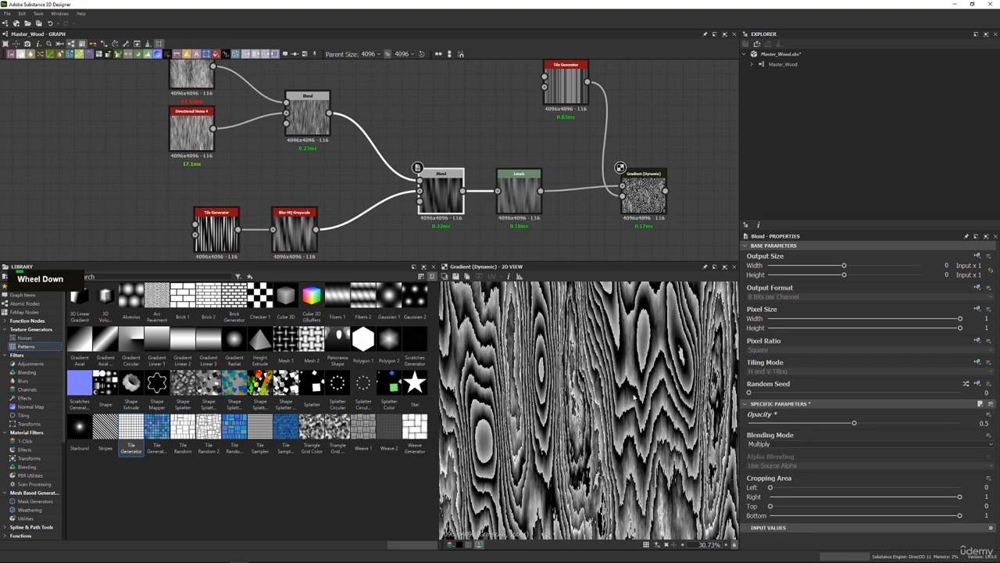
{"action": "scroll", "coordinate": [581, 332], "scroll_direction": "up", "scroll_amount": 3}
{"action": "scroll", "coordinate": [581, 332], "scroll_direction": "up", "scroll_amount": 3}
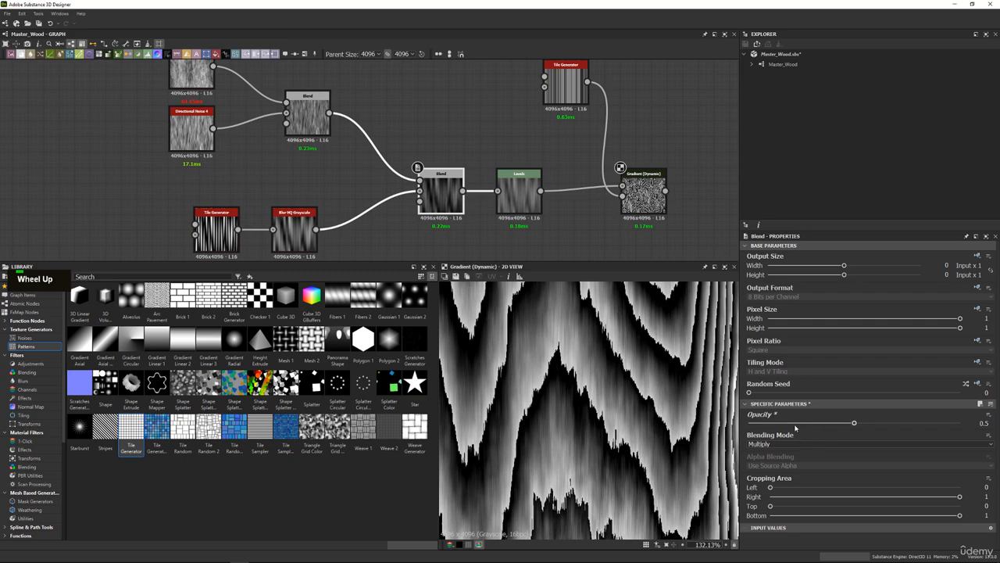
Try an Opacity of 0.53 on the Multiply Blend before Levels and check the overall grain.
{"action": "left_click_drag", "start_coordinate": [795, 425], "coordinate": [861, 425]}
{"action": "scroll", "coordinate": [590, 398], "scroll_direction": "down", "scroll_amount": 6}
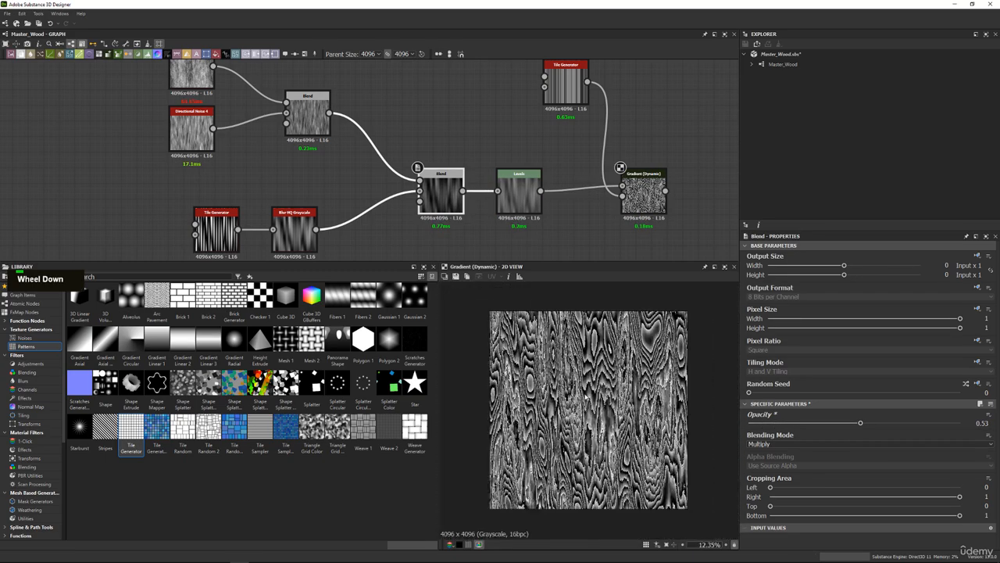
{"action": "scroll", "coordinate": [588, 398], "scroll_direction": "up", "scroll_amount": 1}
Examine the wood grain on the shrine reference photo's panels and beams to compare with the generated pattern.
{"action": "right_click_drag", "start_coordinate": [437, 0], "coordinate": [394, 315]}
{"action": "scroll", "coordinate": [399, 314], "scroll_direction": "up", "scroll_amount": 8}
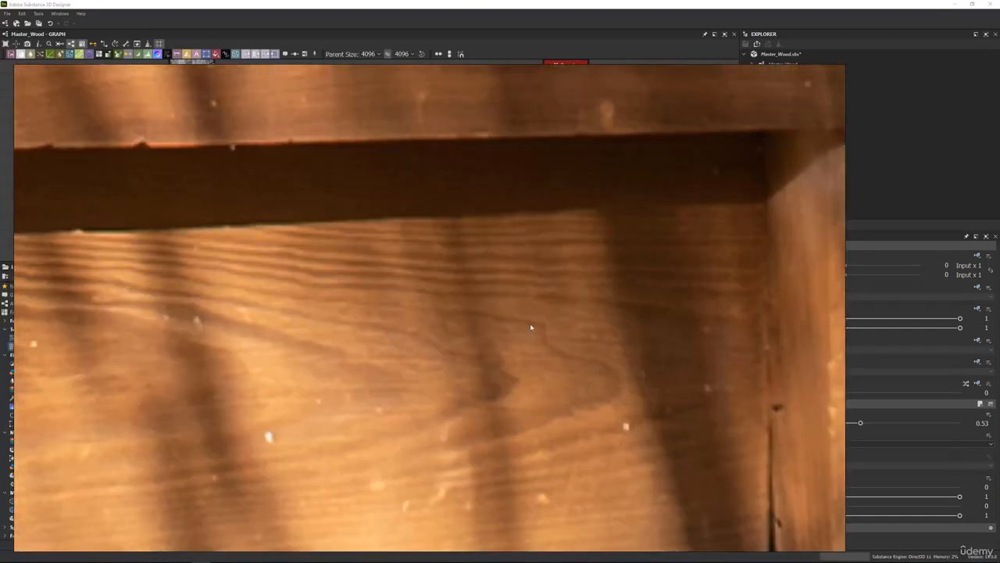
{"action": "scroll", "coordinate": [529, 341], "scroll_direction": "down", "scroll_amount": 3}
{"action": "scroll", "coordinate": [532, 347], "scroll_direction": "down", "scroll_amount": 2}
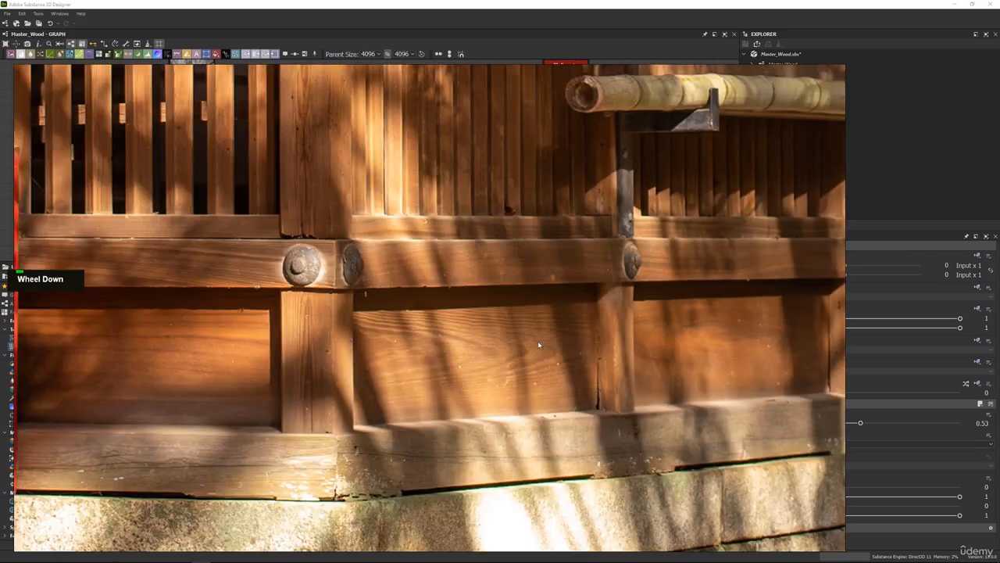
{"action": "scroll", "coordinate": [576, 339], "scroll_direction": "up", "scroll_amount": 3}
{"action": "middle_click_drag", "start_coordinate": [576, 339], "coordinate": [547, 347]}
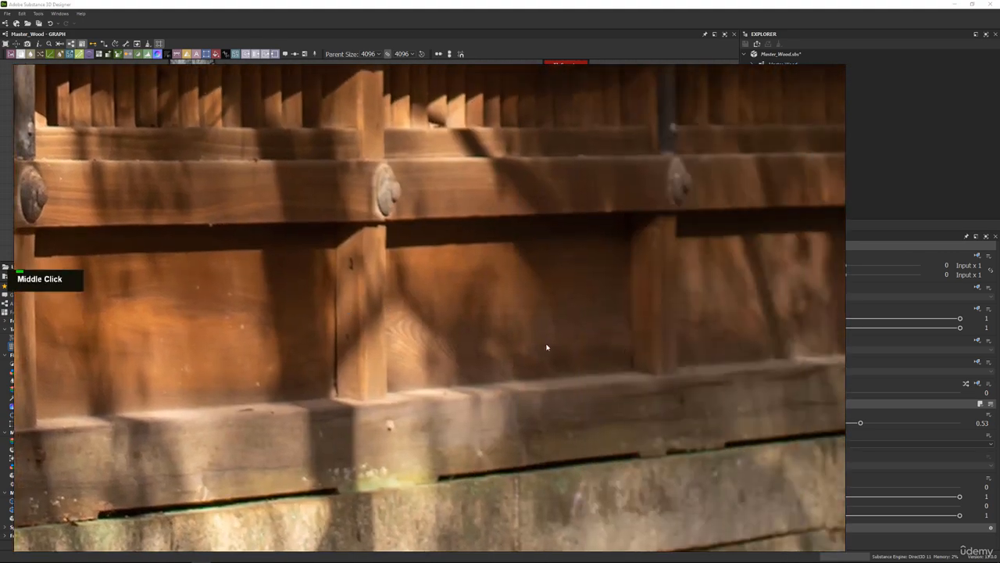
{"action": "scroll", "coordinate": [522, 303], "scroll_direction": "down", "scroll_amount": 3}
{"action": "middle_click_drag", "start_coordinate": [58, 288], "coordinate": [440, 286]}
{"action": "scroll", "coordinate": [437, 285], "scroll_direction": "up", "scroll_amount": 3}
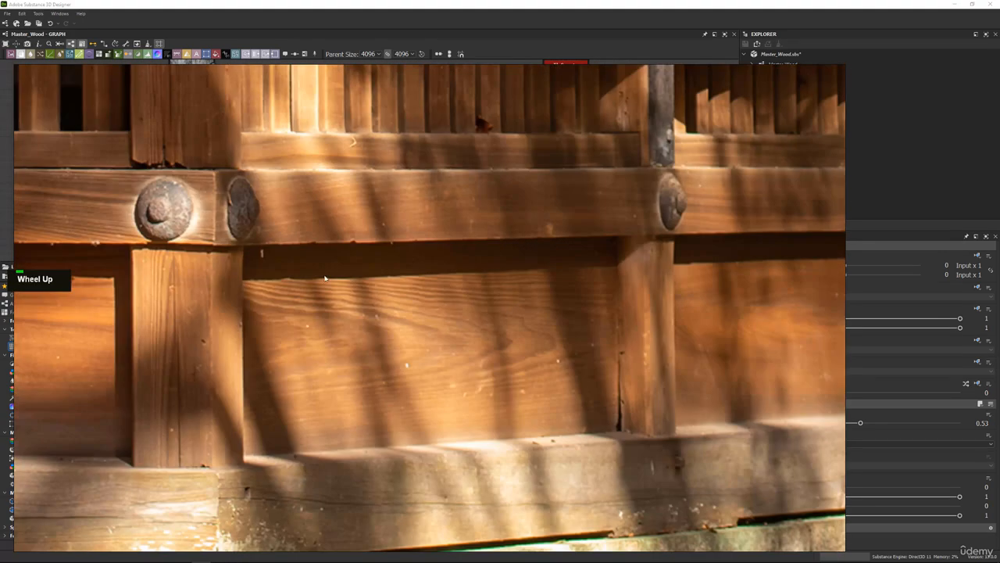
{"action": "right_click", "coordinate": [539, 264]}
Try an Opacity of 0.3 on the Multiply Blend before Levels and settle on 0.4, comparing the grain up close.
{"action": "scroll", "coordinate": [616, 391], "scroll_direction": "up", "scroll_amount": 2}
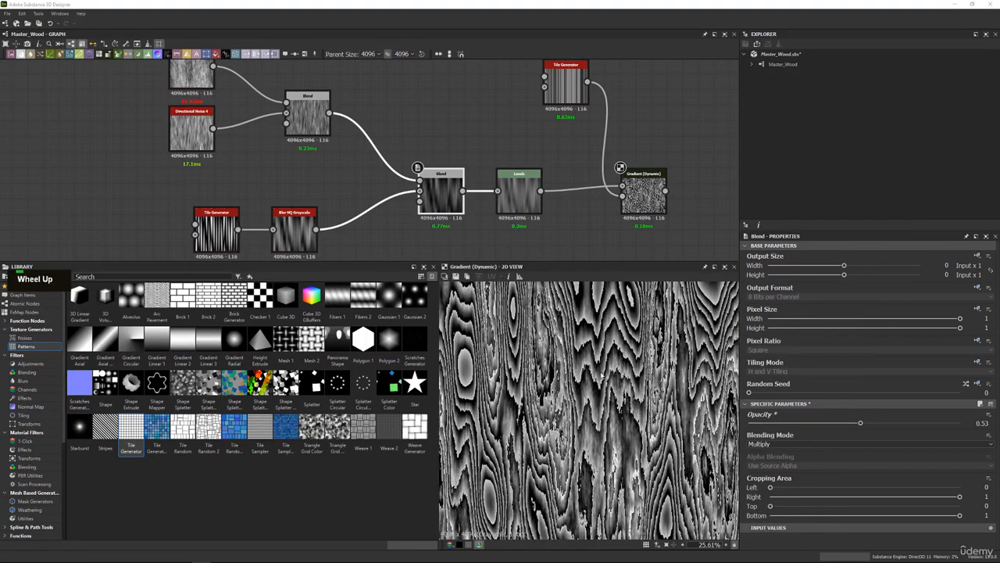
{"action": "middle_click_drag", "start_coordinate": [610, 380], "coordinate": [571, 375]}
{"action": "scroll", "coordinate": [567, 375], "scroll_direction": "up", "scroll_amount": 2}
{"action": "left_click_drag", "start_coordinate": [844, 424], "coordinate": [812, 423]}
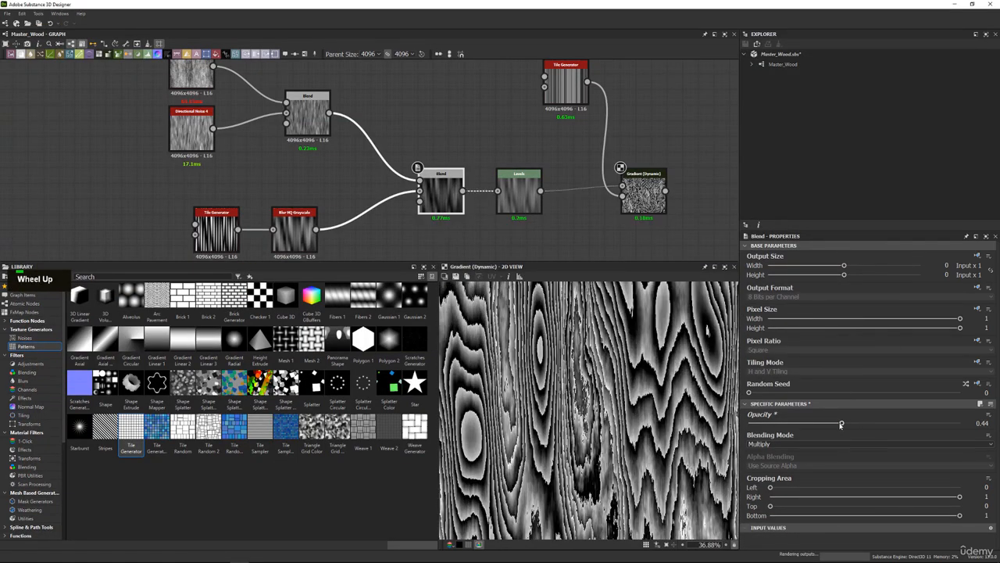
{"action": "scroll", "coordinate": [639, 349], "scroll_direction": "up", "scroll_amount": 3}
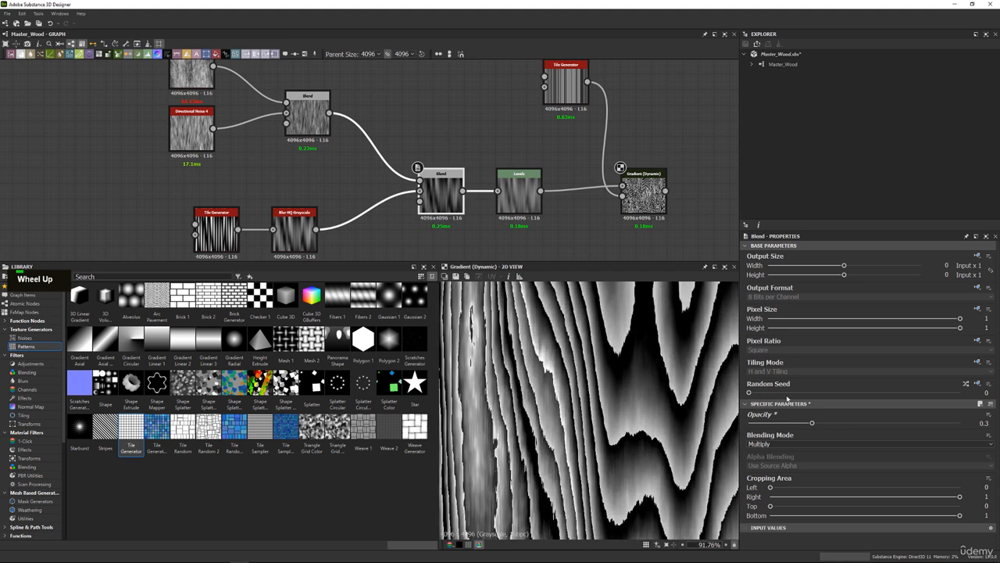
{"action": "left_click_drag", "start_coordinate": [812, 423], "coordinate": [833, 422]}
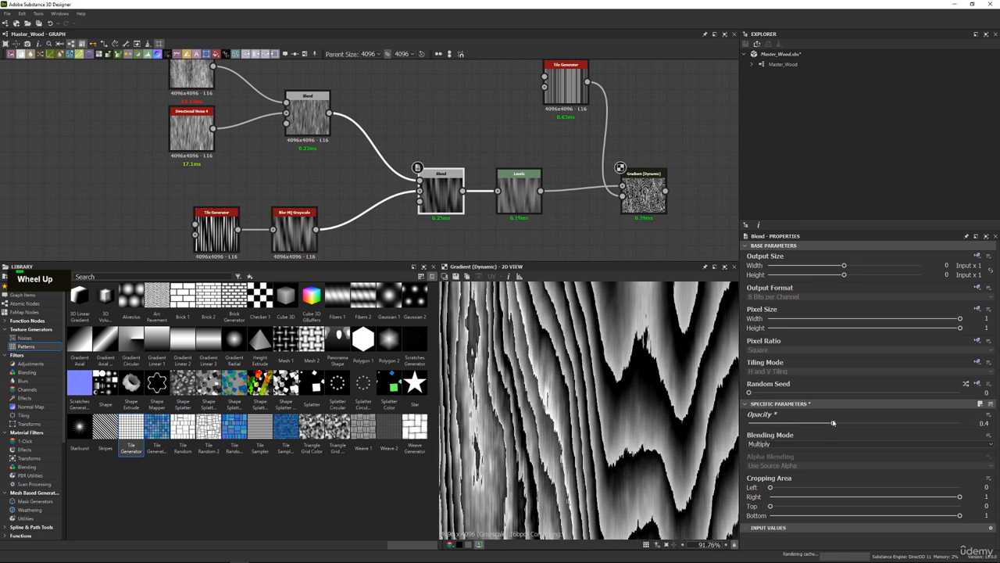
Move the Multiply Blend slightly away from Levels and inspect the Gradient (Dynamic) grain in the 2D view.
{"action": "double_click", "coordinate": [440, 190]}
{"action": "left_click_drag", "start_coordinate": [440, 189], "coordinate": [431, 190]}
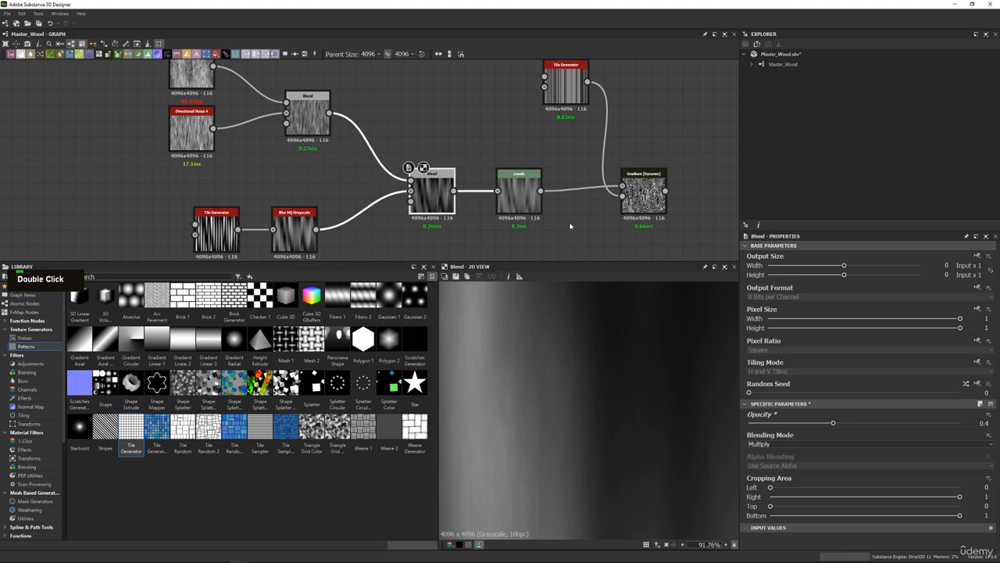
{"action": "middle_click_drag", "start_coordinate": [570, 224], "coordinate": [459, 237]}
{"action": "double_click", "coordinate": [533, 206]}
{"action": "scroll", "coordinate": [605, 359], "scroll_direction": "down", "scroll_amount": 12}
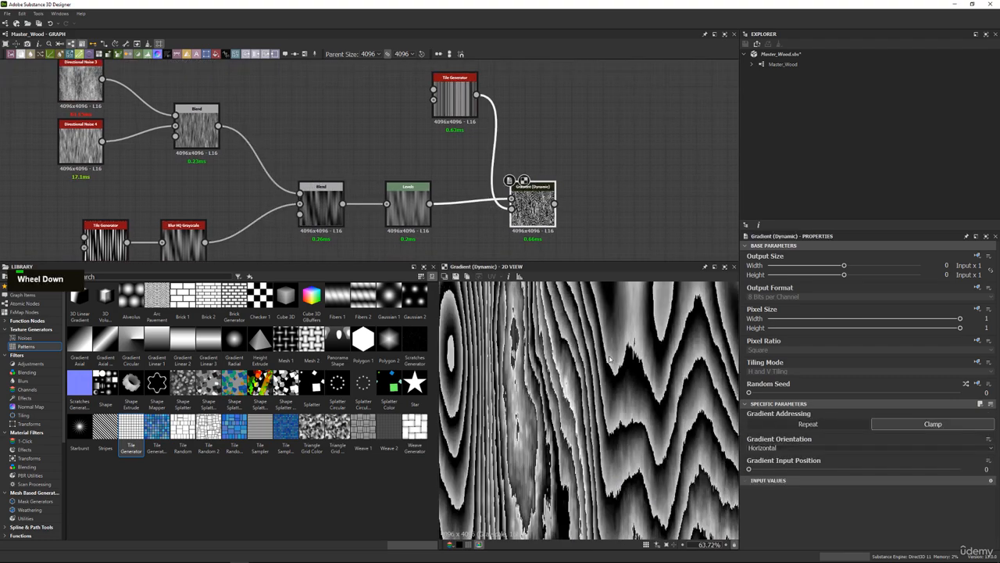
{"action": "scroll", "coordinate": [510, 354], "scroll_direction": "up", "scroll_amount": 5}
{"action": "middle_click_drag", "start_coordinate": [510, 354], "coordinate": [519, 372]}
{"action": "scroll", "coordinate": [518, 373], "scroll_direction": "down", "scroll_amount": 2}
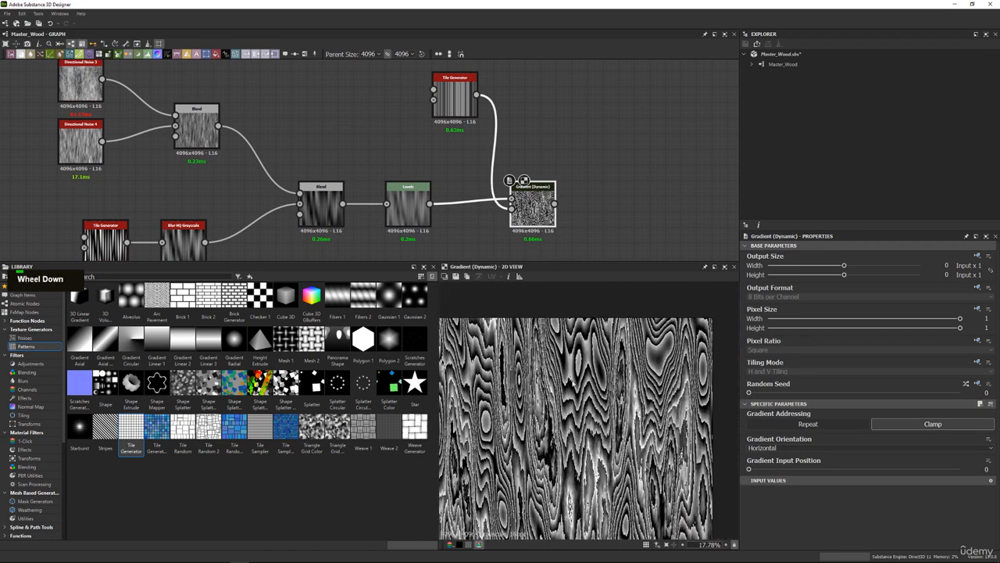
{"action": "middle_click_drag", "start_coordinate": [584, 379], "coordinate": [590, 367]}
Make room before Gradient (Dynamic) and insert a Directional Blur between Levels and it.
{"action": "middle_click_drag", "start_coordinate": [487, 170], "coordinate": [395, 167]}
{"action": "left_click_drag", "start_coordinate": [451, 191], "coordinate": [514, 190]}
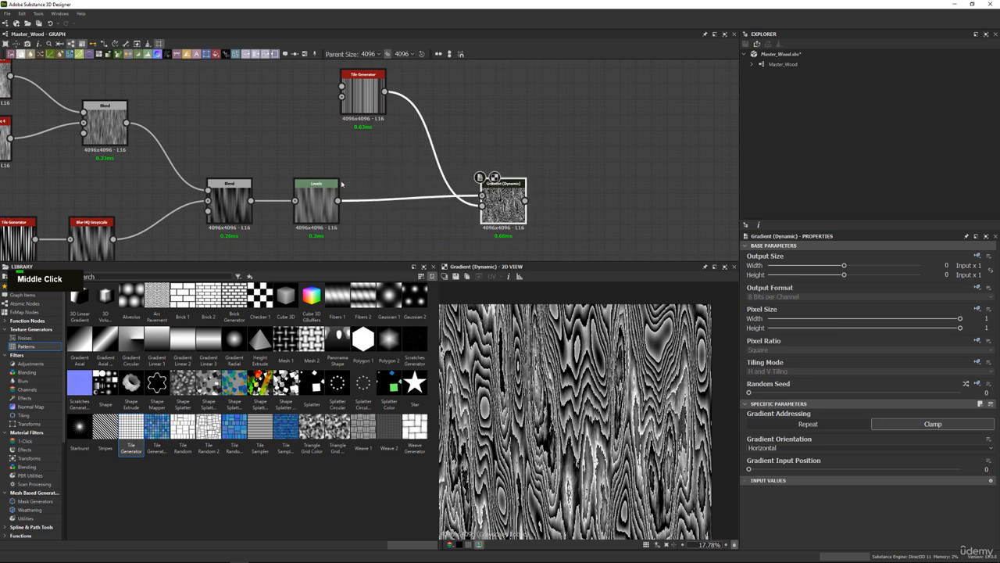
{"action": "double_click", "coordinate": [327, 201]}
{"action": "key", "text": "space"}
{"action": "type", "text": "di"}
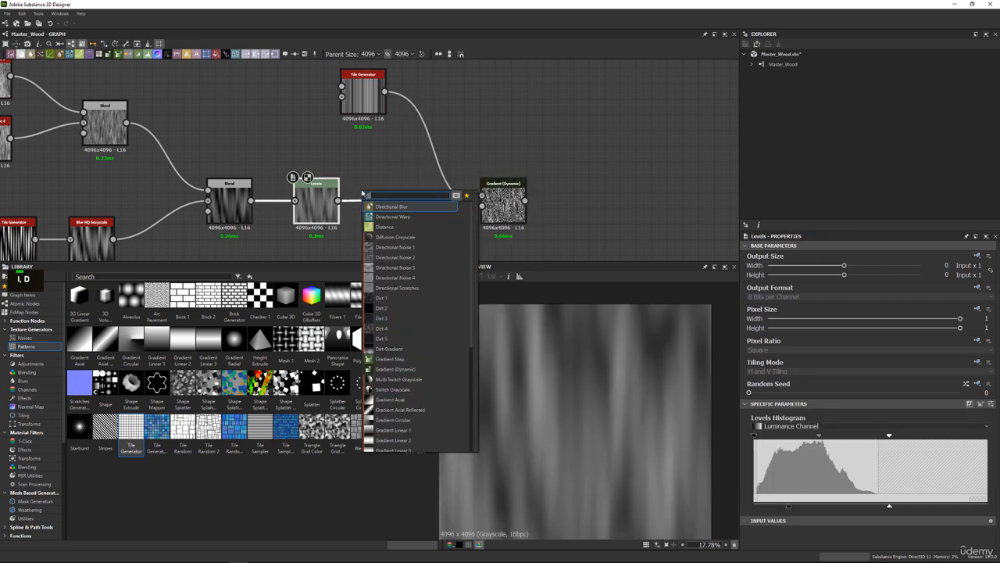
{"action": "key", "text": "Return"}
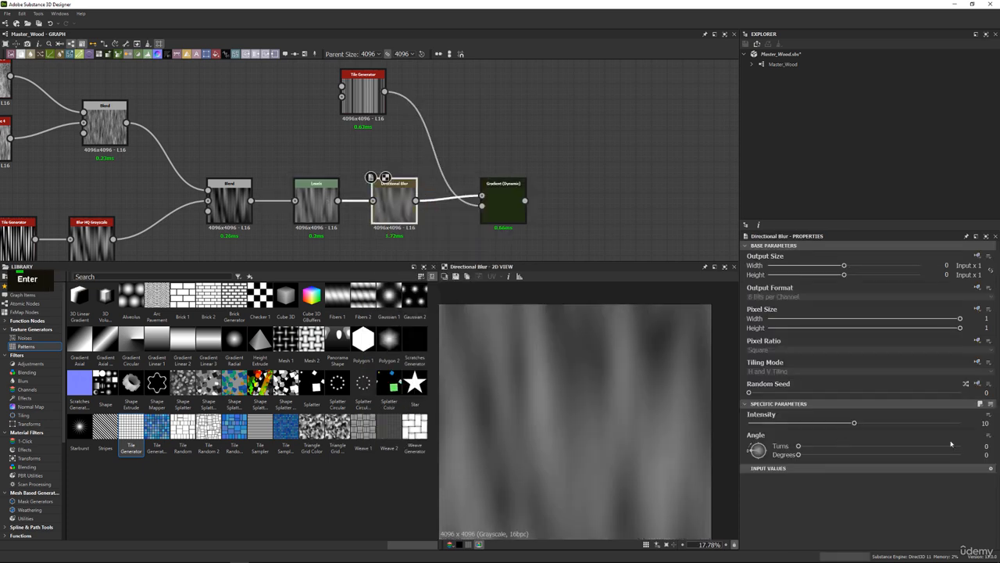
Set the Directional Blur's Angle to 90 degrees and its Intensity to 0.
{"action": "left_click", "coordinate": [987, 455]}
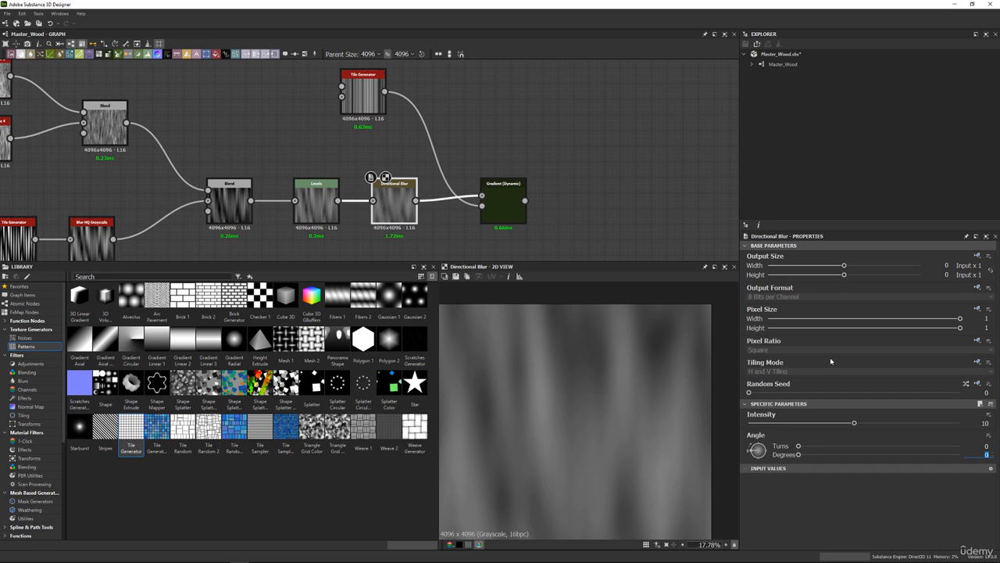
{"action": "type", "text": "90"}
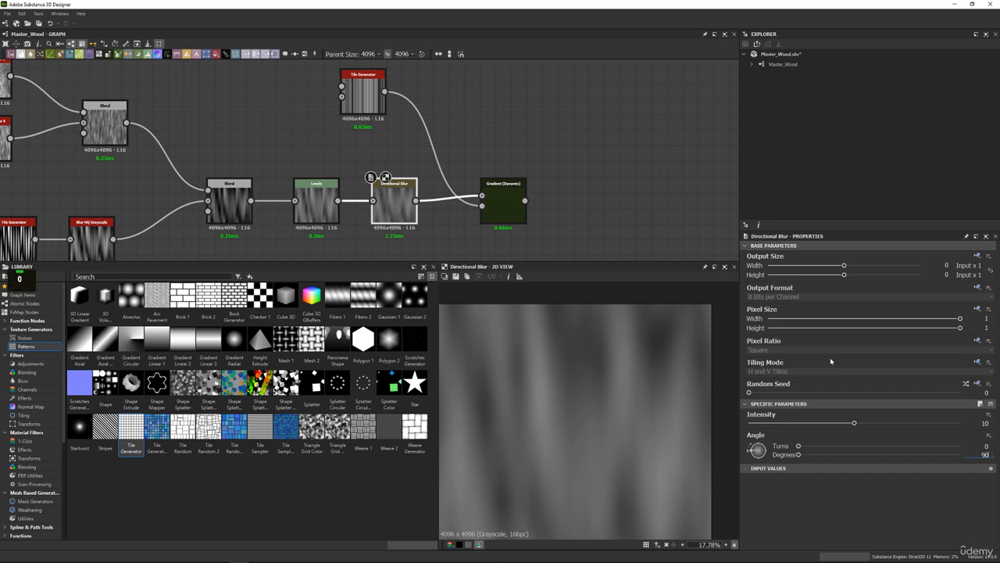
{"action": "key", "text": "Return"}
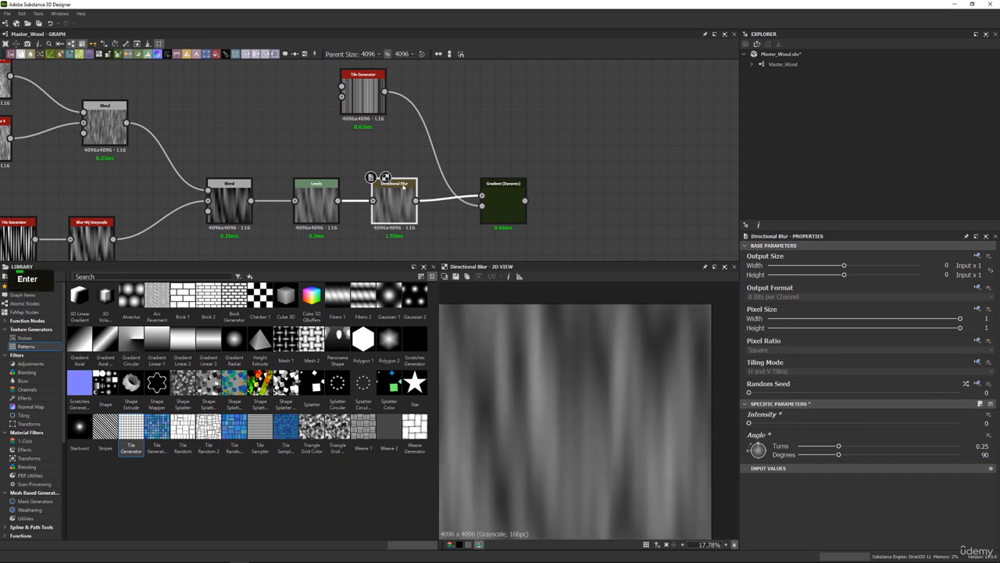
Move the Directional Noise nodes and their Blend down, closer to the main node chain.
{"action": "scroll", "coordinate": [403, 185], "scroll_direction": "down", "scroll_amount": 3}
{"action": "left_click_drag", "start_coordinate": [127, 98], "coordinate": [283, 167]}
{"action": "scroll", "coordinate": [521, 224], "scroll_direction": "up", "scroll_amount": 3}
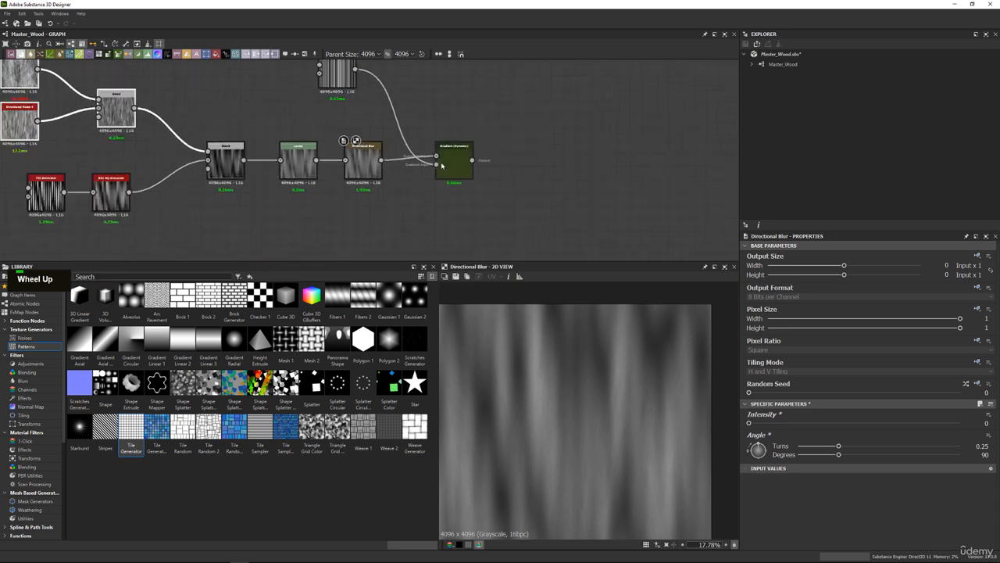
Preview Gradient (Dynamic) in the 2D view and examine the jagged grain edges up close.
{"action": "double_click", "coordinate": [559, 205]}
{"action": "left_click", "coordinate": [291, 140]}
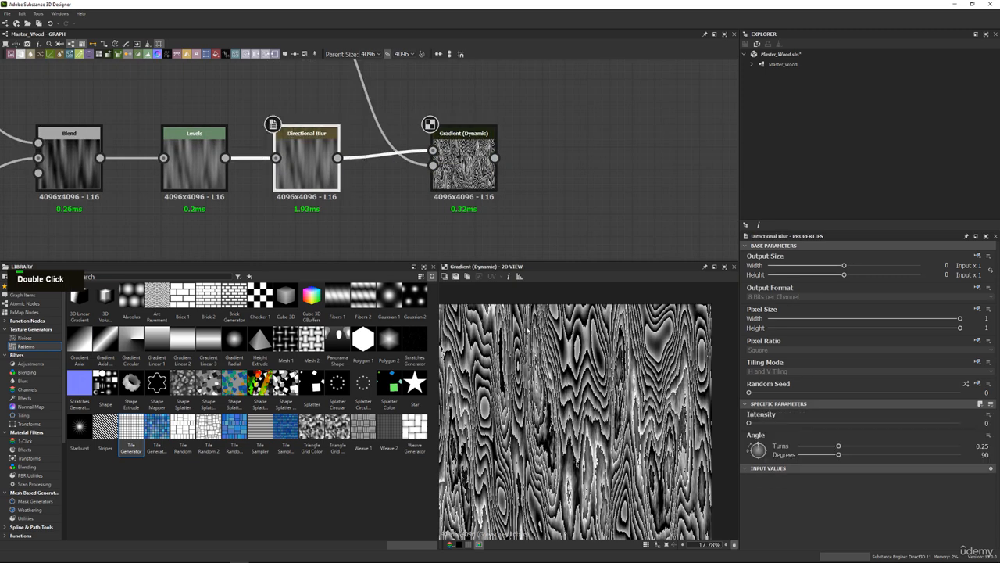
{"action": "scroll", "coordinate": [601, 379], "scroll_direction": "up", "scroll_amount": 12}
{"action": "middle_click_drag", "start_coordinate": [542, 356], "coordinate": [508, 387]}
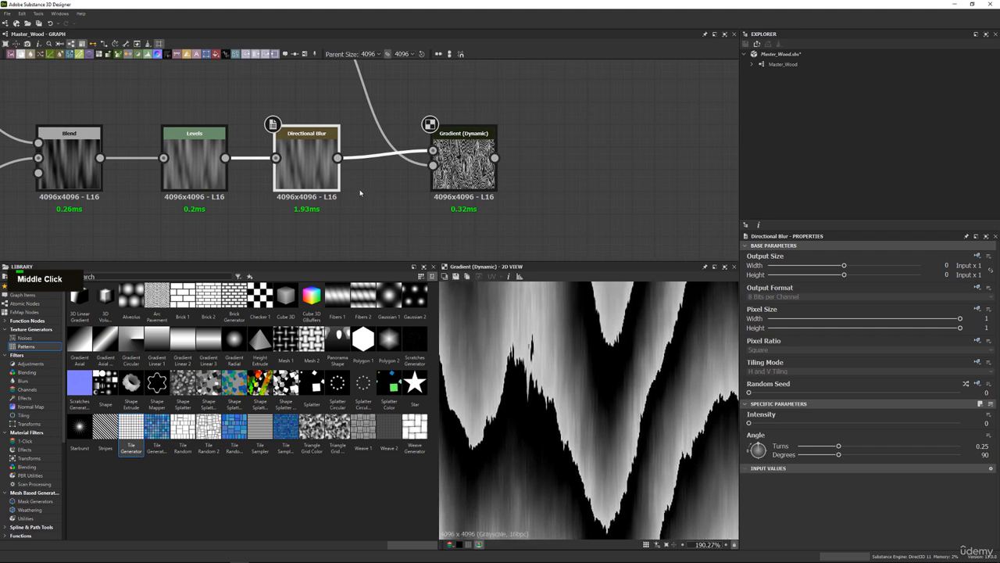
{"action": "double_click", "coordinate": [455, 150]}
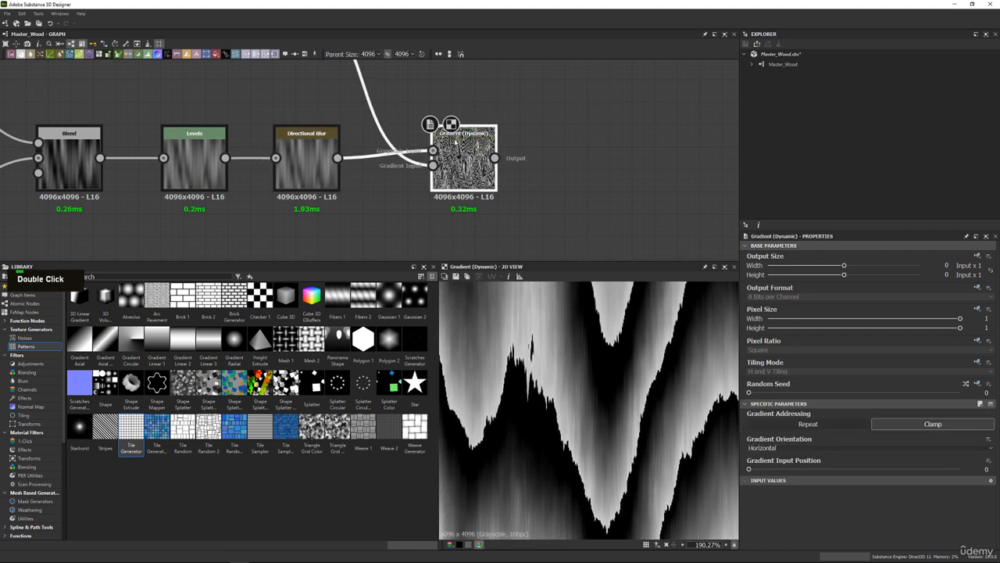
{"action": "left_click", "coordinate": [324, 150]}
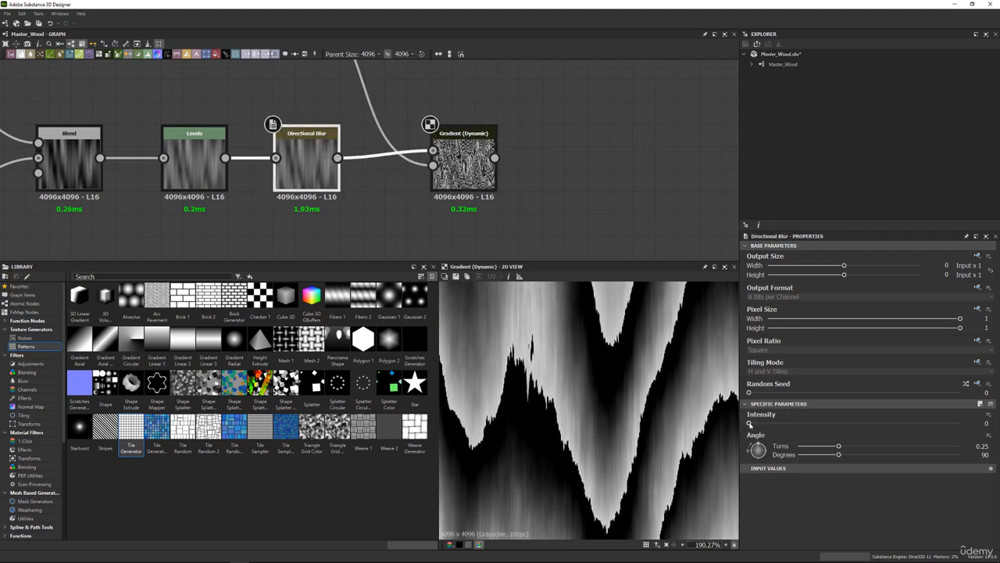
Try a Directional Blur Intensity of 0.61 and settle on 0.46, checking the grain up close and as a whole.
{"action": "left_click_drag", "start_coordinate": [753, 424], "coordinate": [878, 423]}
{"action": "scroll", "coordinate": [570, 382], "scroll_direction": "down", "scroll_amount": 5}
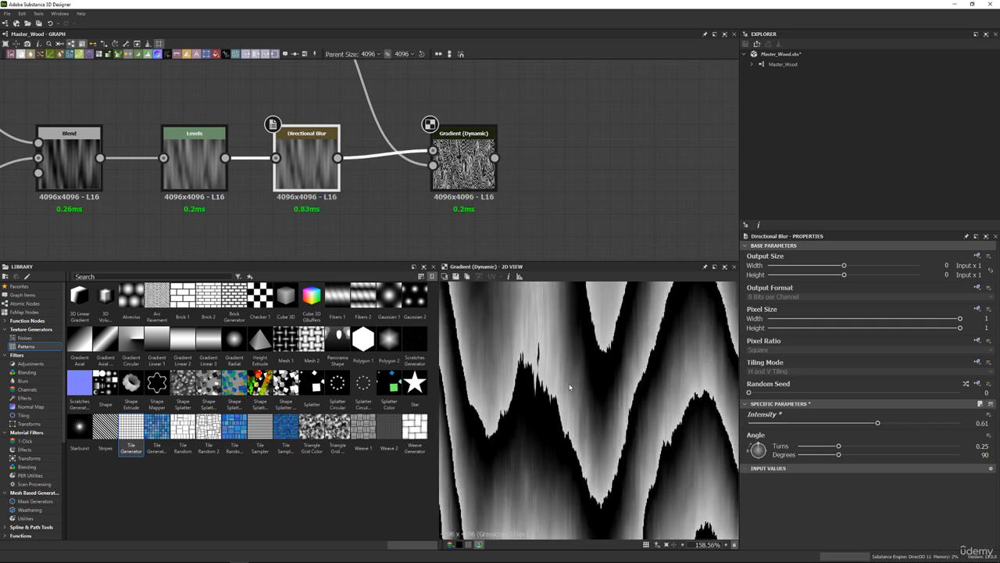
{"action": "scroll", "coordinate": [561, 400], "scroll_direction": "up", "scroll_amount": 3}
{"action": "left_click_drag", "start_coordinate": [878, 423], "coordinate": [851, 422]}
{"action": "scroll", "coordinate": [555, 341], "scroll_direction": "down", "scroll_amount": 3}
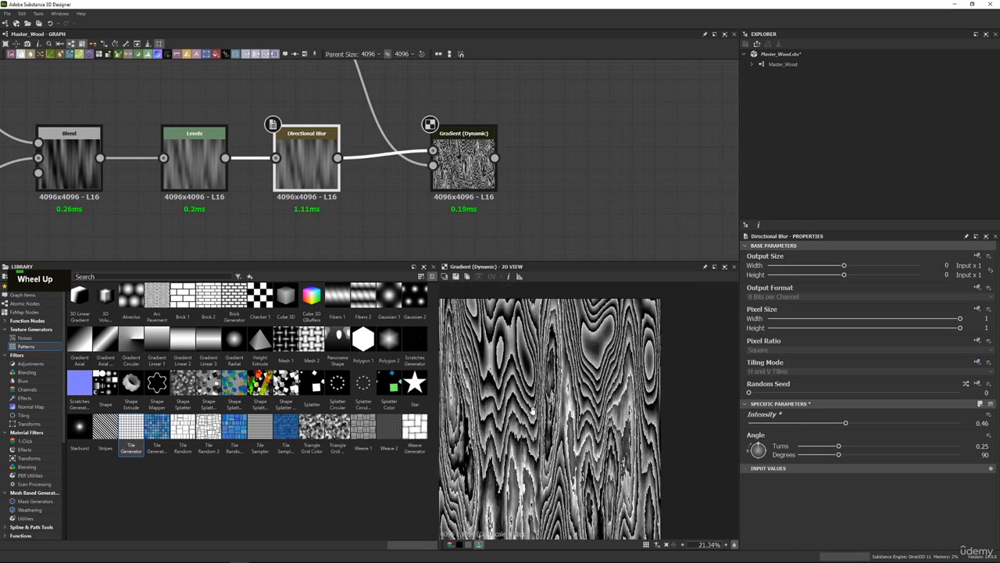
{"action": "scroll", "coordinate": [551, 344], "scroll_direction": "up", "scroll_amount": 3}
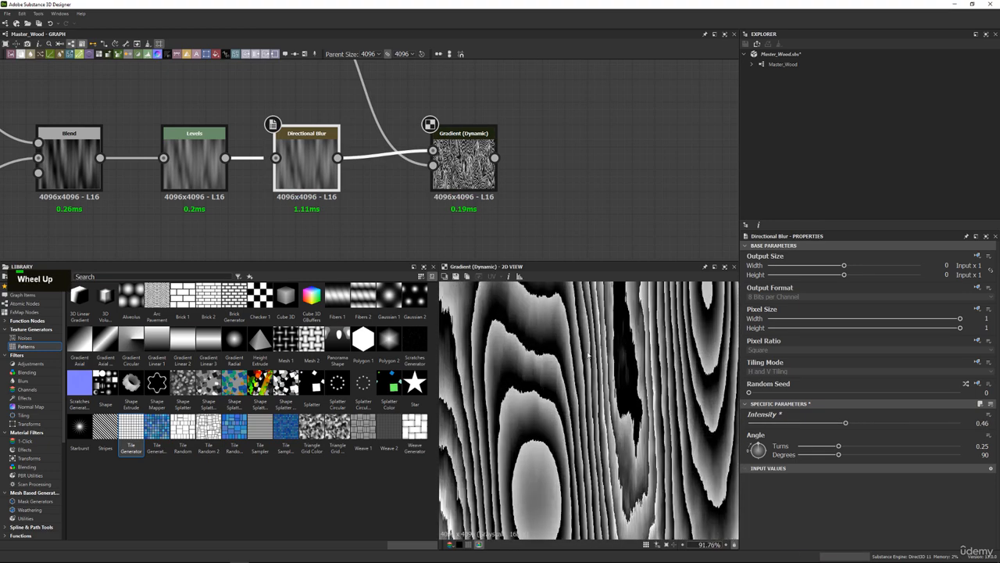
{"action": "scroll", "coordinate": [589, 354], "scroll_direction": "down", "scroll_amount": 5}
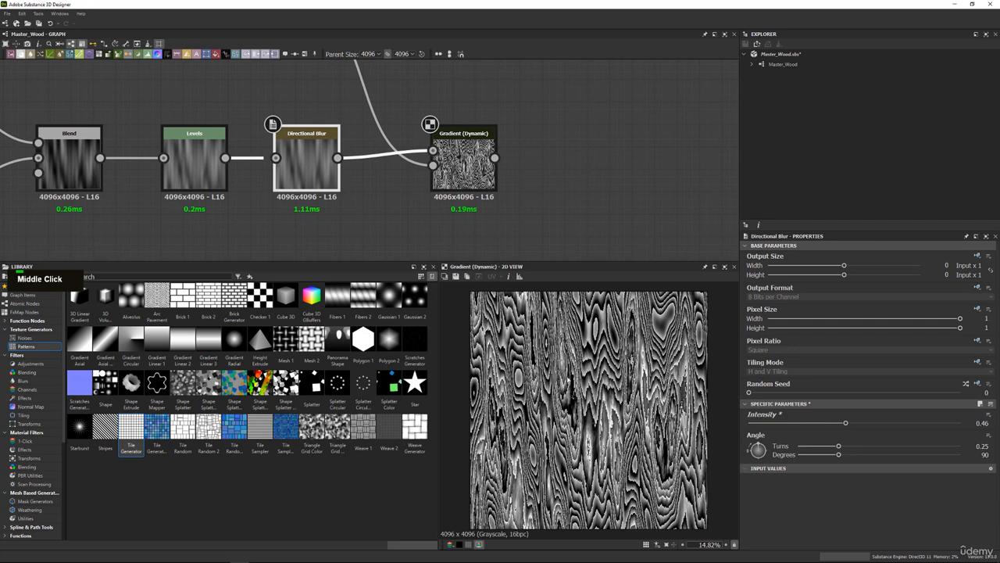
{"action": "scroll", "coordinate": [588, 407], "scroll_direction": "up", "scroll_amount": 1}
Compare the generated grain with the wood panel in the shrine reference photo.
{"action": "middle_click_drag", "start_coordinate": [460, 132], "coordinate": [451, 189]}
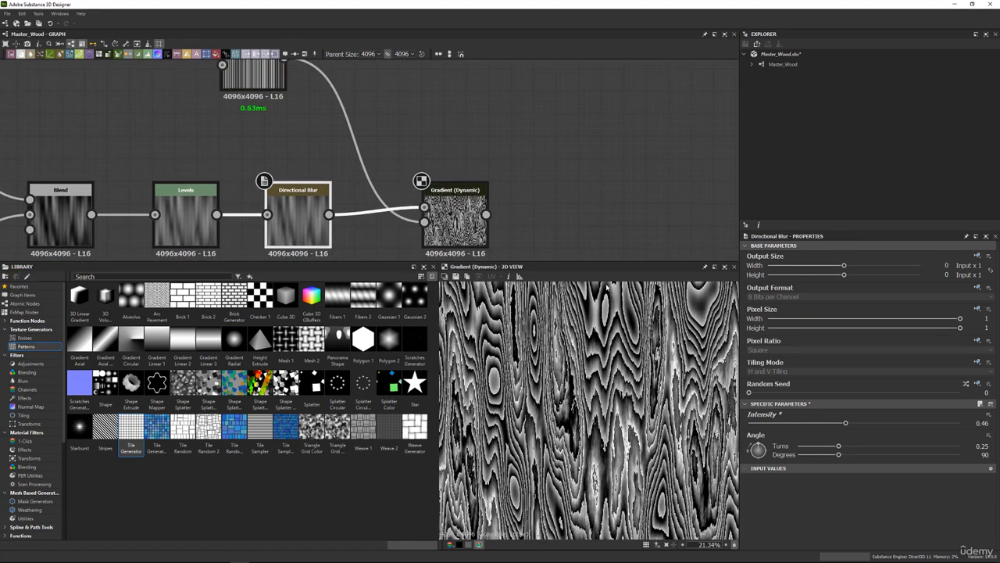
{"action": "right_click_drag", "start_coordinate": [383, 2], "coordinate": [350, 358]}
{"action": "scroll", "coordinate": [483, 328], "scroll_direction": "up", "scroll_amount": 2}
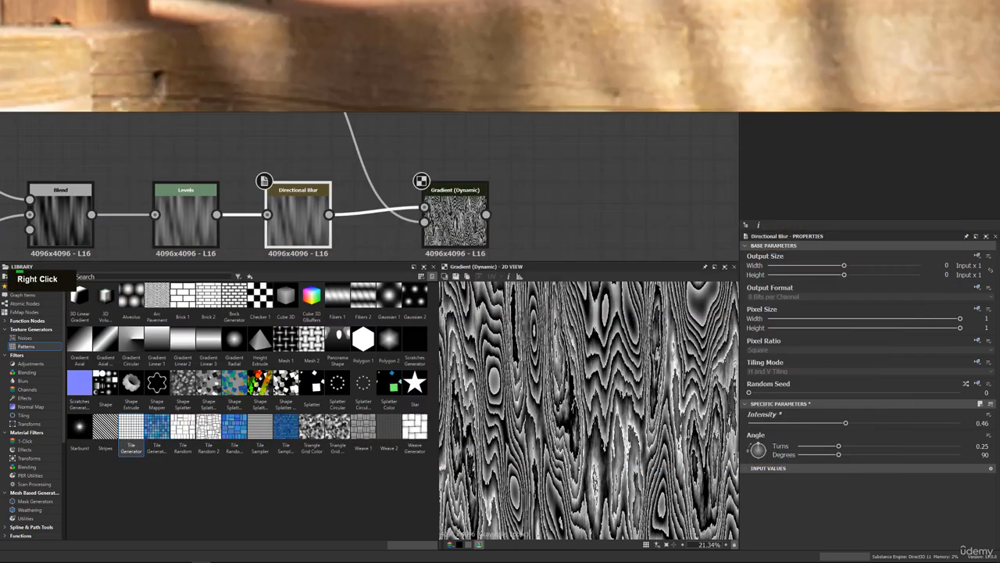
{"action": "right_click_drag", "start_coordinate": [468, 332], "coordinate": [469, 2]}
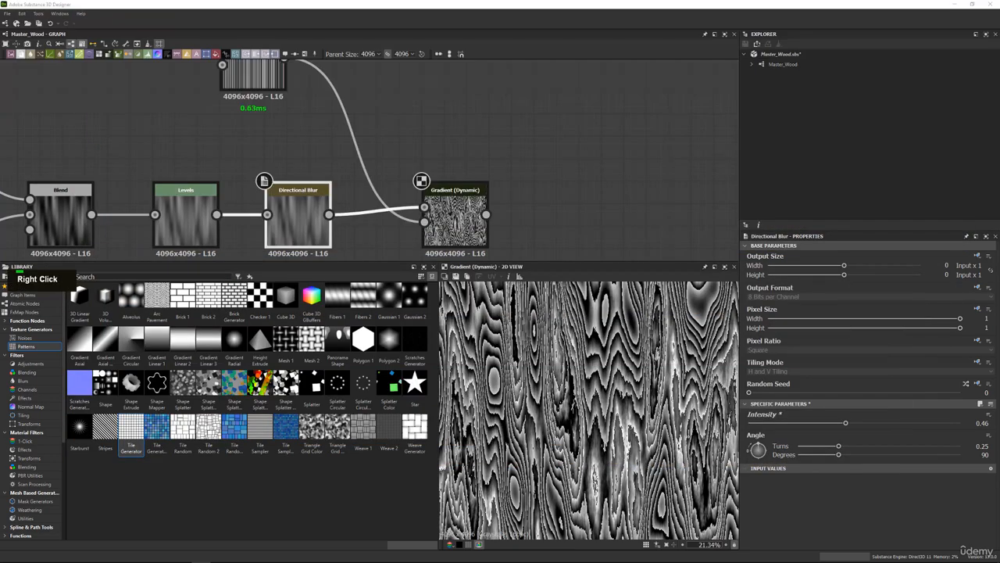
Reduce the X Amount of the Gradation Tile Generator feeding Gradient (Dynamic) to 28 for wider grain.
{"action": "double_click", "coordinate": [472, 219]}
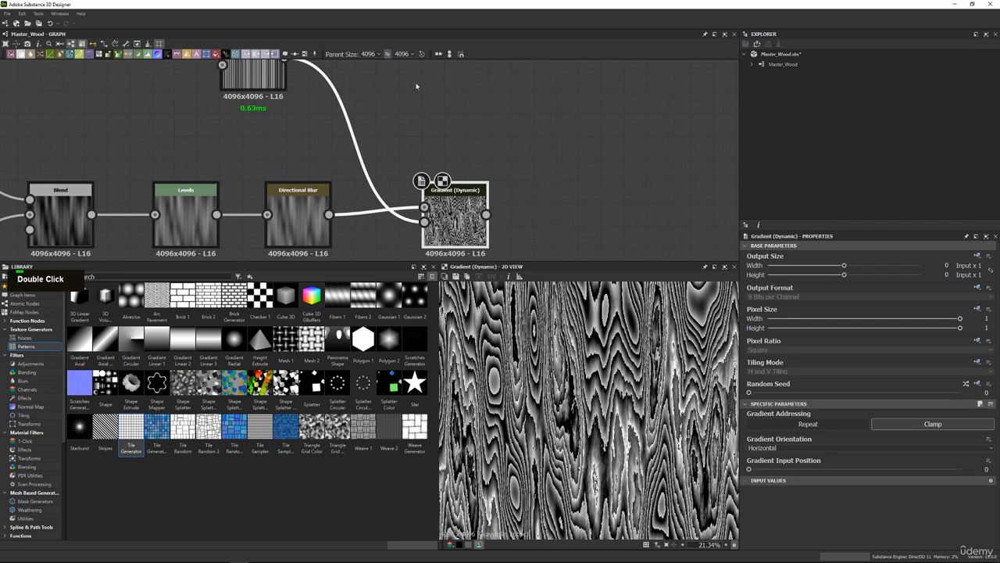
{"action": "middle_click_drag", "start_coordinate": [409, 125], "coordinate": [409, 153]}
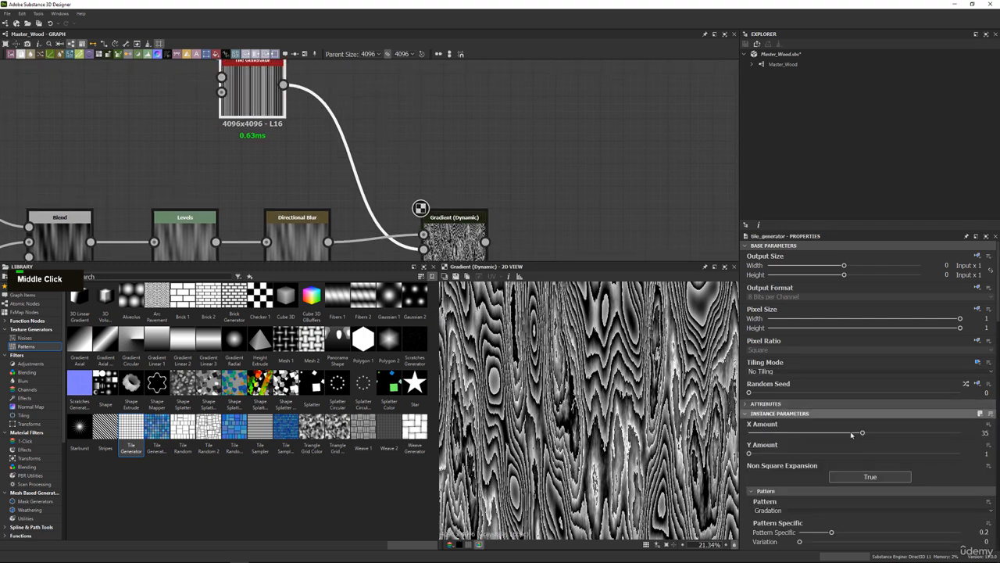
{"action": "left_click_drag", "start_coordinate": [861, 434], "coordinate": [839, 432]}
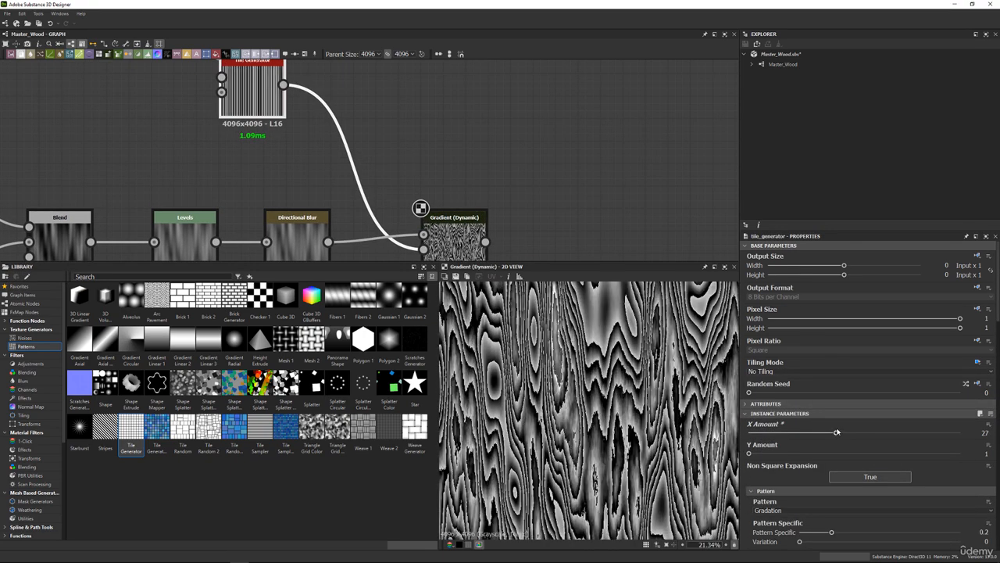
Duplicate the Gradation Tile Generator together with its Gradient (Dynamic) node and place the copies above the originals.
{"action": "scroll", "coordinate": [420, 208], "scroll_direction": "down", "scroll_amount": 3}
{"action": "middle_click_drag", "start_coordinate": [430, 178], "coordinate": [435, 213]}
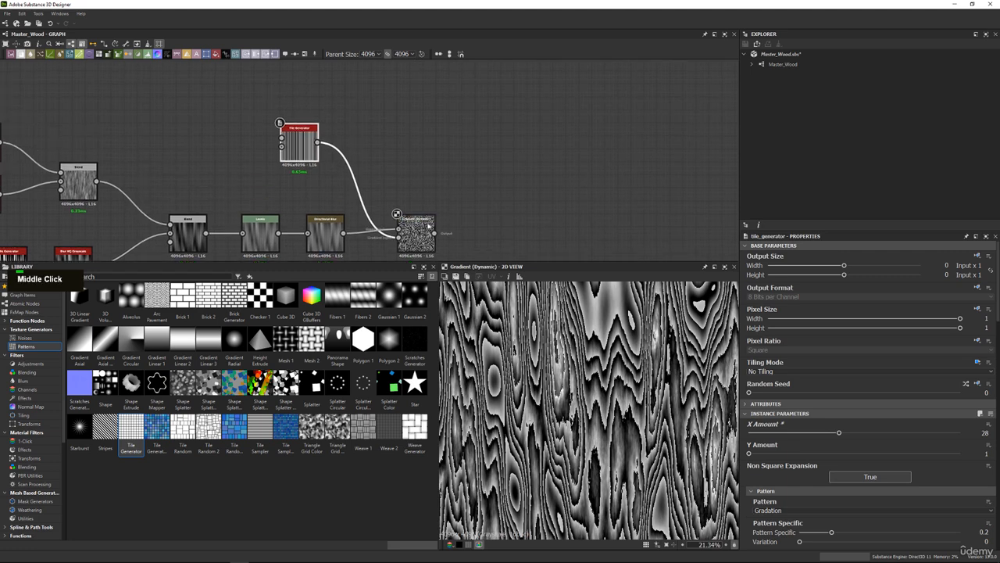
{"action": "left_click", "coordinate": [434, 213]}
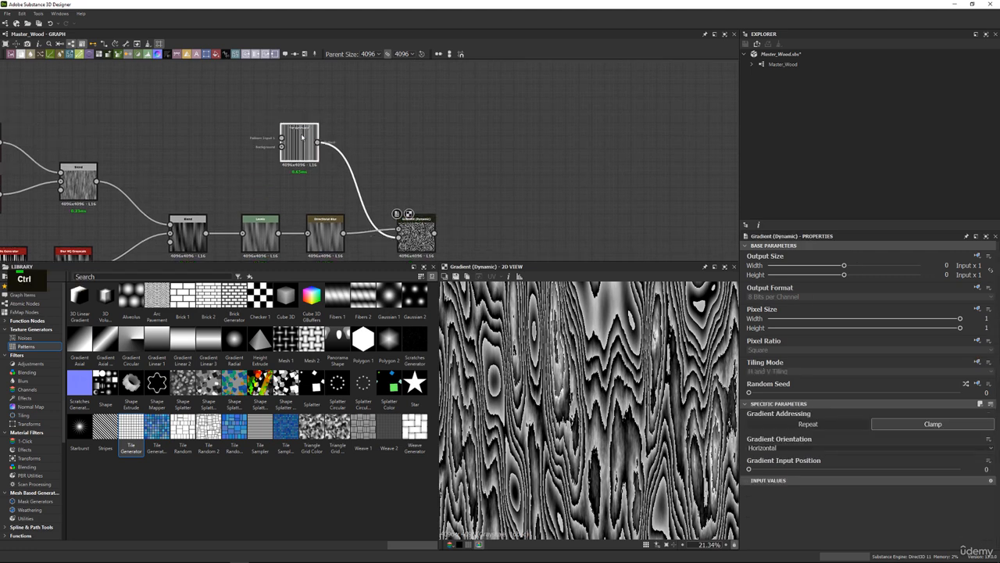
{"action": "left_click", "coordinate": [302, 139], "text": "ctrl"}
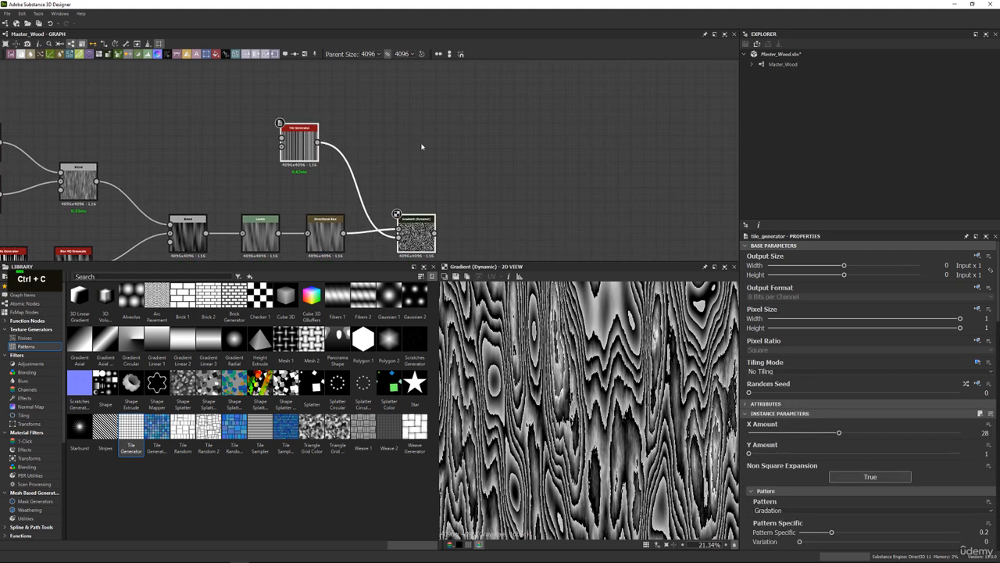
{"action": "key", "text": "ctrl+v"}
{"action": "left_click", "coordinate": [440, 160]}
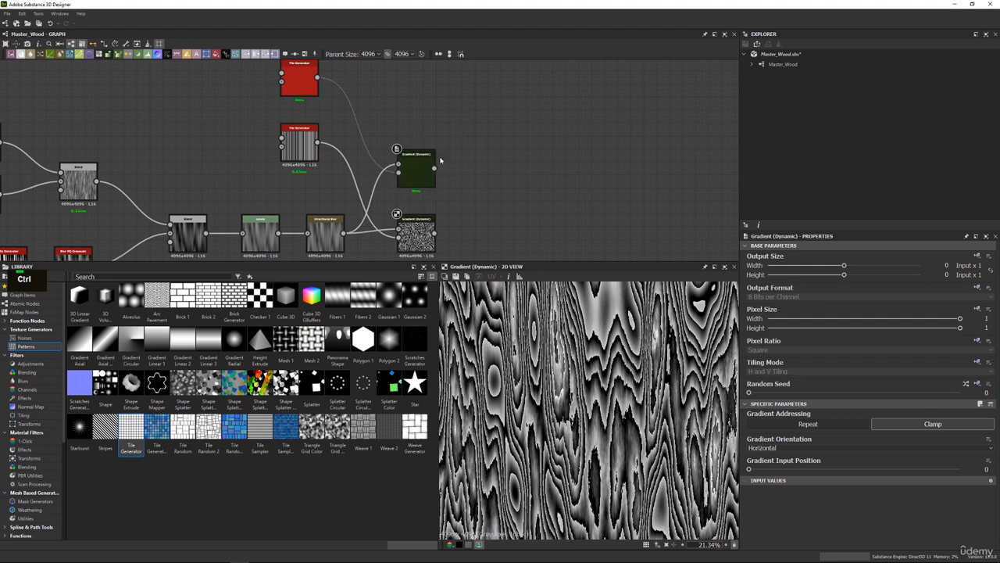
{"action": "middle_click_drag", "start_coordinate": [401, 129], "coordinate": [404, 158]}
Raise the X Amount of the duplicated Tile Generator to 64 and check the resulting grain up close and as a whole.
{"action": "left_click", "coordinate": [305, 105]}
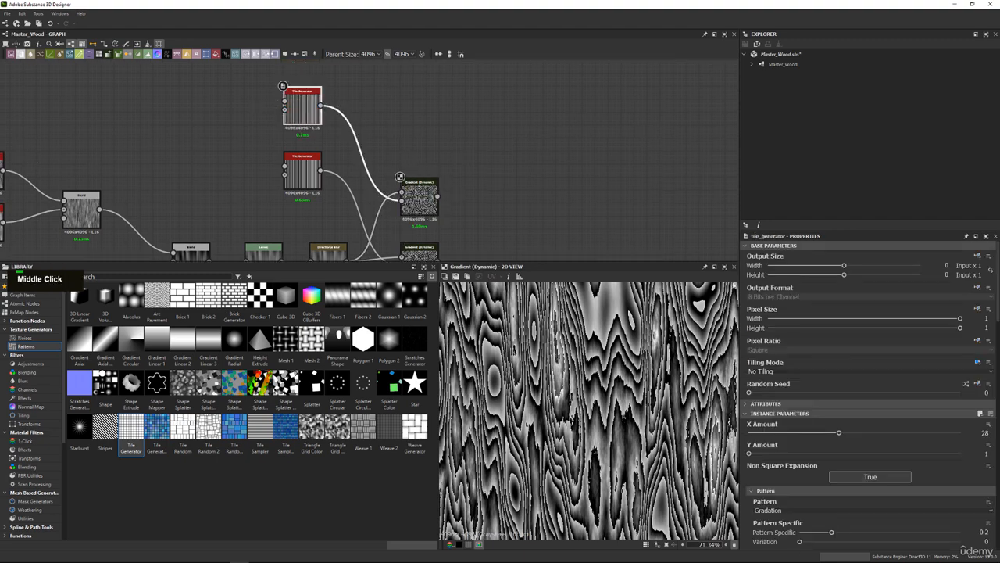
{"action": "left_click_drag", "start_coordinate": [839, 432], "coordinate": [970, 435]}
{"action": "scroll", "coordinate": [540, 335], "scroll_direction": "up", "scroll_amount": 5}
{"action": "middle_click_drag", "start_coordinate": [540, 335], "coordinate": [537, 344]}
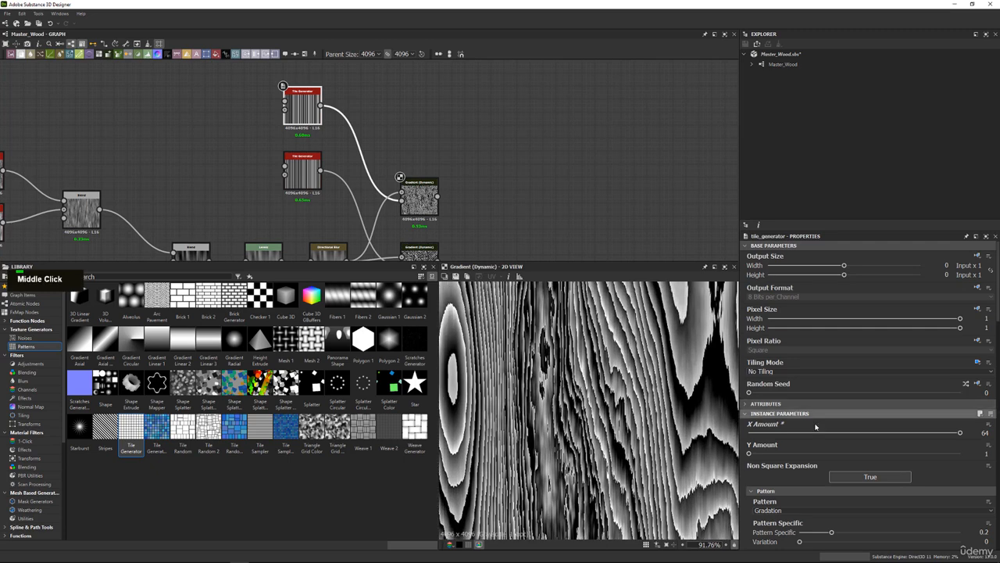
{"action": "middle_click_drag", "start_coordinate": [437, 163], "coordinate": [395, 198]}
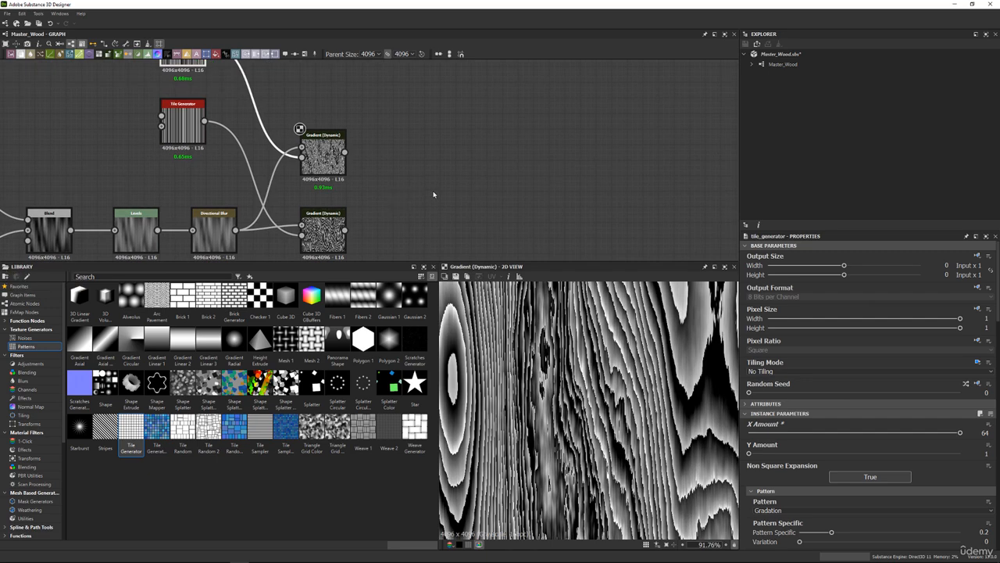
{"action": "scroll", "coordinate": [572, 383], "scroll_direction": "up", "scroll_amount": 5}
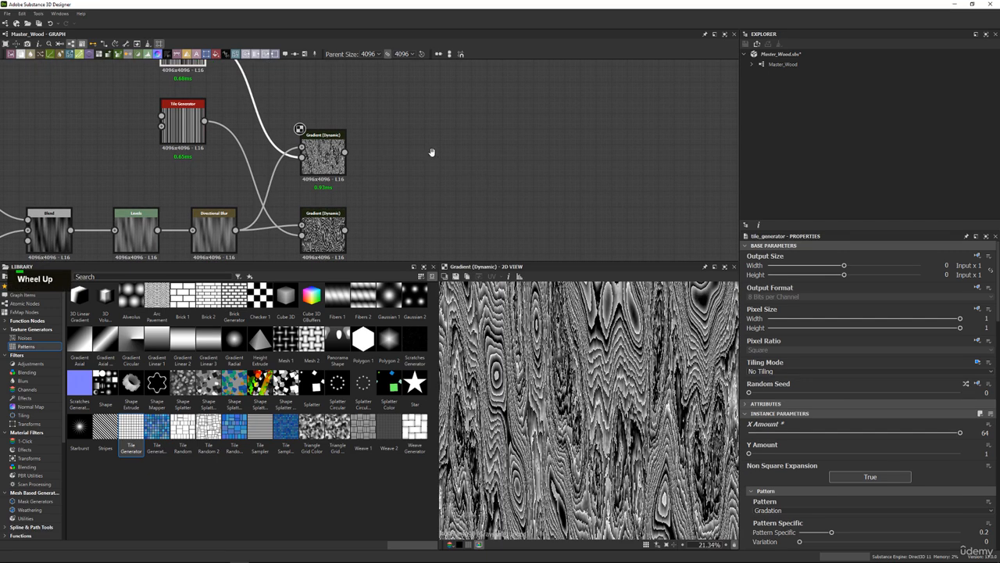
Add a Blend node with the duplicated Gradient (Dynamic) as foreground and the original as background, and preview the result.
{"action": "middle_click_drag", "start_coordinate": [431, 152], "coordinate": [422, 156]}
{"action": "key", "text": "space"}
{"action": "type", "text": "blend"}
{"action": "key", "text": "Return"}
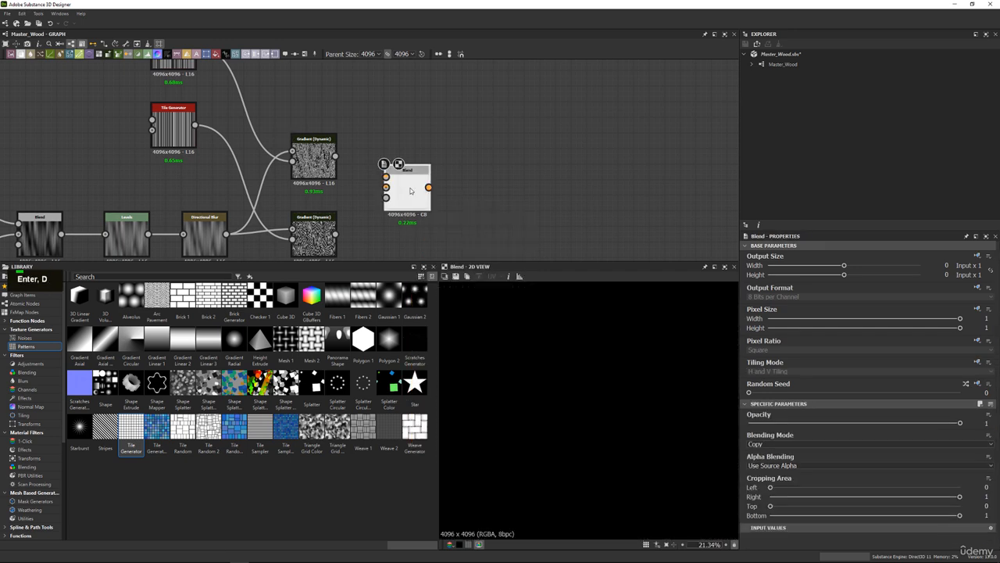
{"action": "left_click_drag", "start_coordinate": [390, 194], "coordinate": [388, 192]}
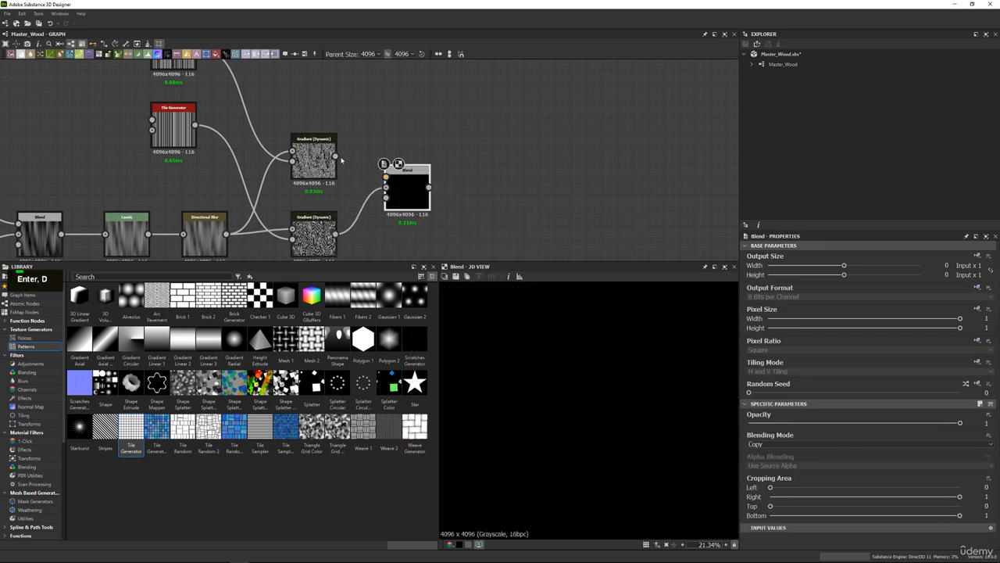
{"action": "left_click_drag", "start_coordinate": [336, 156], "coordinate": [413, 182]}
{"action": "double_click", "coordinate": [412, 183]}
{"action": "scroll", "coordinate": [617, 336], "scroll_direction": "up", "scroll_amount": 4}
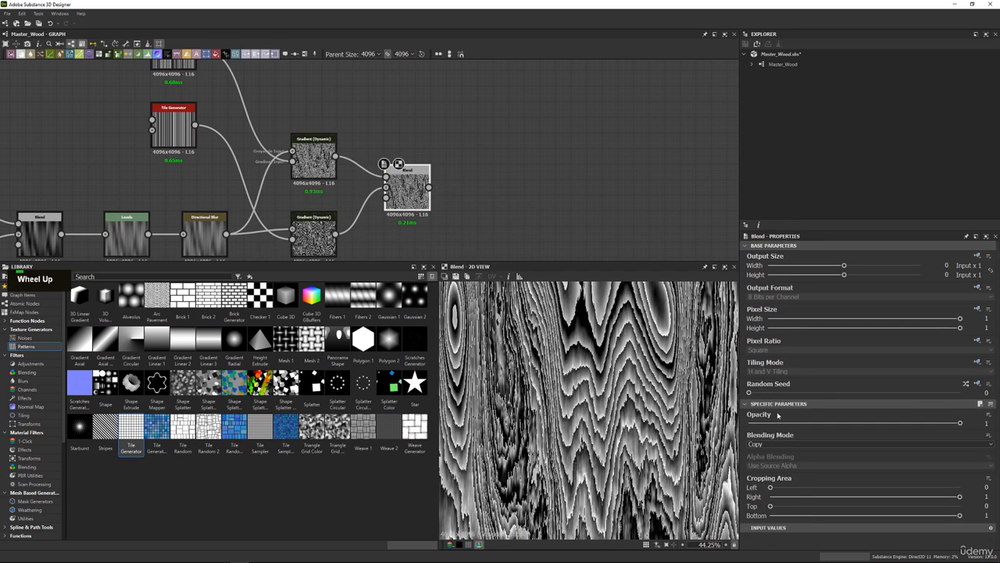
Set the new Blend's Blending Mode to Multiply and its Opacity to 0.3.
{"action": "double_click", "coordinate": [779, 445]}
{"action": "scroll", "coordinate": [779, 446], "scroll_direction": "down", "scroll_amount": 2}
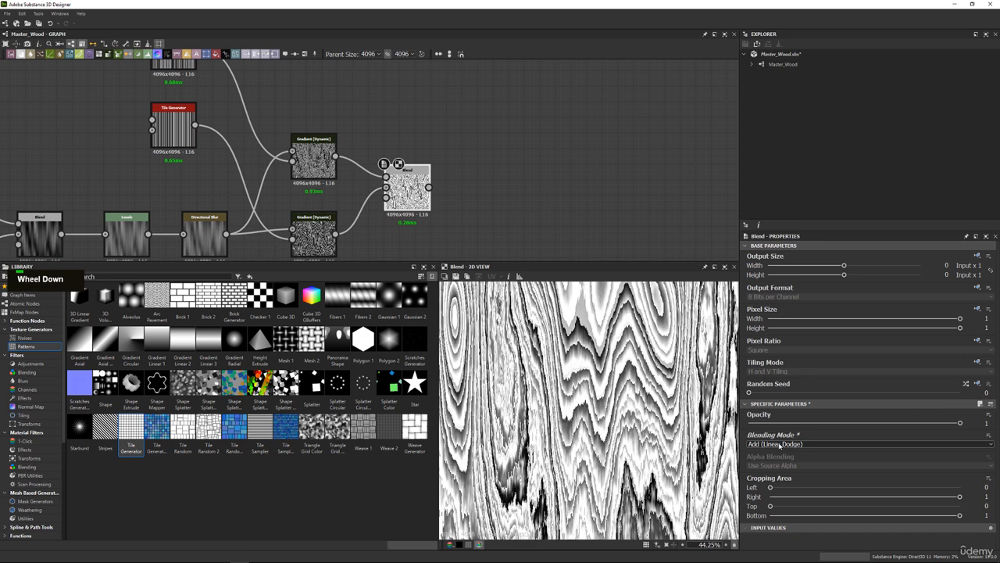
{"action": "scroll", "coordinate": [780, 444], "scroll_direction": "down", "scroll_amount": 1}
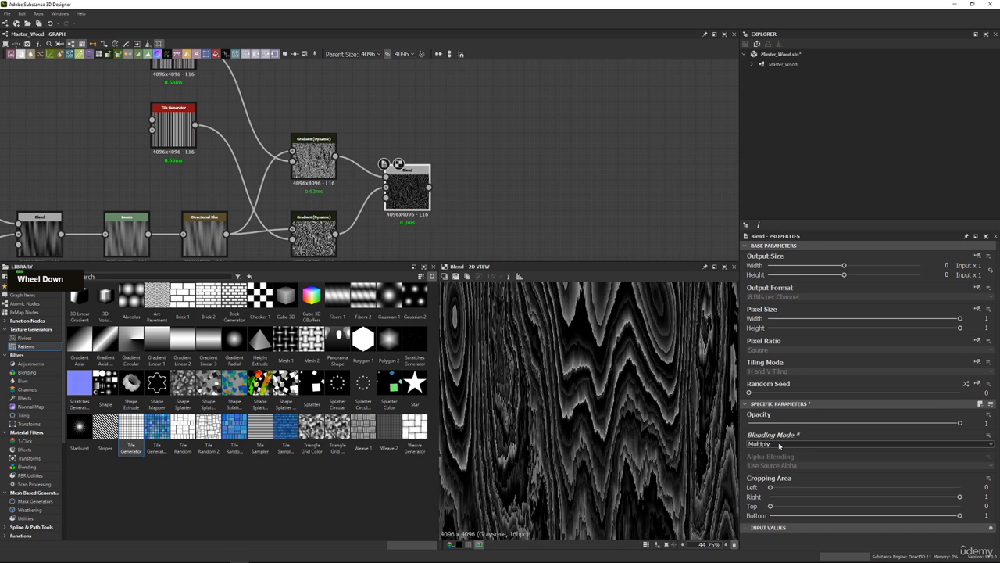
{"action": "left_click", "coordinate": [813, 423]}
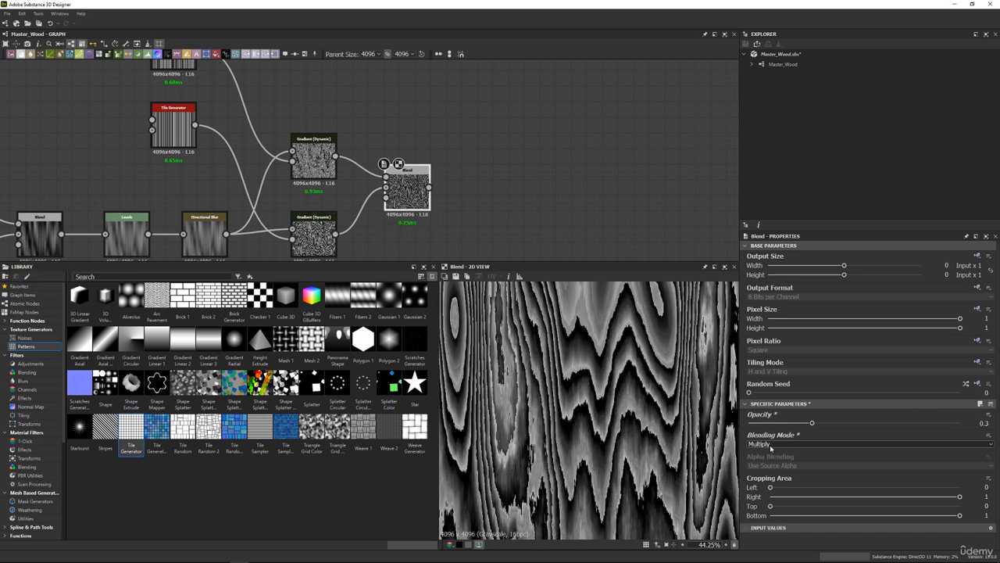
Try the Add Sub, Min (Darken), Switch and Overlay blending modes on the Blend and return it to Multiply.
{"action": "scroll", "coordinate": [771, 447], "scroll_direction": "down", "scroll_amount": 1}
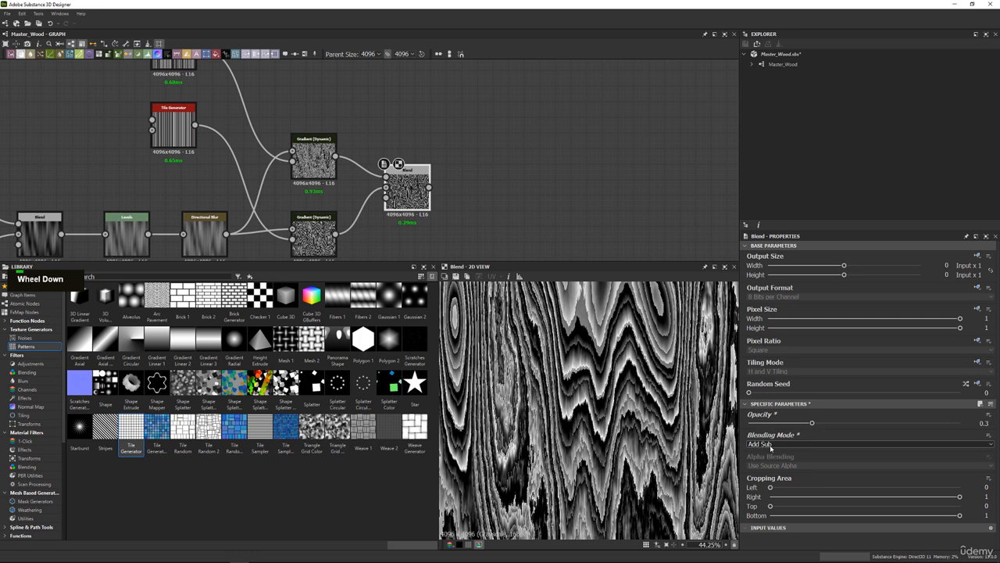
{"action": "scroll", "coordinate": [771, 447], "scroll_direction": "down", "scroll_amount": 1}
{"action": "scroll", "coordinate": [770, 447], "scroll_direction": "down", "scroll_amount": 1}
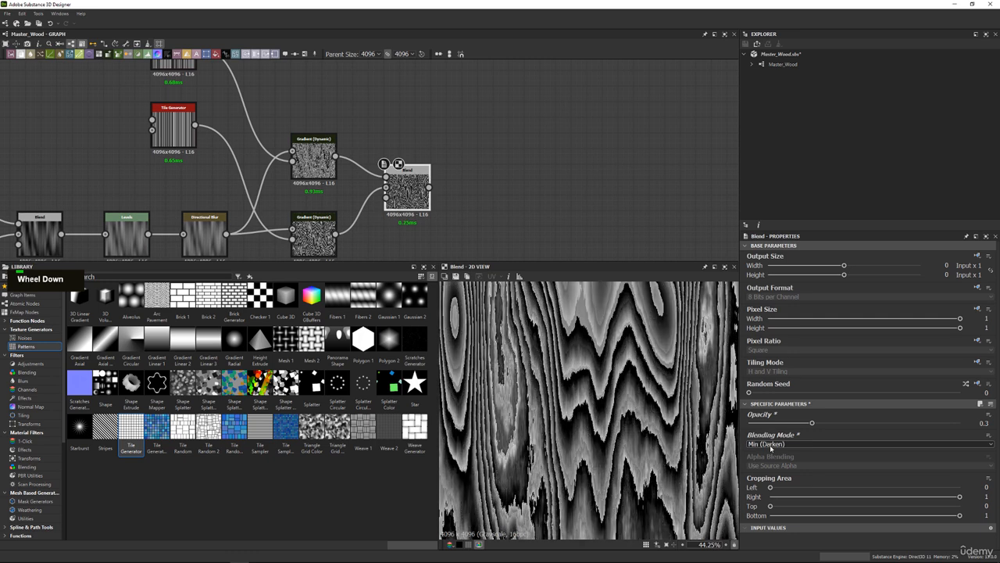
{"action": "scroll", "coordinate": [770, 447], "scroll_direction": "down", "scroll_amount": 1}
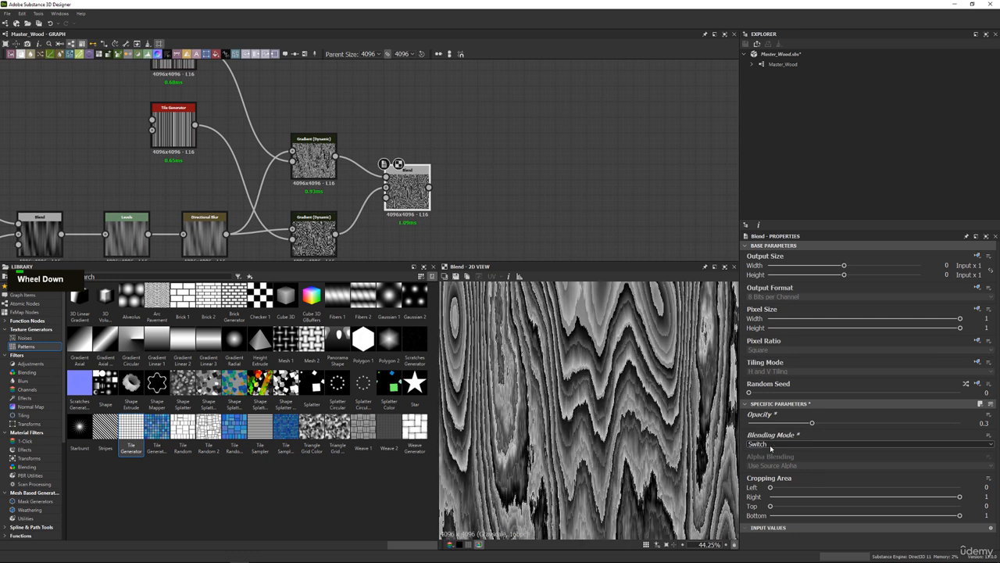
{"action": "left_click", "coordinate": [770, 447]}
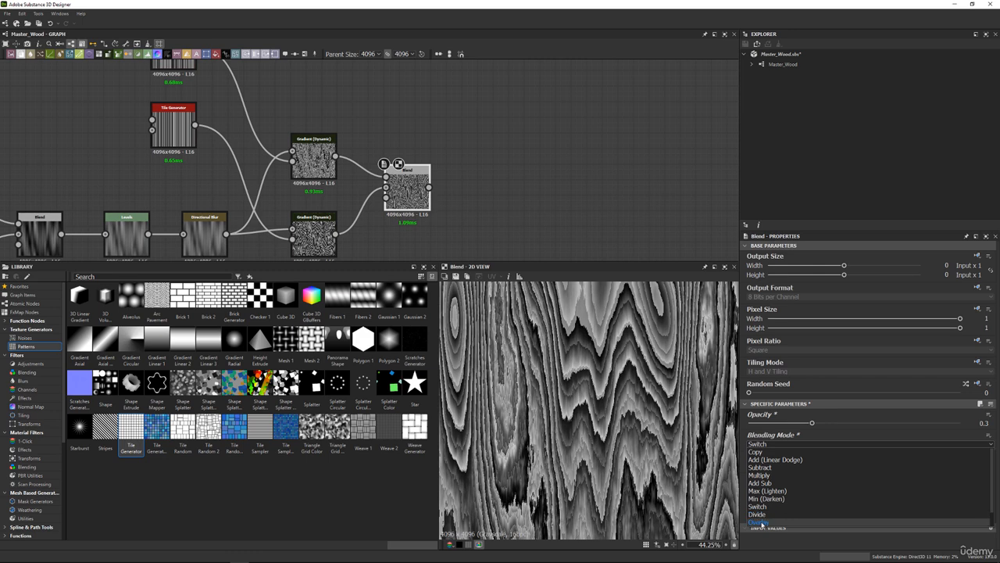
{"action": "left_click", "coordinate": [763, 522]}
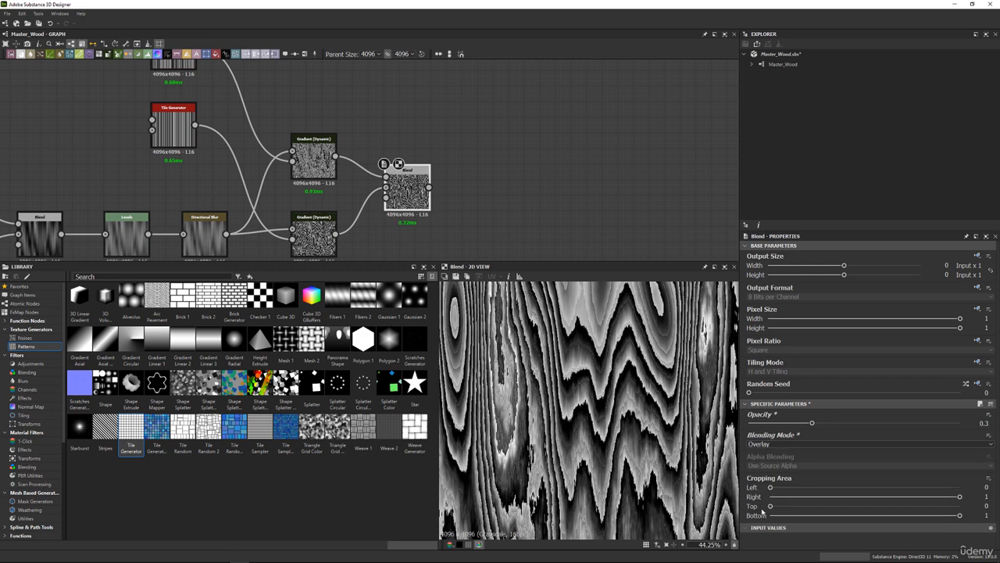
{"action": "left_click", "coordinate": [767, 446]}
{"action": "left_click", "coordinate": [760, 474]}
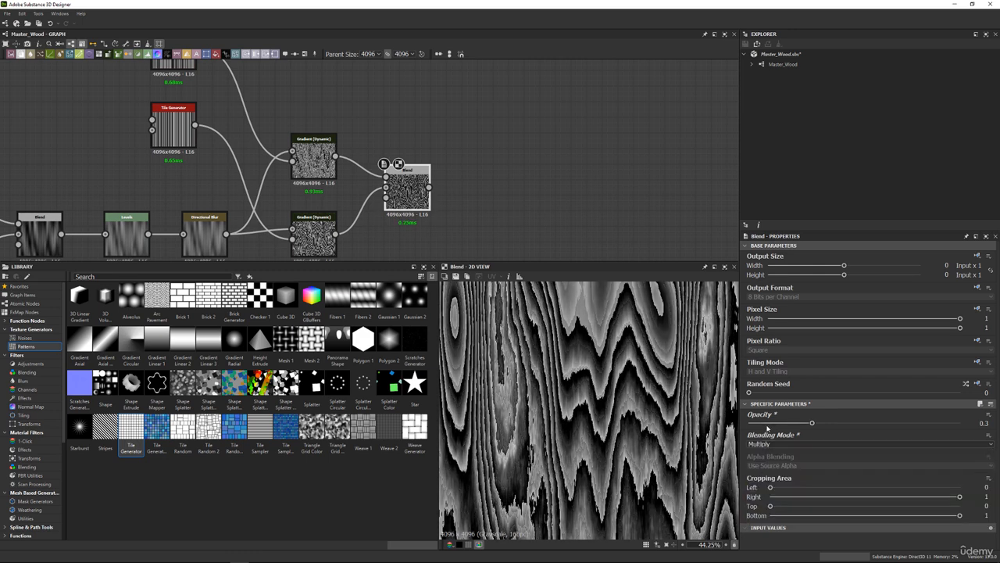
Try Opacity values of 0.2 and 0.35 on the Multiply Blend and settle on 0.15, checking the grain close up.
{"action": "left_click", "coordinate": [748, 424]}
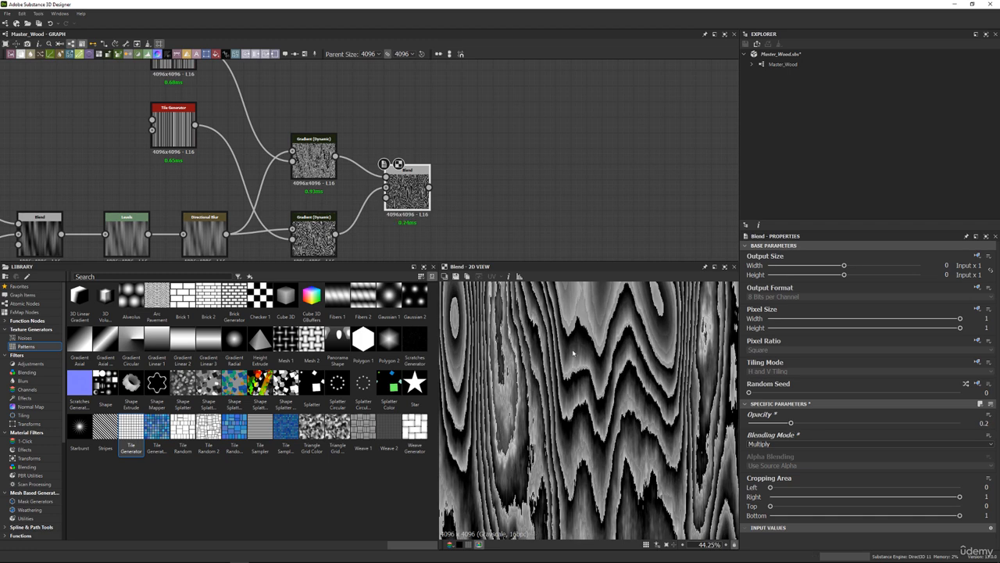
{"action": "scroll", "coordinate": [573, 353], "scroll_direction": "up", "scroll_amount": 5}
{"action": "left_click_drag", "start_coordinate": [780, 422], "coordinate": [822, 417]}
{"action": "scroll", "coordinate": [645, 388], "scroll_direction": "down", "scroll_amount": 10}
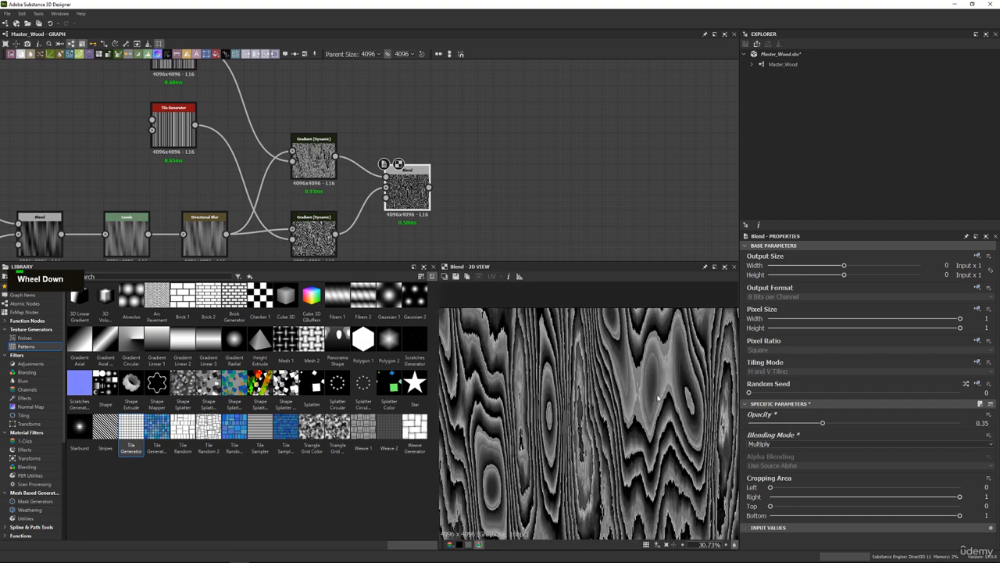
{"action": "middle_click_drag", "start_coordinate": [644, 388], "coordinate": [609, 349]}
{"action": "scroll", "coordinate": [611, 348], "scroll_direction": "up", "scroll_amount": 10}
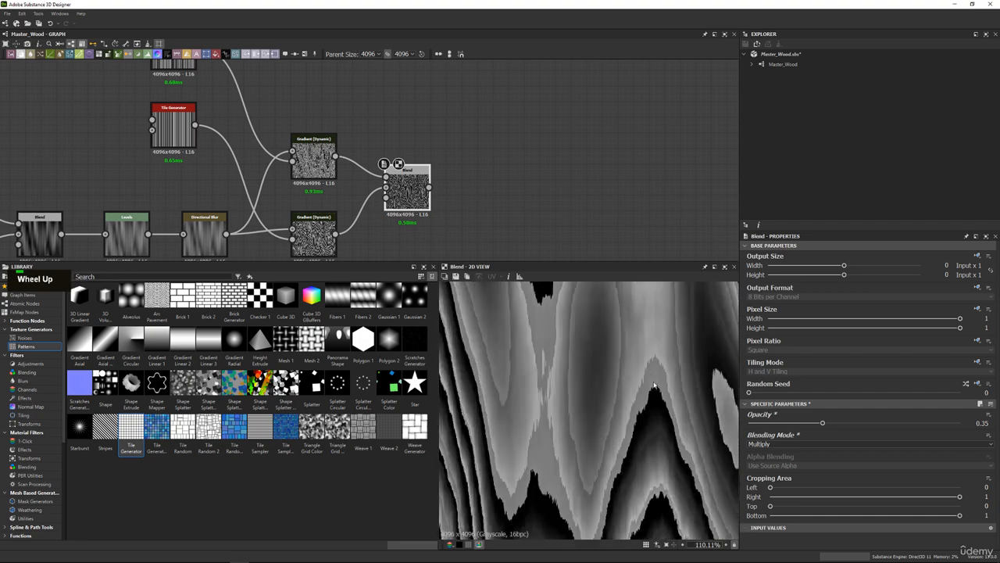
{"action": "middle_click_drag", "start_coordinate": [639, 416], "coordinate": [607, 424]}
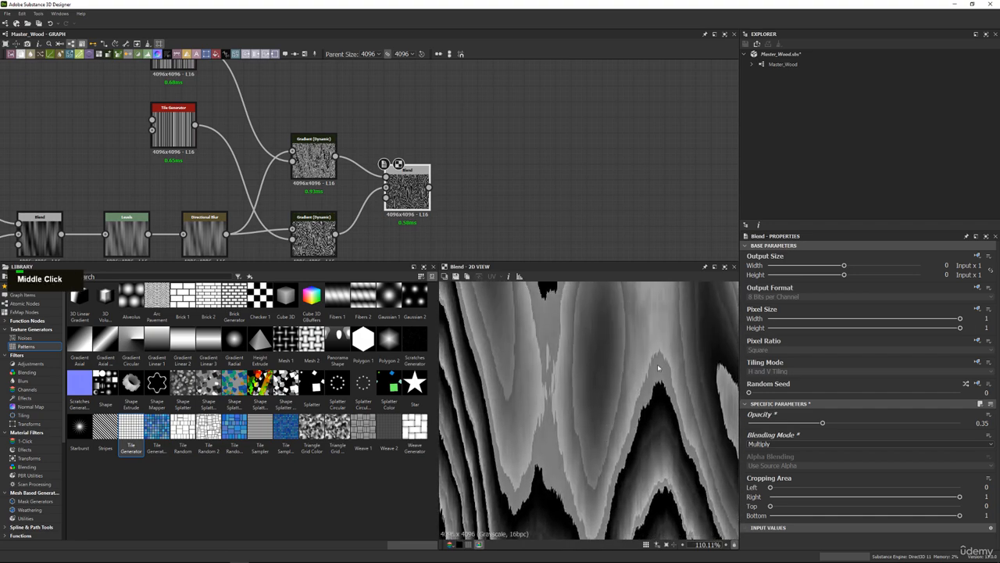
{"action": "left_click", "coordinate": [783, 423]}
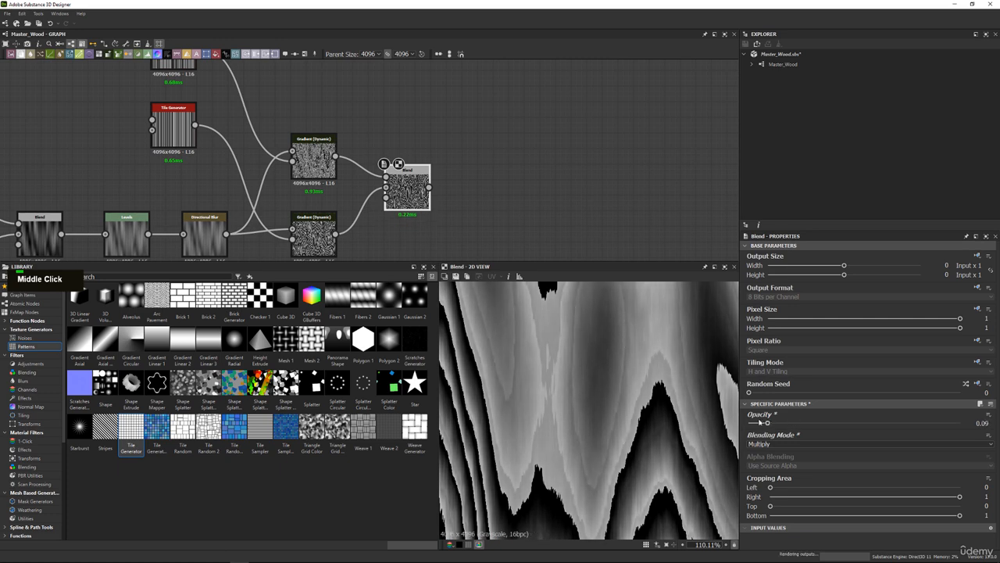
{"action": "left_click", "coordinate": [781, 423]}
Add a second Blend node below the first, with the duplicated Gradient (Dynamic) as foreground and the original as background.
{"action": "middle_click_drag", "start_coordinate": [330, 128], "coordinate": [317, 133]}
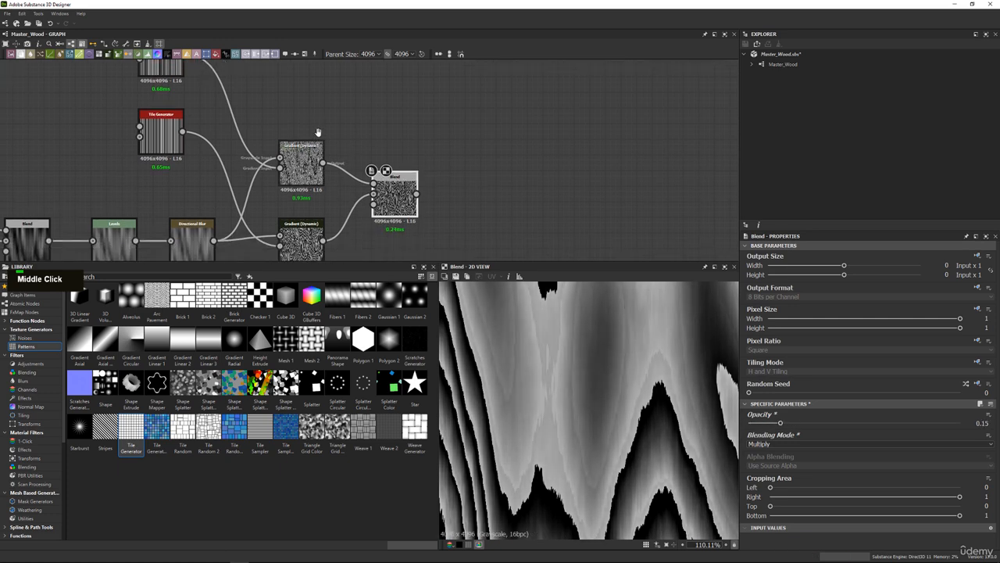
{"action": "scroll", "coordinate": [422, 176], "scroll_direction": "down", "scroll_amount": 3}
{"action": "scroll", "coordinate": [393, 156], "scroll_direction": "up", "scroll_amount": 1}
{"action": "middle_click_drag", "start_coordinate": [429, 194], "coordinate": [396, 177]}
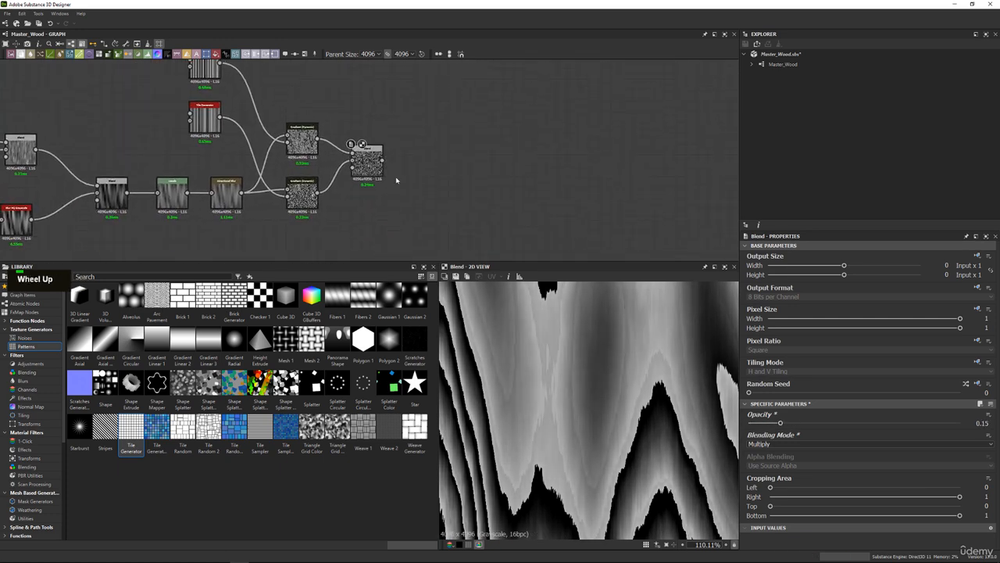
{"action": "key", "text": "space"}
{"action": "key", "text": "Return"}
{"action": "scroll", "coordinate": [398, 182], "scroll_direction": "up", "scroll_amount": 1}
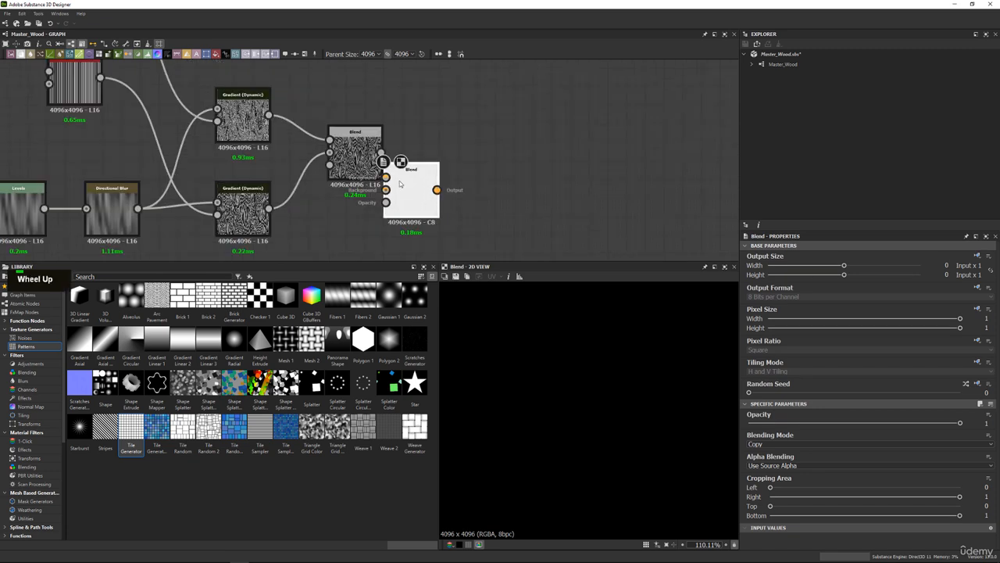
{"action": "left_click_drag", "start_coordinate": [399, 184], "coordinate": [342, 214]}
{"action": "left_click_drag", "start_coordinate": [268, 115], "coordinate": [329, 215]}
{"action": "left_click_drag", "start_coordinate": [268, 208], "coordinate": [330, 227]}
Duplicate the Paraboloid Tile Generator and its Blur HQ Grayscale node and place the copies below the gradient nodes.
{"action": "scroll", "coordinate": [346, 235], "scroll_direction": "down", "scroll_amount": 3}
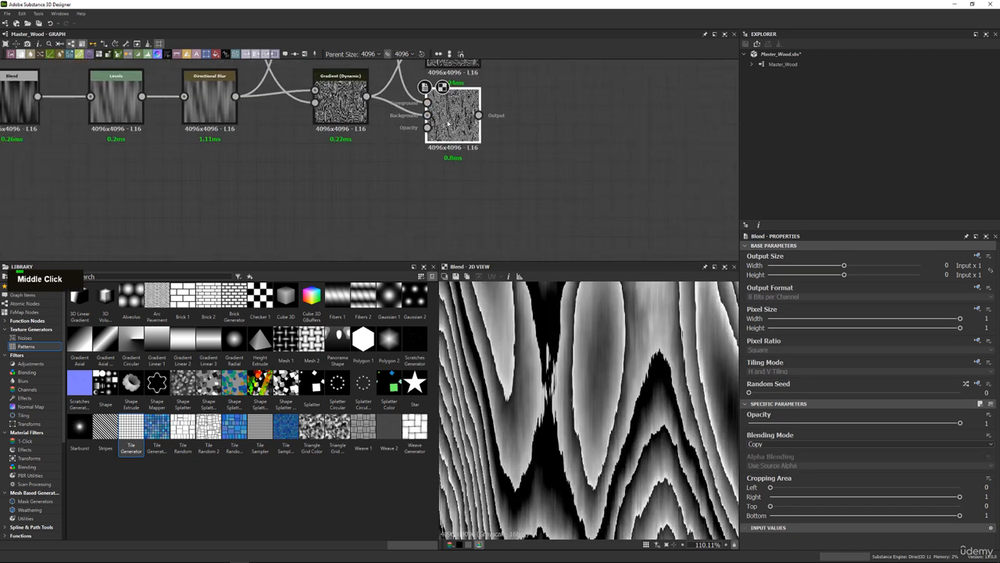
{"action": "middle_click_drag", "start_coordinate": [358, 114], "coordinate": [359, 144]}
{"action": "scroll", "coordinate": [586, 410], "scroll_direction": "down", "scroll_amount": 8}
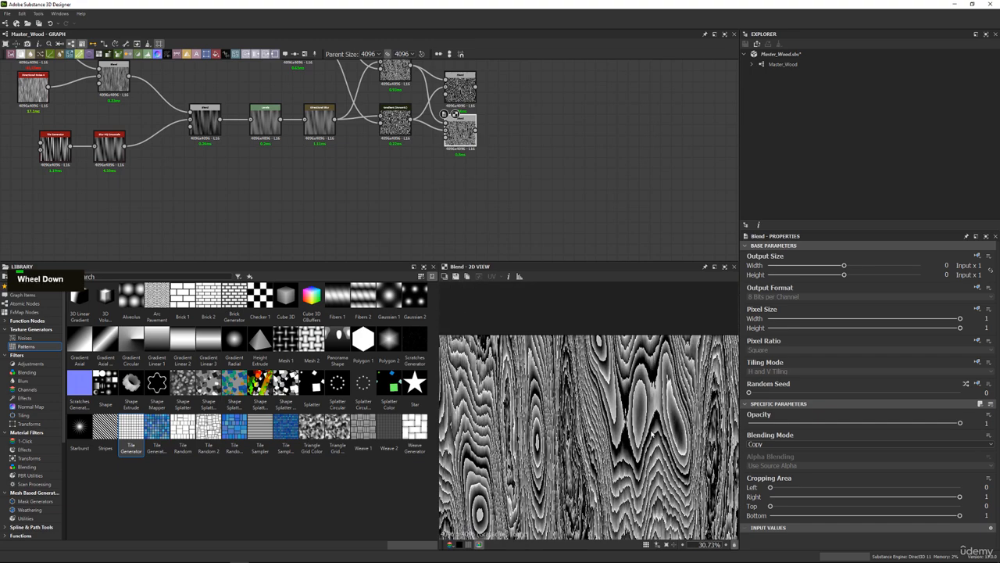
{"action": "scroll", "coordinate": [611, 389], "scroll_direction": "down", "scroll_amount": 2}
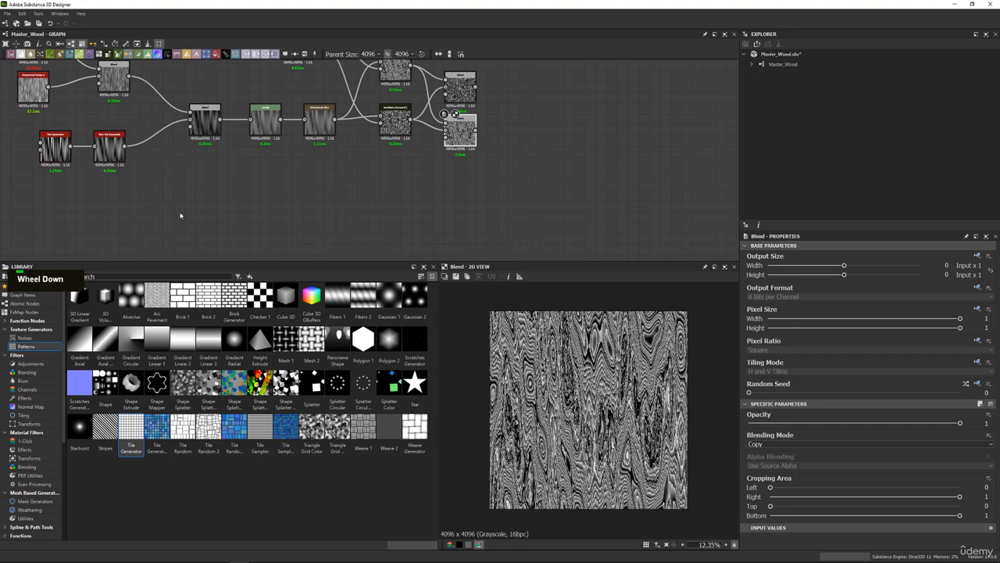
{"action": "left_click", "coordinate": [55, 155]}
{"action": "key", "text": "ctrl+c"}
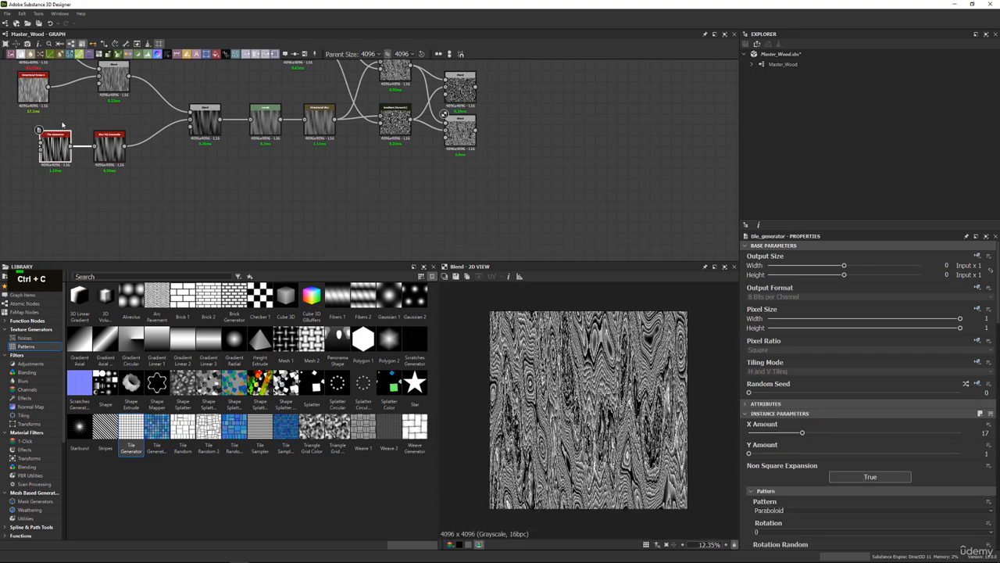
{"action": "key", "text": "ctrl+v"}
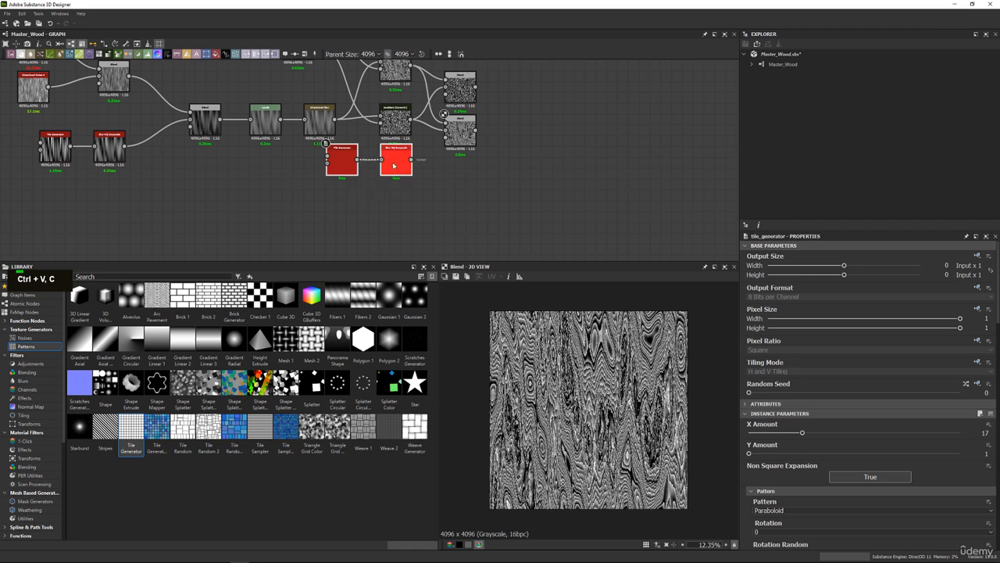
Preview the duplicated Paraboloid Tile Generator and reduce its X Amount to 10 for wider stripes.
{"action": "double_click", "coordinate": [384, 216]}
{"action": "double_click", "coordinate": [330, 211]}
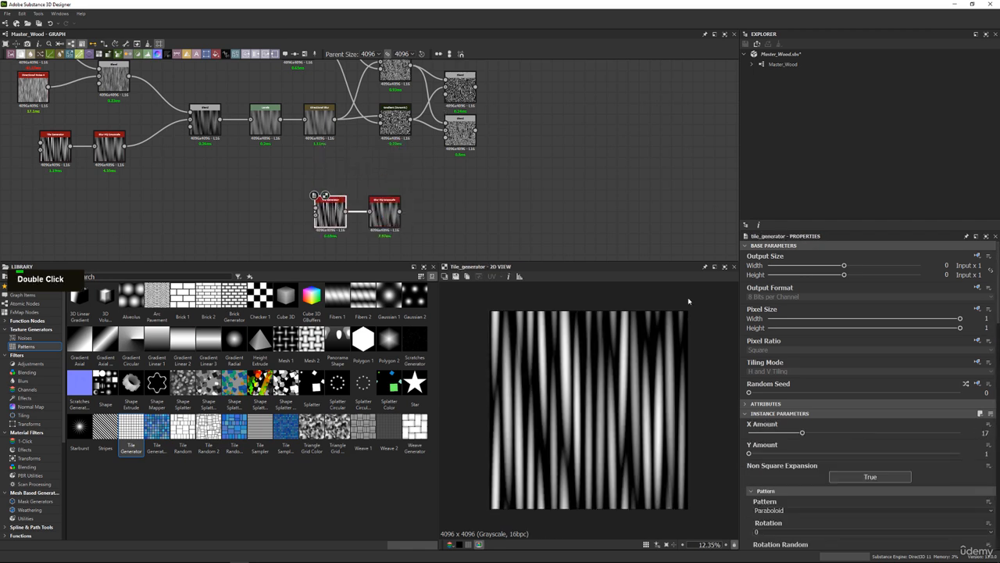
{"action": "left_click_drag", "start_coordinate": [801, 432], "coordinate": [780, 435]}
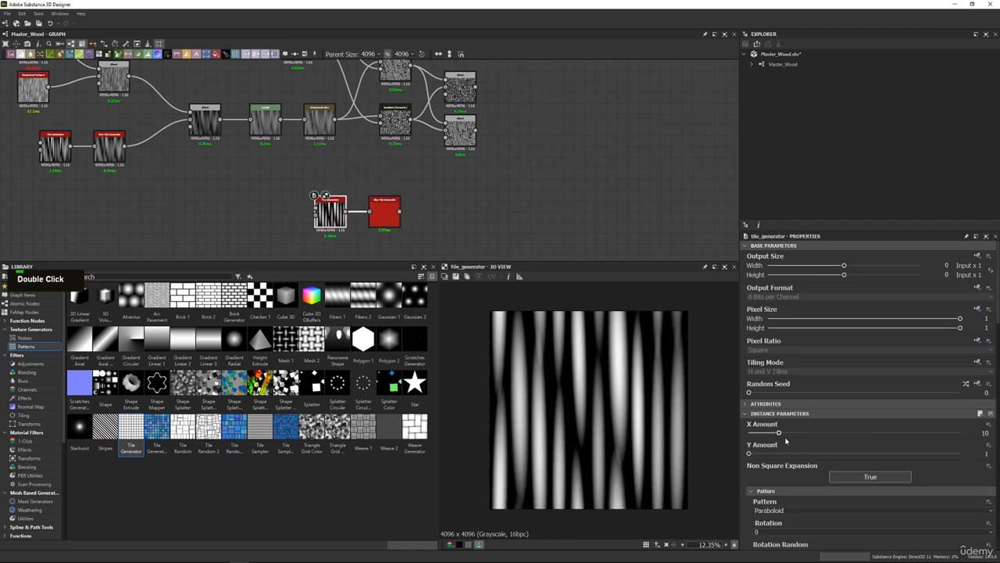
Set the Random Seed of the duplicated Paraboloid Tile Generator to 2.
{"action": "scroll", "coordinate": [786, 440], "scroll_direction": "down", "scroll_amount": 7}
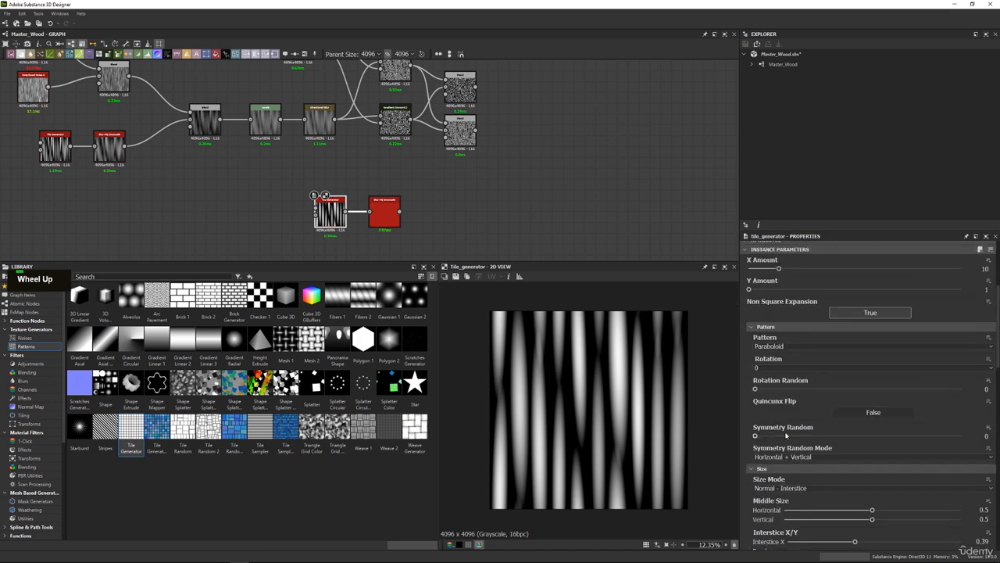
{"action": "scroll", "coordinate": [786, 435], "scroll_direction": "up", "scroll_amount": 3}
{"action": "left_click_drag", "start_coordinate": [759, 299], "coordinate": [790, 299]}
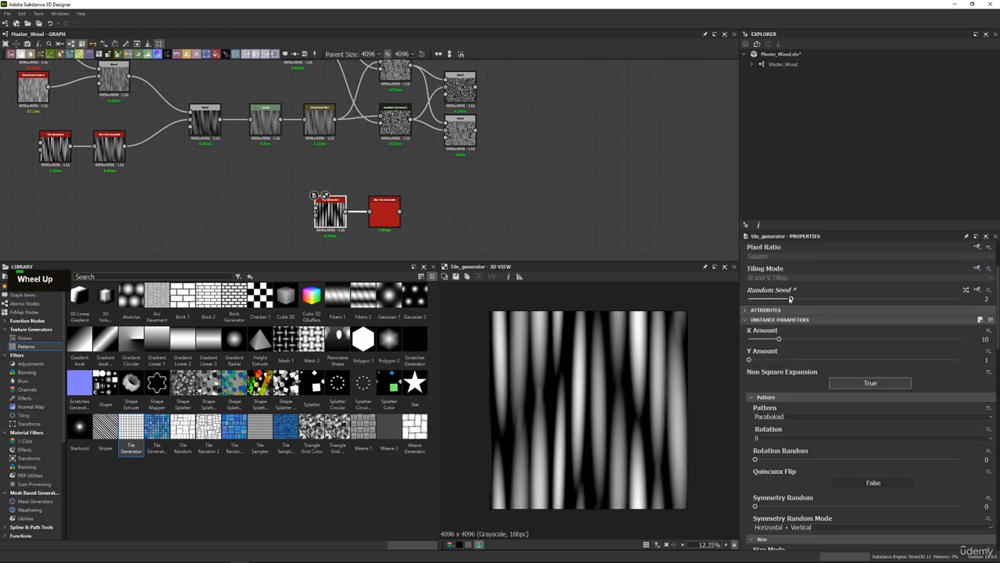
{"action": "scroll", "coordinate": [365, 236], "scroll_direction": "up", "scroll_amount": 3}
Preview the duplicated Blur HQ Grayscale node and add a Histogram Scan node after it.
{"action": "double_click", "coordinate": [360, 209]}
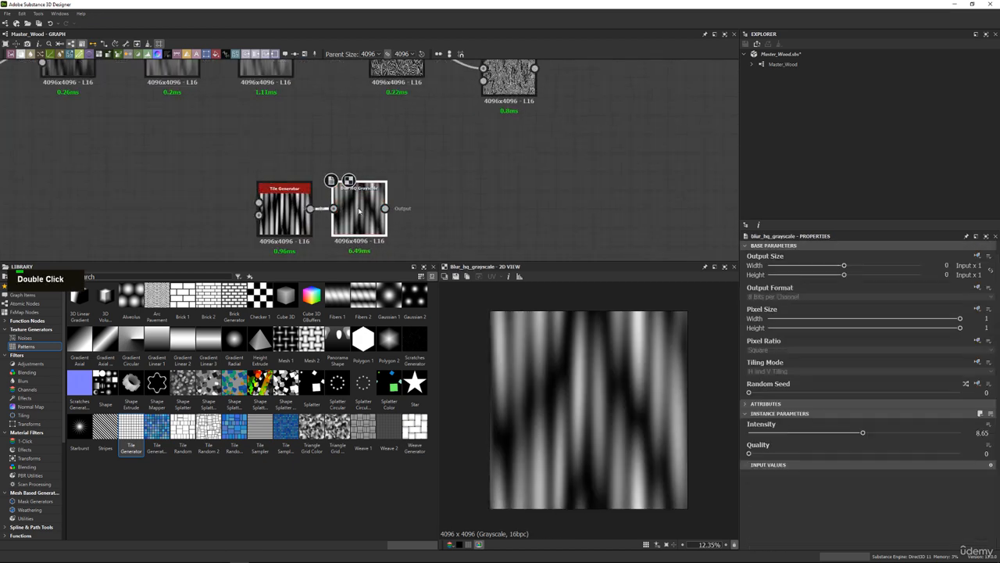
{"action": "key", "text": "space"}
{"action": "type", "text": "his"}
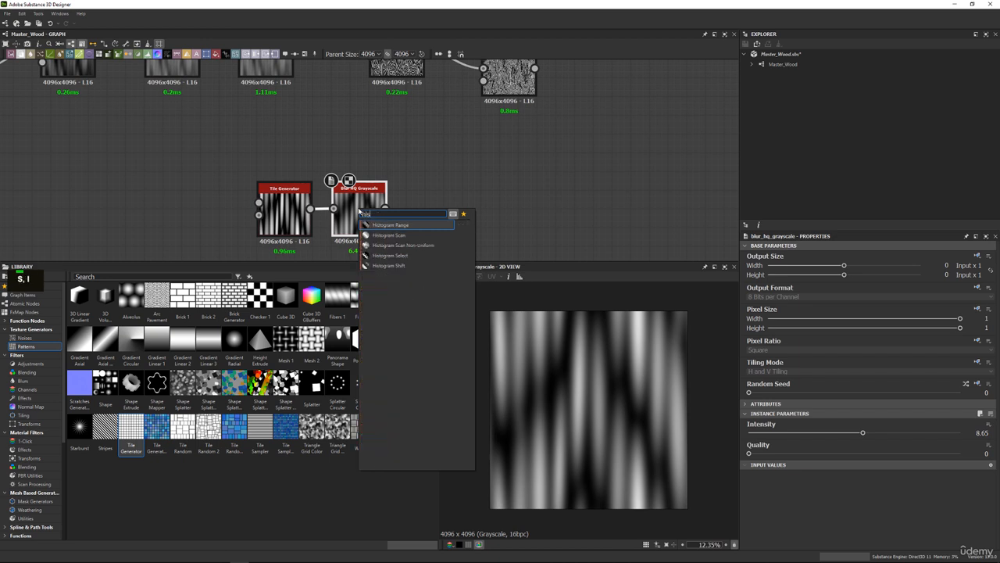
{"action": "key", "text": "Down"}
{"action": "key", "text": "Return"}
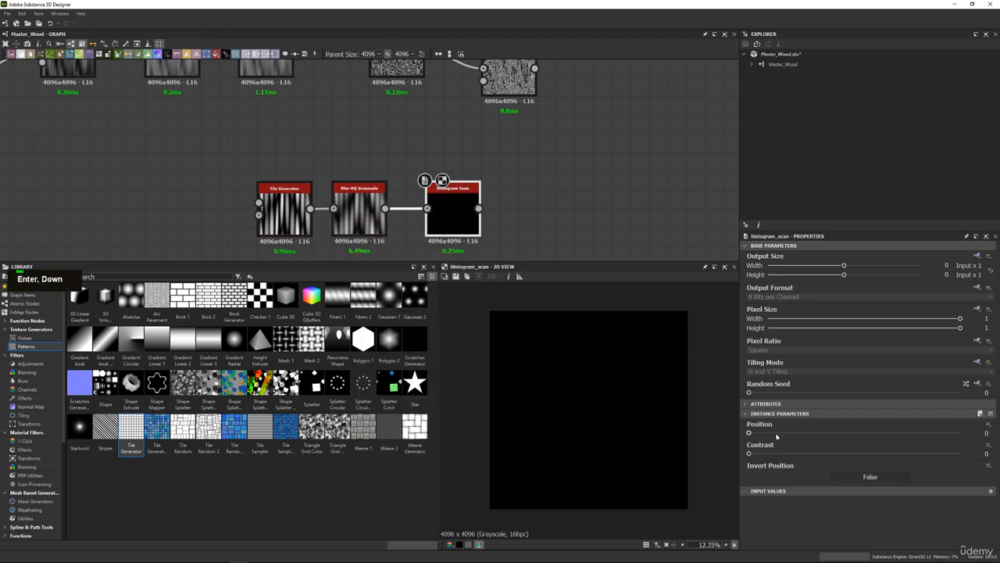
Set the Histogram Scan's Position to 0.69 and Contrast to 0.38 to turn the stripes into a mask.
{"action": "left_click_drag", "start_coordinate": [776, 434], "coordinate": [855, 433]}
{"action": "left_click", "coordinate": [755, 453]}
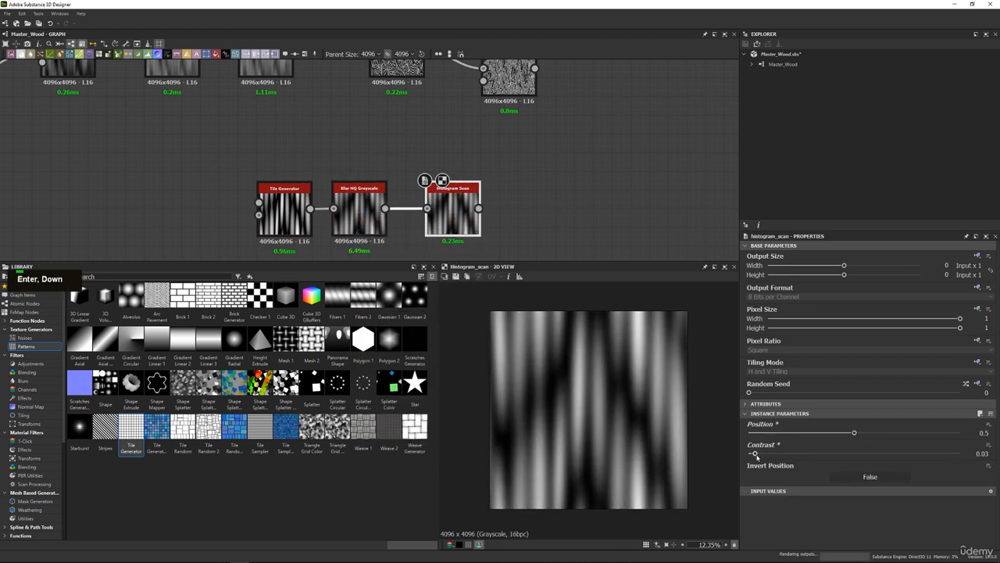
{"action": "left_click_drag", "start_coordinate": [755, 454], "coordinate": [895, 433]}
Connect the Histogram Scan to the Opacity input of the second Blend node and preview the masked grain.
{"action": "middle_click_drag", "start_coordinate": [574, 203], "coordinate": [546, 228]}
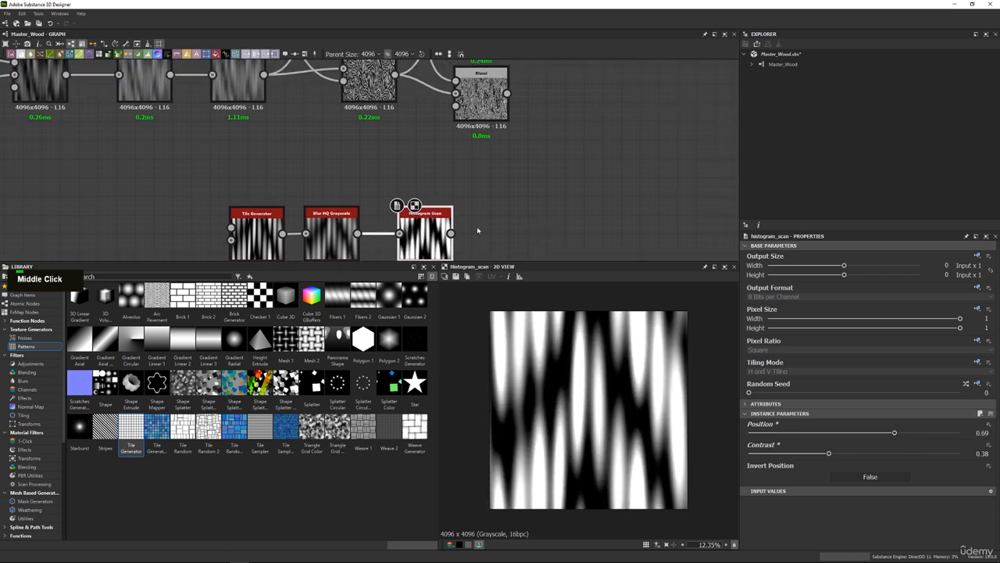
{"action": "left_click_drag", "start_coordinate": [473, 135], "coordinate": [456, 104]}
{"action": "scroll", "coordinate": [584, 326], "scroll_direction": "up", "scroll_amount": 5}
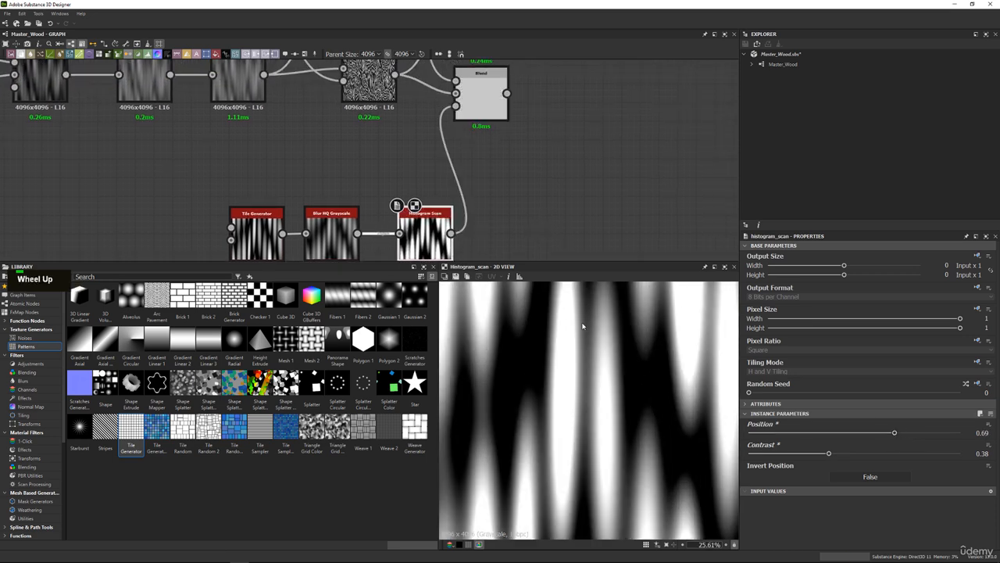
{"action": "middle_click_drag", "start_coordinate": [494, 151], "coordinate": [483, 215]}
{"action": "double_click", "coordinate": [475, 160]}
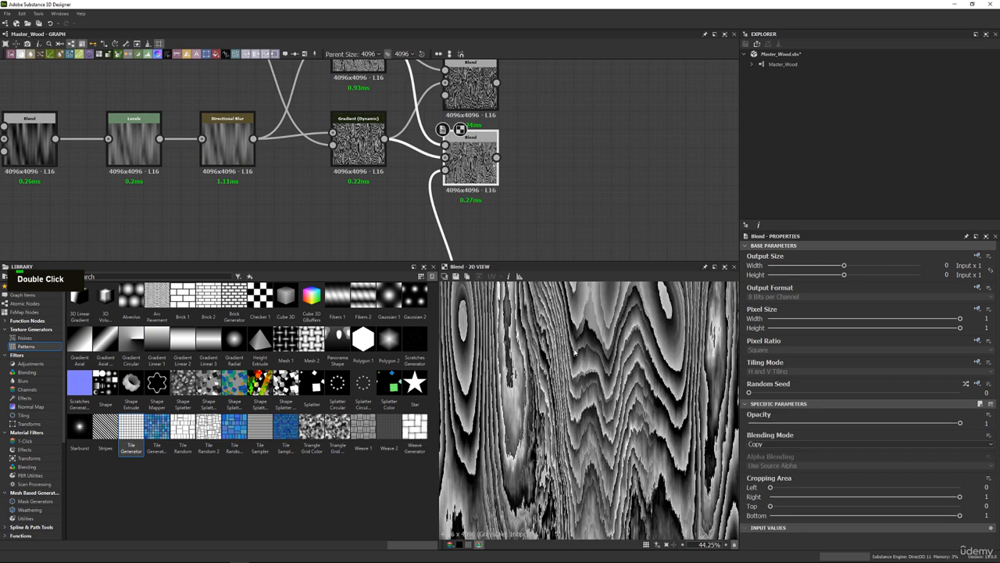
{"action": "middle_click_drag", "start_coordinate": [575, 355], "coordinate": [562, 369]}
{"action": "scroll", "coordinate": [562, 369], "scroll_direction": "down", "scroll_amount": 2}
Raise the Histogram Scan's Contrast to 0.75 for harder stripe edges.
{"action": "middle_click_drag", "start_coordinate": [406, 250], "coordinate": [417, 154]}
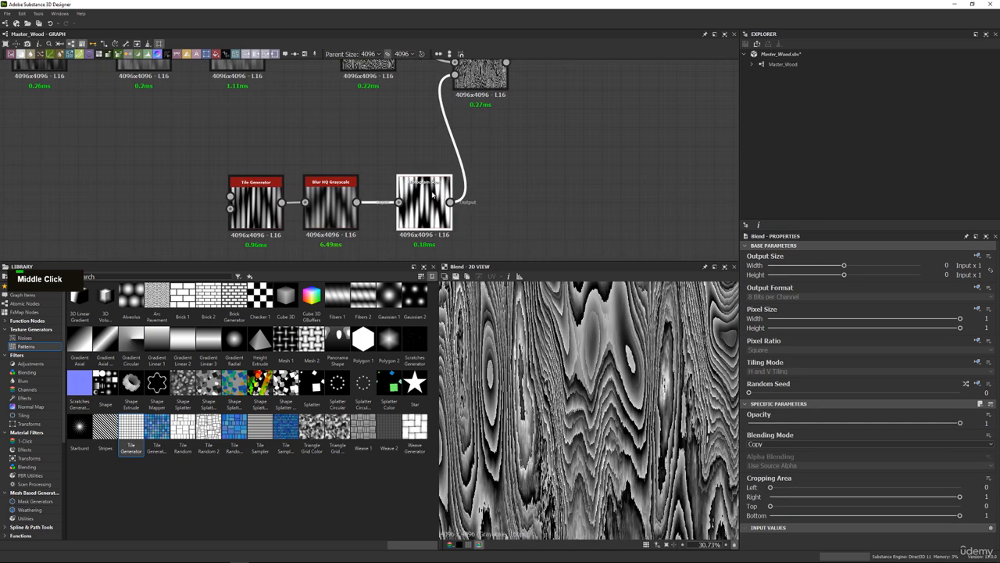
{"action": "double_click", "coordinate": [424, 205]}
{"action": "left_click_drag", "start_coordinate": [847, 457], "coordinate": [908, 454]}
{"action": "scroll", "coordinate": [520, 375], "scroll_direction": "down", "scroll_amount": 3}
{"action": "scroll", "coordinate": [521, 376], "scroll_direction": "up", "scroll_amount": 3}
{"action": "middle_click_drag", "start_coordinate": [530, 160], "coordinate": [525, 190]}
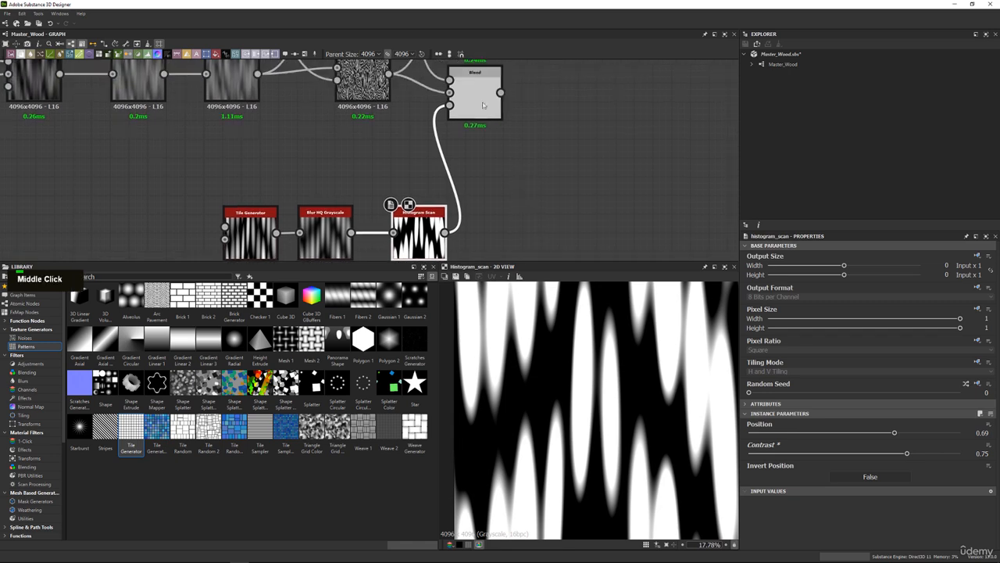
Compare the masked Blend's grain with the upper Gradient (Dynamic) and the Multiply Blend at different magnifications.
{"action": "double_click", "coordinate": [474, 94]}
{"action": "middle_click_drag", "start_coordinate": [594, 406], "coordinate": [589, 419]}
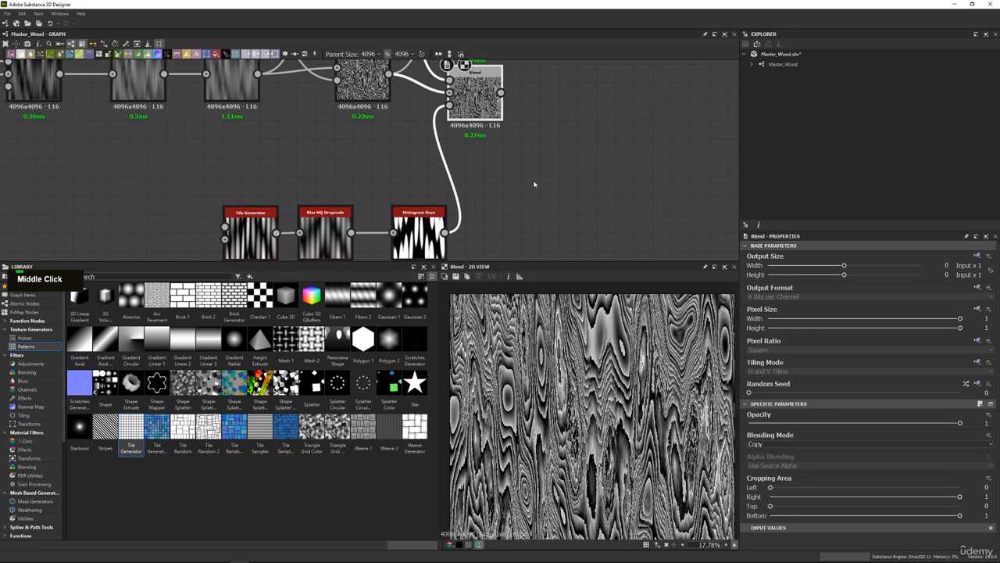
{"action": "middle_click_drag", "start_coordinate": [535, 185], "coordinate": [535, 282]}
{"action": "double_click", "coordinate": [380, 98]}
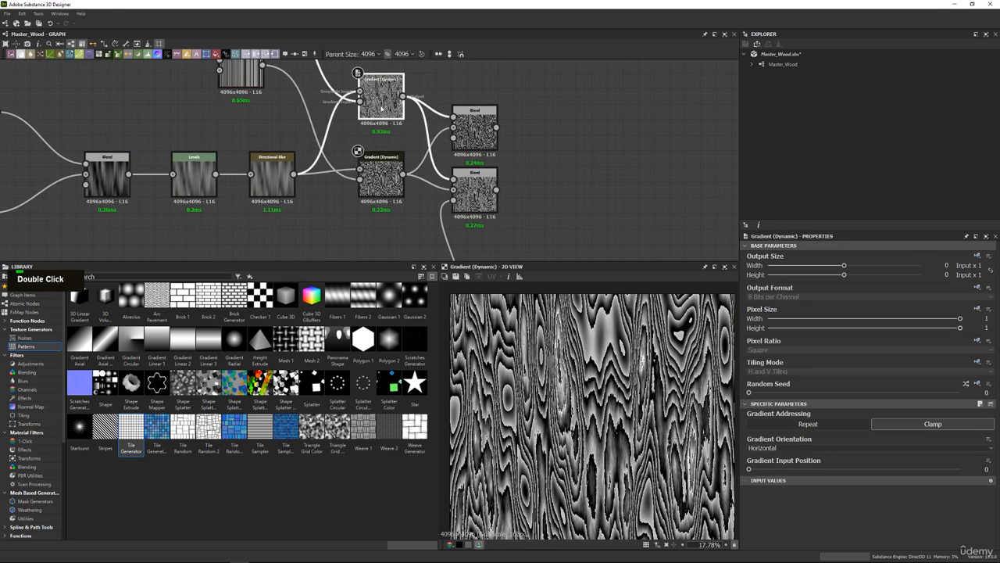
{"action": "double_click", "coordinate": [474, 190]}
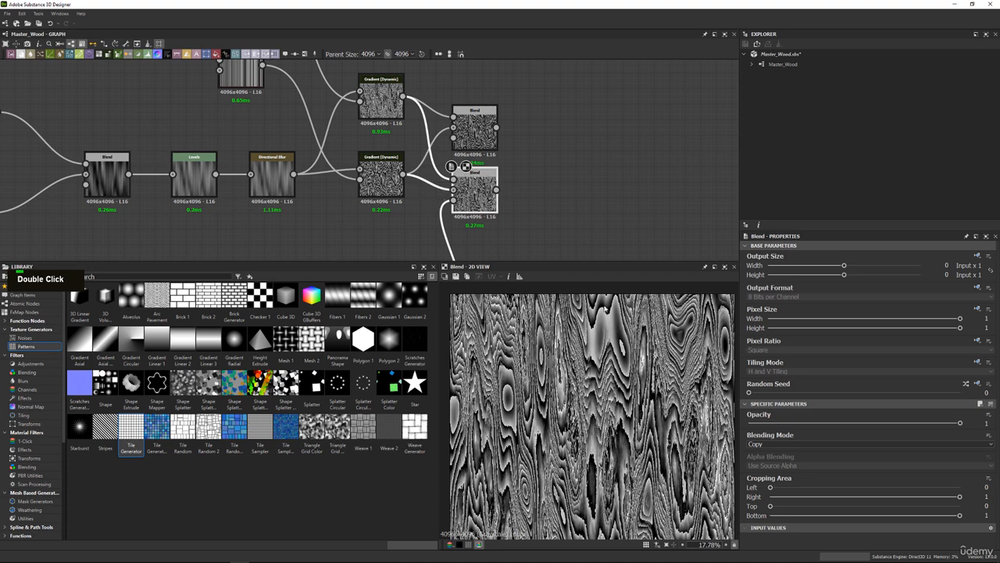
{"action": "scroll", "coordinate": [569, 439], "scroll_direction": "down", "scroll_amount": 2}
{"action": "scroll", "coordinate": [566, 438], "scroll_direction": "up", "scroll_amount": 2}
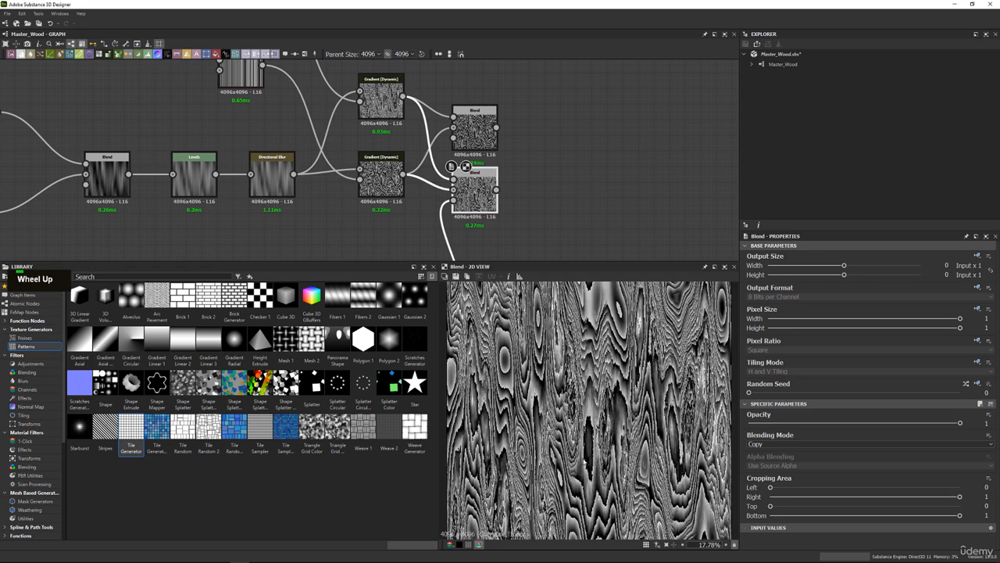
{"action": "scroll", "coordinate": [572, 313], "scroll_direction": "up", "scroll_amount": 4}
{"action": "middle_click_drag", "start_coordinate": [484, 288], "coordinate": [522, 382]}
{"action": "scroll", "coordinate": [522, 381], "scroll_direction": "down", "scroll_amount": 3}
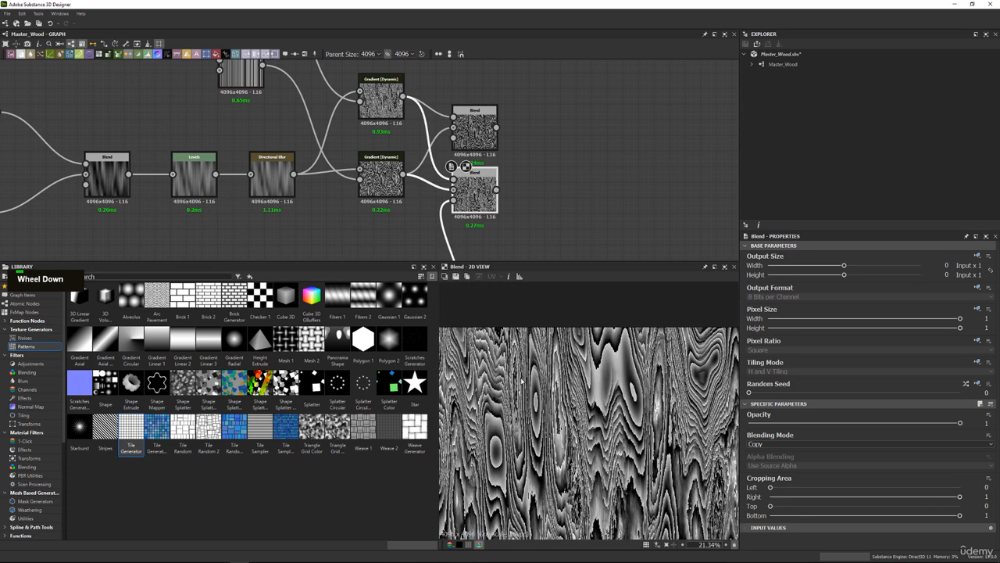
{"action": "double_click", "coordinate": [474, 128]}
{"action": "middle_click_drag", "start_coordinate": [602, 168], "coordinate": [518, 152]}
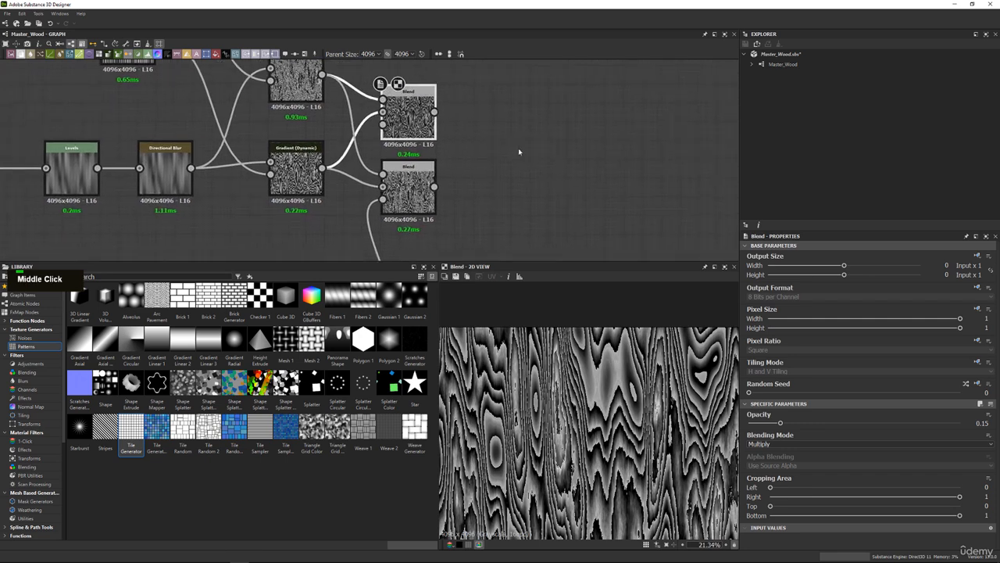
{"action": "scroll", "coordinate": [411, 190], "scroll_direction": "up", "scroll_amount": 3}
{"action": "double_click", "coordinate": [411, 190]}
{"action": "double_click", "coordinate": [405, 97]}
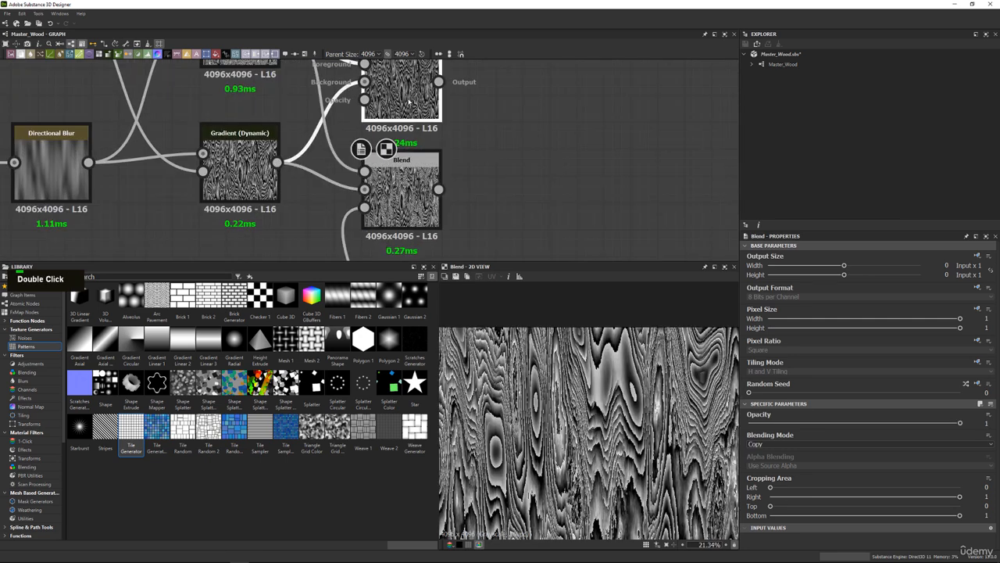
Feed the Multiply Blend into the masked Blend's background, placing it between the lower Gradient (Dynamic) and the masked Blend.
{"action": "scroll", "coordinate": [404, 173], "scroll_direction": "down", "scroll_amount": 3}
{"action": "left_click", "coordinate": [406, 175]}
{"action": "left_click_drag", "start_coordinate": [403, 178], "coordinate": [489, 163]}
{"action": "scroll", "coordinate": [411, 119], "scroll_direction": "up", "scroll_amount": 2}
{"action": "left_click", "coordinate": [412, 119]}
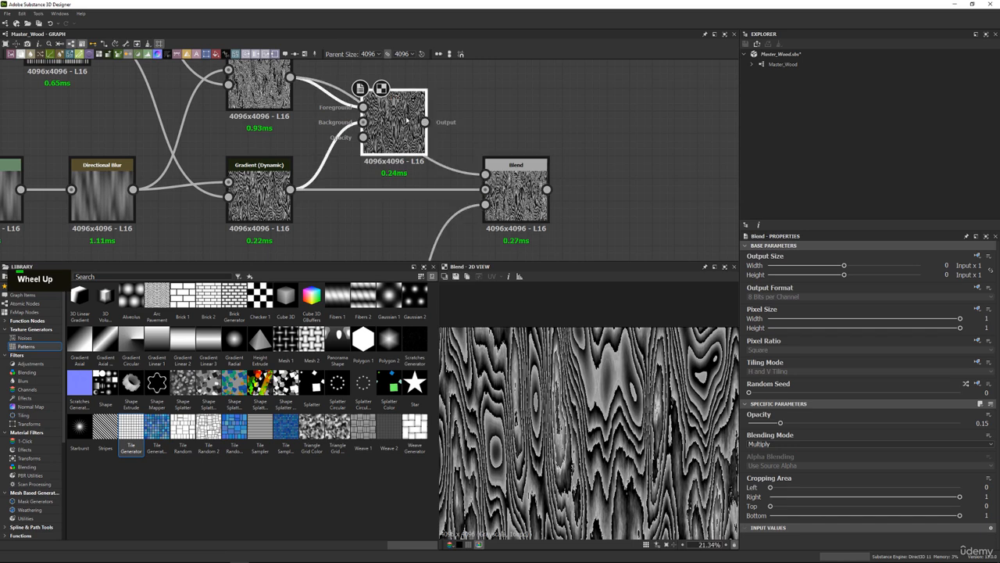
{"action": "double_click", "coordinate": [413, 116]}
{"action": "left_click_drag", "start_coordinate": [425, 123], "coordinate": [485, 189]}
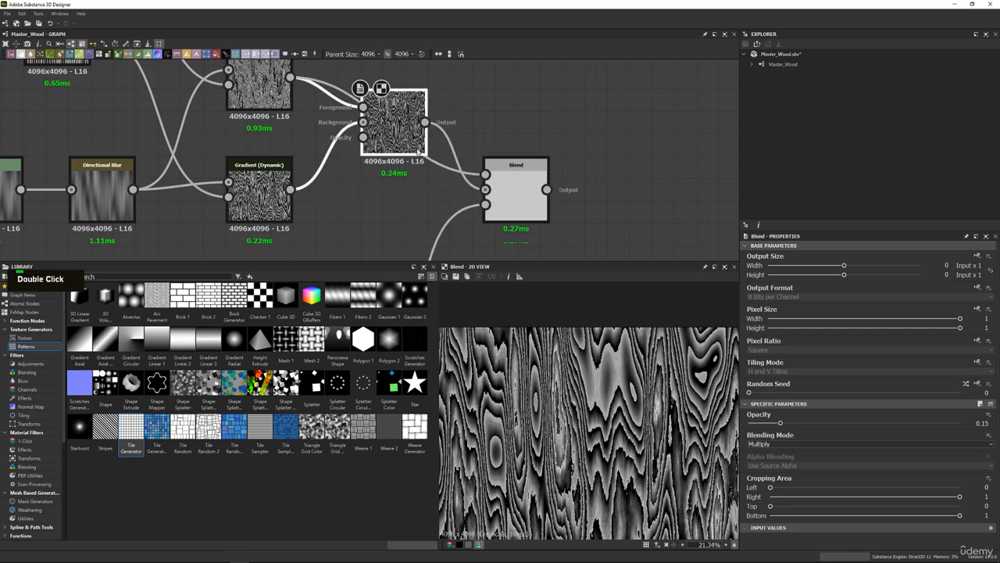
{"action": "left_click_drag", "start_coordinate": [414, 152], "coordinate": [392, 219]}
Examine the masked Blend's grain up close and as a whole, checking it against the Histogram Scan mask.
{"action": "double_click", "coordinate": [532, 198]}
{"action": "scroll", "coordinate": [608, 368], "scroll_direction": "up", "scroll_amount": 9}
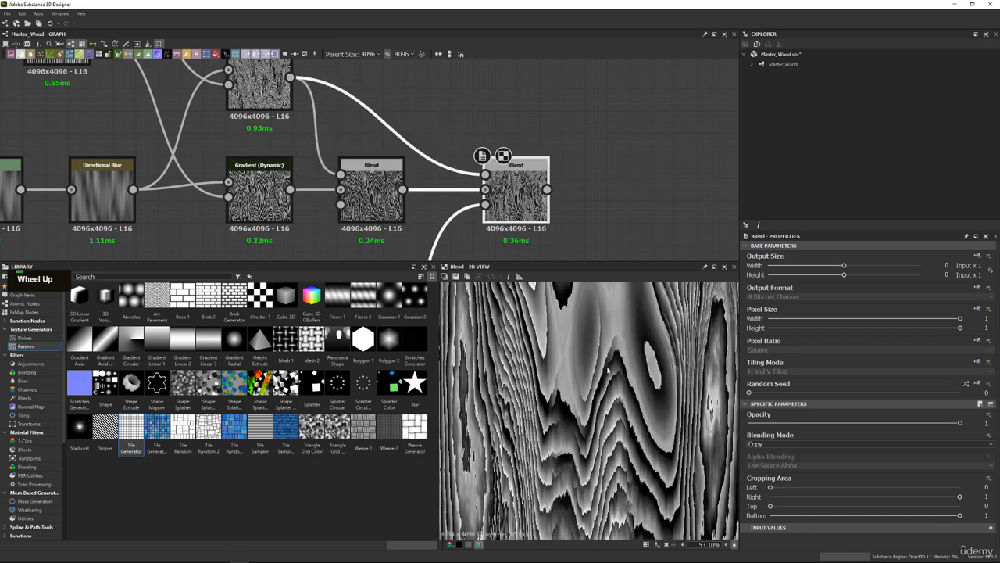
{"action": "middle_click_drag", "start_coordinate": [634, 366], "coordinate": [586, 316]}
{"action": "scroll", "coordinate": [587, 387], "scroll_direction": "down", "scroll_amount": 10}
{"action": "scroll", "coordinate": [586, 313], "scroll_direction": "up", "scroll_amount": 4}
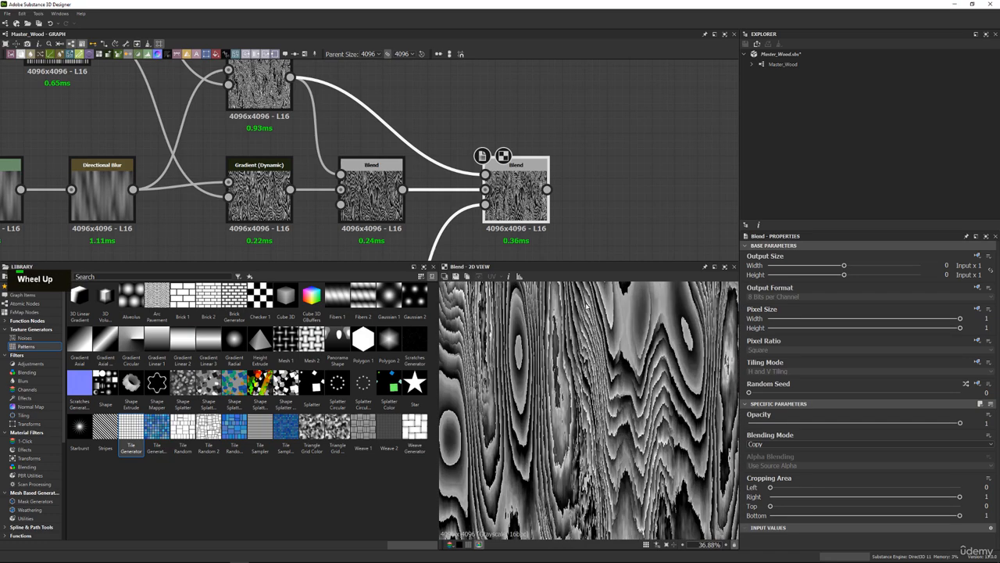
{"action": "scroll", "coordinate": [501, 133], "scroll_direction": "down", "scroll_amount": 5}
{"action": "middle_click_drag", "start_coordinate": [466, 211], "coordinate": [450, 173]}
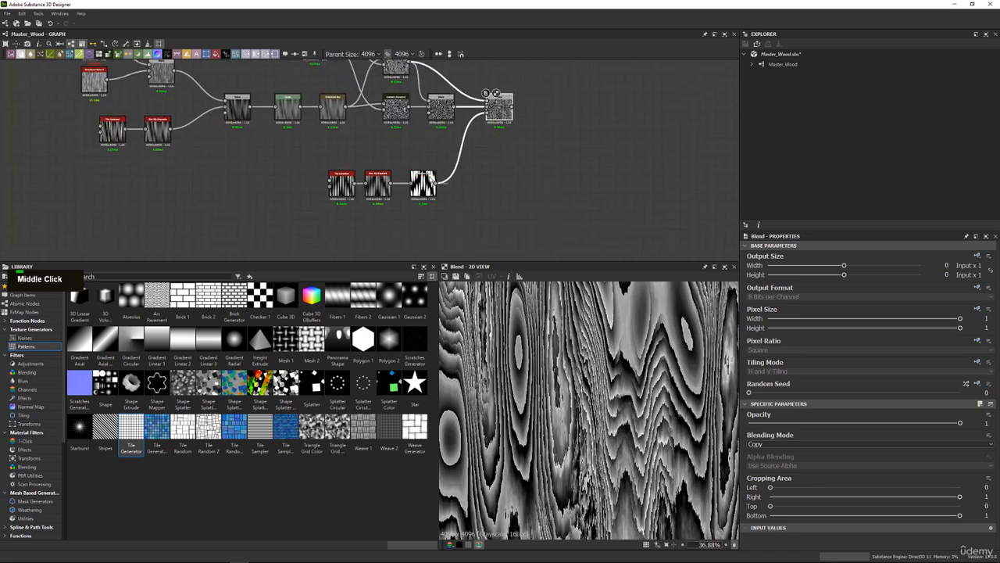
{"action": "double_click", "coordinate": [423, 184]}
{"action": "scroll", "coordinate": [642, 416], "scroll_direction": "down", "scroll_amount": 5}
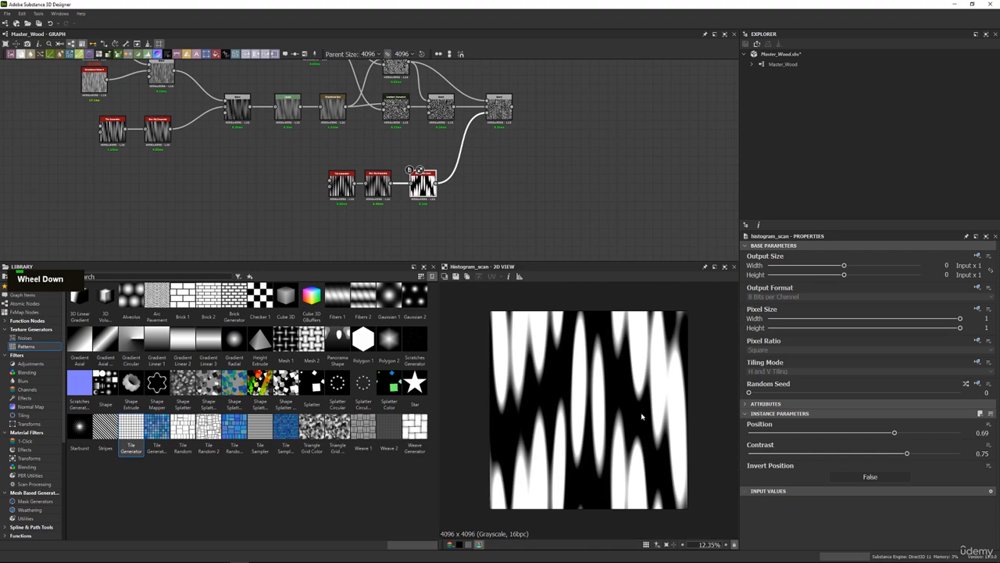
{"action": "double_click", "coordinate": [499, 107]}
{"action": "scroll", "coordinate": [629, 385], "scroll_direction": "up", "scroll_amount": 4}
{"action": "middle_click_drag", "start_coordinate": [630, 384], "coordinate": [578, 405]}
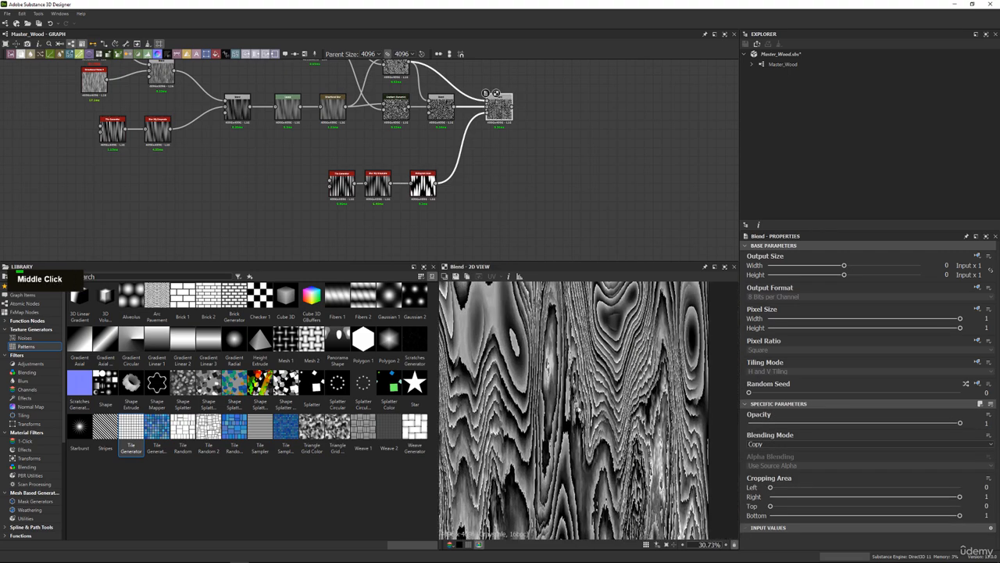
{"action": "scroll", "coordinate": [664, 344], "scroll_direction": "down", "scroll_amount": 3}
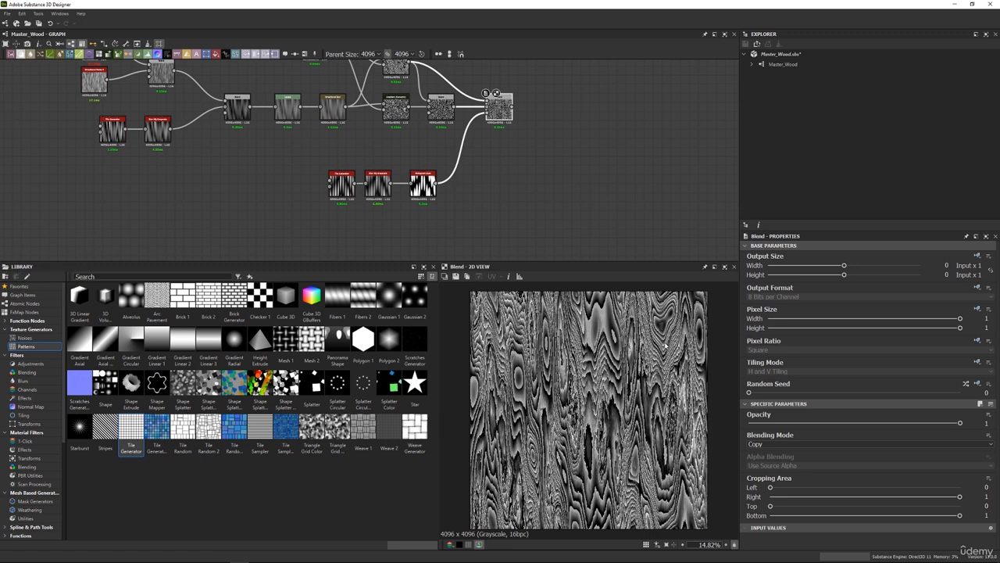
Set the Histogram Scan's Contrast to 0.8.
{"action": "double_click", "coordinate": [423, 184]}
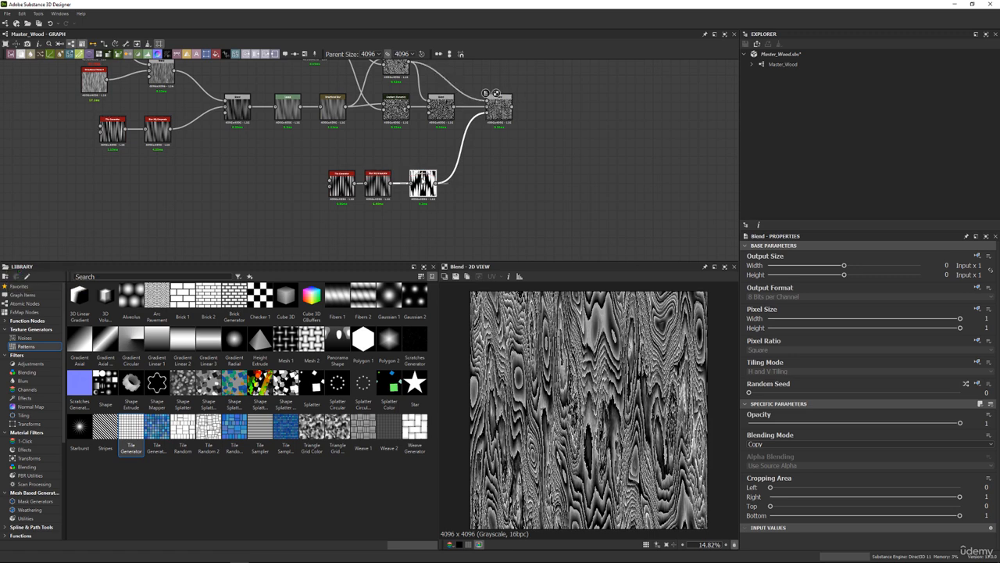
{"action": "scroll", "coordinate": [423, 182], "scroll_direction": "up", "scroll_amount": 3}
{"action": "middle_click_drag", "start_coordinate": [454, 187], "coordinate": [447, 200]}
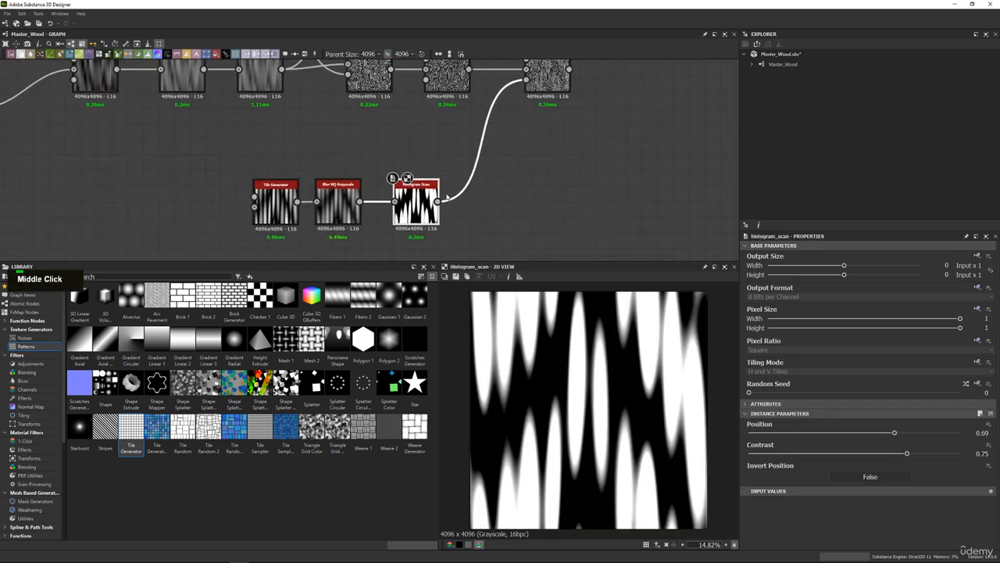
{"action": "scroll", "coordinate": [605, 367], "scroll_direction": "up", "scroll_amount": 2}
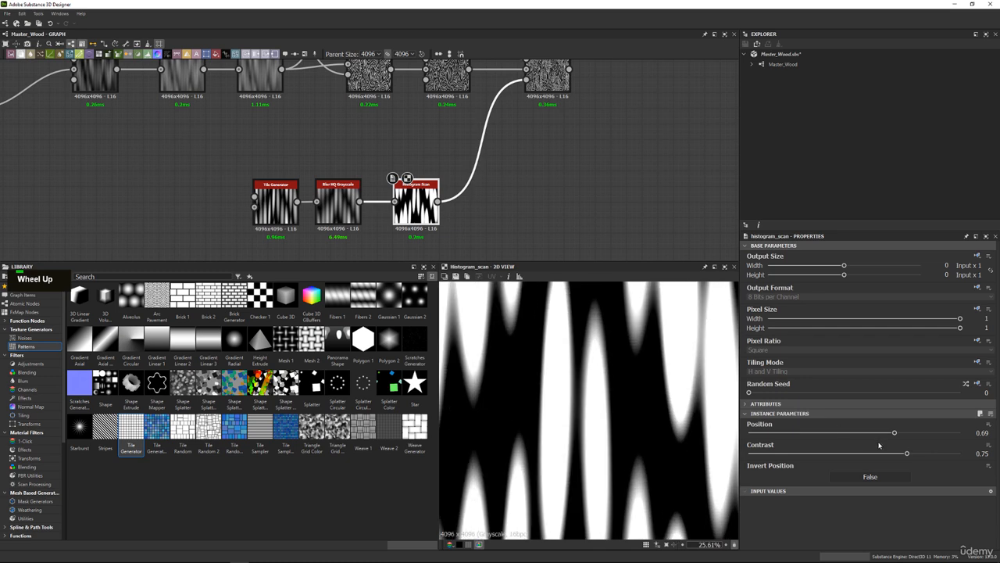
{"action": "left_click_drag", "start_coordinate": [916, 454], "coordinate": [920, 454]}
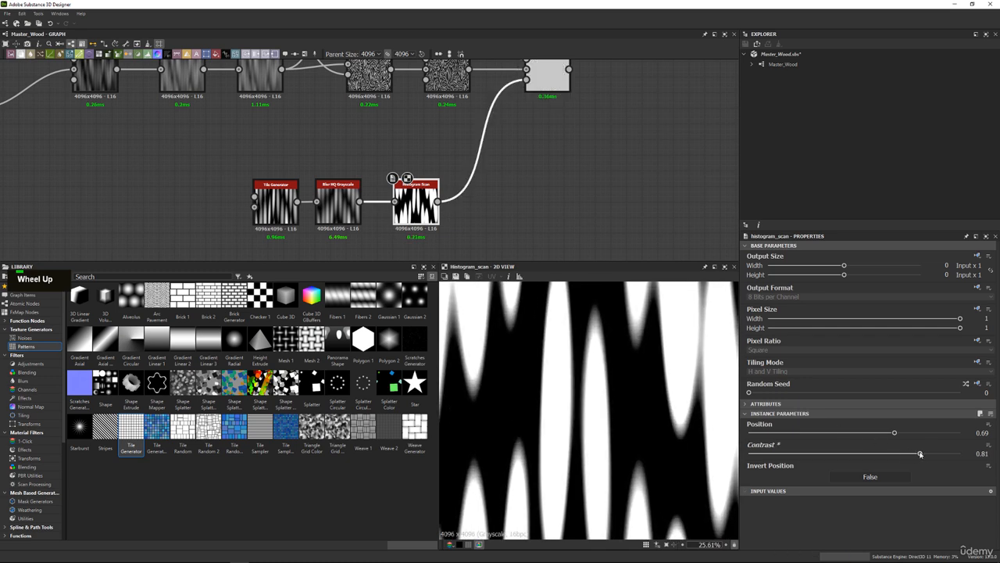
Compare the masked Blend with the Multiply Blend close up along the stripe edges, and preview the Histogram Scan mask there.
{"action": "double_click", "coordinate": [547, 78]}
{"action": "scroll", "coordinate": [608, 360], "scroll_direction": "up", "scroll_amount": 5}
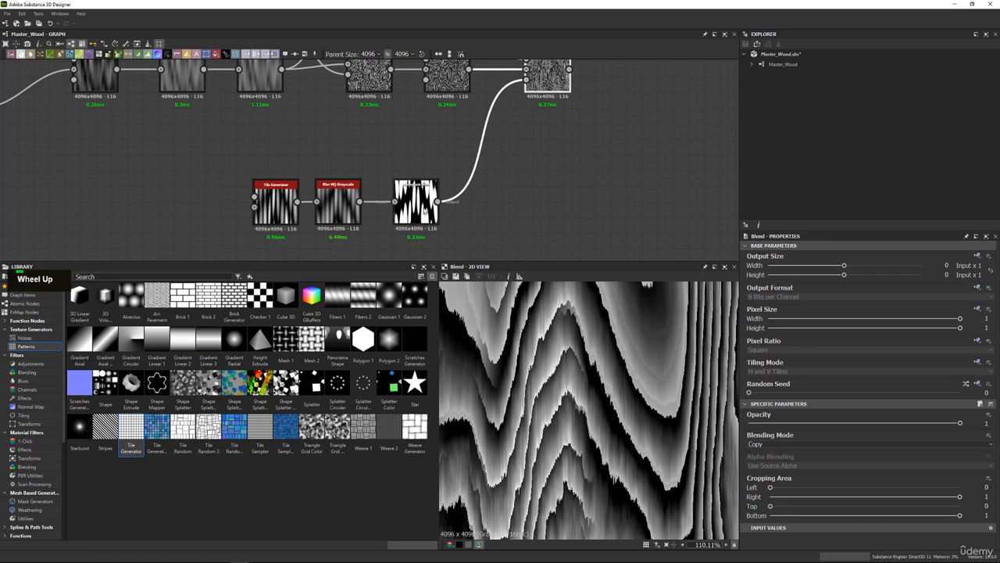
{"action": "double_click", "coordinate": [458, 81]}
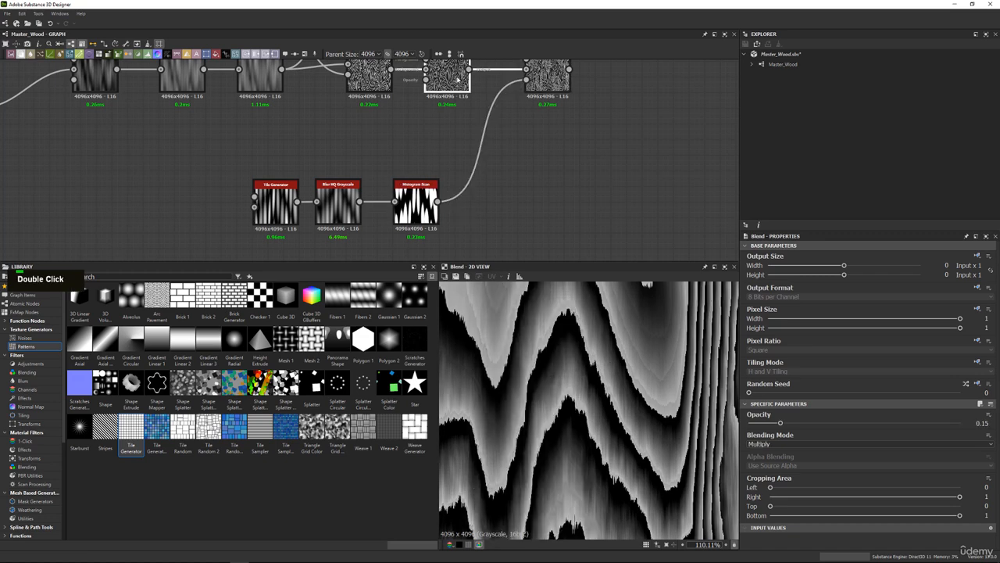
{"action": "double_click", "coordinate": [549, 81]}
{"action": "middle_click_drag", "start_coordinate": [587, 512], "coordinate": [586, 442]}
{"action": "scroll", "coordinate": [585, 442], "scroll_direction": "up", "scroll_amount": 2}
{"action": "double_click", "coordinate": [447, 78]}
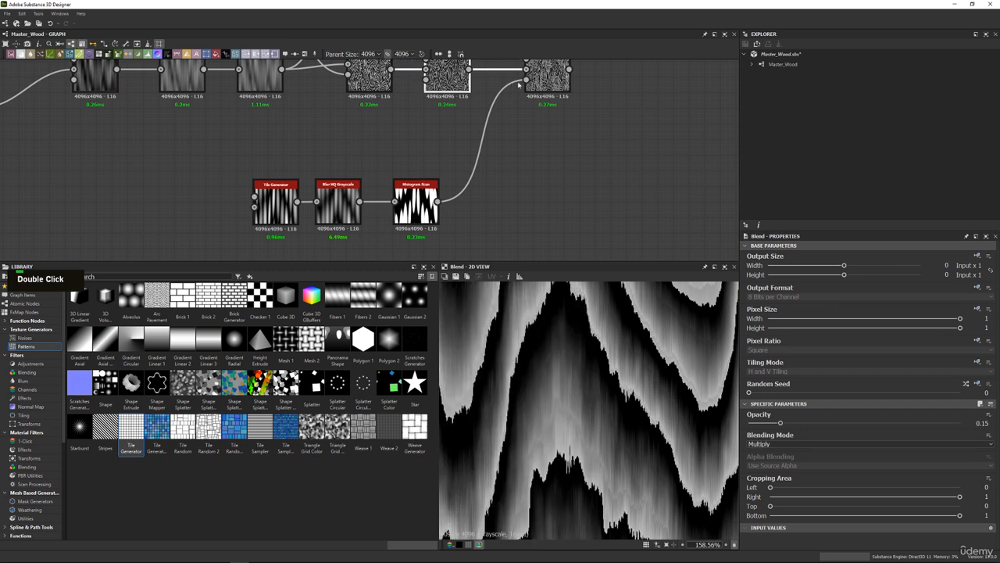
{"action": "double_click", "coordinate": [549, 76]}
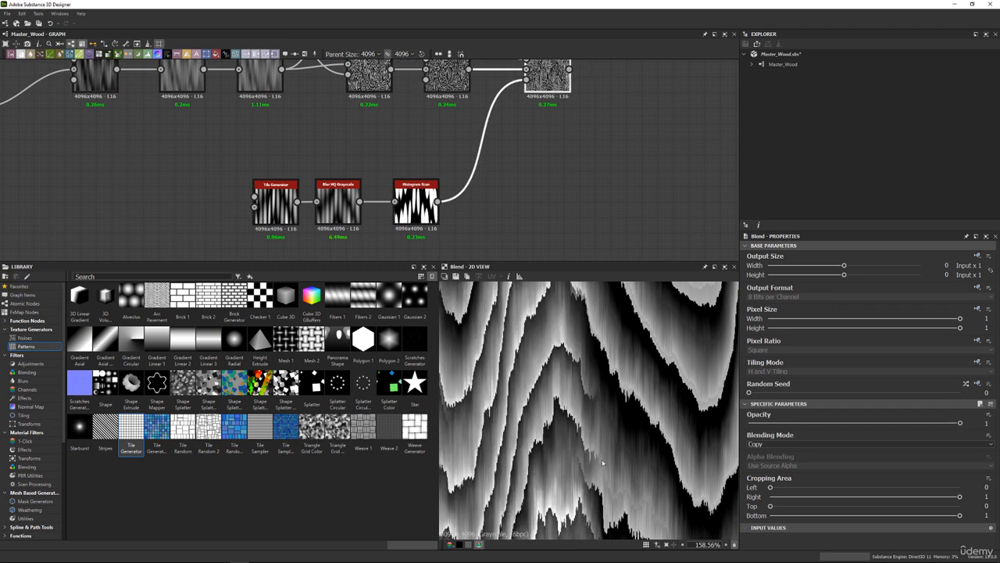
{"action": "double_click", "coordinate": [410, 195]}
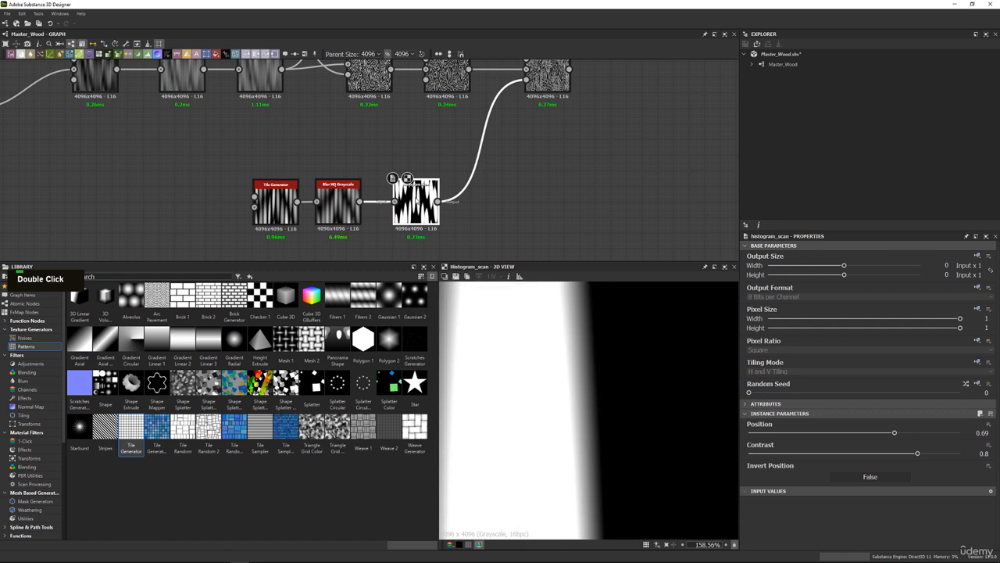
Add a Multi Dir. Warp Grayscale node after the Histogram Scan, feeding its output into the masked Blend's opacity.
{"action": "scroll", "coordinate": [594, 380], "scroll_direction": "down", "scroll_amount": 5}
{"action": "scroll", "coordinate": [594, 380], "scroll_direction": "down", "scroll_amount": 3}
{"action": "middle_click_drag", "start_coordinate": [494, 162], "coordinate": [474, 153]}
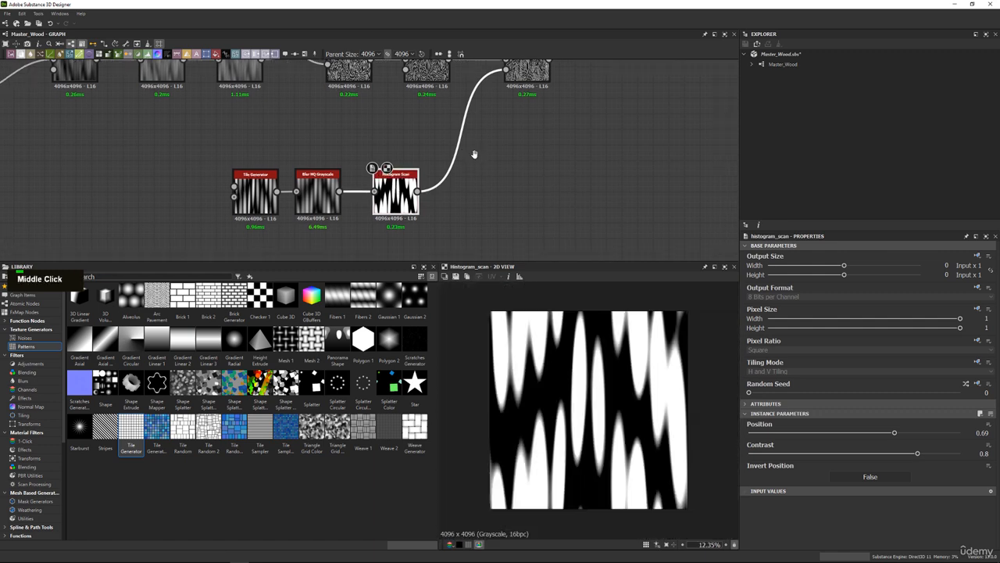
{"action": "key", "text": "space"}
{"action": "type", "text": "mu"}
{"action": "key", "text": "Down"}
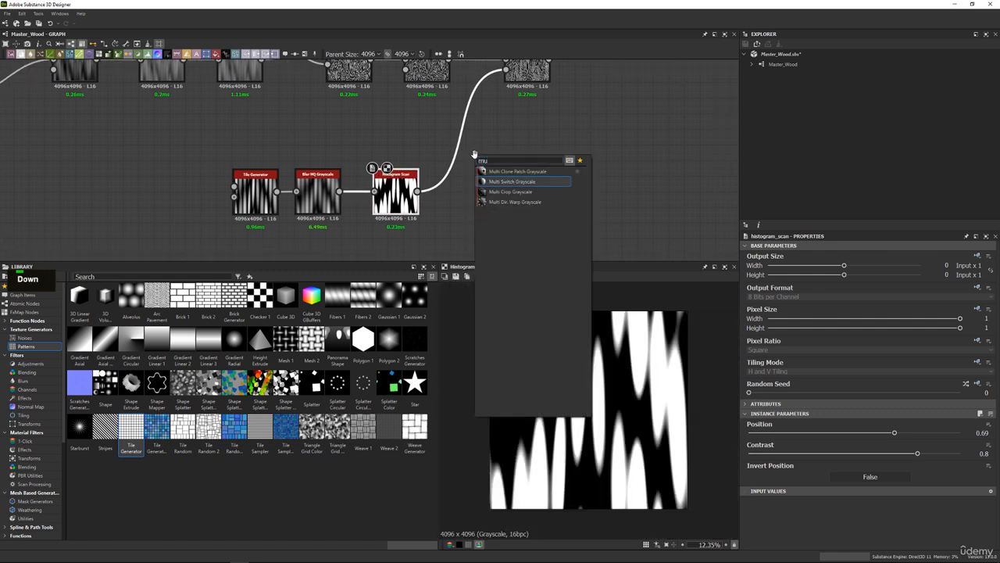
{"action": "key", "text": "Down"}
{"action": "key", "text": "Down"}
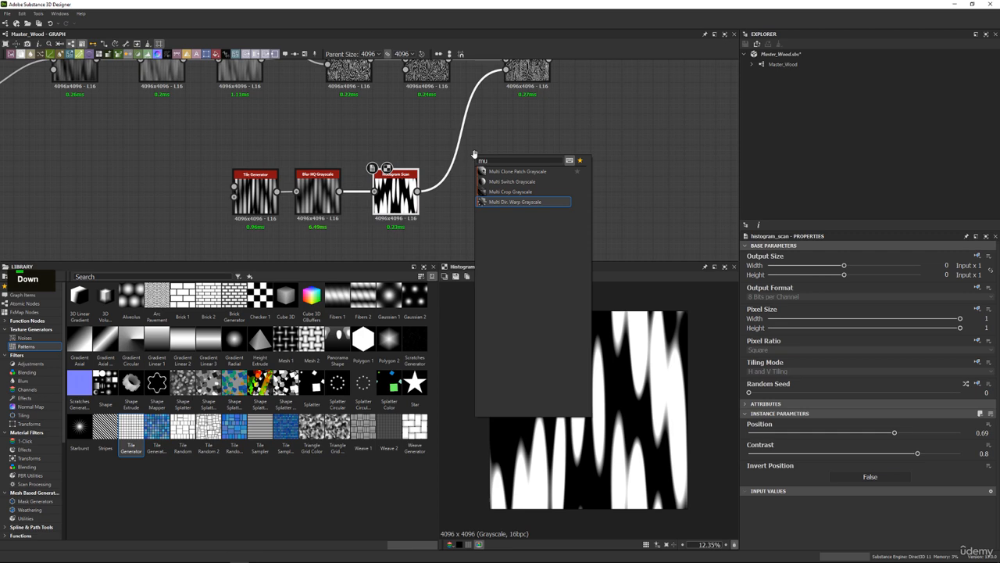
{"action": "key", "text": "Return"}
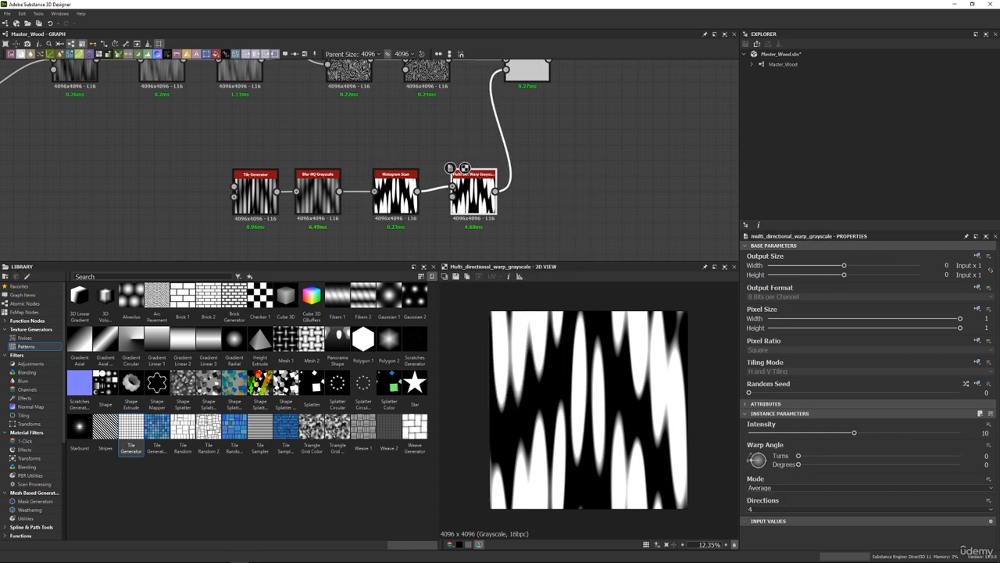
Add a Clouds 2 noise below the Histogram Scan and connect it to the Multi Dir. Warp Grayscale's Intensity Input.
{"action": "scroll", "coordinate": [512, 161], "scroll_direction": "up", "scroll_amount": 3}
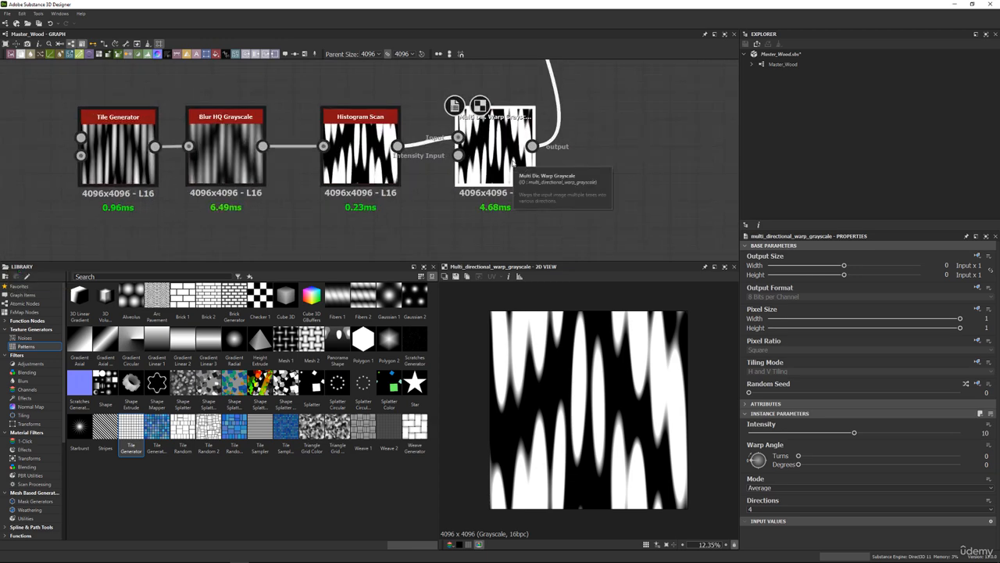
{"action": "left_click", "coordinate": [39, 339]}
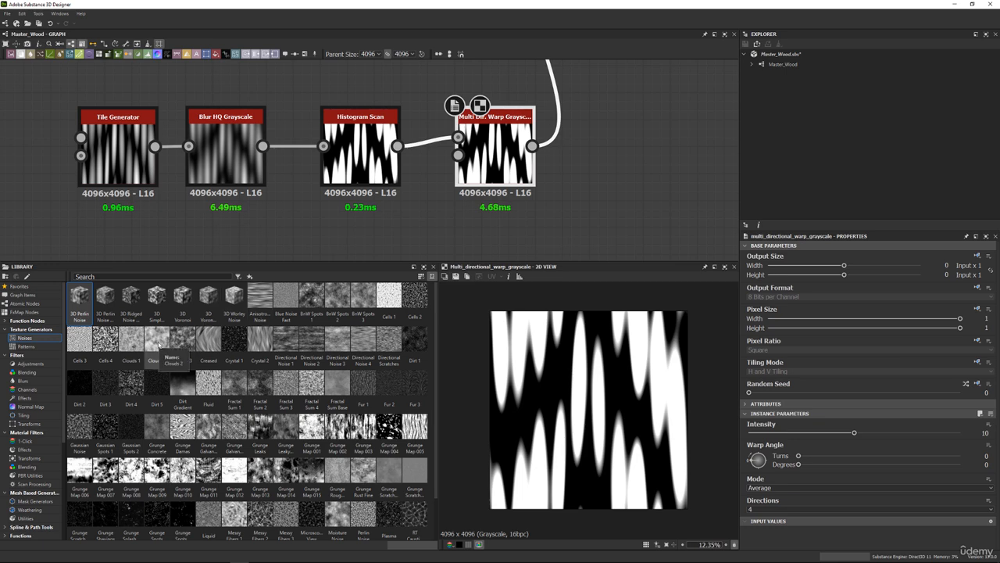
{"action": "left_click_drag", "start_coordinate": [159, 344], "coordinate": [386, 215]}
{"action": "middle_click_drag", "start_coordinate": [445, 220], "coordinate": [440, 186]}
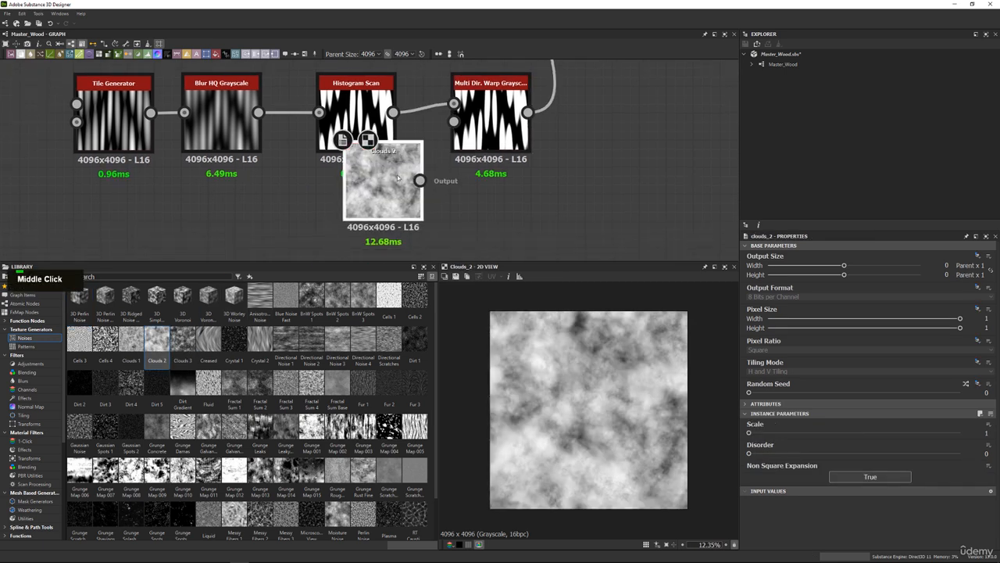
{"action": "left_click_drag", "start_coordinate": [393, 165], "coordinate": [454, 121]}
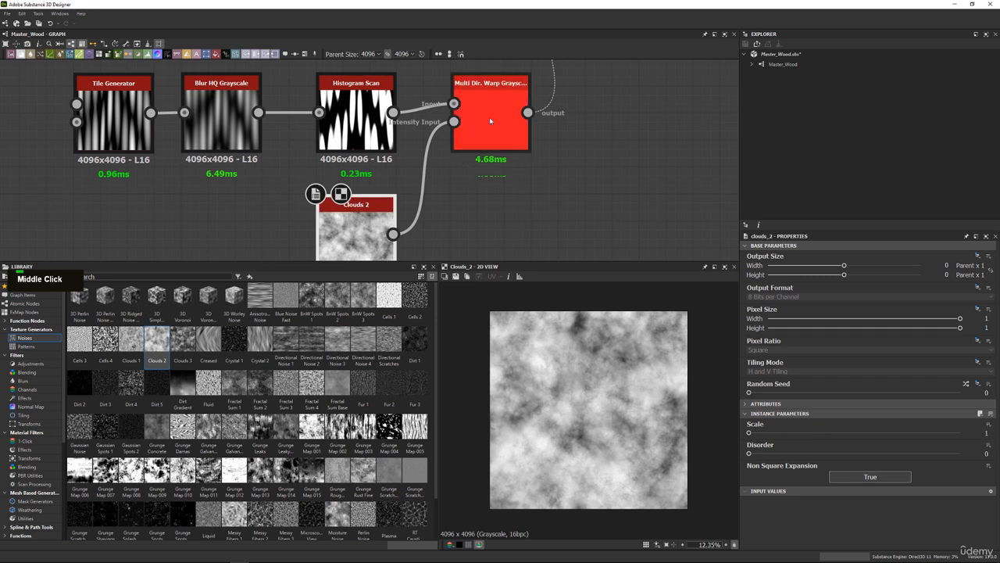
Set the Multi Dir. Warp Grayscale's Mode to Min and its Intensity to 20.
{"action": "double_click", "coordinate": [490, 118]}
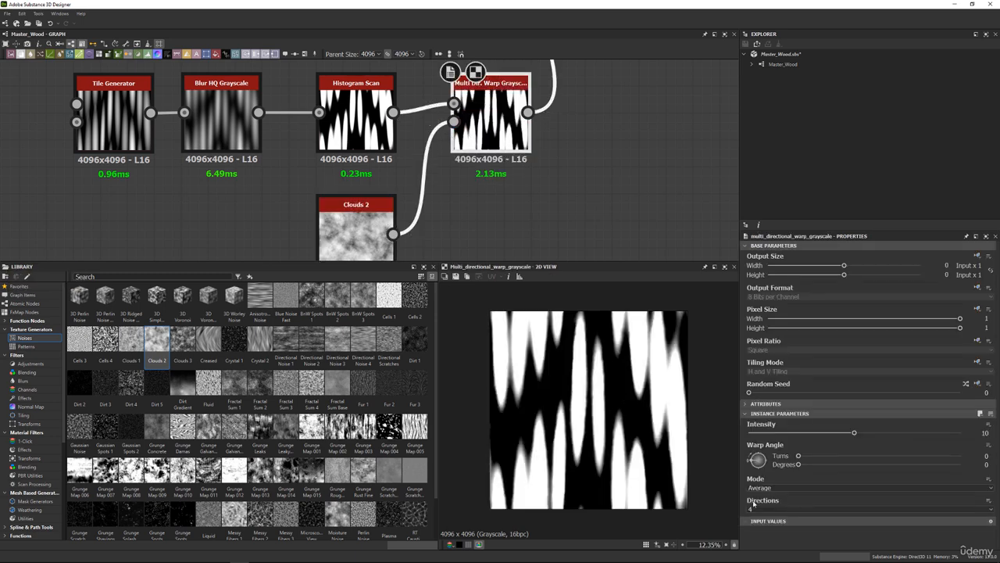
{"action": "scroll", "coordinate": [595, 315], "scroll_direction": "up", "scroll_amount": 5}
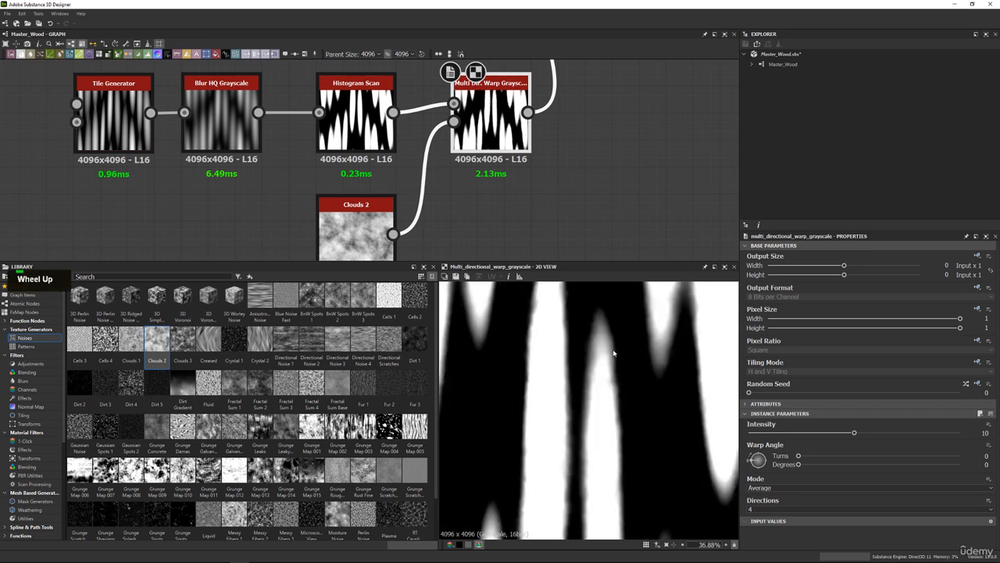
{"action": "left_click", "coordinate": [762, 486]}
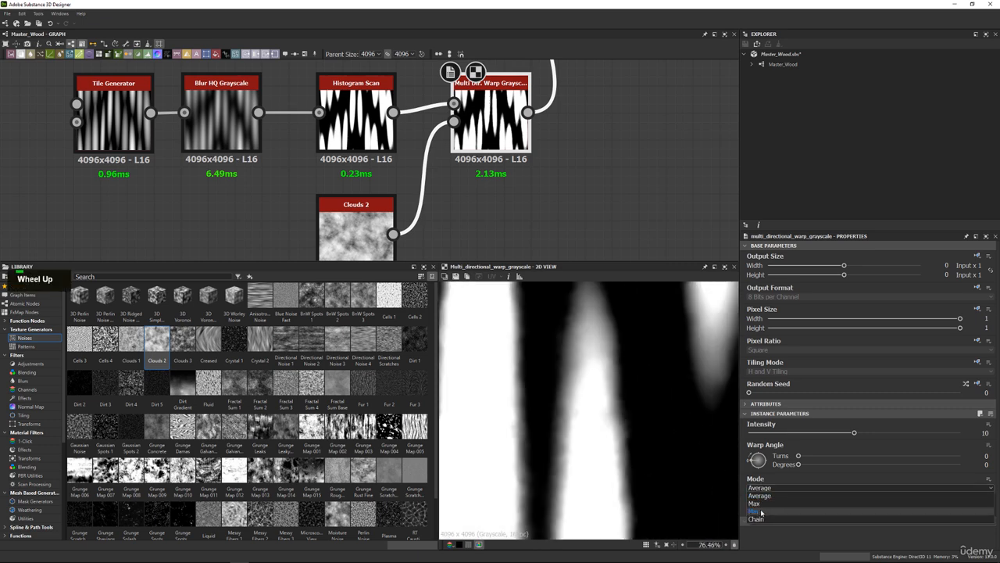
{"action": "left_click", "coordinate": [760, 509]}
{"action": "left_click_drag", "start_coordinate": [855, 432], "coordinate": [910, 439]}
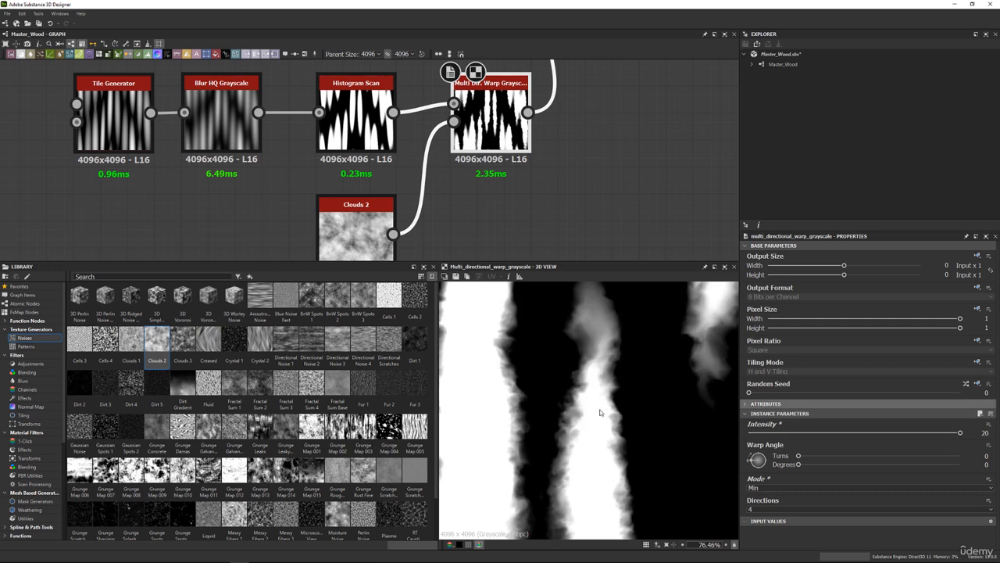
Try the Multi Dir. Warp Grayscale with Directions set to 1, checking the stripe edges up close and as a whole.
{"action": "scroll", "coordinate": [547, 375], "scroll_direction": "down", "scroll_amount": 3}
{"action": "middle_click_drag", "start_coordinate": [543, 392], "coordinate": [550, 372]}
{"action": "scroll", "coordinate": [550, 372], "scroll_direction": "up", "scroll_amount": 3}
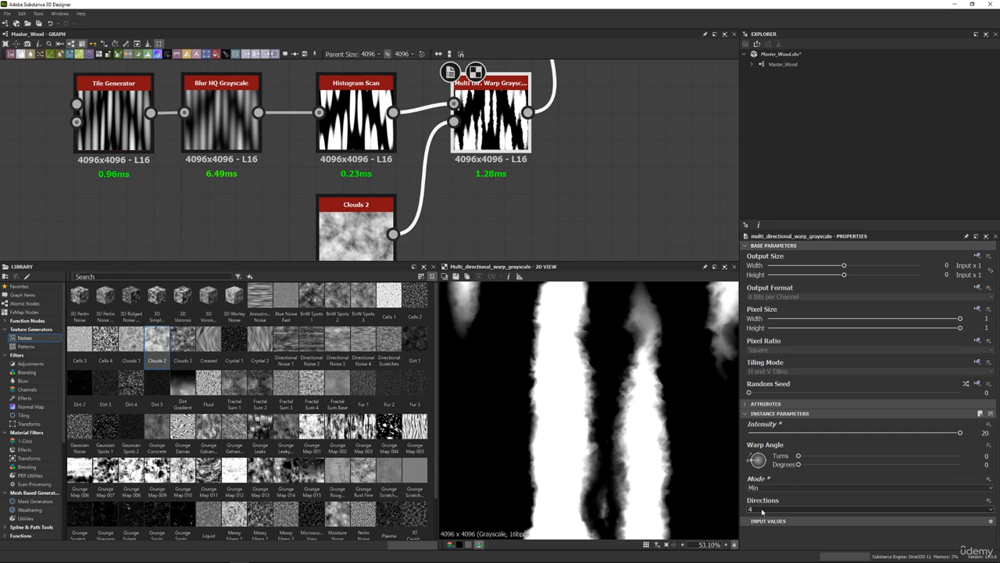
{"action": "scroll", "coordinate": [762, 511], "scroll_direction": "up", "scroll_amount": 1}
{"action": "scroll", "coordinate": [762, 511], "scroll_direction": "up", "scroll_amount": 1}
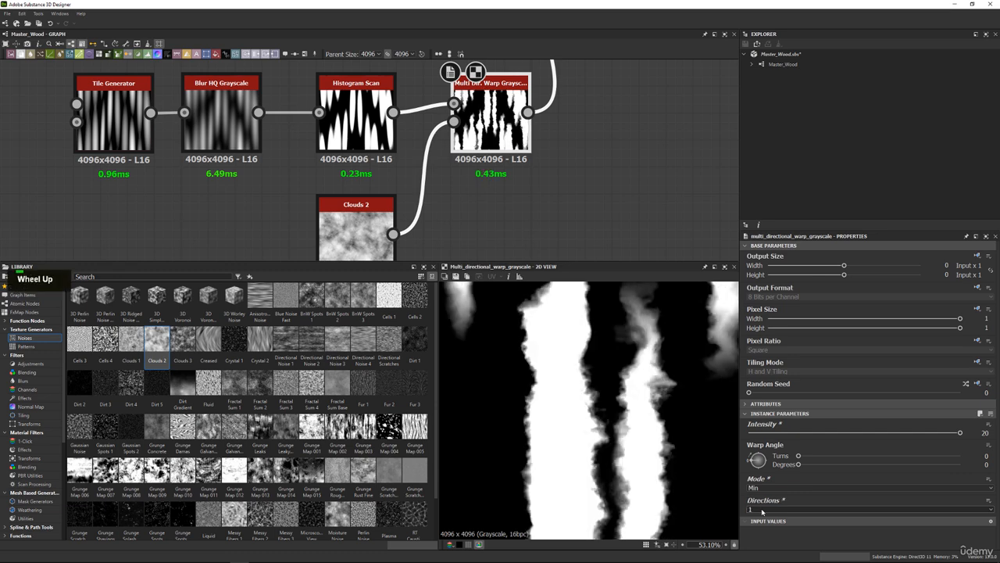
{"action": "scroll", "coordinate": [570, 406], "scroll_direction": "down", "scroll_amount": 8}
{"action": "scroll", "coordinate": [593, 399], "scroll_direction": "up", "scroll_amount": 2}
{"action": "middle_click_drag", "start_coordinate": [607, 370], "coordinate": [603, 390]}
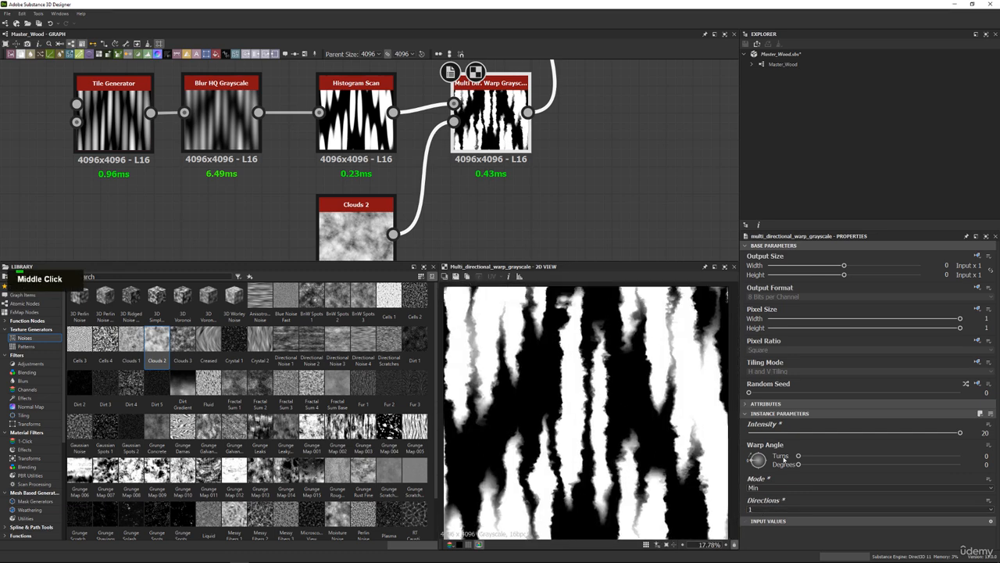
Set the Multi Dir. Warp Grayscale's Warp Angle to about -12.15 degrees and Directions to 4, with Intensity at 20.
{"action": "mouse_move", "coordinate": [751, 460]}
{"action": "left_mouse_down"}
{"action": "mouse_move", "coordinate": [758, 448]}
{"action": "mouse_move", "coordinate": [747, 465]}
{"action": "left_mouse_up"}
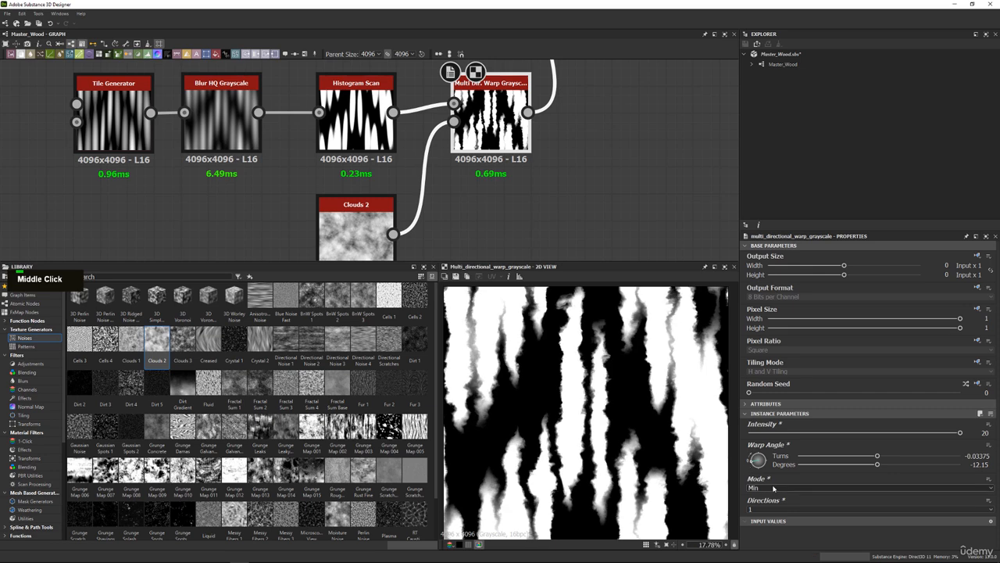
{"action": "left_click", "coordinate": [751, 508]}
{"action": "left_click", "coordinate": [752, 532]}
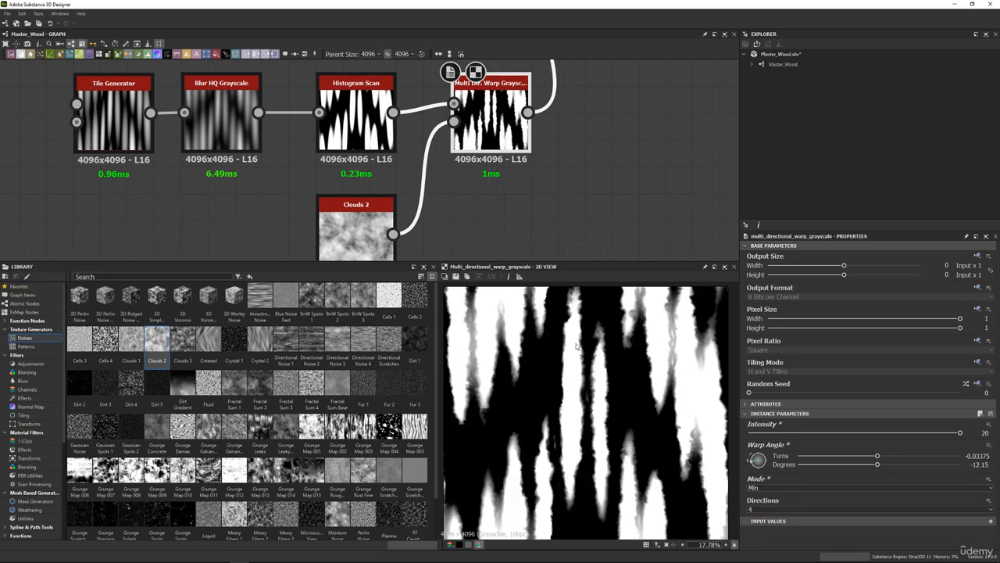
{"action": "middle_click_drag", "start_coordinate": [576, 345], "coordinate": [564, 364]}
{"action": "scroll", "coordinate": [618, 379], "scroll_direction": "up", "scroll_amount": 6}
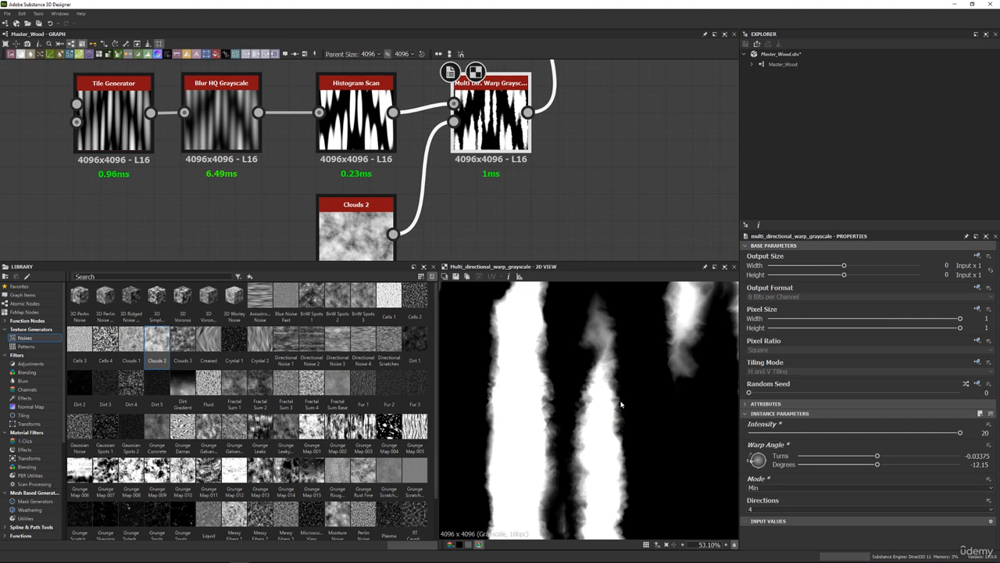
{"action": "left_click_drag", "start_coordinate": [769, 440], "coordinate": [965, 442]}
{"action": "mouse_move", "coordinate": [958, 433]}
{"action": "left_mouse_down"}
{"action": "mouse_move", "coordinate": [804, 423]}
{"action": "mouse_move", "coordinate": [966, 424]}
{"action": "left_mouse_up"}
Preview the masked Blend, comparing the unwarped Histogram Scan with the Multi Dir. Warp Grayscale as its opacity mask.
{"action": "middle_click_drag", "start_coordinate": [590, 202], "coordinate": [584, 207]}
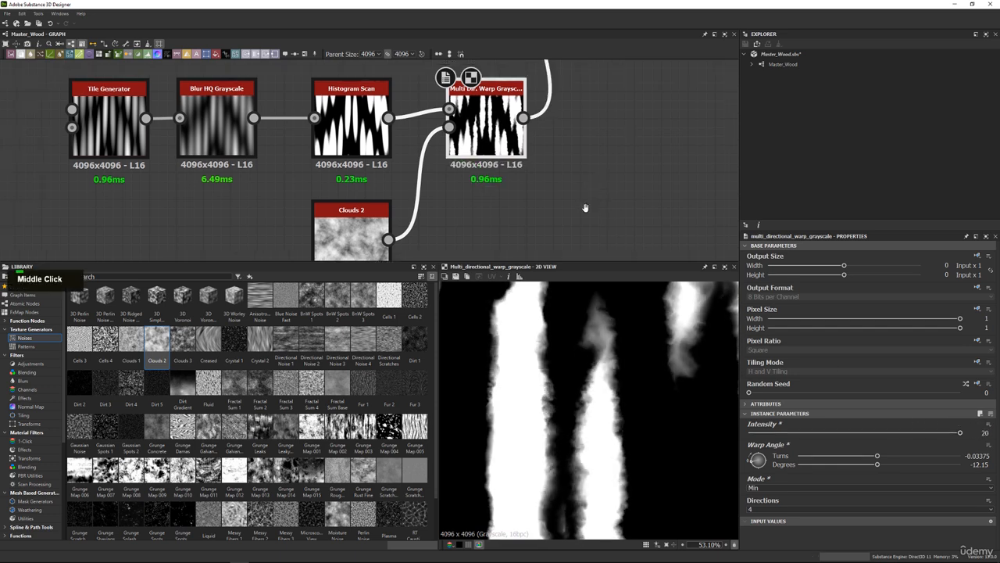
{"action": "scroll", "coordinate": [581, 156], "scroll_direction": "down", "scroll_amount": 3}
{"action": "middle_click_drag", "start_coordinate": [581, 156], "coordinate": [515, 177]}
{"action": "scroll", "coordinate": [500, 141], "scroll_direction": "up", "scroll_amount": 3}
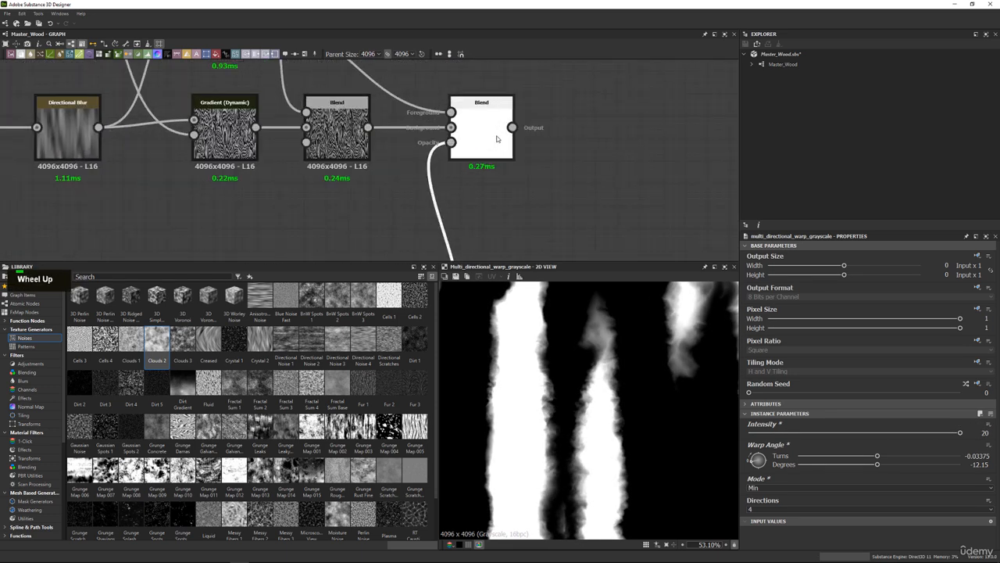
{"action": "double_click", "coordinate": [497, 139]}
{"action": "scroll", "coordinate": [551, 391], "scroll_direction": "up", "scroll_amount": 3}
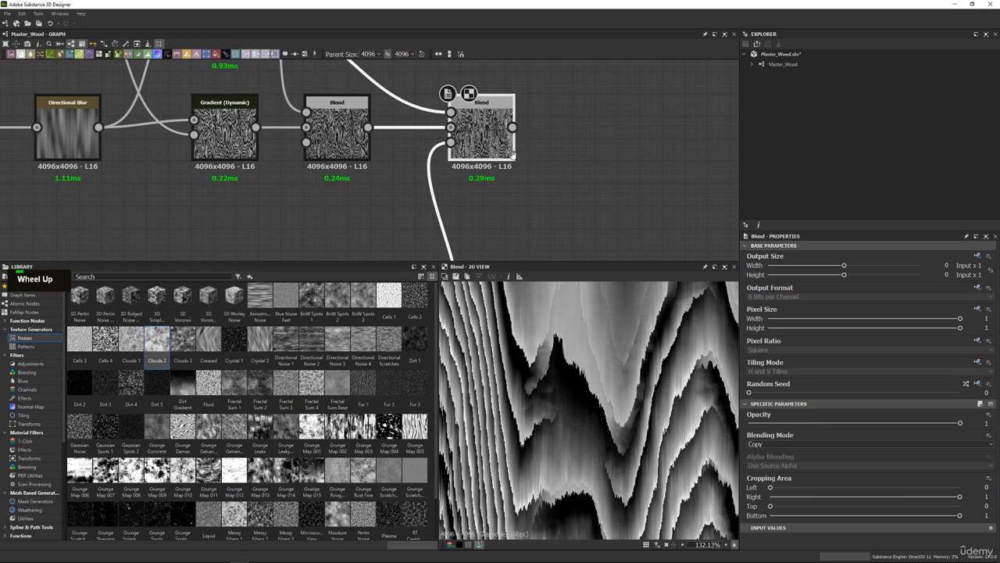
{"action": "scroll", "coordinate": [512, 155], "scroll_direction": "down", "scroll_amount": 3}
{"action": "left_click_drag", "start_coordinate": [375, 240], "coordinate": [463, 118]}
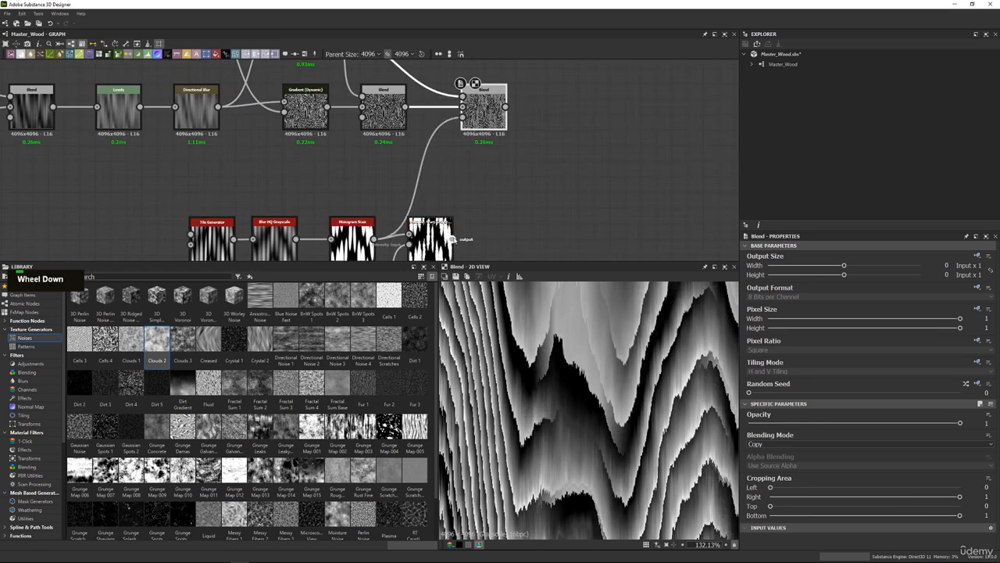
{"action": "left_click_drag", "start_coordinate": [454, 239], "coordinate": [462, 118]}
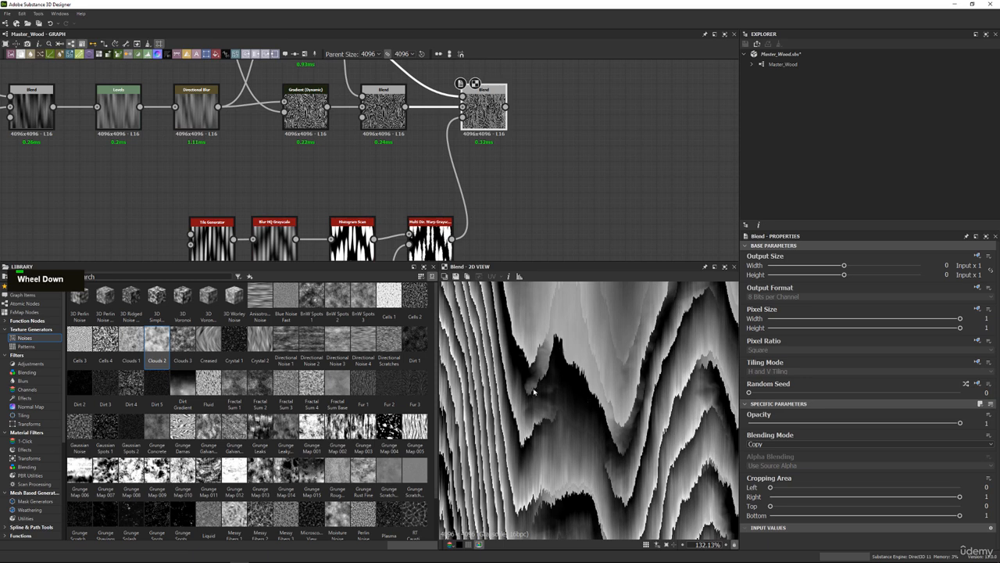
Examine the warped stripe edges of the Multi Dir. Warp Grayscale up close and from farther out.
{"action": "scroll", "coordinate": [458, 219], "scroll_direction": "down", "scroll_amount": 1}
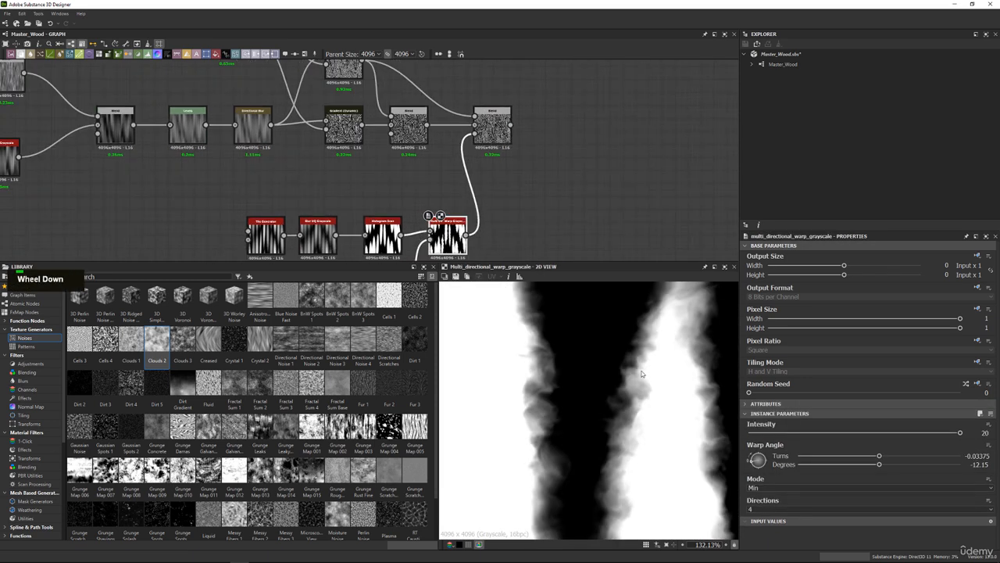
{"action": "middle_click_drag", "start_coordinate": [505, 211], "coordinate": [516, 153]}
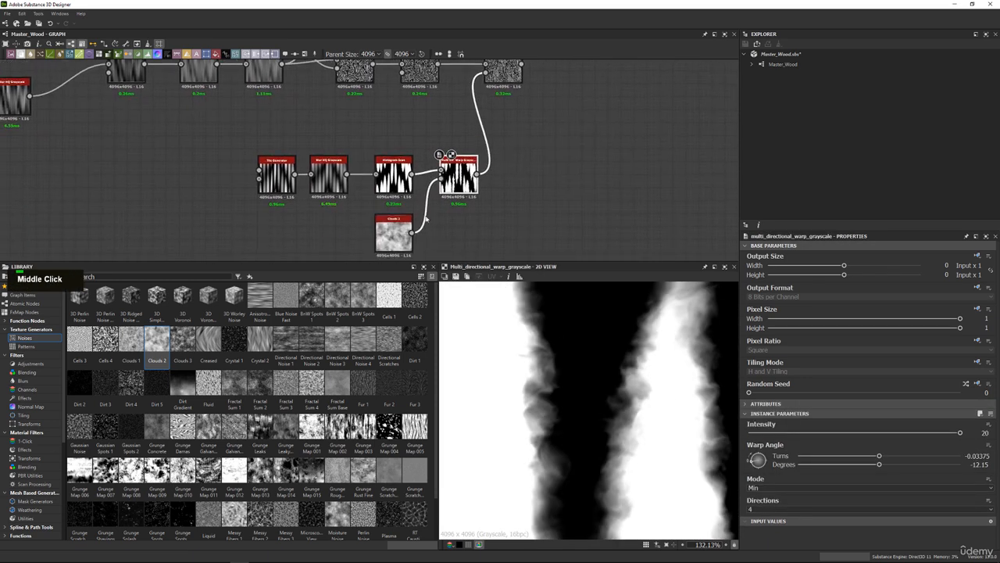
{"action": "left_click", "coordinate": [398, 236]}
{"action": "scroll", "coordinate": [493, 194], "scroll_direction": "up", "scroll_amount": 1}
{"action": "double_click", "coordinate": [454, 174]}
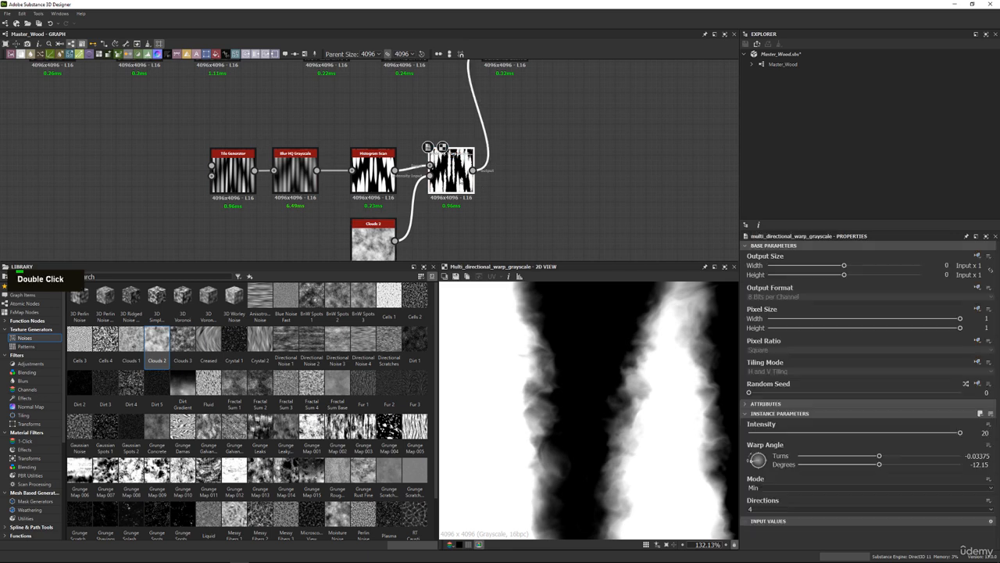
{"action": "scroll", "coordinate": [556, 385], "scroll_direction": "down", "scroll_amount": 3}
{"action": "scroll", "coordinate": [556, 385], "scroll_direction": "up", "scroll_amount": 3}
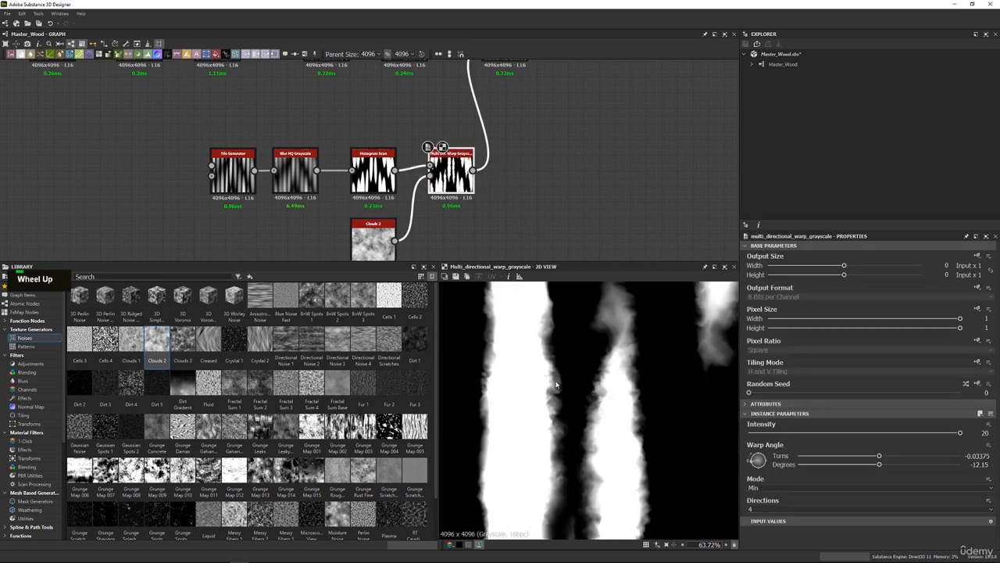
Move the Multi Dir. Warp Grayscale between the Blur HQ Grayscale and the Histogram Scan, and preview the Histogram Scan.
{"action": "middle_click_drag", "start_coordinate": [500, 180], "coordinate": [488, 194]}
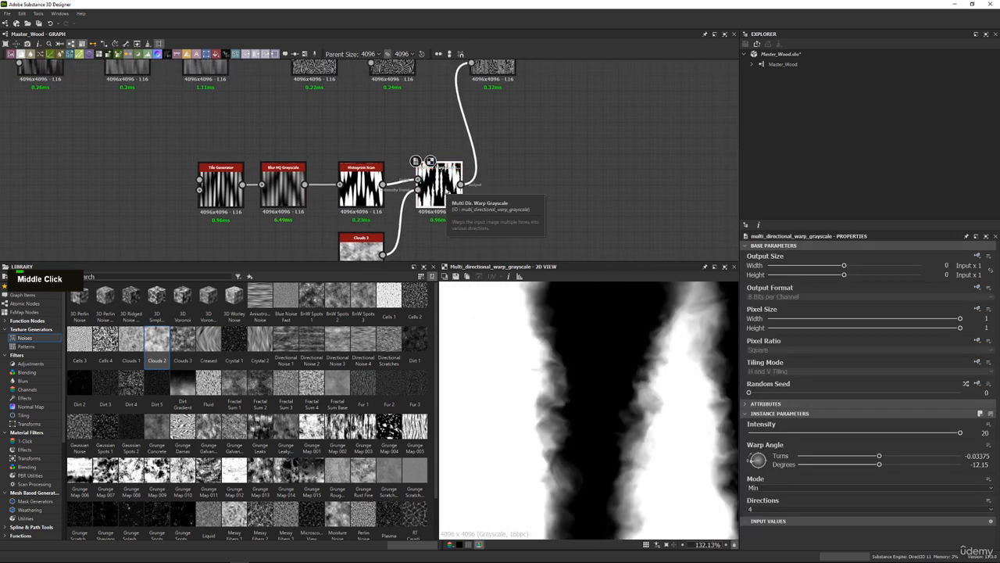
{"action": "left_click_drag", "start_coordinate": [305, 185], "coordinate": [316, 109]}
{"action": "left_click_drag", "start_coordinate": [370, 190], "coordinate": [423, 182]}
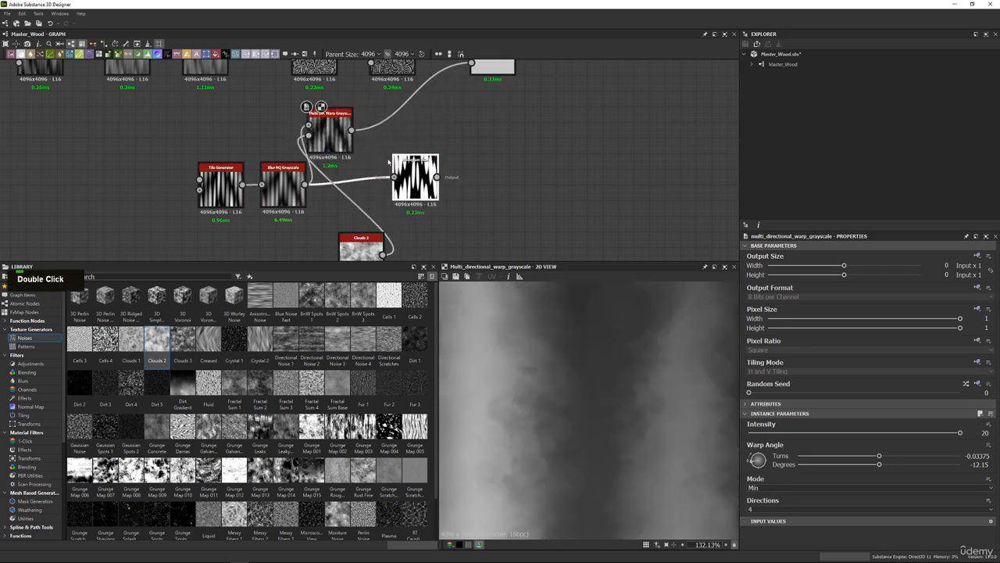
{"action": "left_click_drag", "start_coordinate": [352, 130], "coordinate": [365, 181]}
{"action": "double_click", "coordinate": [417, 180]}
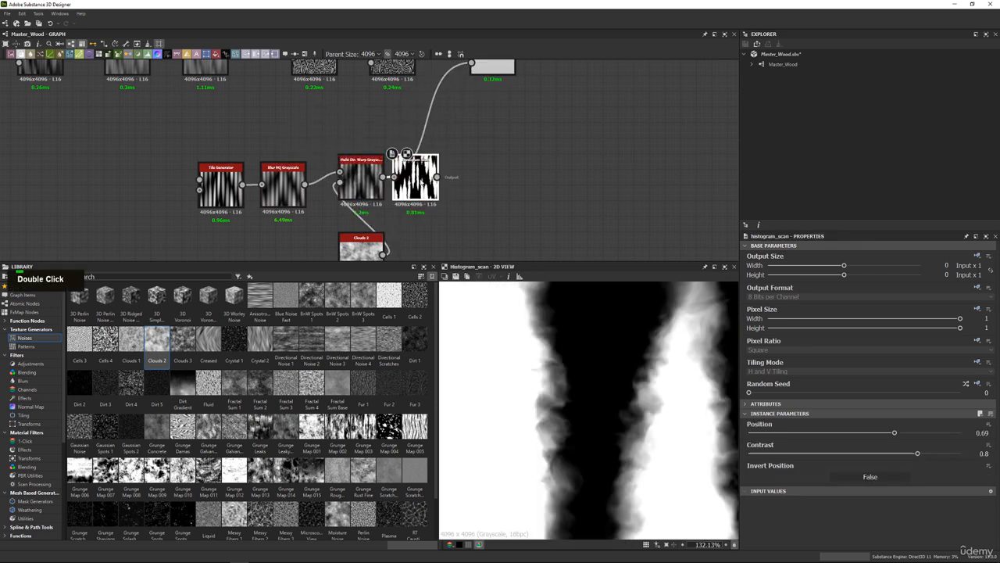
Set the Histogram Scan's Position to 0.7 and Contrast to 0.9.
{"action": "scroll", "coordinate": [635, 383], "scroll_direction": "up", "scroll_amount": 1}
{"action": "mouse_move", "coordinate": [906, 435]}
{"action": "left_mouse_down"}
{"action": "mouse_move", "coordinate": [922, 434]}
{"action": "mouse_move", "coordinate": [899, 434]}
{"action": "mouse_move", "coordinate": [939, 454]}
{"action": "mouse_move", "coordinate": [894, 431]}
{"action": "left_mouse_up"}
{"action": "scroll", "coordinate": [595, 390], "scroll_direction": "down", "scroll_amount": 10}
{"action": "scroll", "coordinate": [596, 390], "scroll_direction": "up", "scroll_amount": 3}
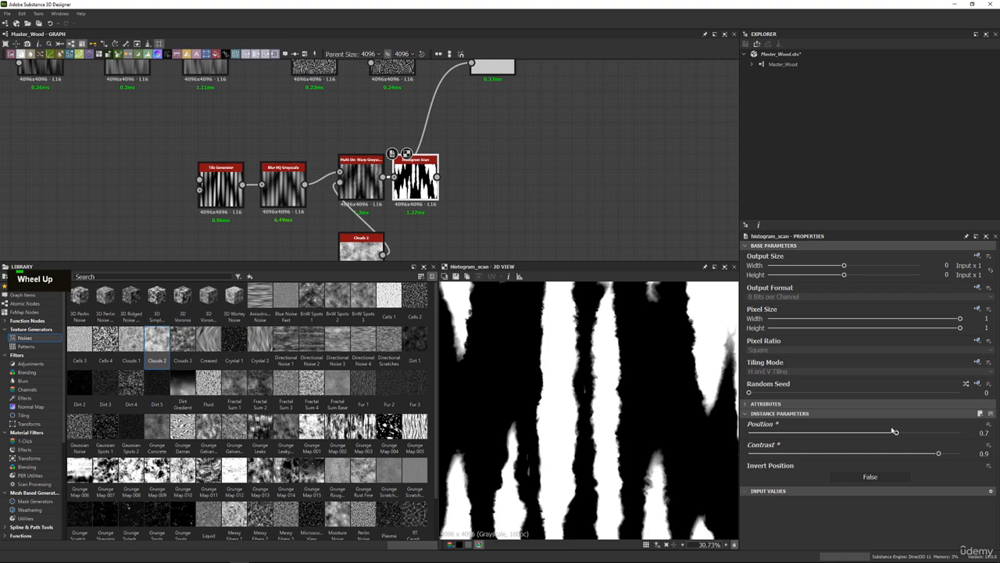
Connect the Histogram Scan to the masked Blend's opacity and examine the blended grain up close and as a whole.
{"action": "middle_click_drag", "start_coordinate": [380, 141], "coordinate": [368, 162]}
{"action": "scroll", "coordinate": [360, 180], "scroll_direction": "up", "scroll_amount": 2}
{"action": "left_click_drag", "start_coordinate": [358, 202], "coordinate": [349, 201]}
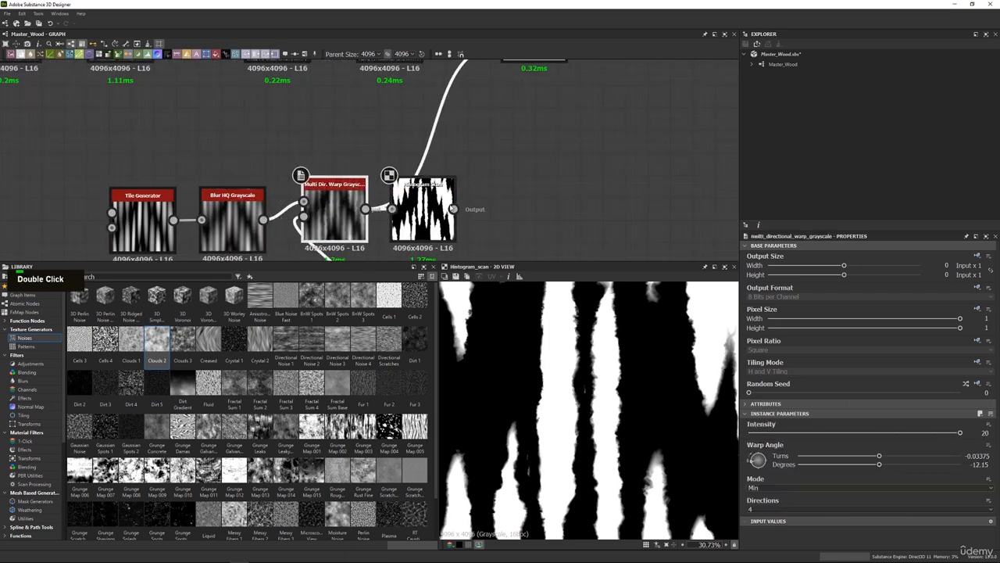
{"action": "scroll", "coordinate": [451, 208], "scroll_direction": "down", "scroll_amount": 2}
{"action": "left_click_drag", "start_coordinate": [453, 208], "coordinate": [487, 93]}
{"action": "double_click", "coordinate": [506, 89]}
{"action": "scroll", "coordinate": [572, 356], "scroll_direction": "up", "scroll_amount": 5}
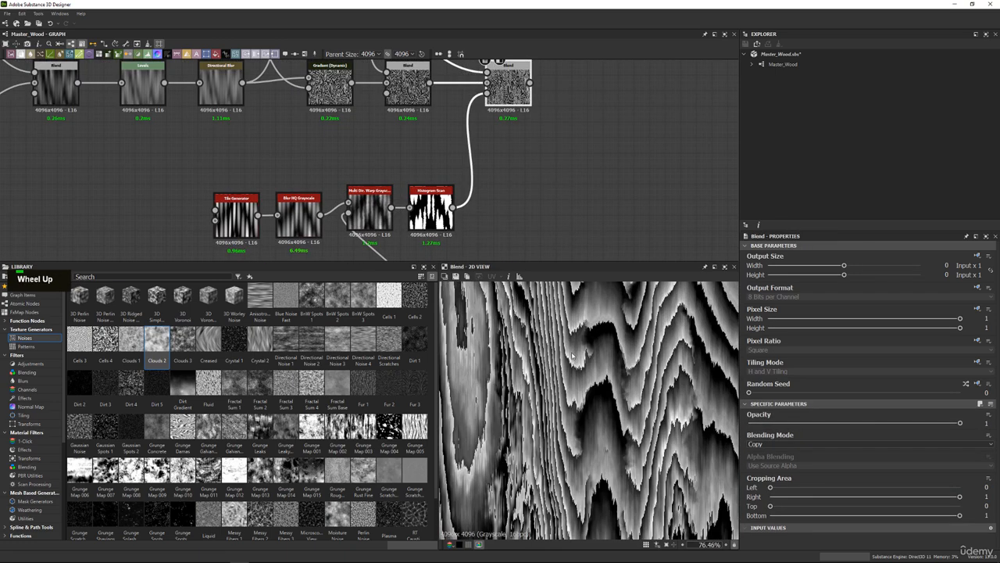
{"action": "middle_click_drag", "start_coordinate": [572, 356], "coordinate": [561, 396]}
{"action": "scroll", "coordinate": [579, 426], "scroll_direction": "down", "scroll_amount": 7}
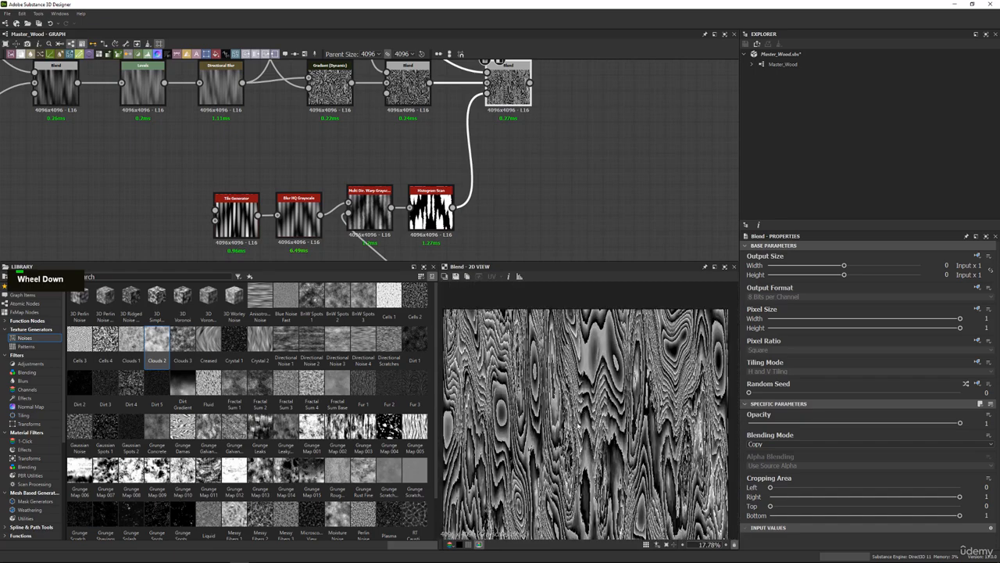
{"action": "scroll", "coordinate": [582, 390], "scroll_direction": "up", "scroll_amount": 5}
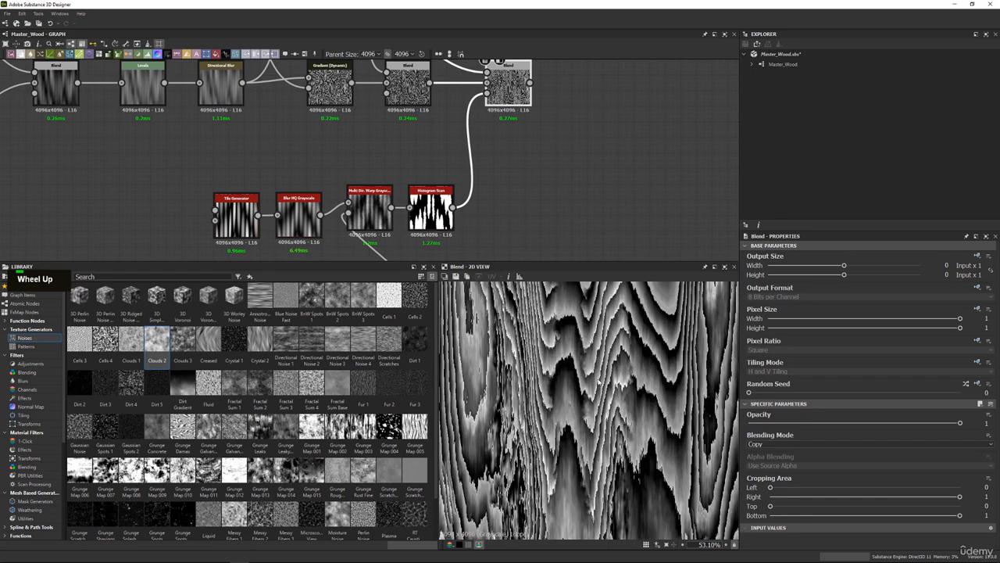
Examine the blended grain up close and from farther out, and compare it with the shrine wood reference photo.
{"action": "scroll", "coordinate": [599, 363], "scroll_direction": "down", "scroll_amount": 4}
{"action": "scroll", "coordinate": [599, 363], "scroll_direction": "up", "scroll_amount": 3}
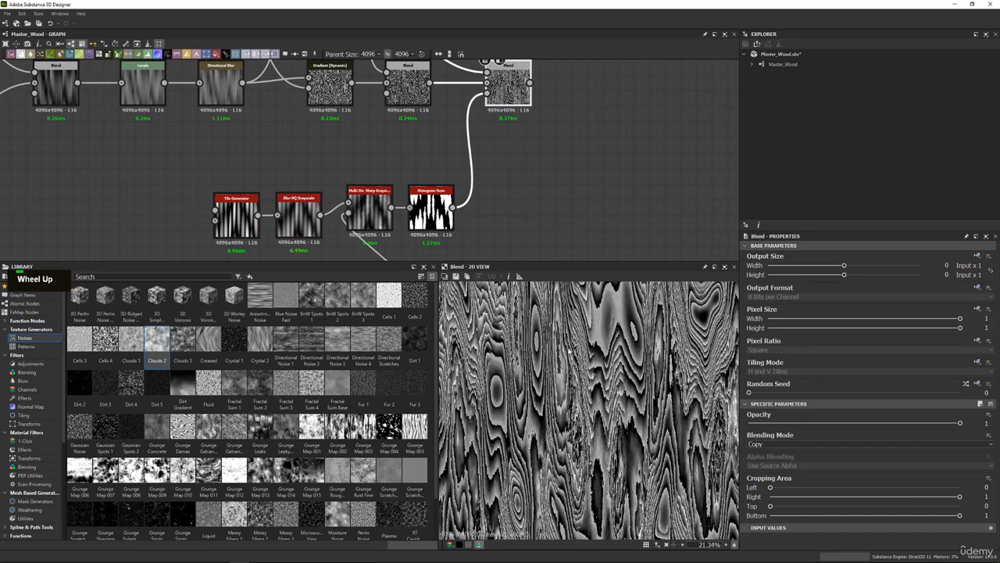
{"action": "scroll", "coordinate": [599, 362], "scroll_direction": "down", "scroll_amount": 3}
{"action": "scroll", "coordinate": [633, 337], "scroll_direction": "up", "scroll_amount": 3}
{"action": "middle_click_drag", "start_coordinate": [633, 337], "coordinate": [626, 350]}
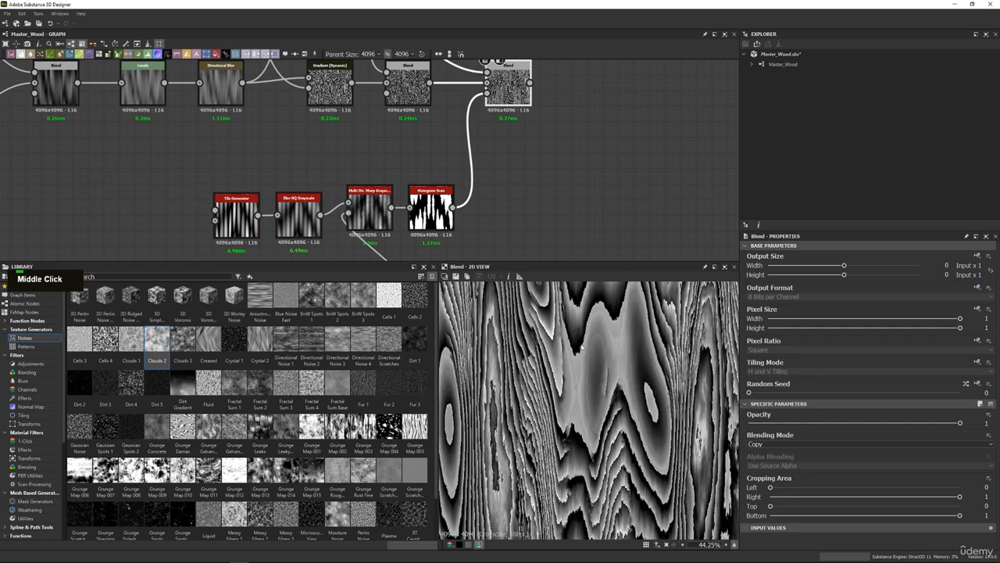
{"action": "scroll", "coordinate": [538, 378], "scroll_direction": "down", "scroll_amount": 2}
{"action": "scroll", "coordinate": [538, 377], "scroll_direction": "up", "scroll_amount": 3}
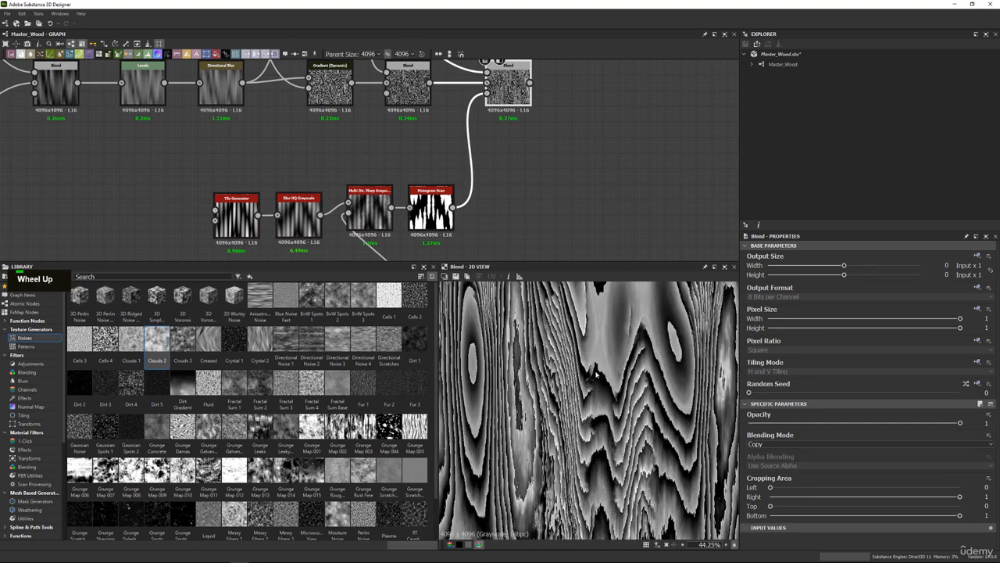
{"action": "scroll", "coordinate": [597, 376], "scroll_direction": "down", "scroll_amount": 3}
{"action": "right_click_drag", "start_coordinate": [539, 0], "coordinate": [439, 435]}
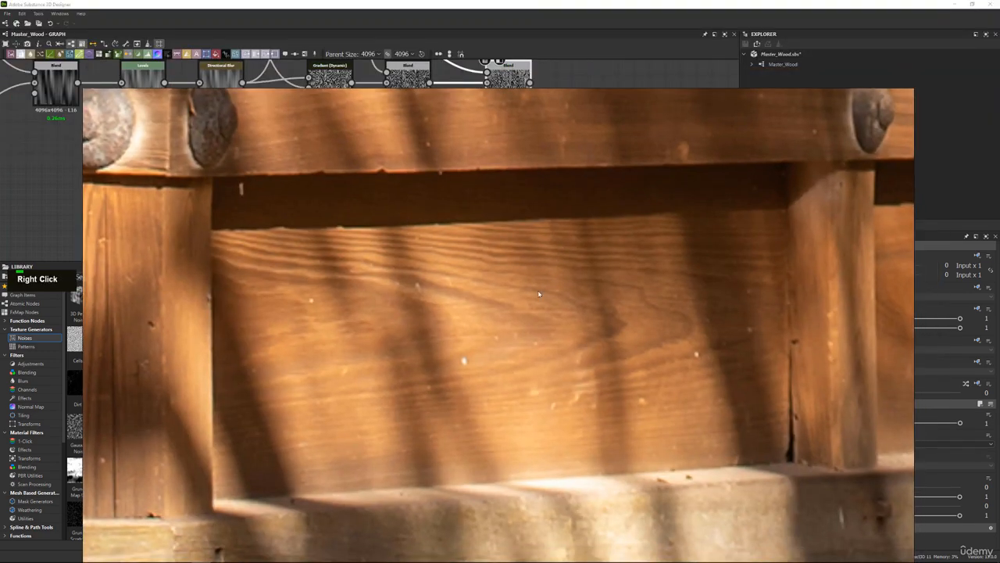
{"action": "scroll", "coordinate": [539, 294], "scroll_direction": "down", "scroll_amount": 5}
{"action": "scroll", "coordinate": [388, 306], "scroll_direction": "up", "scroll_amount": 4}
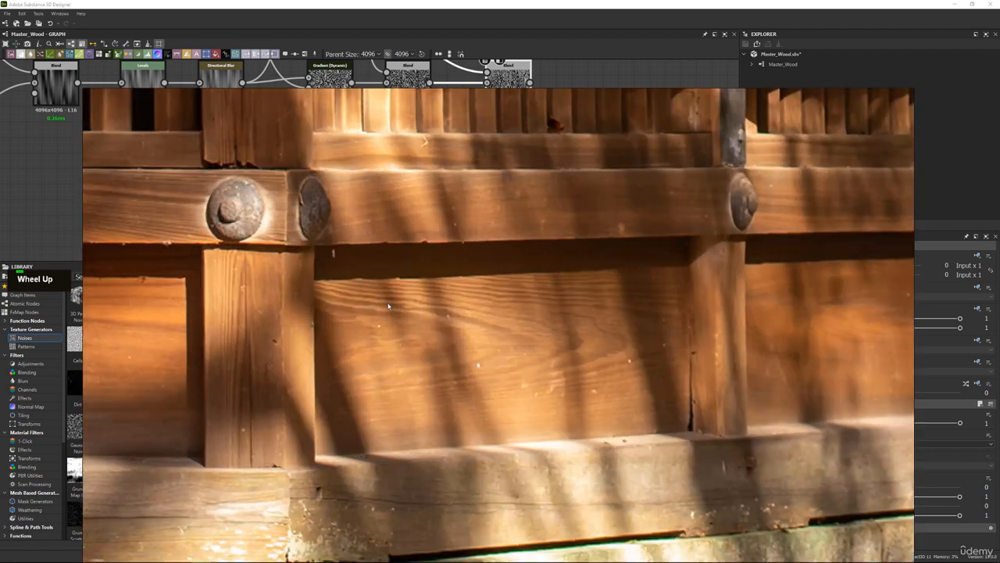
{"action": "right_click_drag", "start_coordinate": [611, 292], "coordinate": [606, 0]}
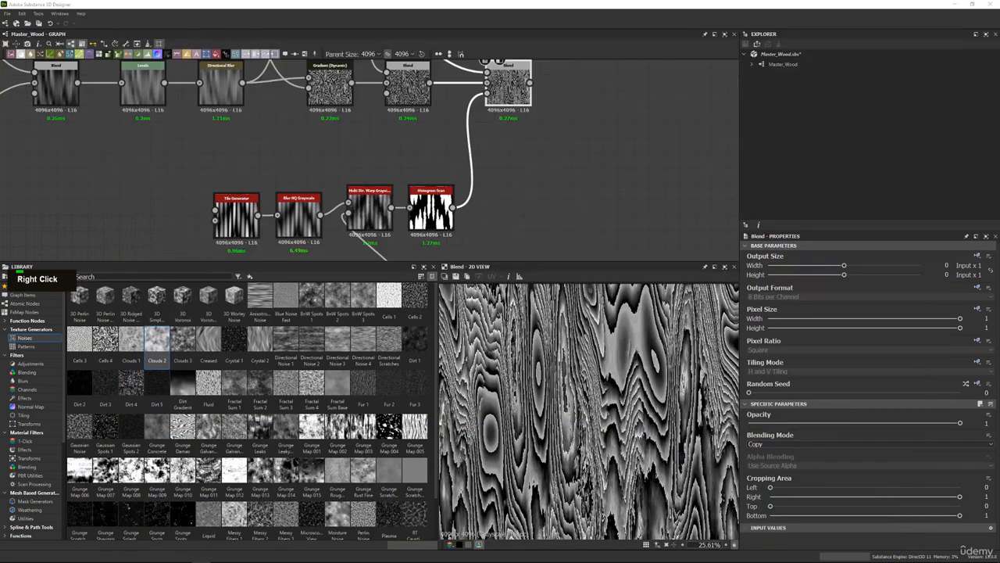
Examine the lower part of the blended grain and its jagged ring edges, and check them against the reference photo.
{"action": "middle_click_drag", "start_coordinate": [623, 400], "coordinate": [507, 418]}
{"action": "scroll", "coordinate": [573, 450], "scroll_direction": "up", "scroll_amount": 2}
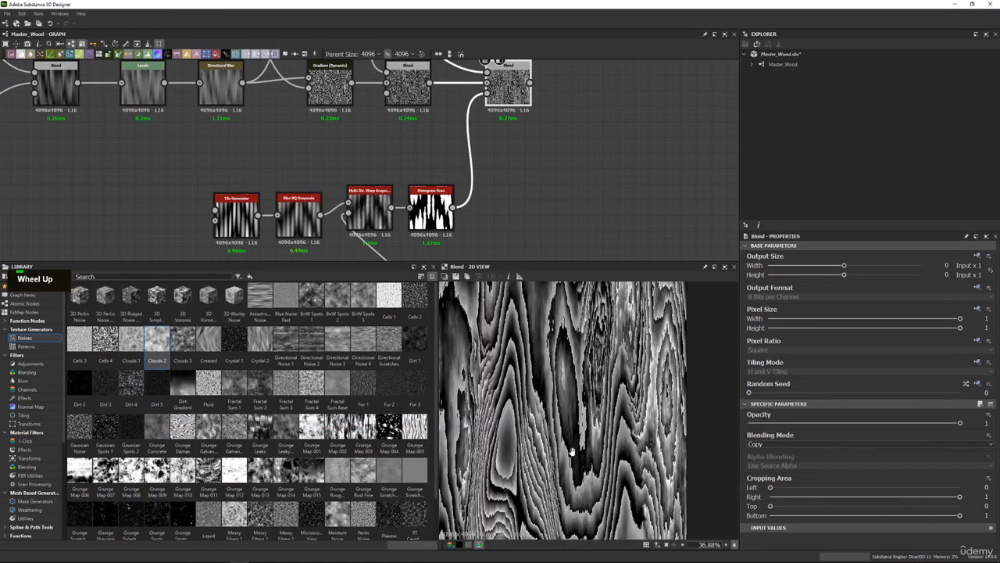
{"action": "middle_click_drag", "start_coordinate": [573, 450], "coordinate": [560, 330]}
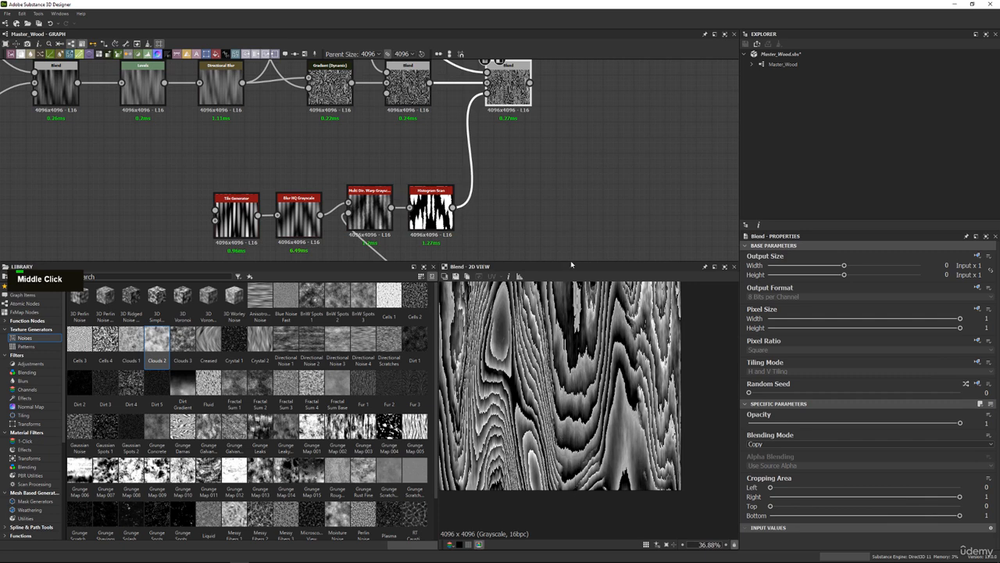
{"action": "middle_click_drag", "start_coordinate": [529, 163], "coordinate": [452, 237]}
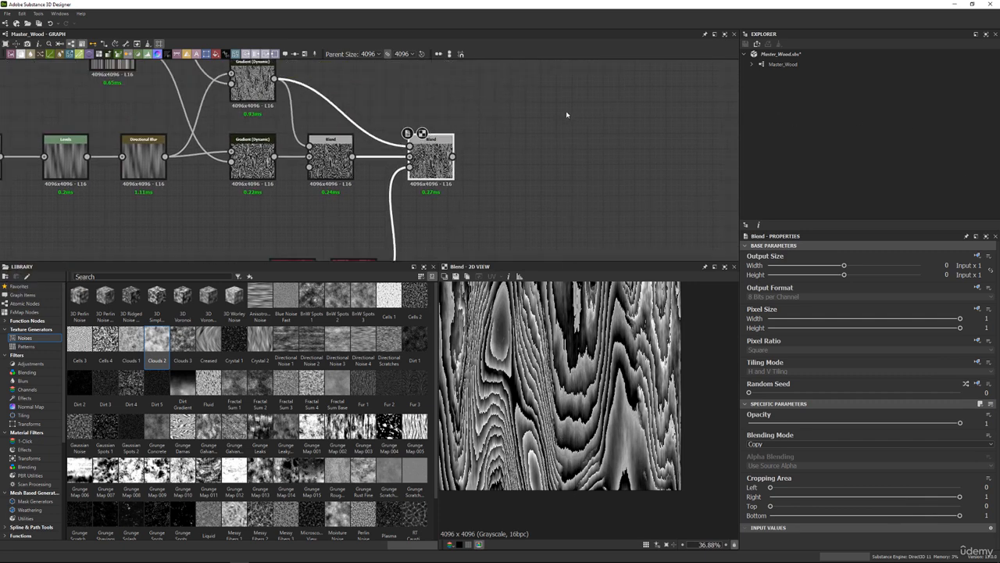
{"action": "middle_click_drag", "start_coordinate": [522, 124], "coordinate": [461, 145]}
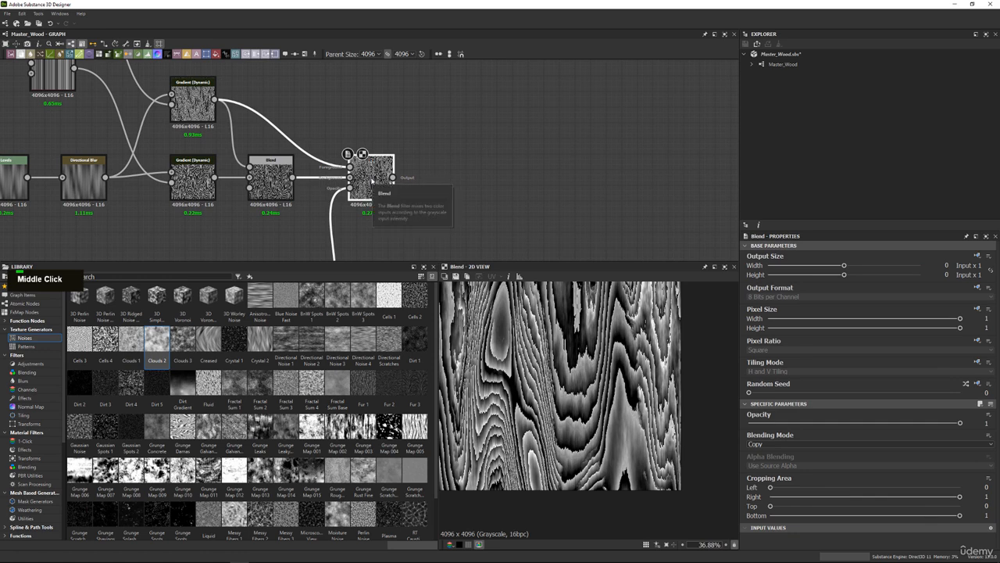
{"action": "double_click", "coordinate": [372, 180]}
{"action": "scroll", "coordinate": [590, 357], "scroll_direction": "up", "scroll_amount": 3}
{"action": "middle_click_drag", "start_coordinate": [461, 195], "coordinate": [451, 210]}
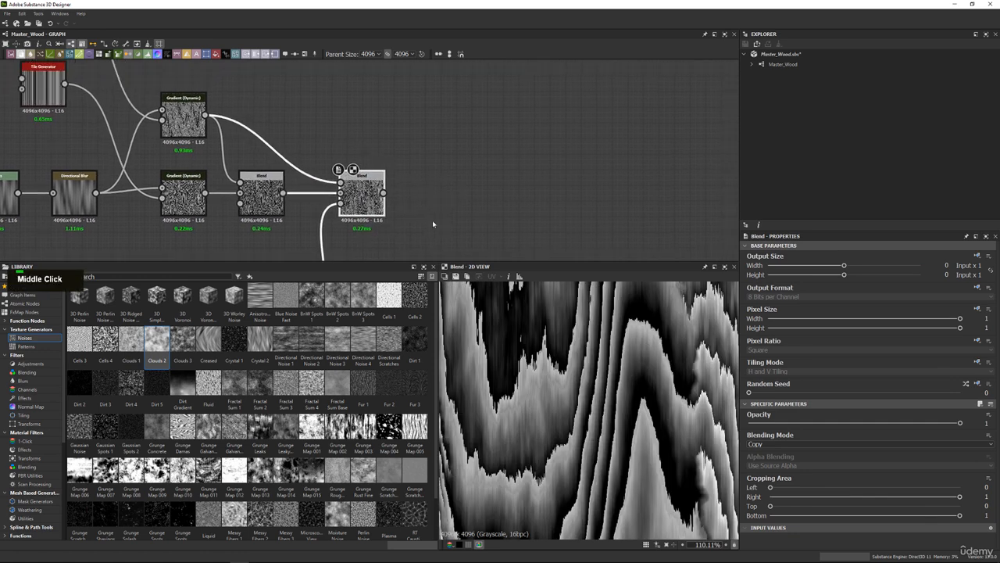
{"action": "double_click", "coordinate": [371, 202]}
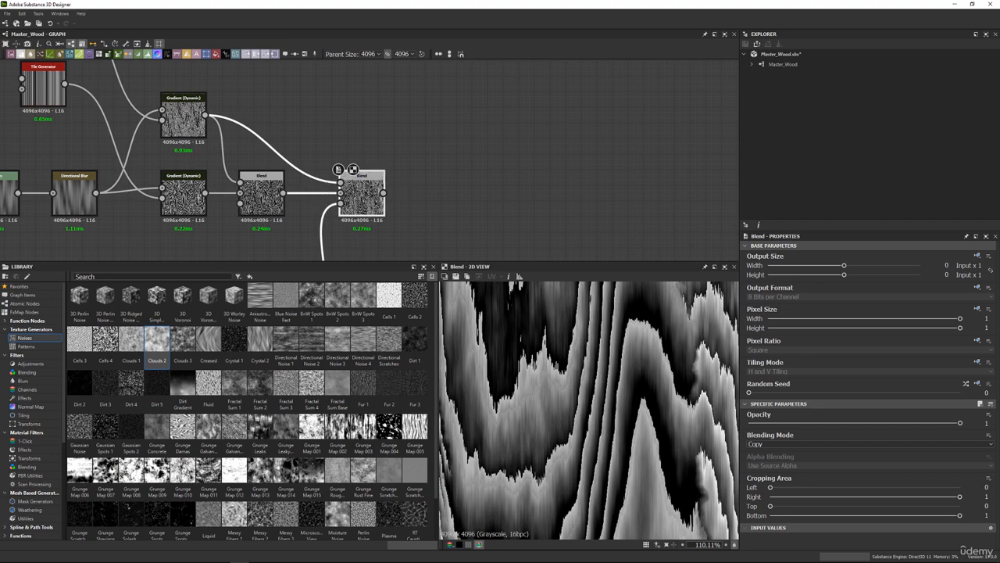
{"action": "right_click_drag", "start_coordinate": [564, 2], "coordinate": [557, 156]}
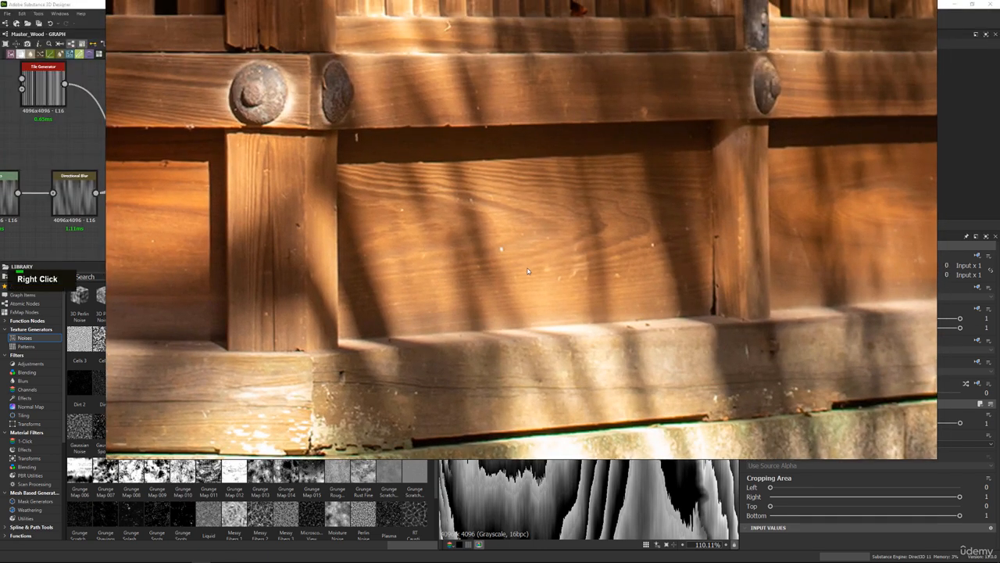
{"action": "right_click_drag", "start_coordinate": [542, 262], "coordinate": [549, 0]}
{"action": "scroll", "coordinate": [527, 395], "scroll_direction": "up", "scroll_amount": 5}
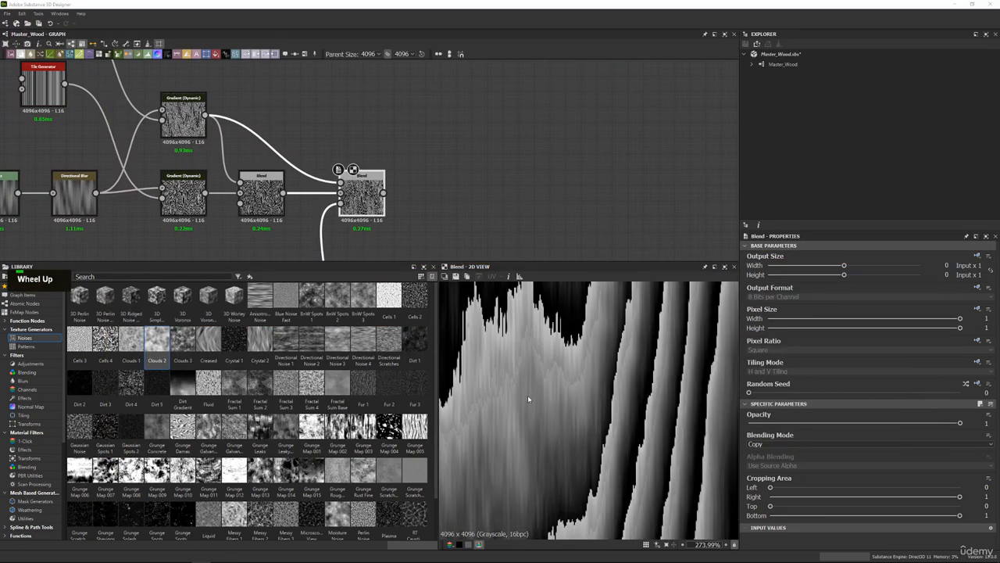
Add a Directional Blur after the masked Blend and set its Angle to 90 degrees.
{"action": "double_click", "coordinate": [358, 193]}
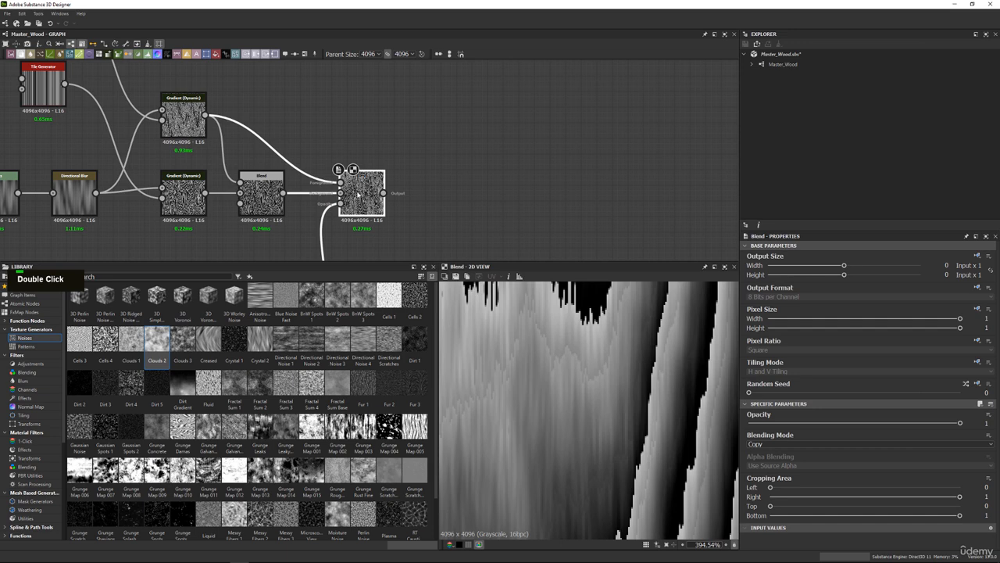
{"action": "key", "text": "space"}
{"action": "type", "text": "dir"}
{"action": "key", "text": "Return"}
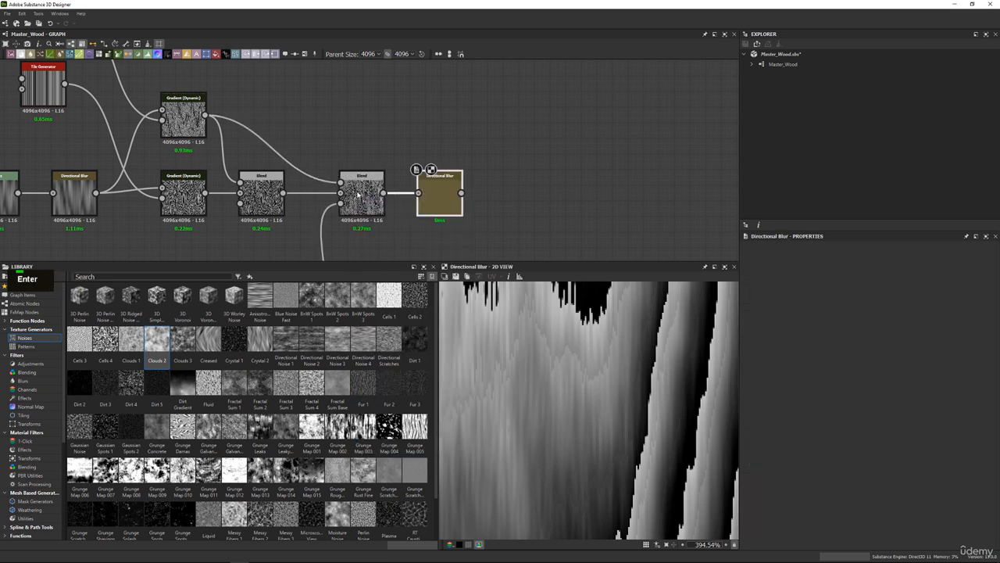
{"action": "scroll", "coordinate": [647, 402], "scroll_direction": "down", "scroll_amount": 10}
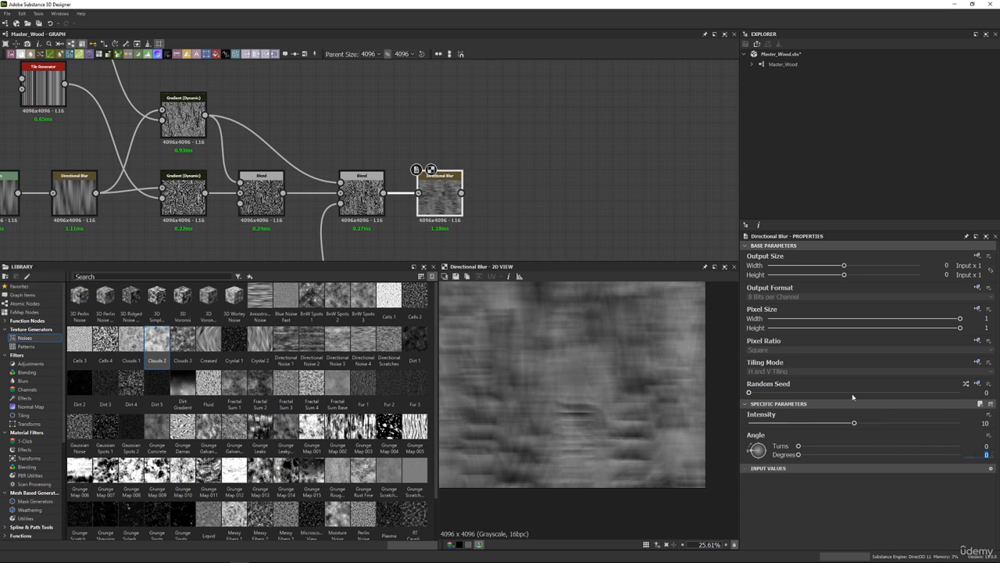
{"action": "type", "text": "90"}
{"action": "key", "text": "Return"}
{"action": "scroll", "coordinate": [569, 351], "scroll_direction": "up", "scroll_amount": 4}
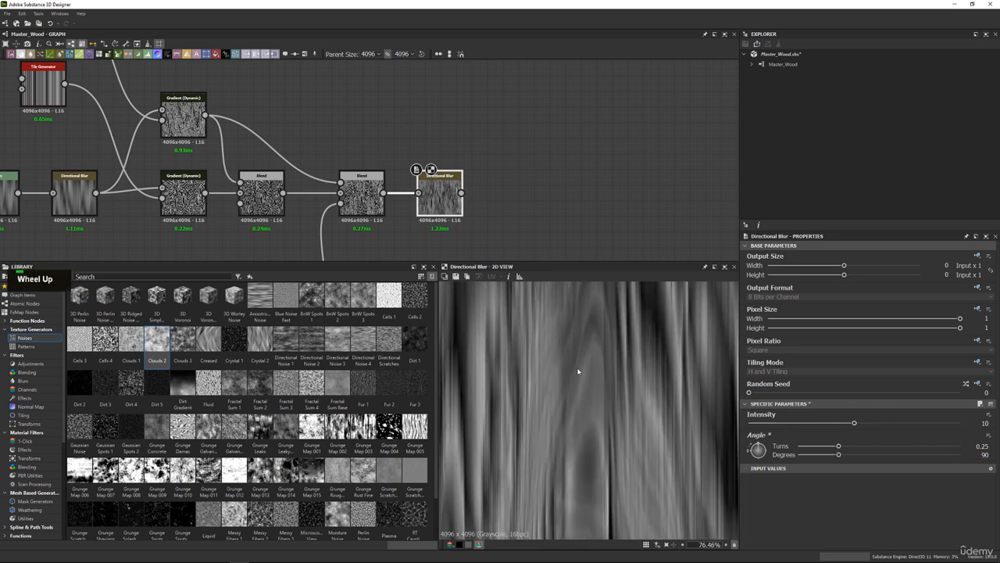
{"action": "scroll", "coordinate": [579, 371], "scroll_direction": "down", "scroll_amount": 4}
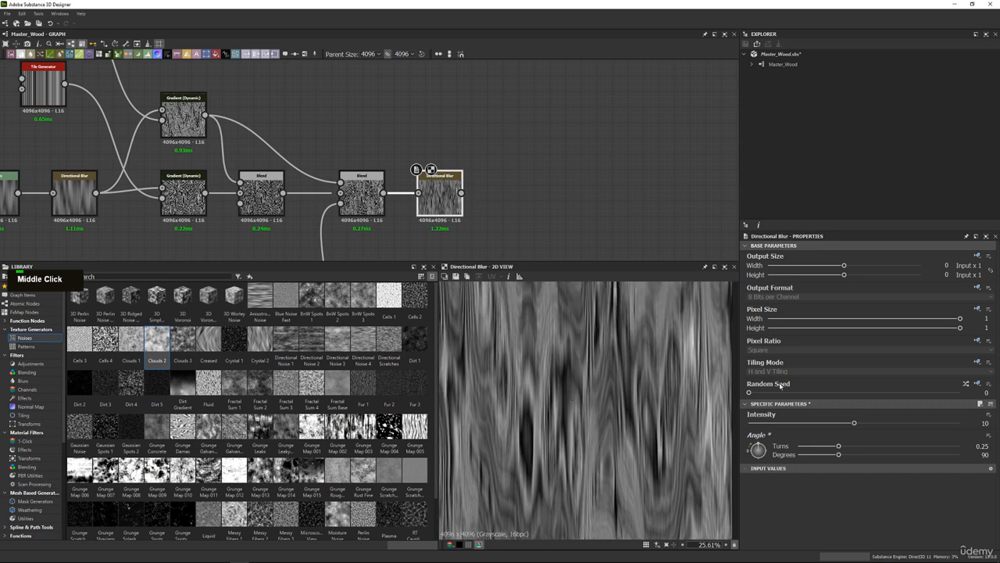
Test low Intensity values on the new Directional Blur against the grain detail, and set Intensity to 0.25.
{"action": "left_click", "coordinate": [749, 423]}
{"action": "scroll", "coordinate": [578, 371], "scroll_direction": "up", "scroll_amount": 12}
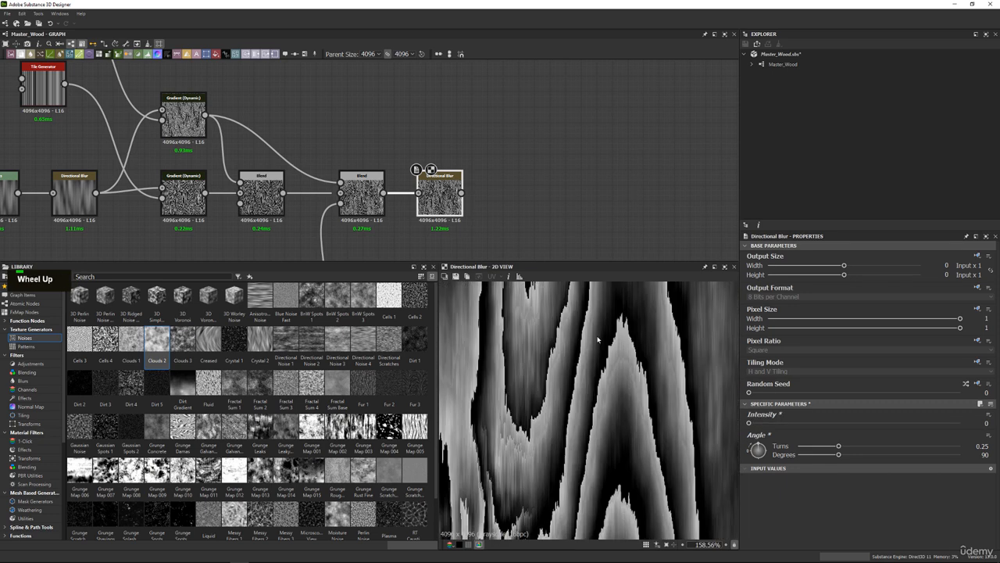
{"action": "left_click_drag", "start_coordinate": [754, 424], "coordinate": [751, 423]}
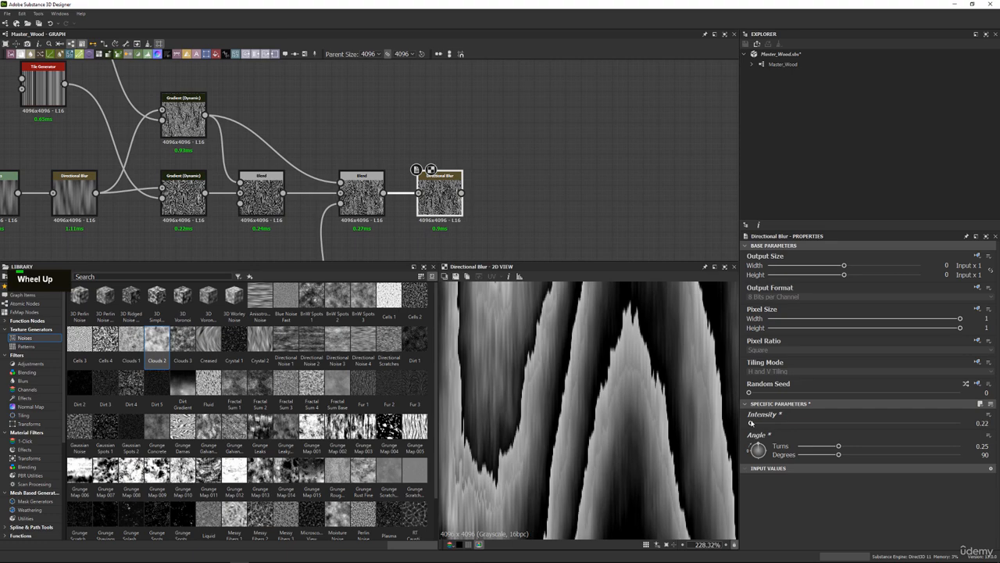
{"action": "scroll", "coordinate": [595, 362], "scroll_direction": "down", "scroll_amount": 9}
{"action": "middle_click_drag", "start_coordinate": [594, 362], "coordinate": [604, 379]}
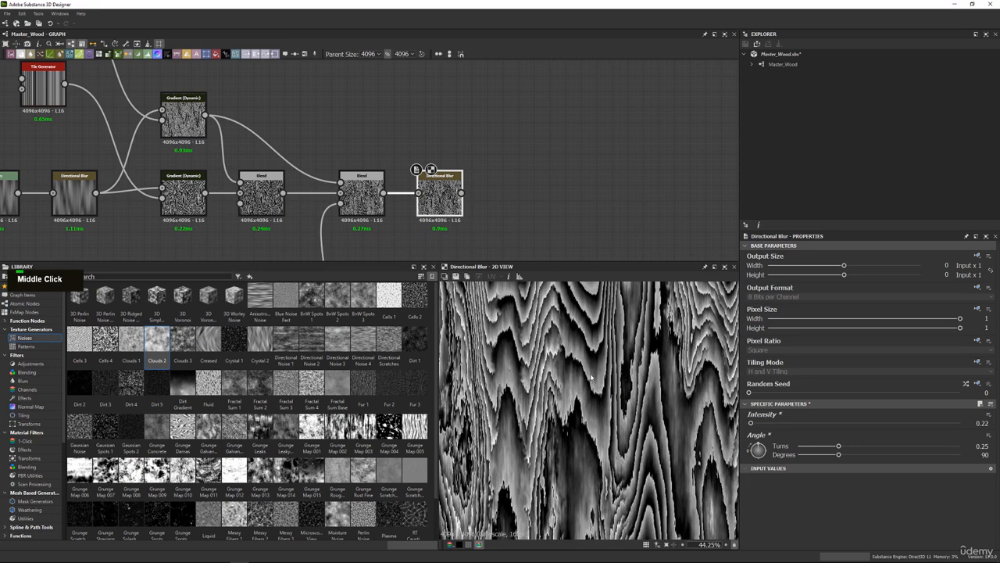
{"action": "scroll", "coordinate": [605, 379], "scroll_direction": "up", "scroll_amount": 6}
{"action": "scroll", "coordinate": [604, 379], "scroll_direction": "up", "scroll_amount": 1}
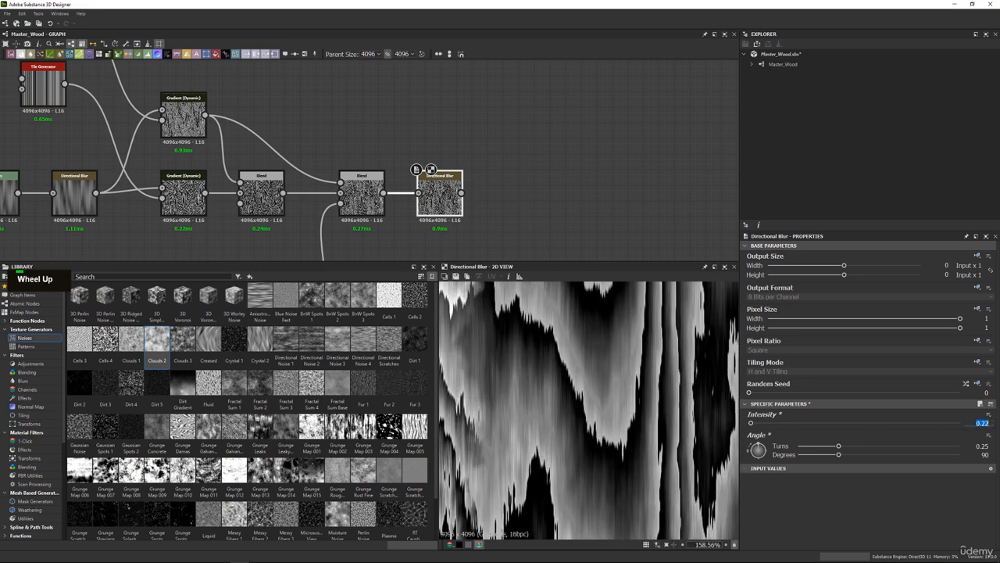
{"action": "type", "text": "5"}
{"action": "key", "text": "Return"}
Move the entire wood grain node network farther from the output nodes and view the whole blurred pattern.
{"action": "scroll", "coordinate": [313, 161], "scroll_direction": "down", "scroll_amount": 8}
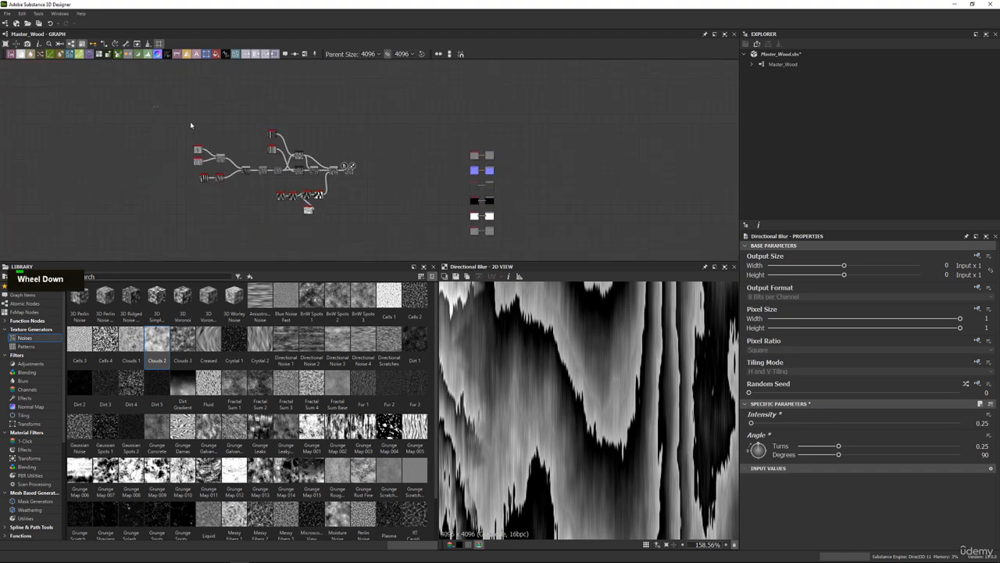
{"action": "left_click_drag", "start_coordinate": [354, 179], "coordinate": [285, 198]}
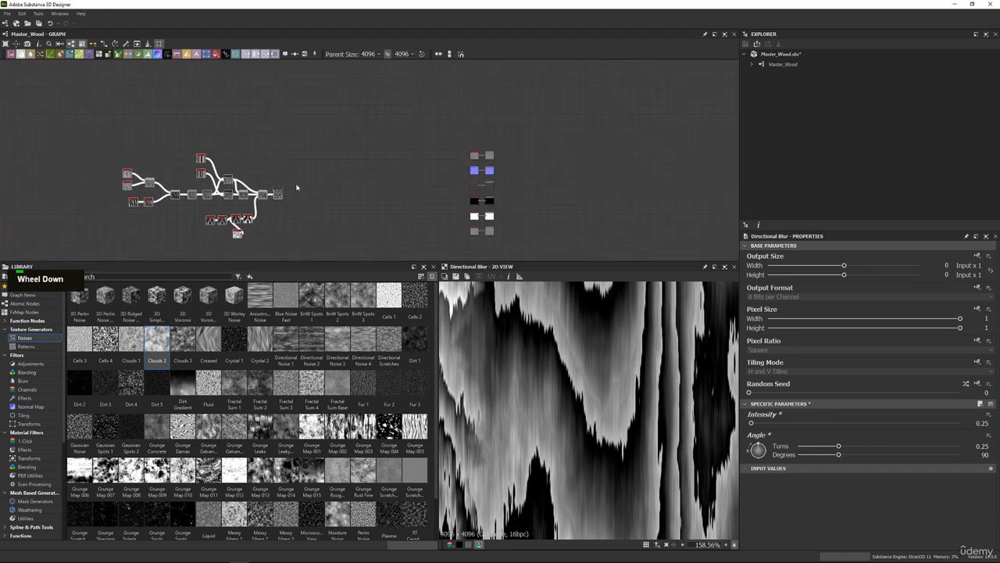
{"action": "scroll", "coordinate": [640, 375], "scroll_direction": "down", "scroll_amount": 6}
{"action": "scroll", "coordinate": [640, 375], "scroll_direction": "down", "scroll_amount": 3}
{"action": "middle_click", "coordinate": [635, 372]}
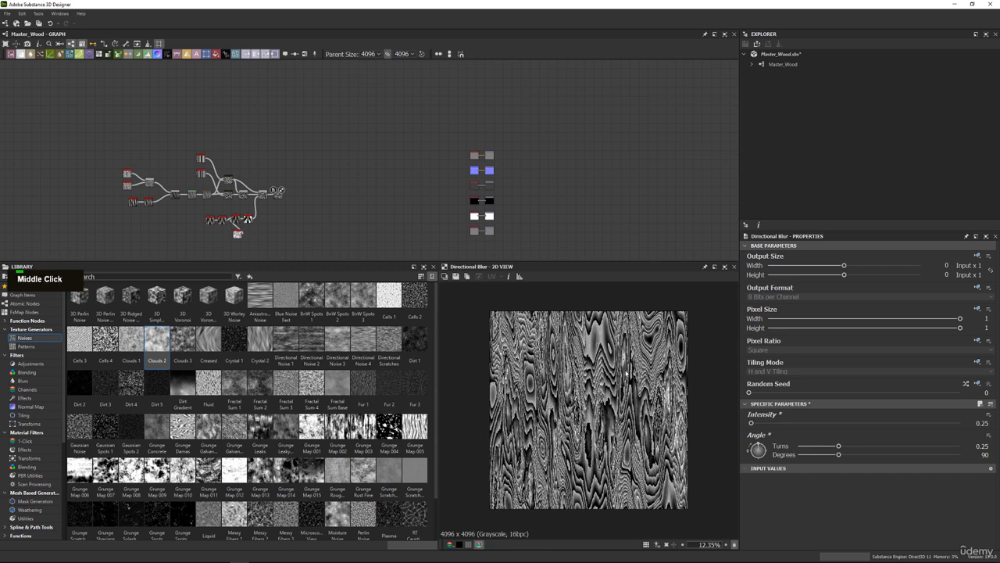
{"action": "scroll", "coordinate": [625, 378], "scroll_direction": "up", "scroll_amount": 4}
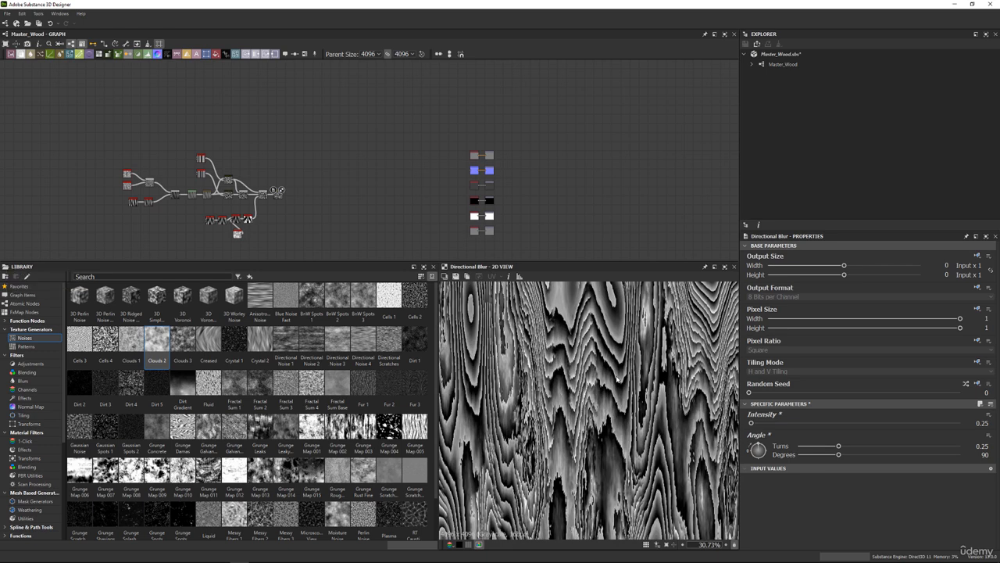
Examine the final Directional Blur's ring edges and wavy grain up close.
{"action": "scroll", "coordinate": [279, 206], "scroll_direction": "up", "scroll_amount": 8}
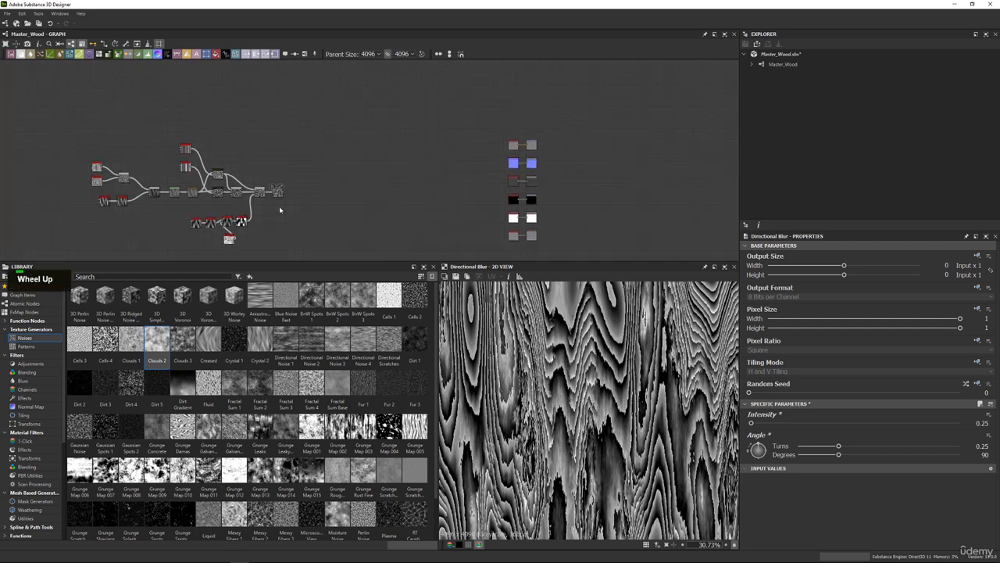
{"action": "double_click", "coordinate": [309, 172]}
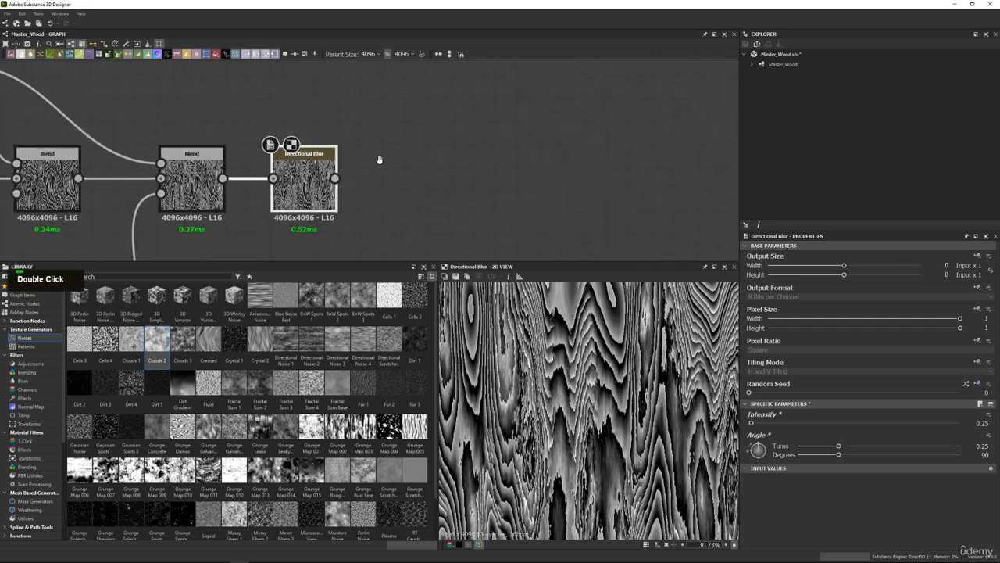
{"action": "middle_click_drag", "start_coordinate": [380, 159], "coordinate": [335, 166]}
{"action": "scroll", "coordinate": [595, 344], "scroll_direction": "up", "scroll_amount": 3}
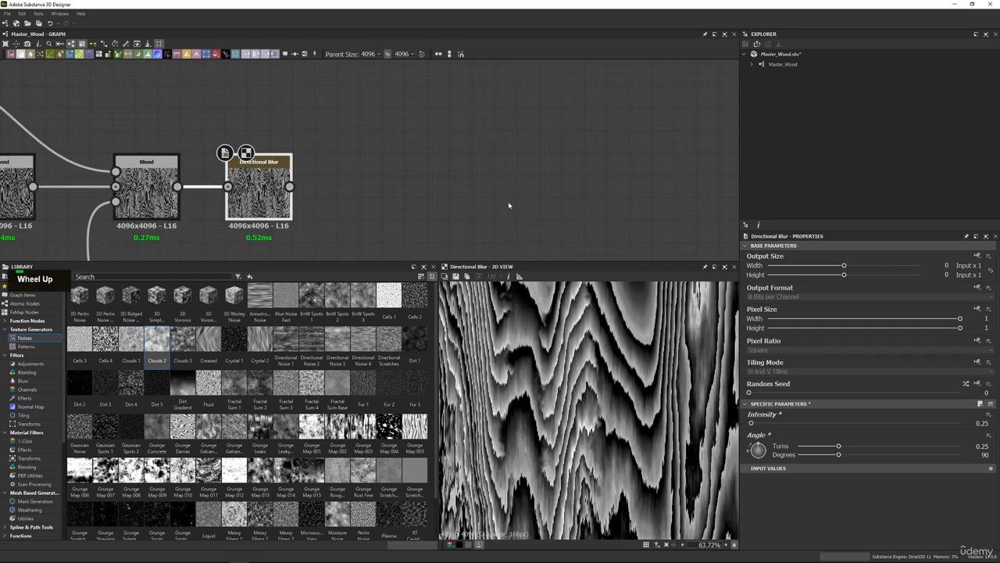
{"action": "middle_click_drag", "start_coordinate": [473, 192], "coordinate": [440, 179]}
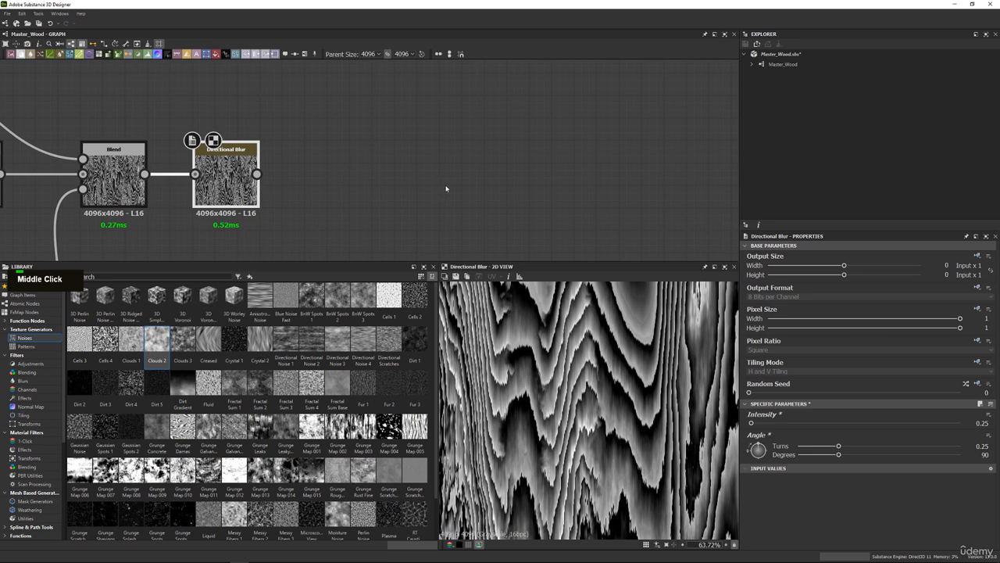
{"action": "scroll", "coordinate": [637, 345], "scroll_direction": "up", "scroll_amount": 5}
{"action": "middle_click_drag", "start_coordinate": [637, 345], "coordinate": [636, 410]}
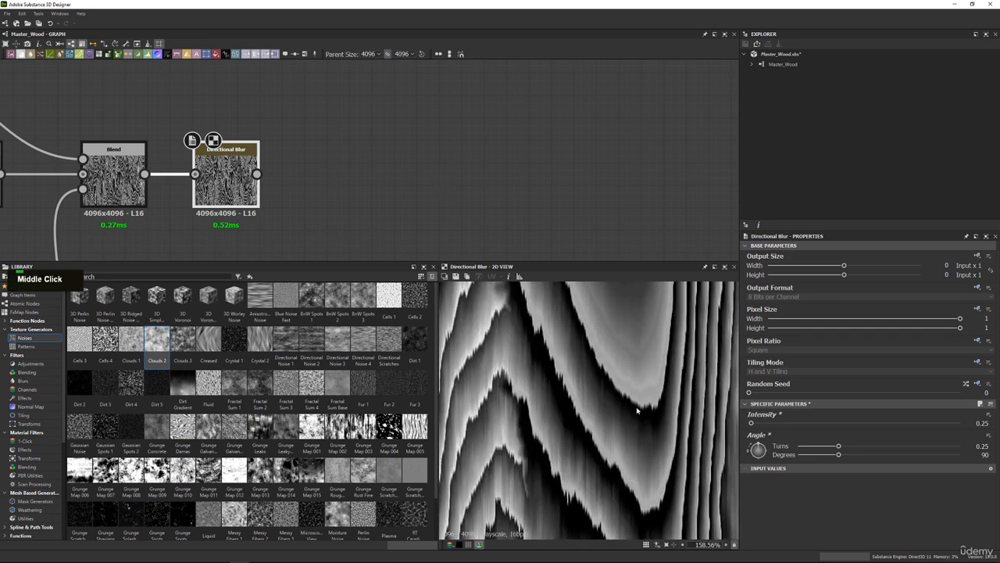
{"action": "middle_click_drag", "start_coordinate": [575, 323], "coordinate": [573, 332]}
Add a Slope Blur Grayscale after the final Directional Blur and place it with a wider gap between the nodes.
{"action": "double_click", "coordinate": [245, 151]}
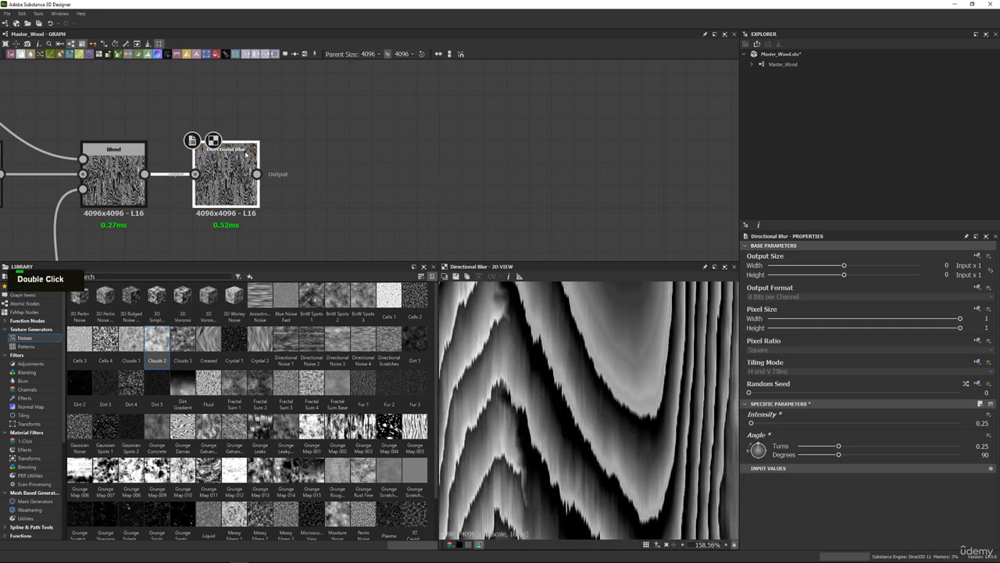
{"action": "key", "text": "space"}
{"action": "type", "text": "slo"}
{"action": "key", "text": "Return"}
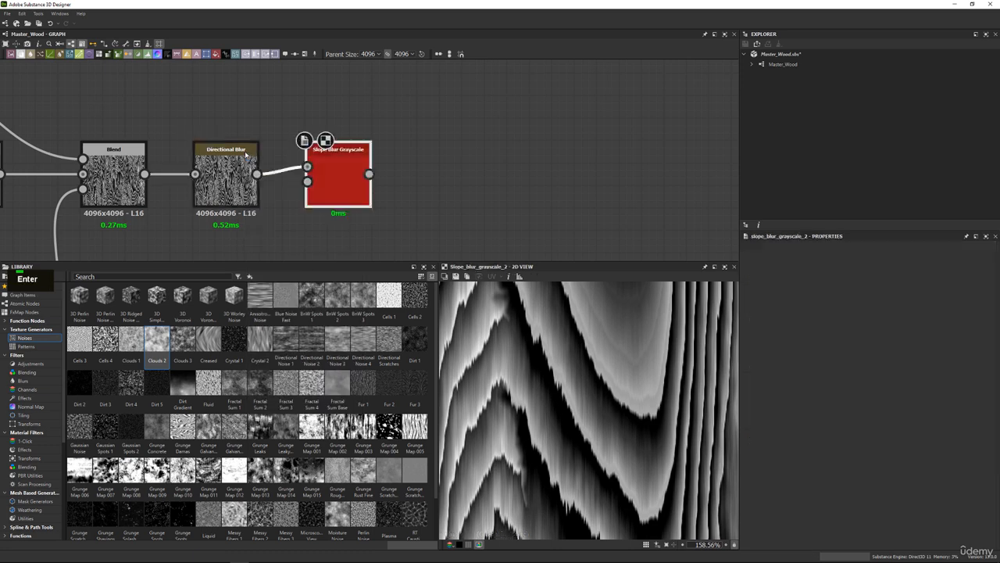
{"action": "left_click_drag", "start_coordinate": [344, 173], "coordinate": [411, 175]}
{"action": "middle_click_drag", "start_coordinate": [491, 205], "coordinate": [501, 195]}
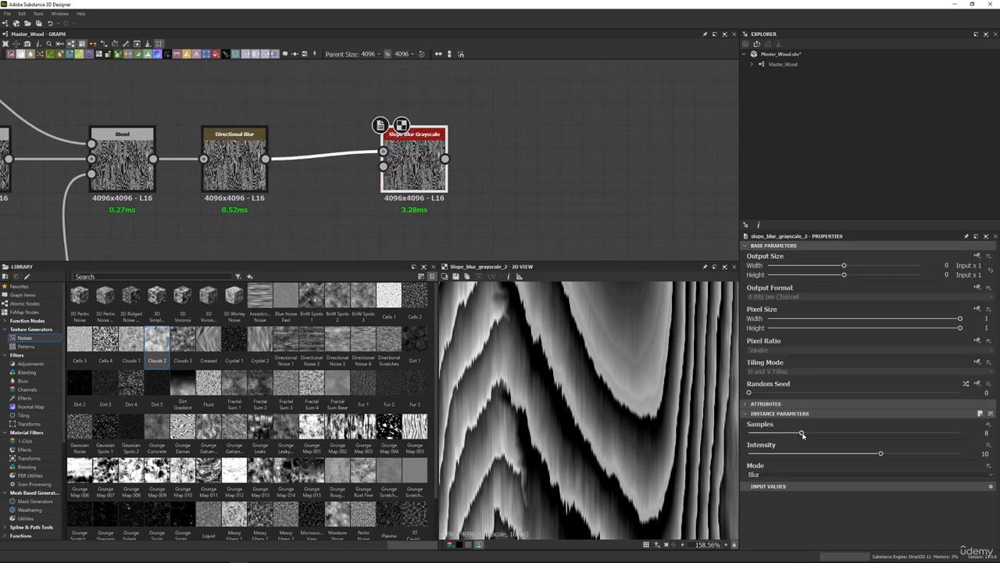
Set the Slope Blur Grayscale to 32 Samples, Intensity 0 and Min mode.
{"action": "left_click_drag", "start_coordinate": [802, 434], "coordinate": [959, 434]}
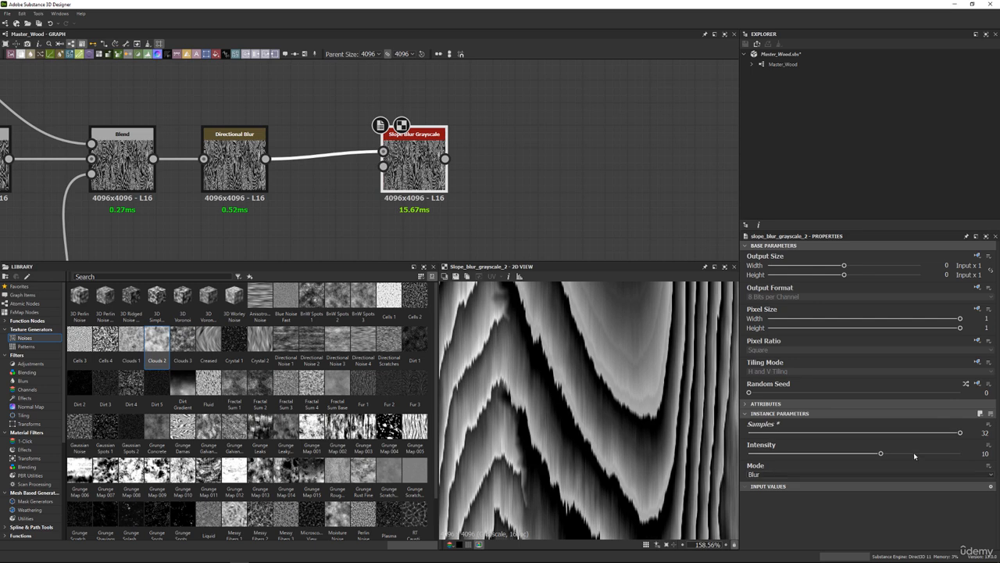
{"action": "left_click_drag", "start_coordinate": [881, 455], "coordinate": [749, 455]}
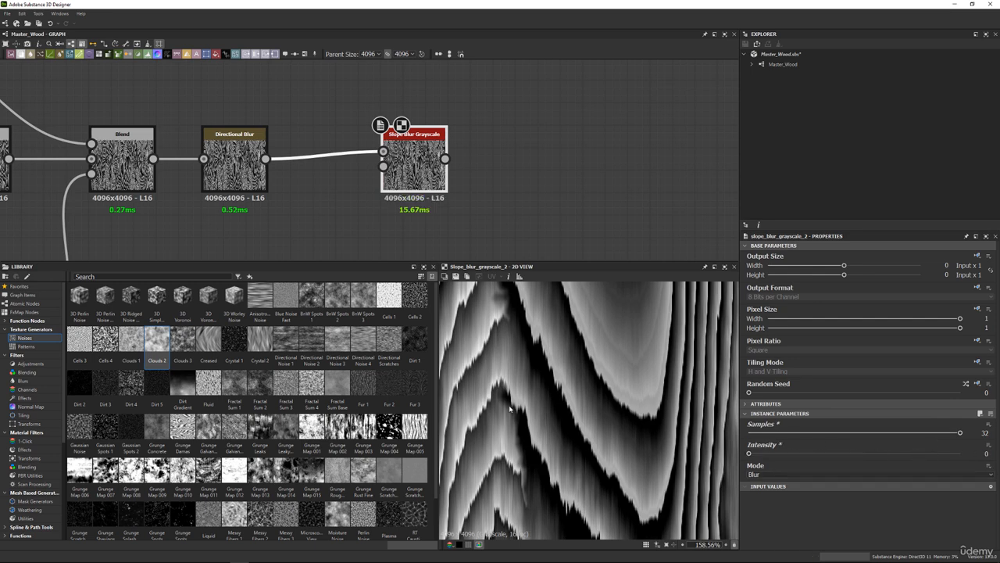
{"action": "left_click", "coordinate": [762, 476]}
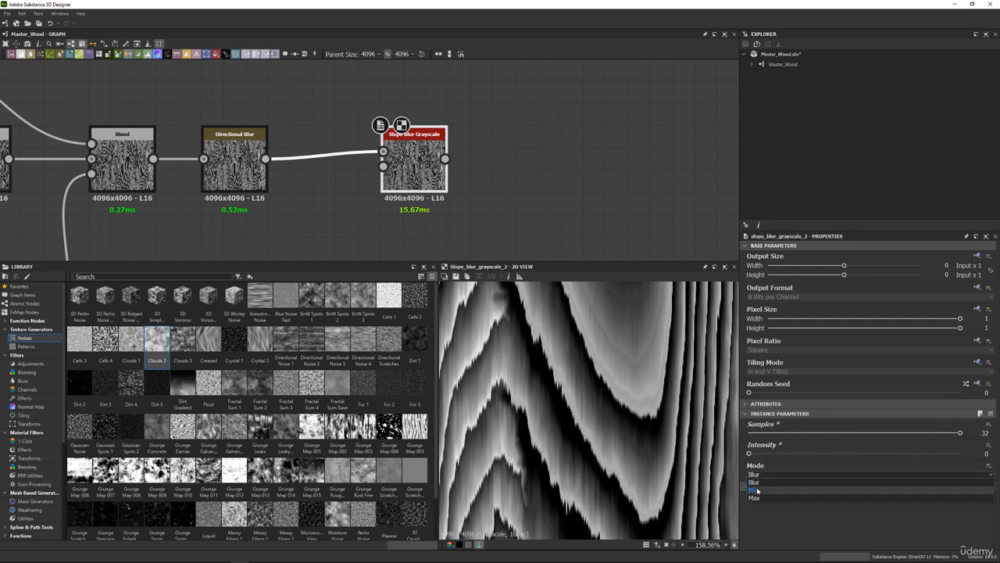
{"action": "left_click", "coordinate": [758, 485]}
Add a Clouds 2 noise below the link between the last Directional Blur and the Slope Blur Grayscale, and set its Scale to 8.
{"action": "middle_click_drag", "start_coordinate": [345, 173], "coordinate": [390, 128]}
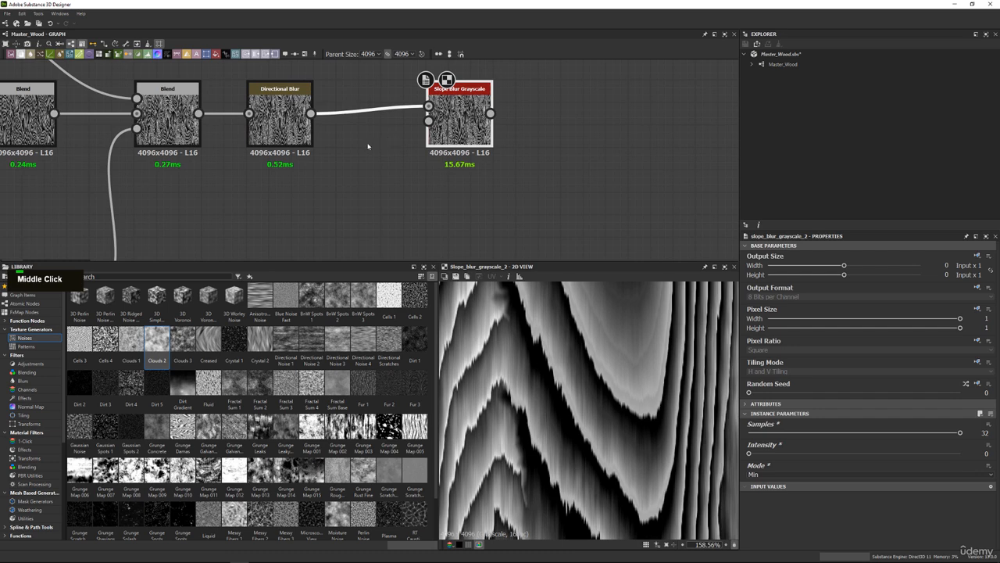
{"action": "scroll", "coordinate": [368, 146], "scroll_direction": "down", "scroll_amount": 3}
{"action": "middle_click_drag", "start_coordinate": [357, 167], "coordinate": [364, 177]}
{"action": "scroll", "coordinate": [363, 177], "scroll_direction": "up", "scroll_amount": 1}
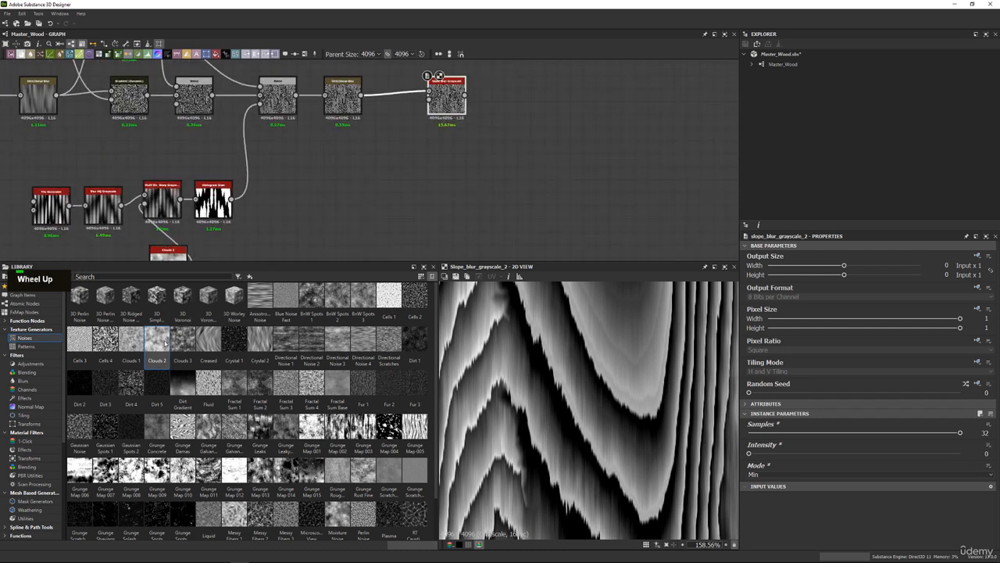
{"action": "left_click_drag", "start_coordinate": [161, 341], "coordinate": [380, 131]}
{"action": "left_click_drag", "start_coordinate": [168, 252], "coordinate": [111, 250]}
{"action": "double_click", "coordinate": [111, 250]}
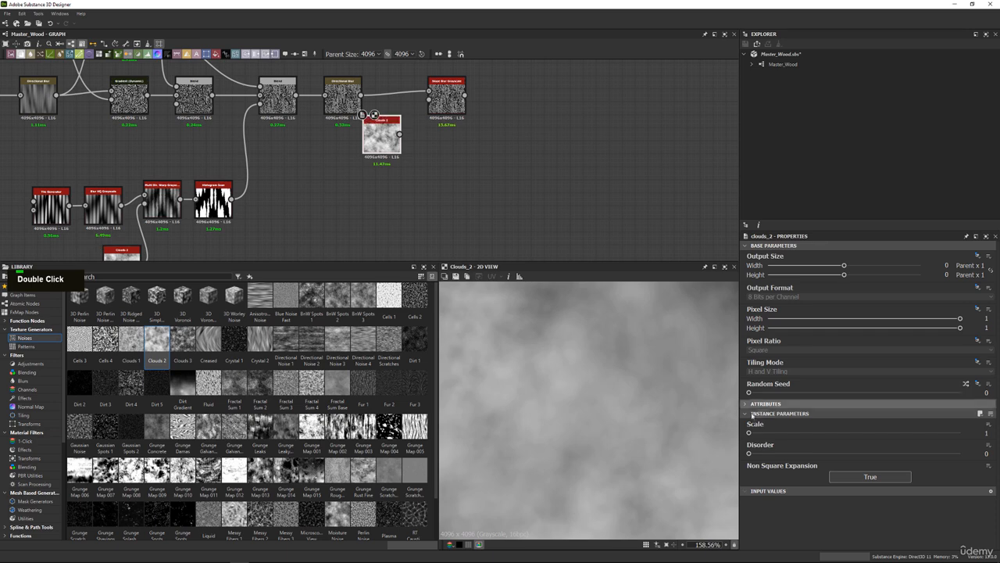
{"action": "left_click_drag", "start_coordinate": [751, 433], "coordinate": [960, 433]}
{"action": "scroll", "coordinate": [617, 396], "scroll_direction": "down", "scroll_amount": 6}
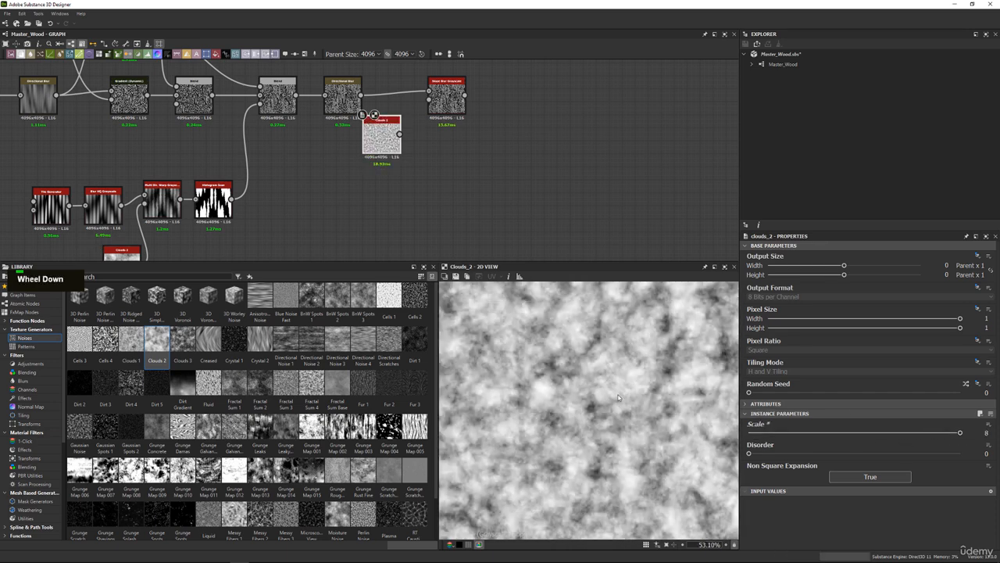
{"action": "scroll", "coordinate": [617, 391], "scroll_direction": "up", "scroll_amount": 1}
{"action": "scroll", "coordinate": [498, 178], "scroll_direction": "up", "scroll_amount": 5}
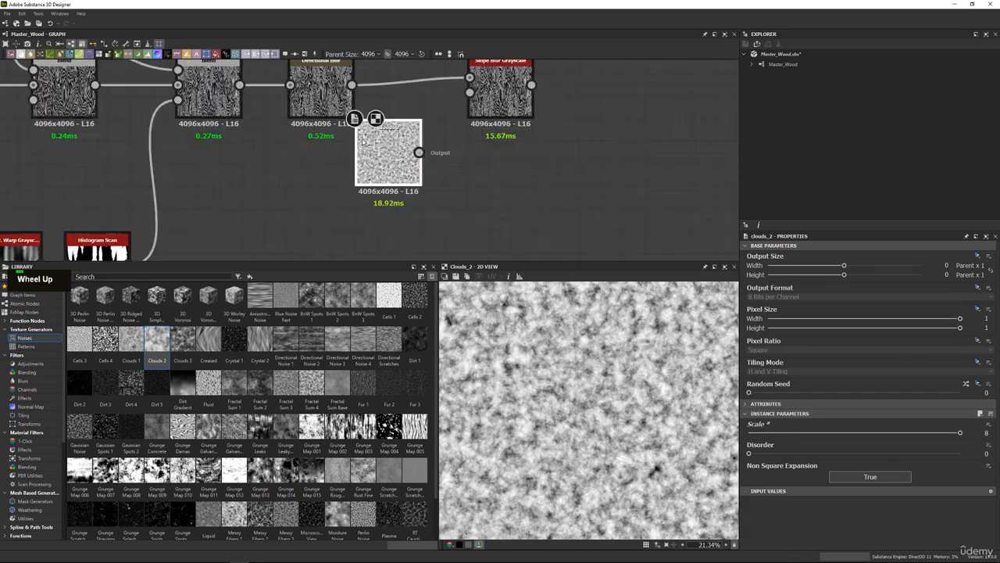
Connect the new Clouds 2 to the Slope input of the Slope Blur Grayscale and preview the blur's output.
{"action": "middle_click_drag", "start_coordinate": [471, 105], "coordinate": [432, 154]}
{"action": "left_click_drag", "start_coordinate": [388, 224], "coordinate": [449, 126]}
{"action": "double_click", "coordinate": [485, 125]}
{"action": "scroll", "coordinate": [622, 325], "scroll_direction": "up", "scroll_amount": 9}
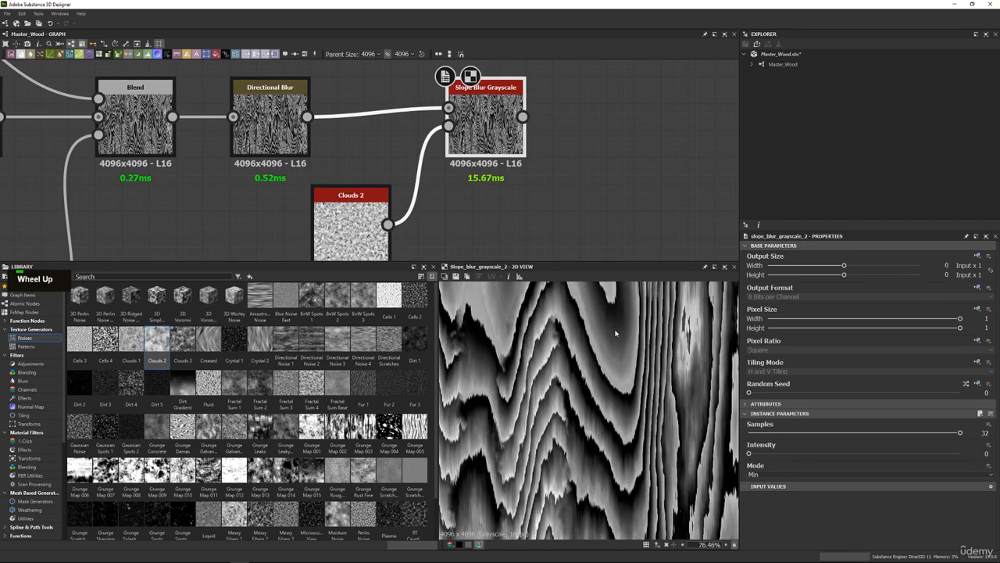
Try Intensity values of 0.35 and 0.15 on the Slope Blur Grayscale and inspect the grain edges.
{"action": "left_click_drag", "start_coordinate": [749, 456], "coordinate": [754, 457]}
{"action": "scroll", "coordinate": [670, 404], "scroll_direction": "down", "scroll_amount": 6}
{"action": "scroll", "coordinate": [670, 404], "scroll_direction": "up", "scroll_amount": 4}
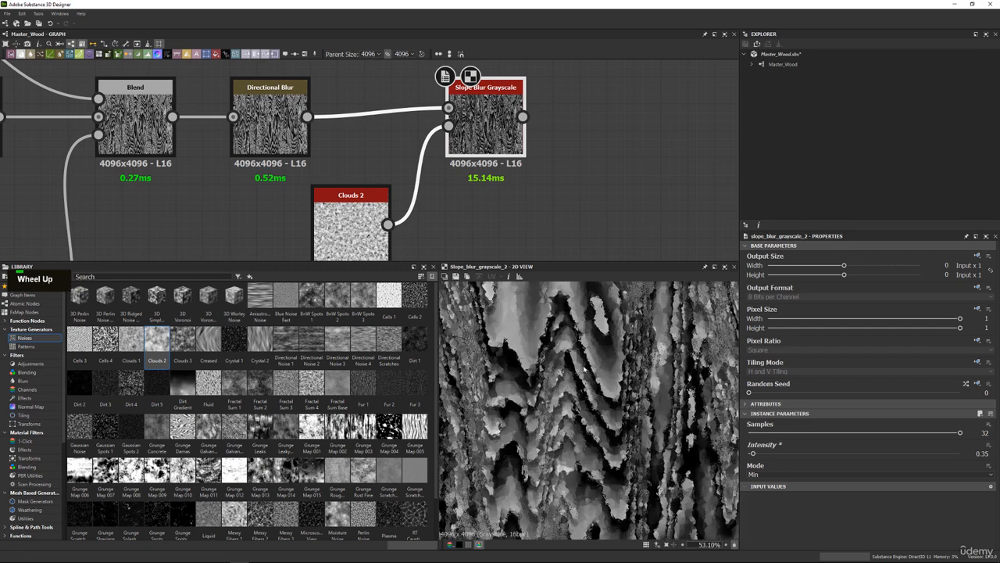
{"action": "middle_click_drag", "start_coordinate": [670, 404], "coordinate": [731, 415]}
{"action": "left_click_drag", "start_coordinate": [753, 454], "coordinate": [751, 451]}
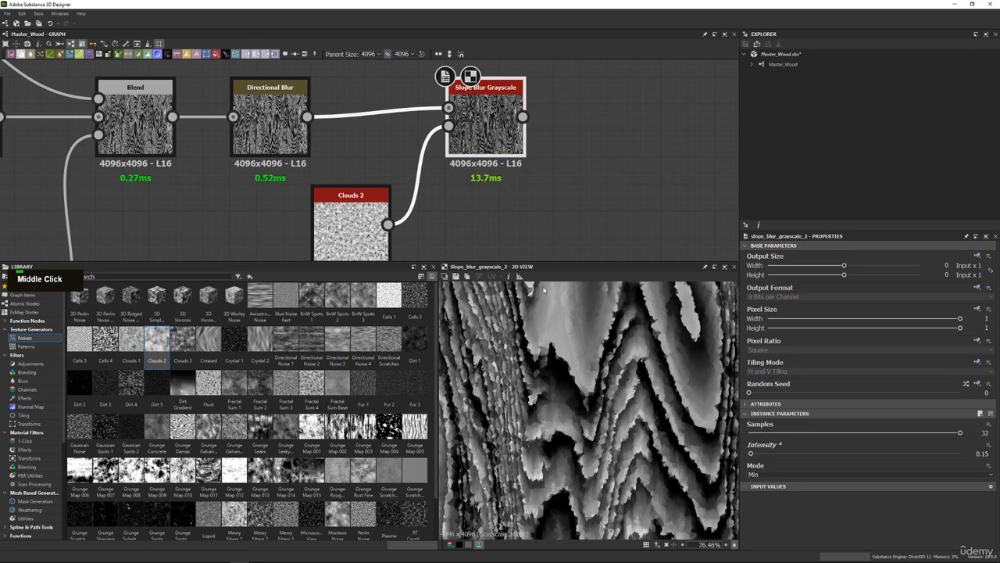
{"action": "scroll", "coordinate": [557, 301], "scroll_direction": "up", "scroll_amount": 4}
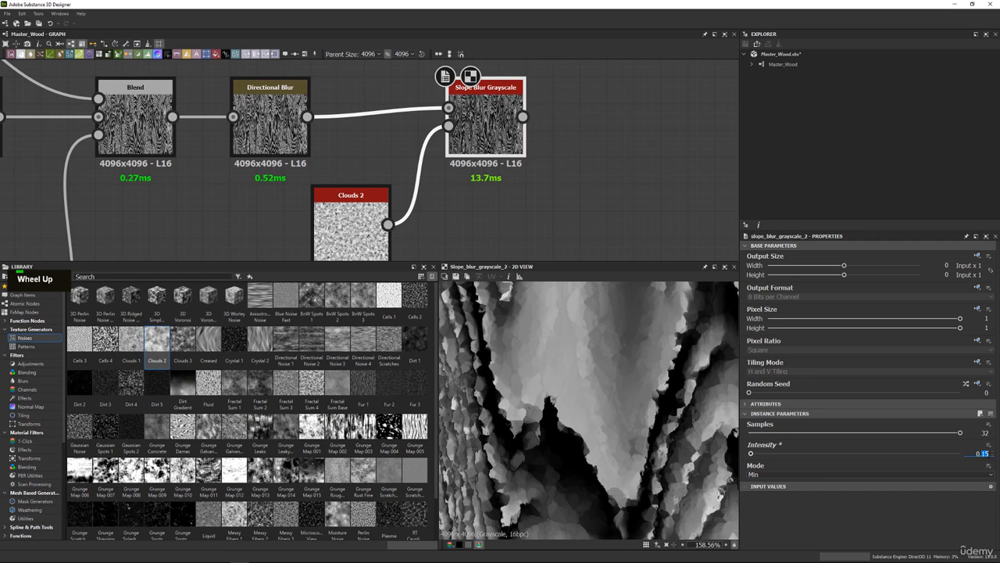
Test much lower Slope Blur Intensity values of 0.05, 0.01 and 0.005 against the close-up grain.
{"action": "type", "text": "0"}
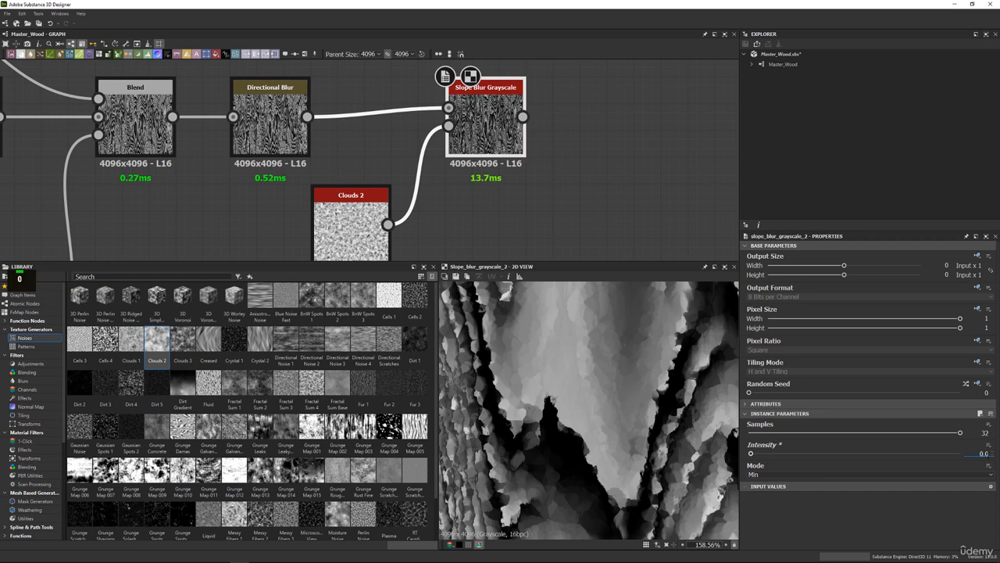
{"action": "type", "text": ".05"}
{"action": "key", "text": "Return"}
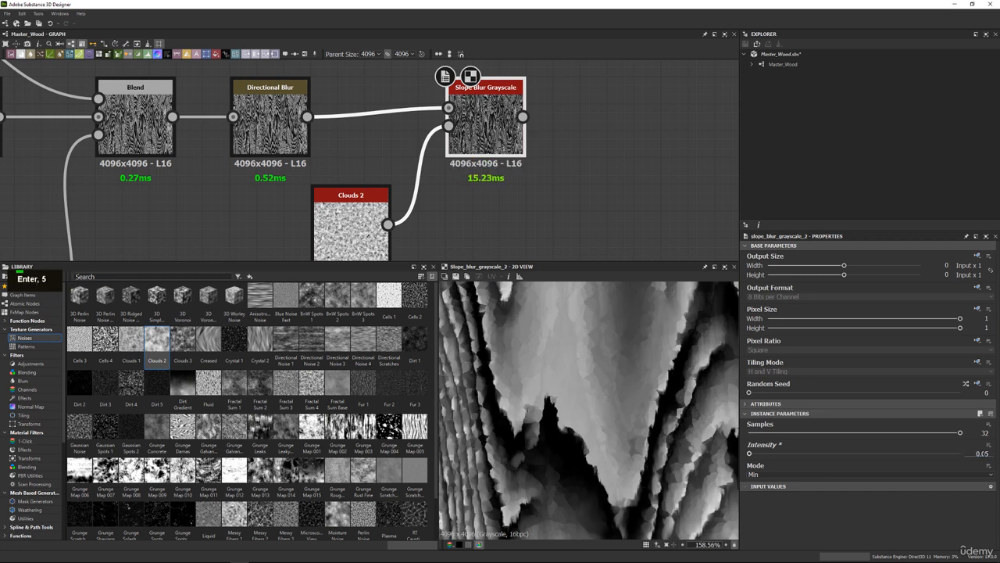
{"action": "type", "text": "0.01"}
{"action": "key", "text": "Return"}
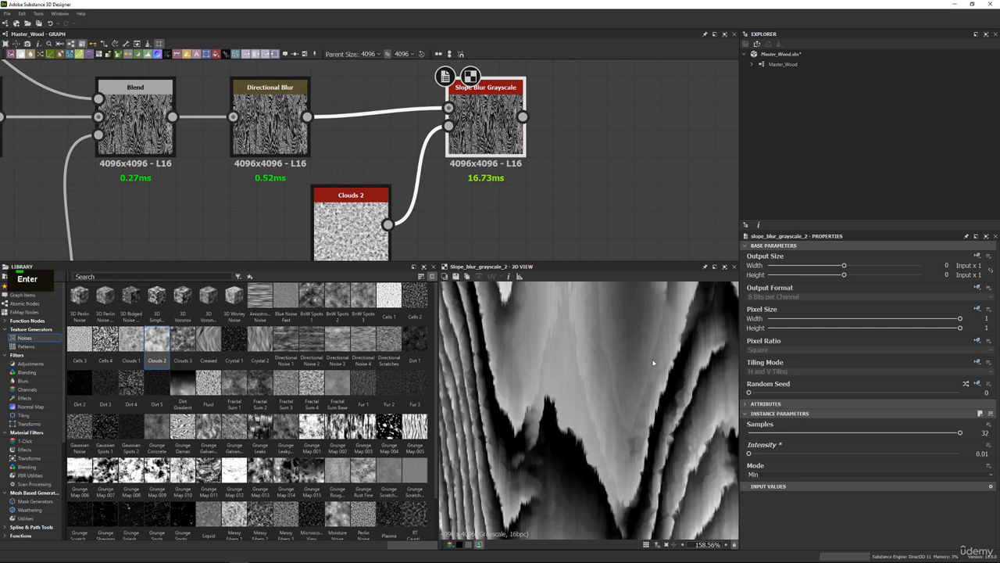
{"action": "scroll", "coordinate": [653, 363], "scroll_direction": "down", "scroll_amount": 2}
{"action": "scroll", "coordinate": [653, 363], "scroll_direction": "up", "scroll_amount": 3}
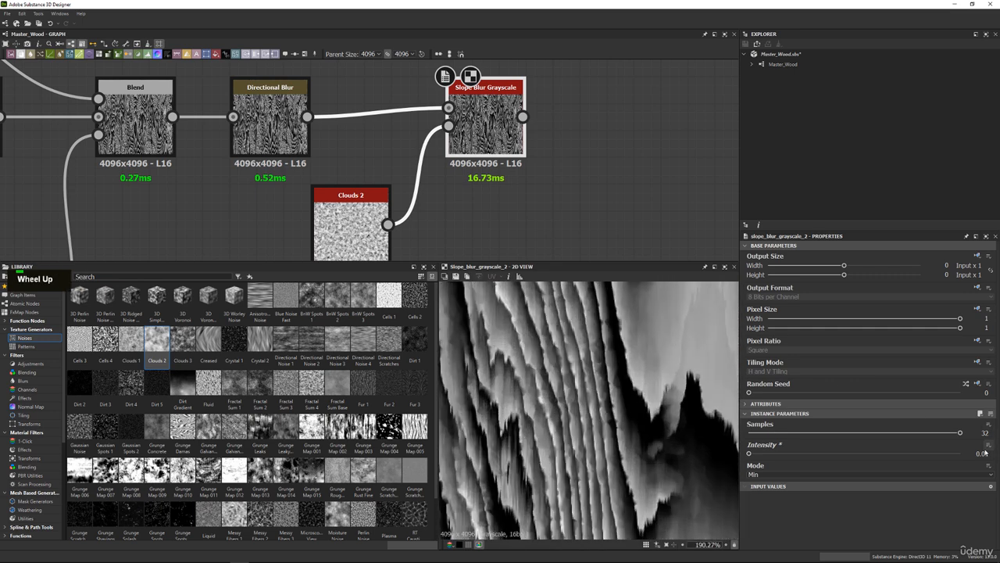
{"action": "type", "text": "0.005"}
{"action": "key", "text": "Return"}
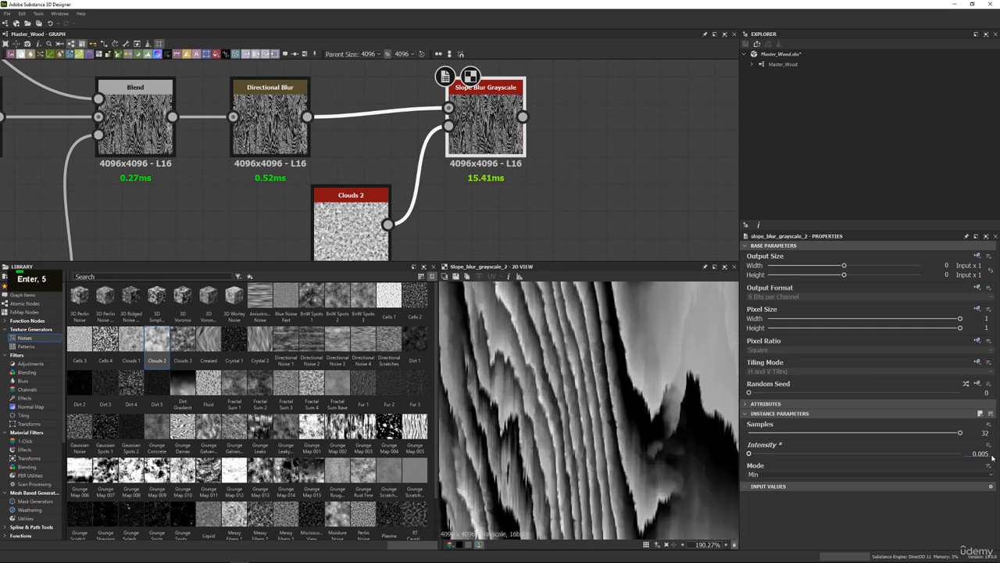
Set the Scale of the Clouds 2 feeding the Slope Blur to 16 and check the finer edge breakup.
{"action": "left_click", "coordinate": [365, 225]}
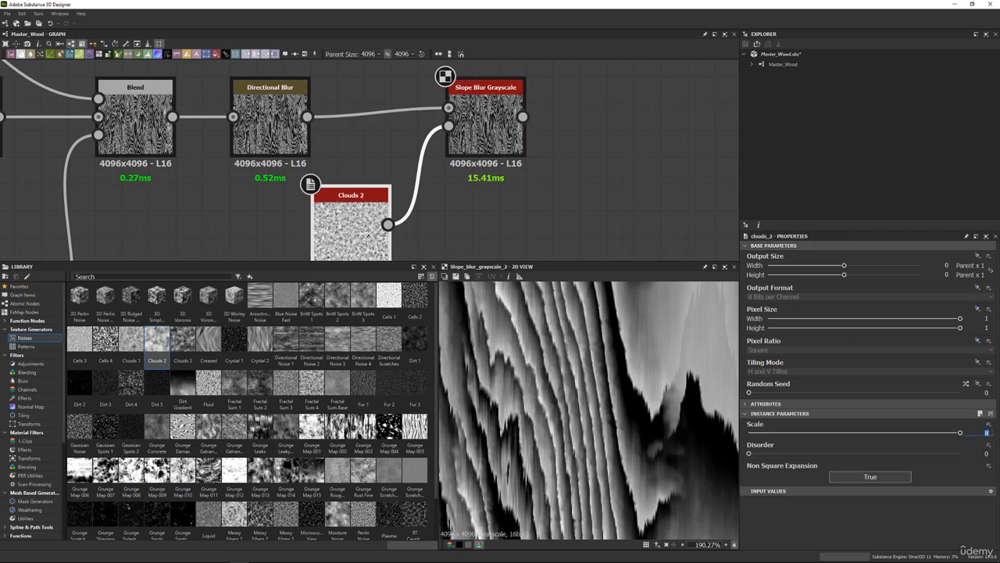
{"action": "type", "text": "16"}
{"action": "key", "text": "Return"}
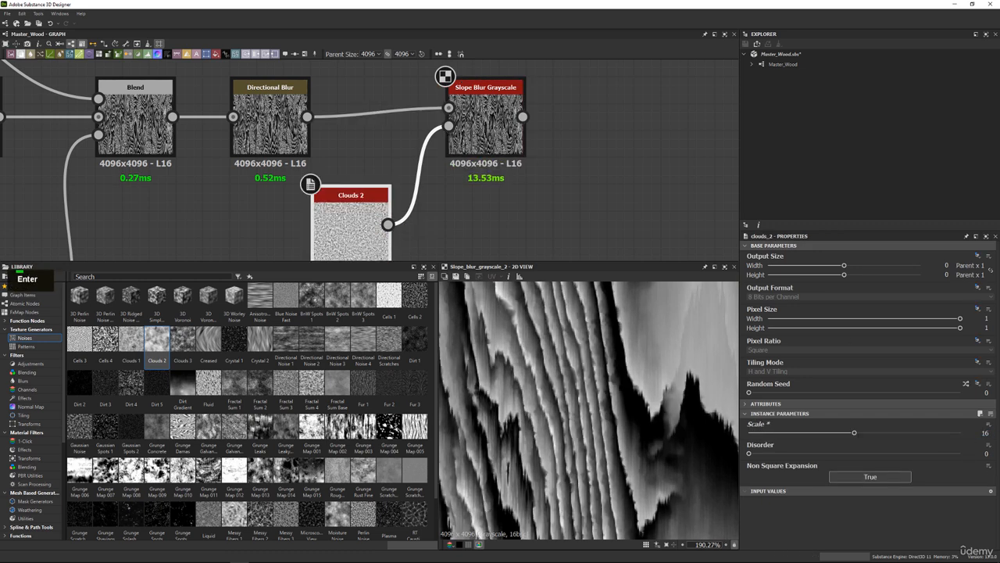
{"action": "scroll", "coordinate": [590, 339], "scroll_direction": "down", "scroll_amount": 2}
{"action": "scroll", "coordinate": [538, 365], "scroll_direction": "up", "scroll_amount": 2}
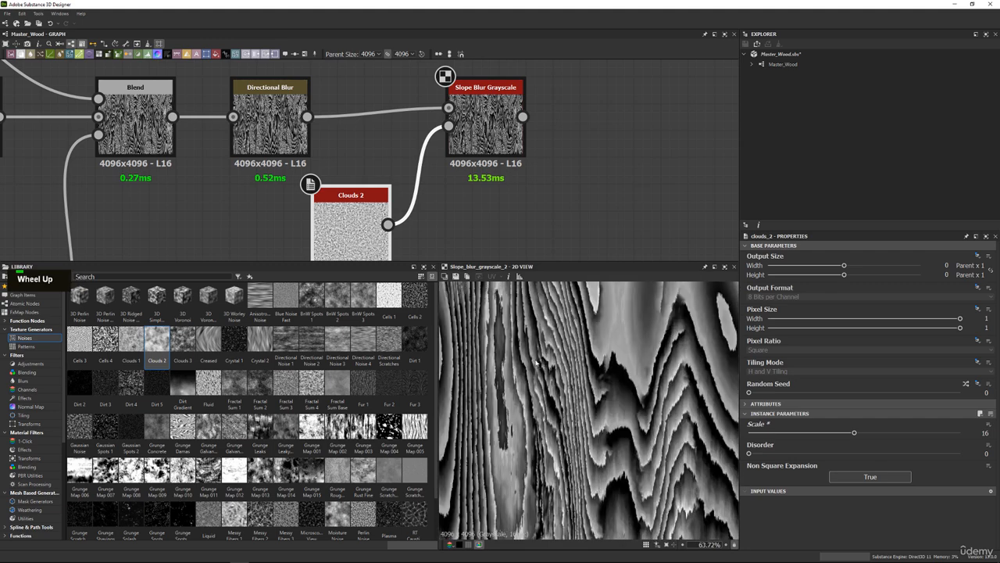
Set the Slope Blur Grayscale's Intensity to 0.003 and inspect the rings and grain edges at different zoom levels.
{"action": "left_click", "coordinate": [513, 147]}
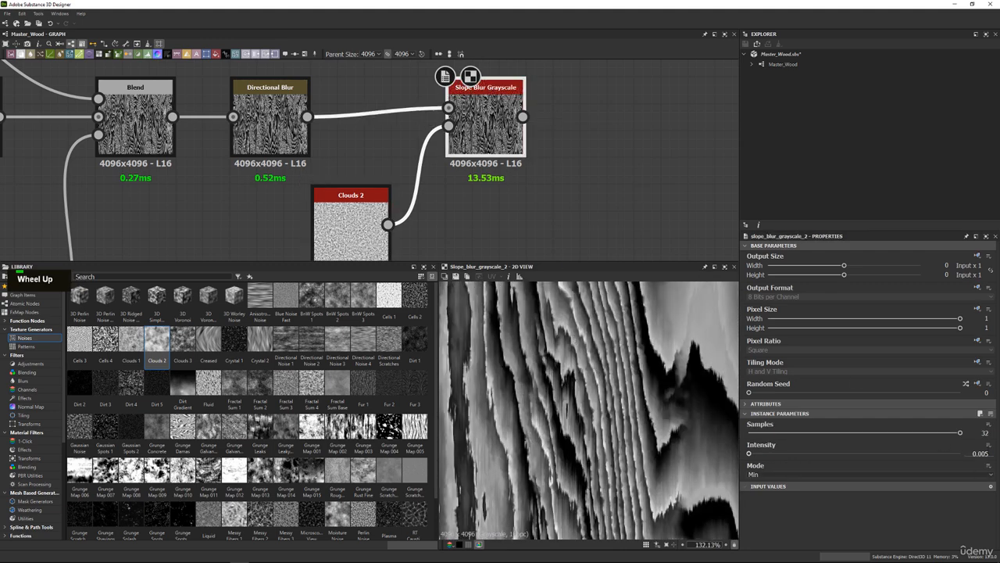
{"action": "type", "text": "3"}
{"action": "key", "text": "Return"}
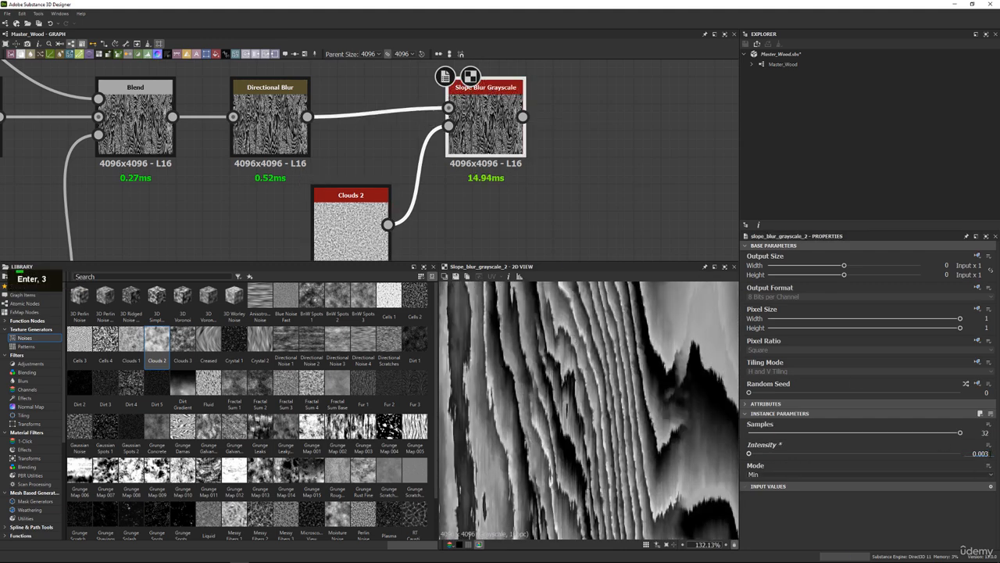
{"action": "scroll", "coordinate": [647, 370], "scroll_direction": "down", "scroll_amount": 2}
{"action": "middle_click_drag", "start_coordinate": [647, 370], "coordinate": [561, 354]}
{"action": "scroll", "coordinate": [561, 354], "scroll_direction": "up", "scroll_amount": 2}
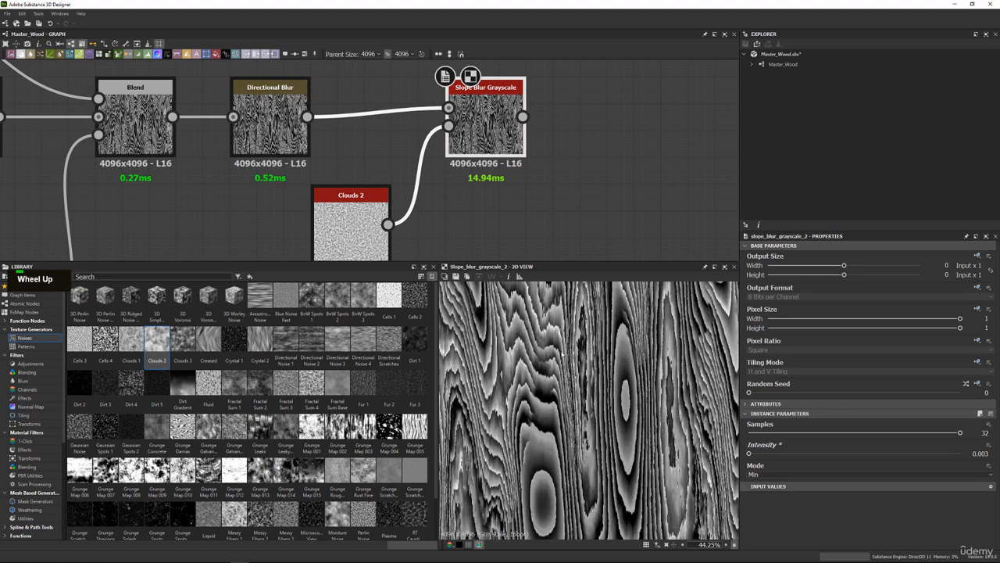
{"action": "scroll", "coordinate": [561, 355], "scroll_direction": "down", "scroll_amount": 2}
{"action": "scroll", "coordinate": [560, 368], "scroll_direction": "up", "scroll_amount": 5}
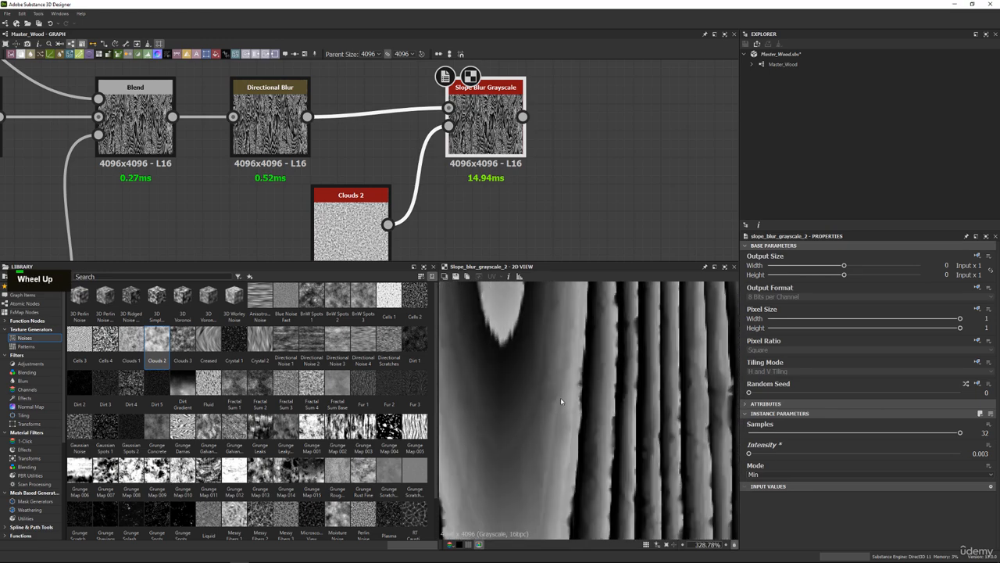
Place Clouds 2 directly below the last Directional Blur, move the Slope Blur Grayscale closer, and view the whole pattern.
{"action": "left_click_drag", "start_coordinate": [388, 199], "coordinate": [307, 212]}
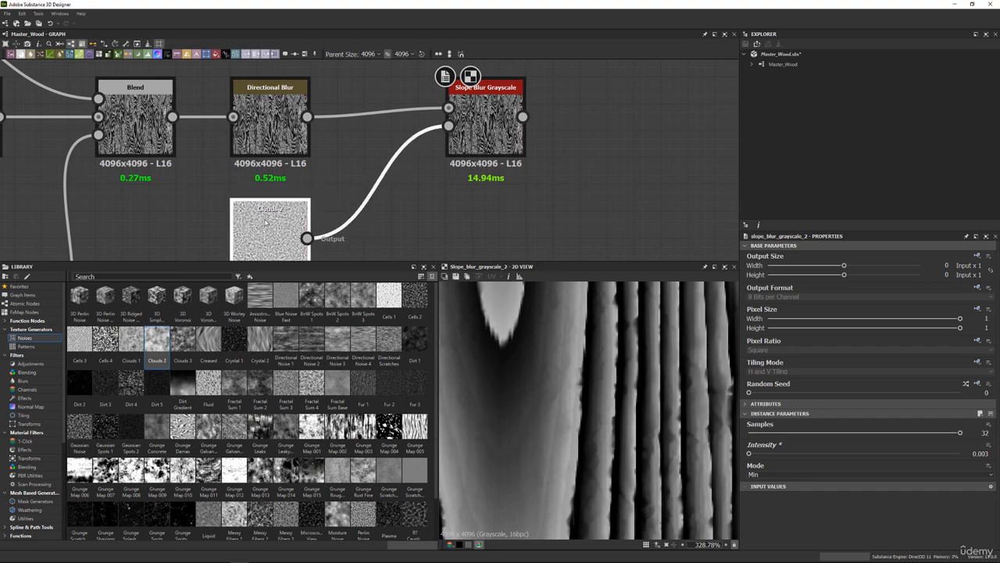
{"action": "left_click_drag", "start_coordinate": [511, 140], "coordinate": [471, 139]}
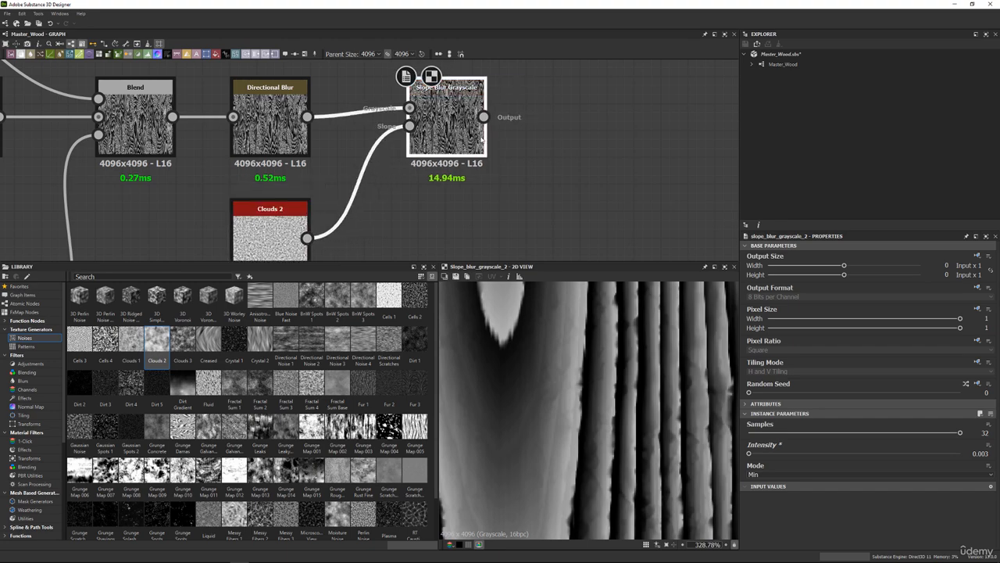
{"action": "scroll", "coordinate": [390, 172], "scroll_direction": "down", "scroll_amount": 4}
{"action": "scroll", "coordinate": [568, 378], "scroll_direction": "down", "scroll_amount": 7}
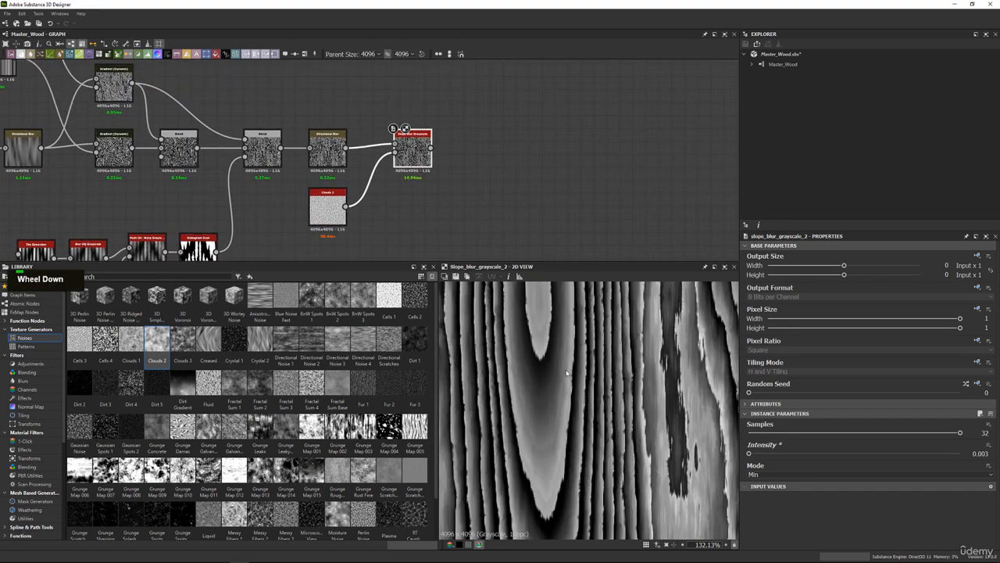
{"action": "scroll", "coordinate": [569, 379], "scroll_direction": "down", "scroll_amount": 7}
{"action": "scroll", "coordinate": [593, 382], "scroll_direction": "up", "scroll_amount": 1}
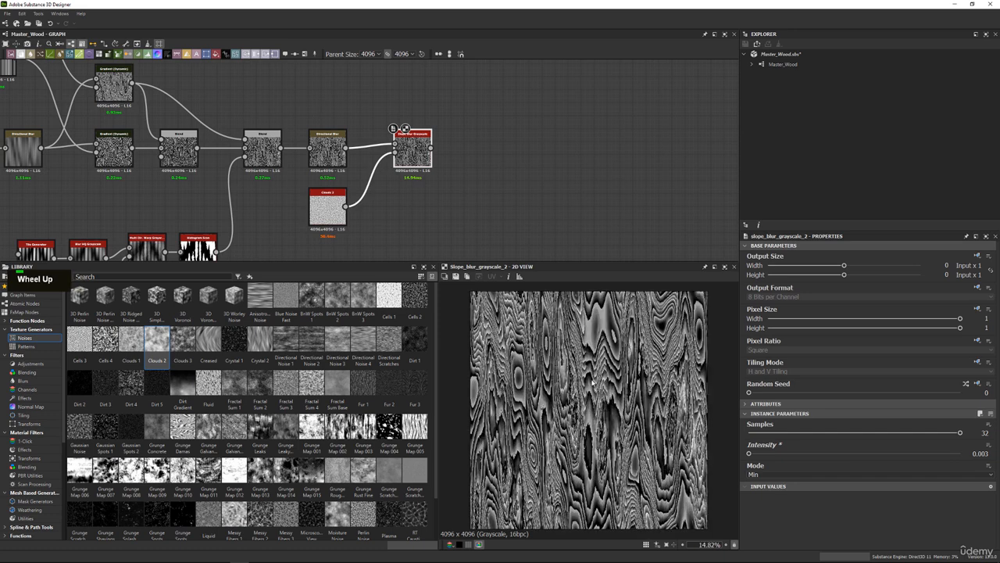
Add a Histogram Range node after the Slope Blur Grayscale and view its effect on the grain.
{"action": "middle_click_drag", "start_coordinate": [461, 138], "coordinate": [435, 150]}
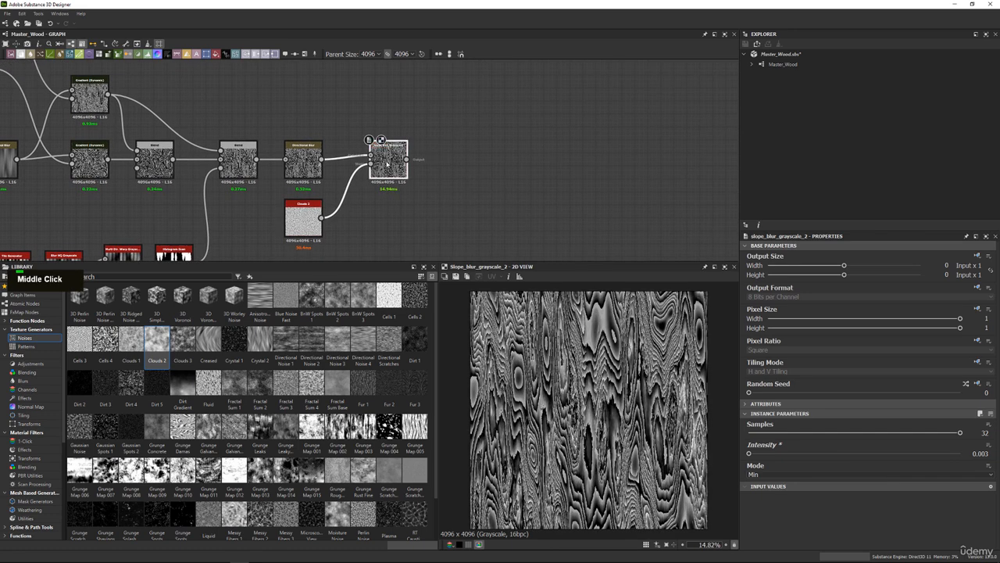
{"action": "key", "text": "space"}
{"action": "type", "text": "hist"}
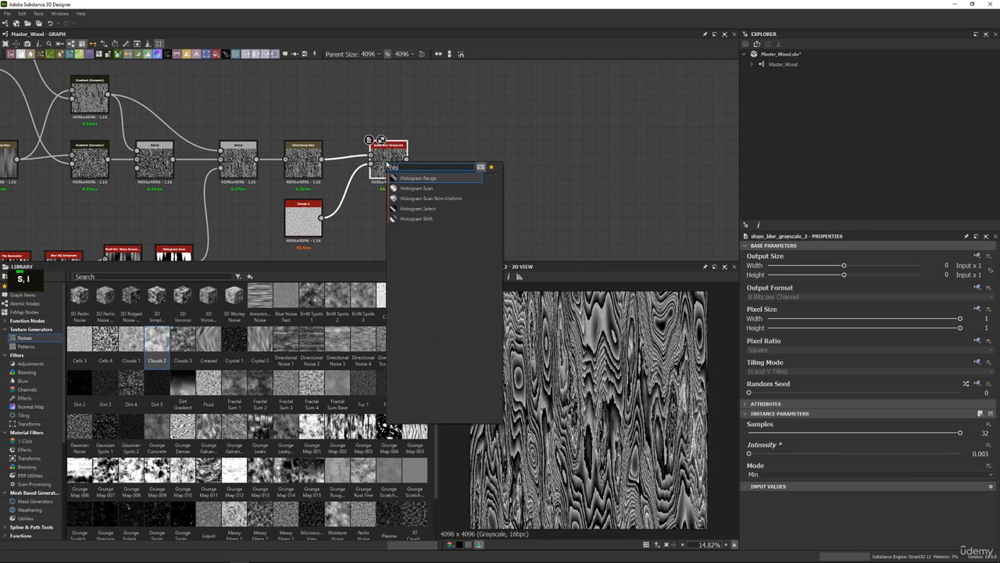
{"action": "key", "text": "Return"}
{"action": "scroll", "coordinate": [627, 378], "scroll_direction": "up", "scroll_amount": 3}
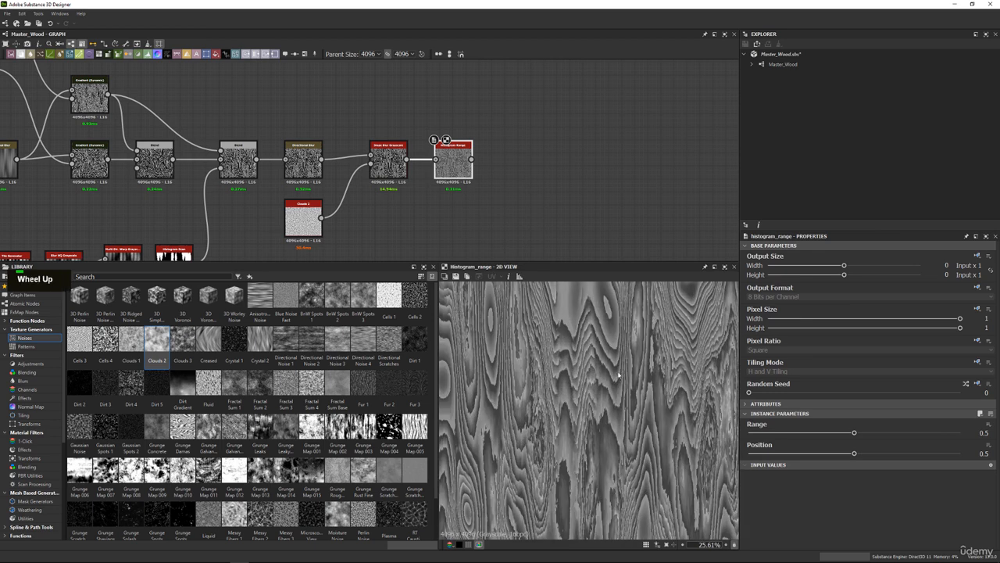
{"action": "middle_click_drag", "start_coordinate": [637, 382], "coordinate": [663, 405]}
Try a higher Position on the Histogram Range, undo it, and test the Range at 1.
{"action": "left_click_drag", "start_coordinate": [856, 454], "coordinate": [939, 456]}
{"action": "key", "text": "ctrl+z"}
{"action": "left_click_drag", "start_coordinate": [857, 433], "coordinate": [960, 433]}
{"action": "scroll", "coordinate": [663, 324], "scroll_direction": "down", "scroll_amount": 3}
{"action": "scroll", "coordinate": [663, 324], "scroll_direction": "up", "scroll_amount": 2}
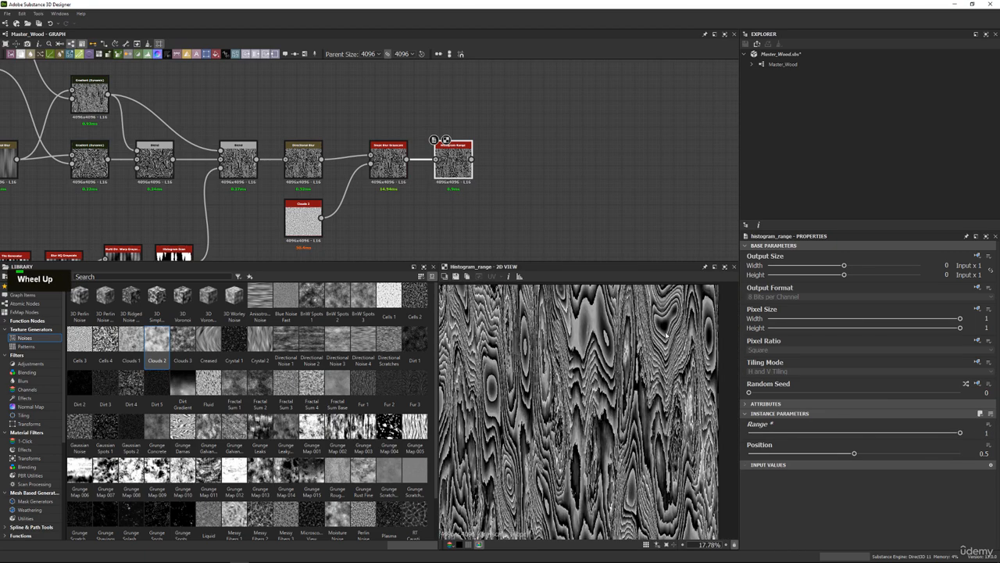
Set the Histogram Range's Range to 0.3 and save the Master_Wood package.
{"action": "left_click_drag", "start_coordinate": [870, 433], "coordinate": [813, 432]}
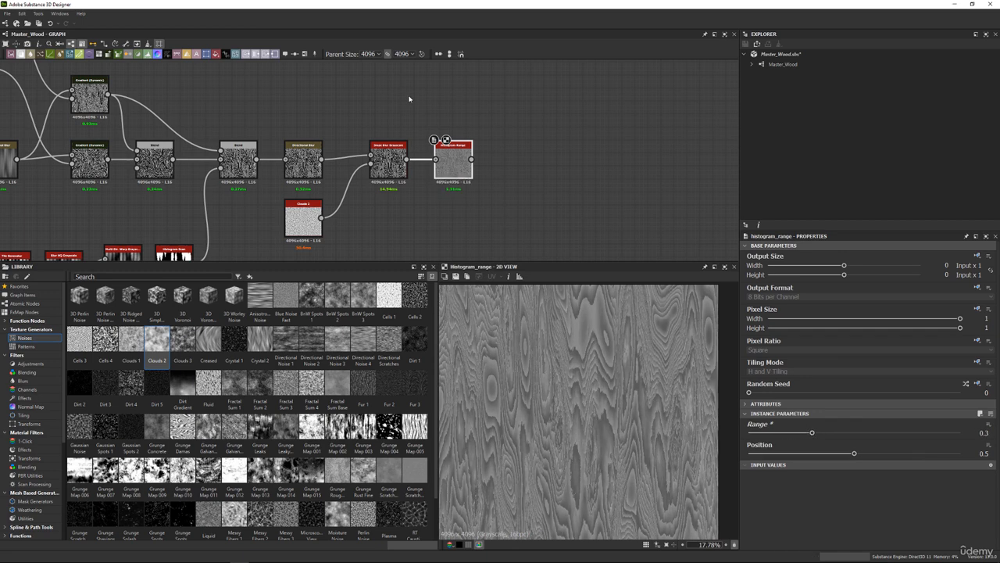
{"action": "right_click", "coordinate": [782, 54]}
Add a Normal node after the Histogram Range and set its Normal Format to OpenGL.
{"action": "middle_click_drag", "start_coordinate": [512, 138], "coordinate": [494, 144]}
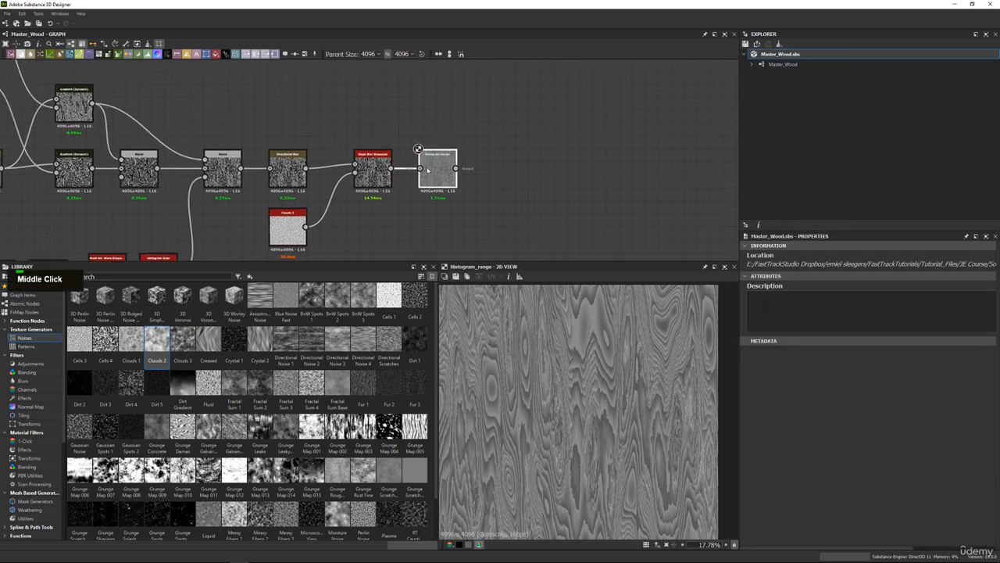
{"action": "scroll", "coordinate": [445, 164], "scroll_direction": "up", "scroll_amount": 3}
{"action": "double_click", "coordinate": [443, 169]}
{"action": "key", "text": "space"}
{"action": "type", "text": "nor"}
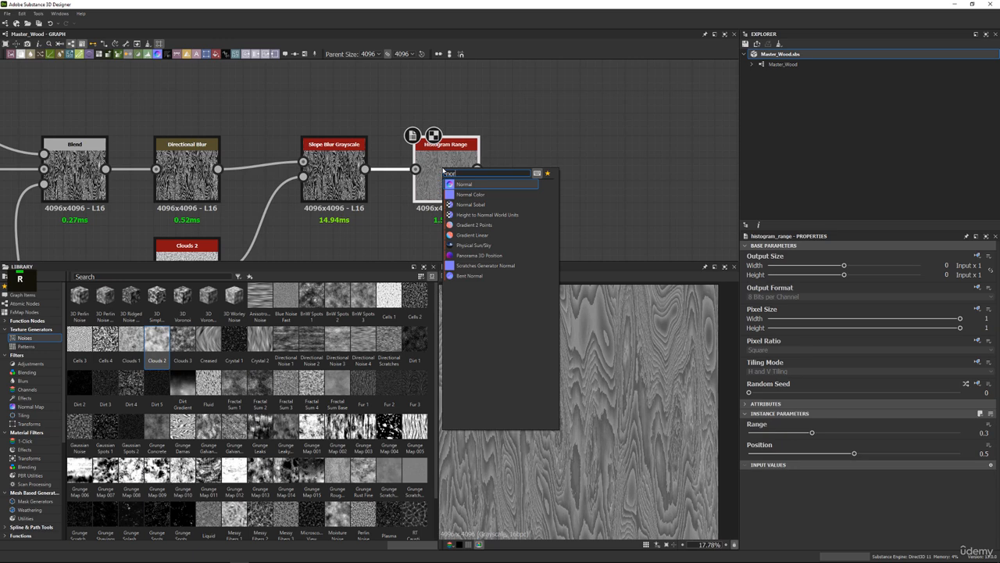
{"action": "key", "text": "Return"}
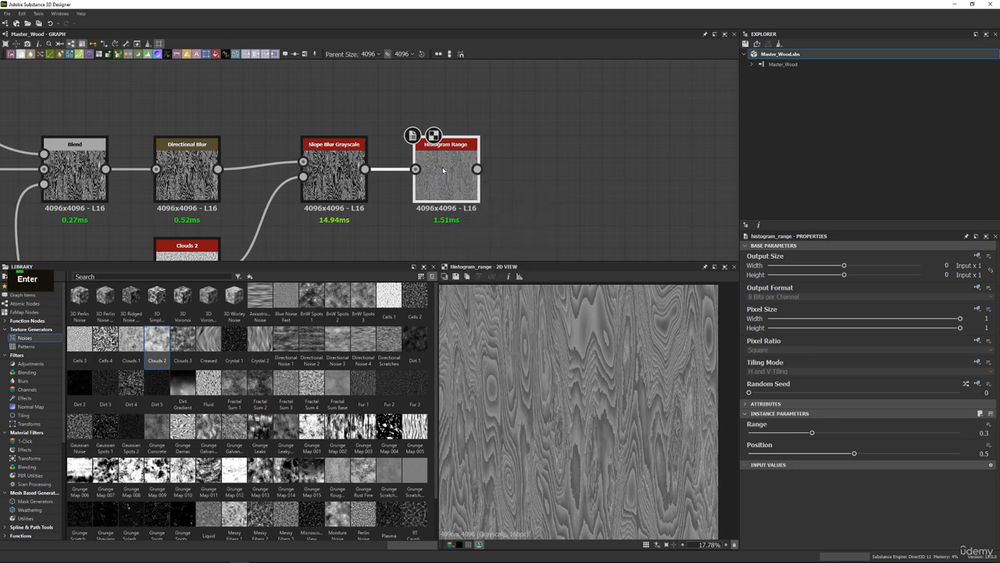
{"action": "left_click", "coordinate": [811, 446]}
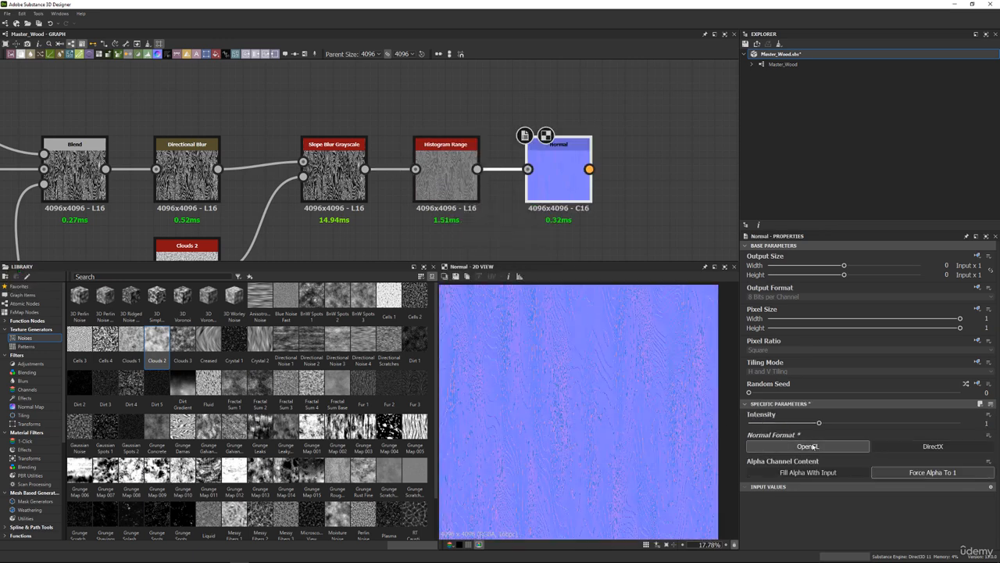
Inspect the grain in the normal map and lower the Normal node's Intensity to 0.19.
{"action": "scroll", "coordinate": [574, 353], "scroll_direction": "up", "scroll_amount": 6}
{"action": "mouse_move", "coordinate": [571, 357]}
{"action": "middle_mouse_down"}
{"action": "mouse_move", "coordinate": [556, 368]}
{"action": "mouse_move", "coordinate": [661, 425]}
{"action": "mouse_move", "coordinate": [560, 422]}
{"action": "mouse_move", "coordinate": [599, 353]}
{"action": "mouse_move", "coordinate": [575, 351]}
{"action": "mouse_move", "coordinate": [583, 371]}
{"action": "middle_mouse_up"}
{"action": "scroll", "coordinate": [556, 368], "scroll_direction": "down", "scroll_amount": 2}
{"action": "scroll", "coordinate": [599, 353], "scroll_direction": "down", "scroll_amount": 2}
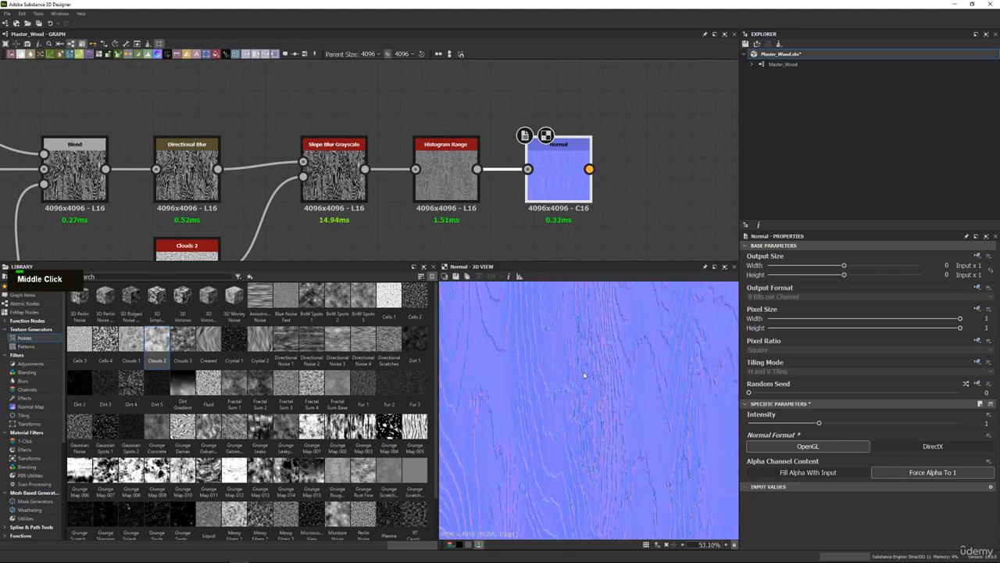
{"action": "scroll", "coordinate": [583, 371], "scroll_direction": "up", "scroll_amount": 3}
{"action": "left_click_drag", "start_coordinate": [774, 423], "coordinate": [762, 422]}
{"action": "scroll", "coordinate": [638, 375], "scroll_direction": "down", "scroll_amount": 5}
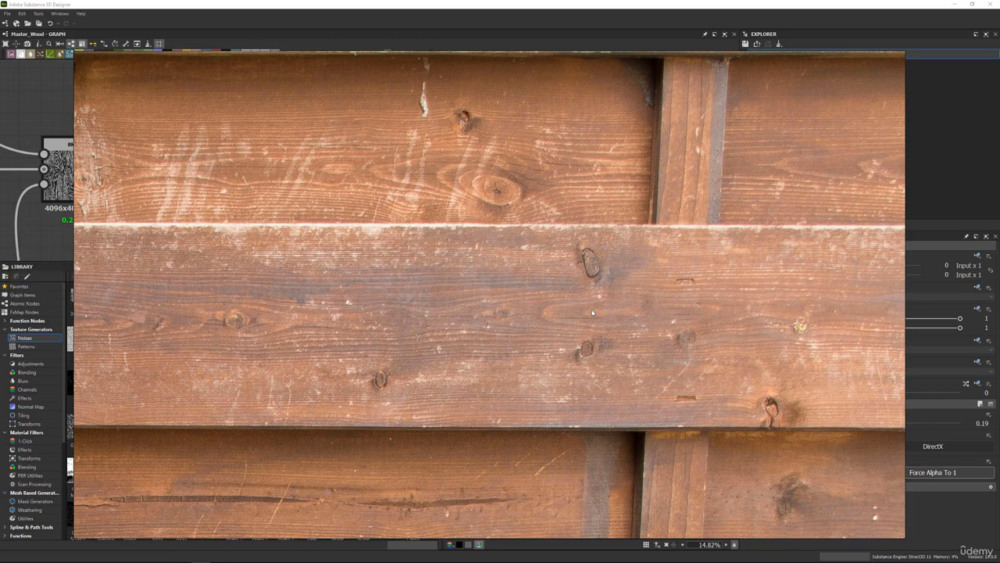
Study the wood plank reference photo and compare it with a close view of the normal map's grain.
{"action": "scroll", "coordinate": [585, 332], "scroll_direction": "down", "scroll_amount": 13}
{"action": "middle_click_drag", "start_coordinate": [626, 358], "coordinate": [537, 338]}
{"action": "right_click", "coordinate": [536, 338]}
{"action": "right_click_drag", "start_coordinate": [536, 338], "coordinate": [0, 257]}
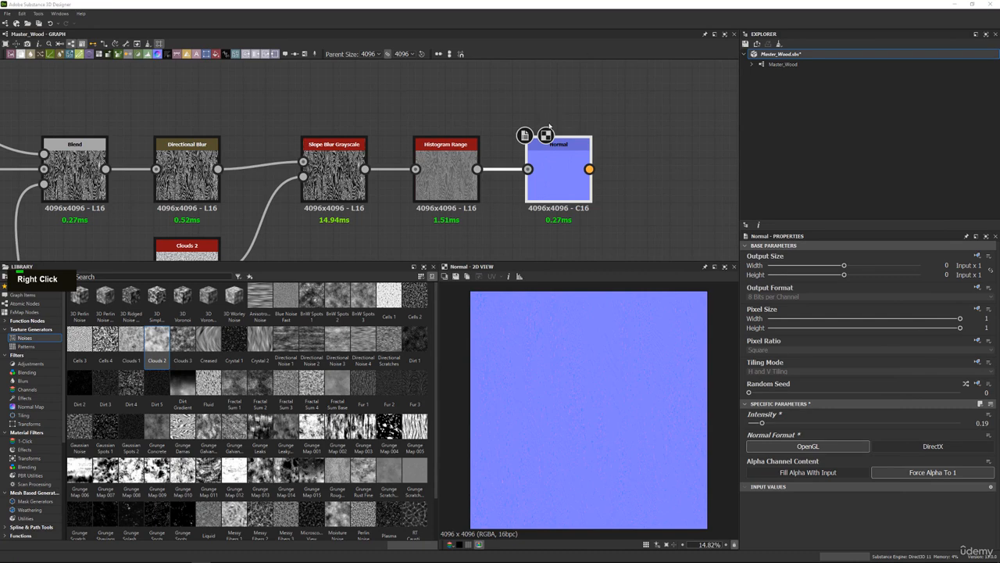
{"action": "double_click", "coordinate": [558, 156]}
{"action": "scroll", "coordinate": [559, 340], "scroll_direction": "up", "scroll_amount": 4}
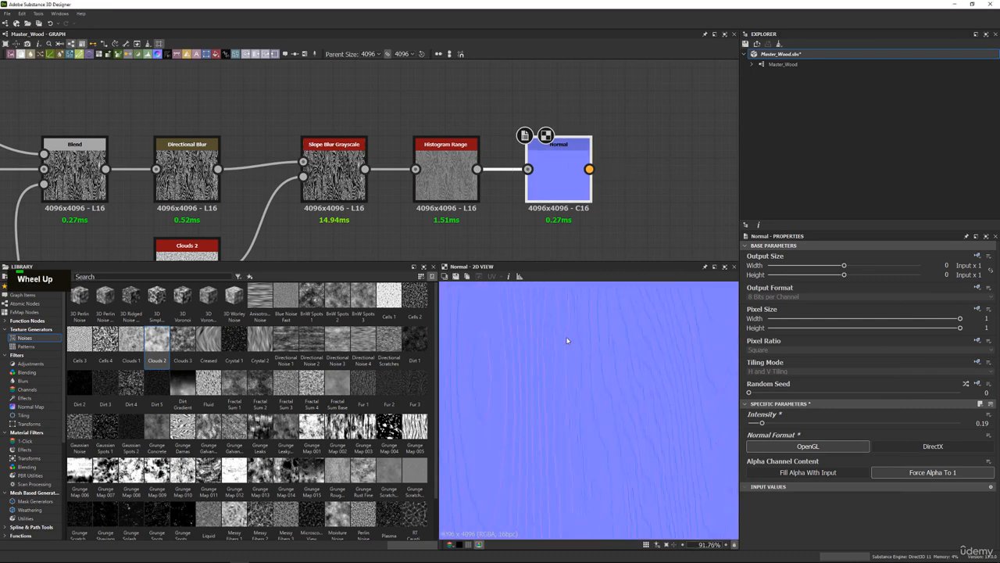
Review the whole wood node chain and examine the normal map both overall and in close detail.
{"action": "middle_click_drag", "start_coordinate": [467, 107], "coordinate": [509, 134]}
{"action": "scroll", "coordinate": [508, 135], "scroll_direction": "down", "scroll_amount": 8}
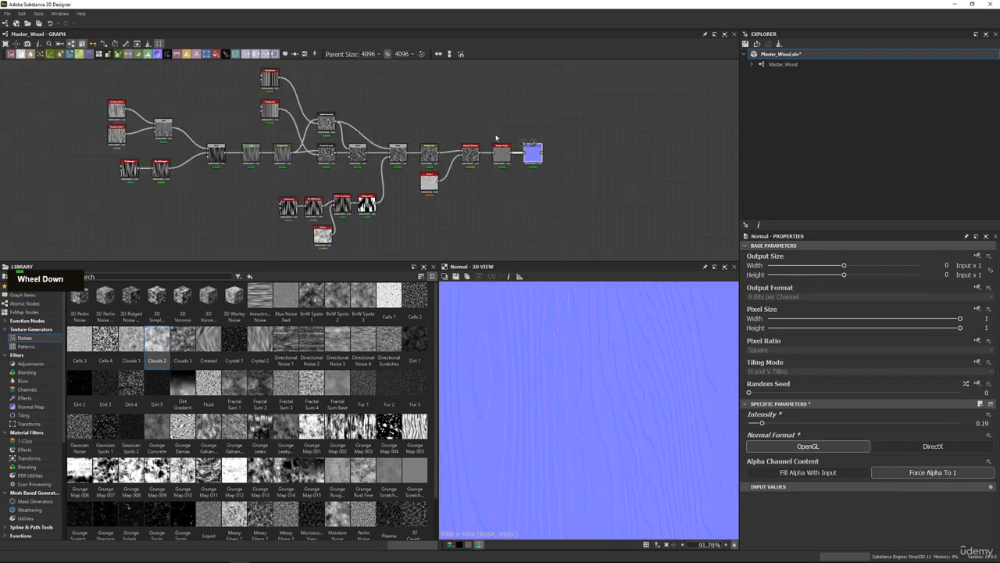
{"action": "middle_click_drag", "start_coordinate": [291, 147], "coordinate": [300, 165]}
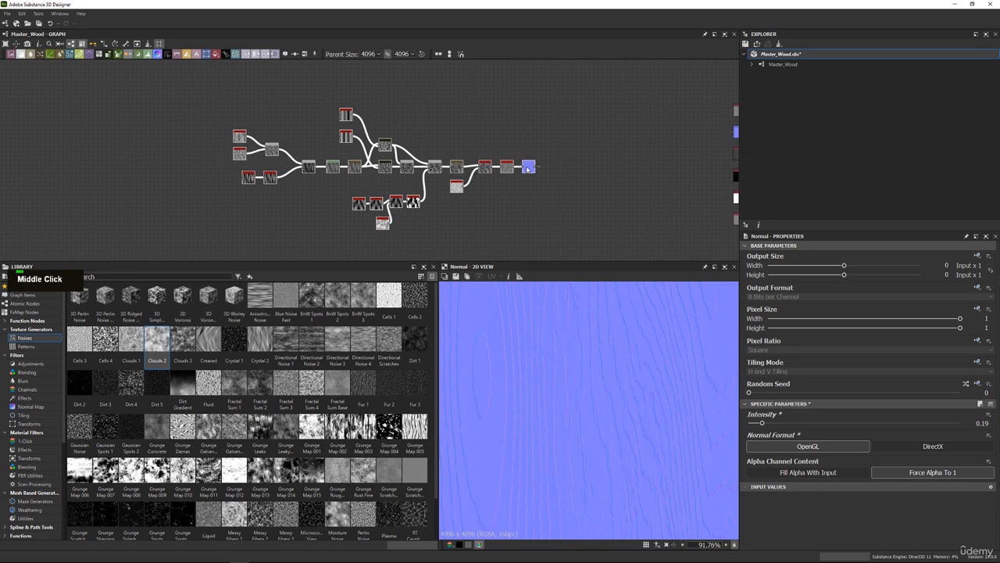
{"action": "middle_click_drag", "start_coordinate": [528, 168], "coordinate": [473, 153]}
{"action": "scroll", "coordinate": [444, 161], "scroll_direction": "up", "scroll_amount": 3}
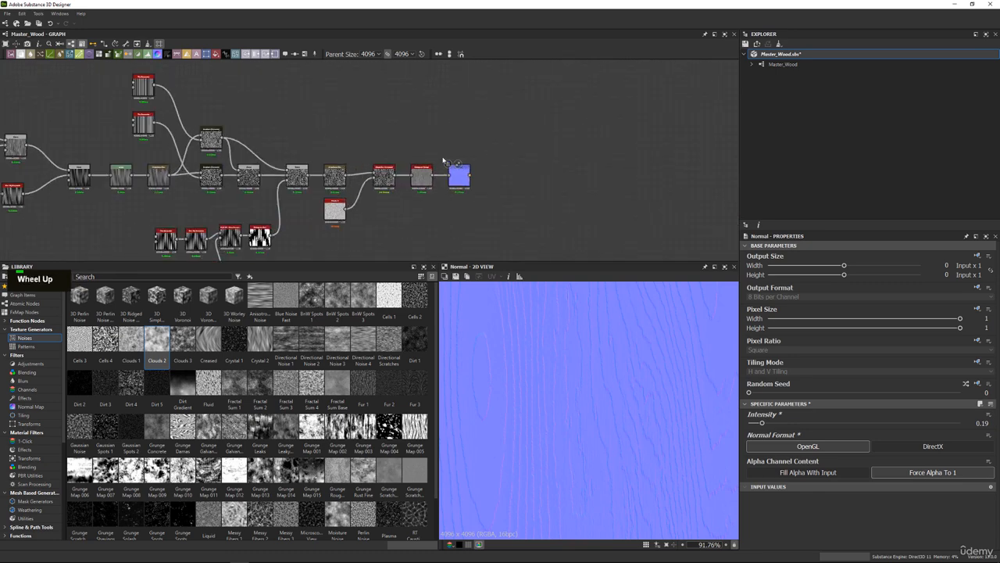
{"action": "scroll", "coordinate": [575, 386], "scroll_direction": "down", "scroll_amount": 6}
{"action": "middle_click_drag", "start_coordinate": [517, 361], "coordinate": [610, 324]}
{"action": "scroll", "coordinate": [580, 332], "scroll_direction": "up", "scroll_amount": 4}
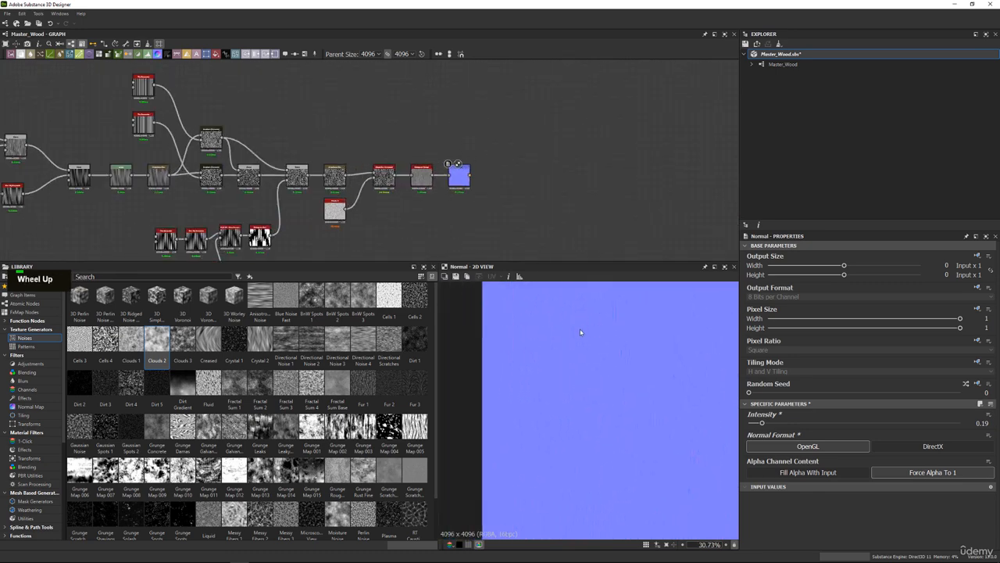
{"action": "middle_click", "coordinate": [671, 370]}
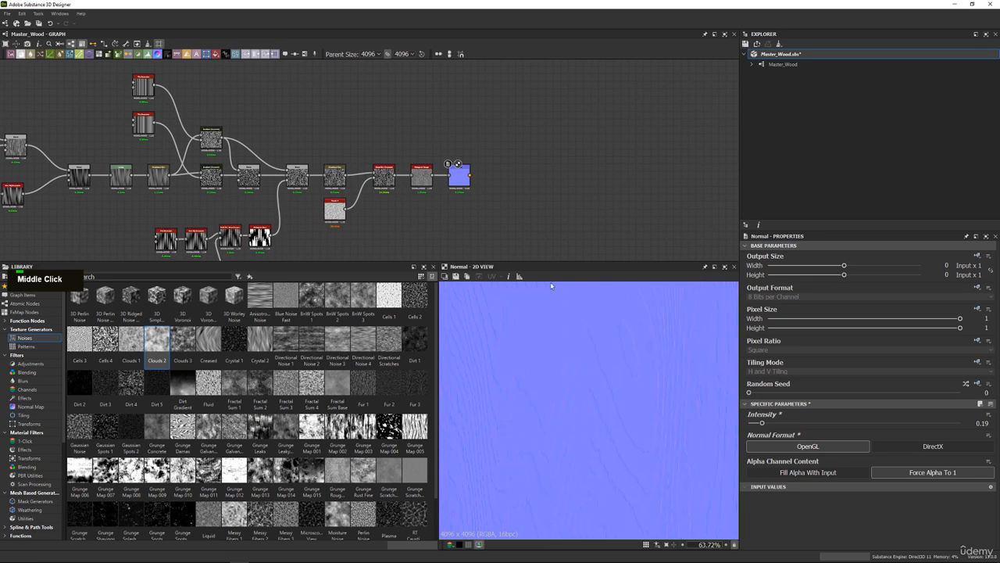
Bring the full node graph into view and save the Master_Wood package.
{"action": "middle_click_drag", "start_coordinate": [441, 155], "coordinate": [595, 138]}
{"action": "middle_click_drag", "start_coordinate": [458, 127], "coordinate": [455, 137]}
{"action": "scroll", "coordinate": [457, 150], "scroll_direction": "down", "scroll_amount": 2}
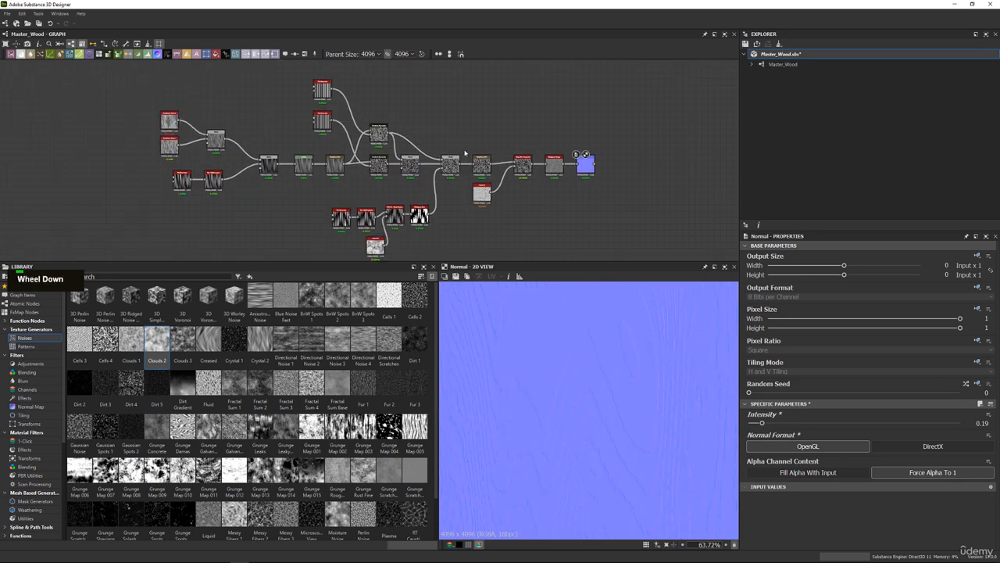
{"action": "right_click", "coordinate": [789, 53]}
{"action": "left_click", "coordinate": [814, 104]}
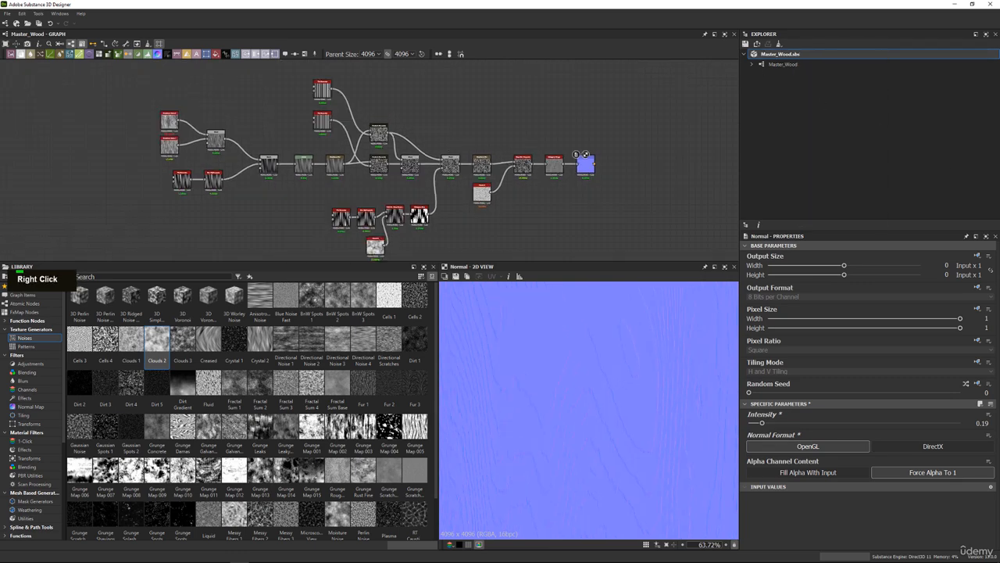